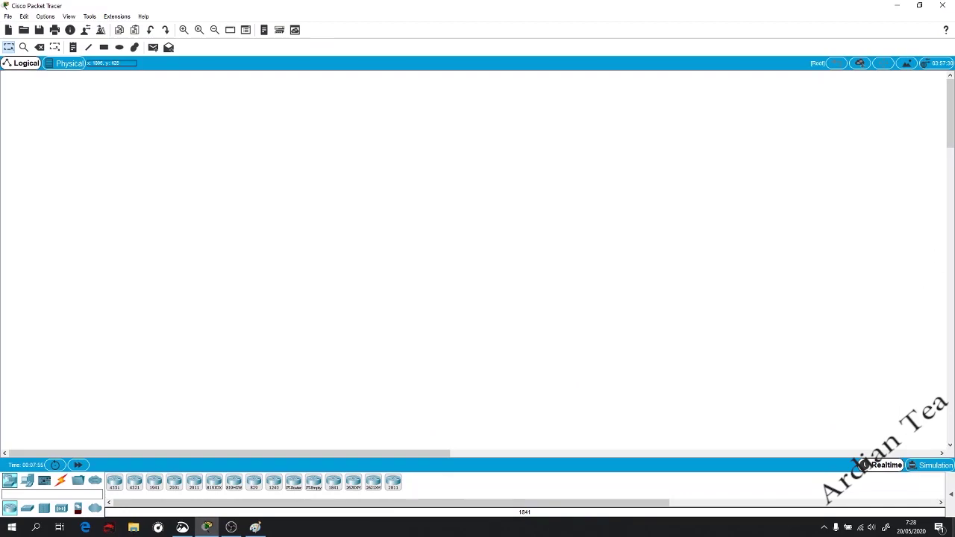
drag(950, 496, 507, 495)
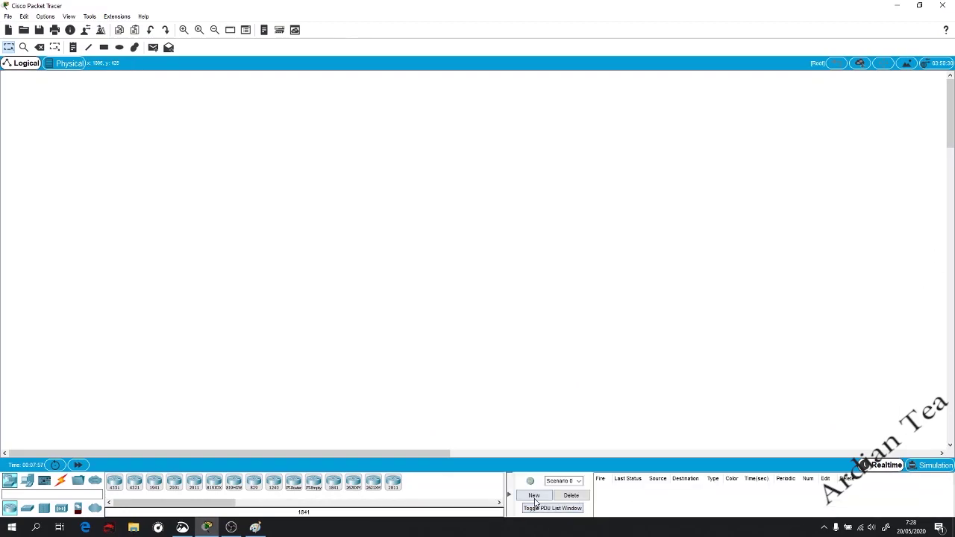
click(511, 494)
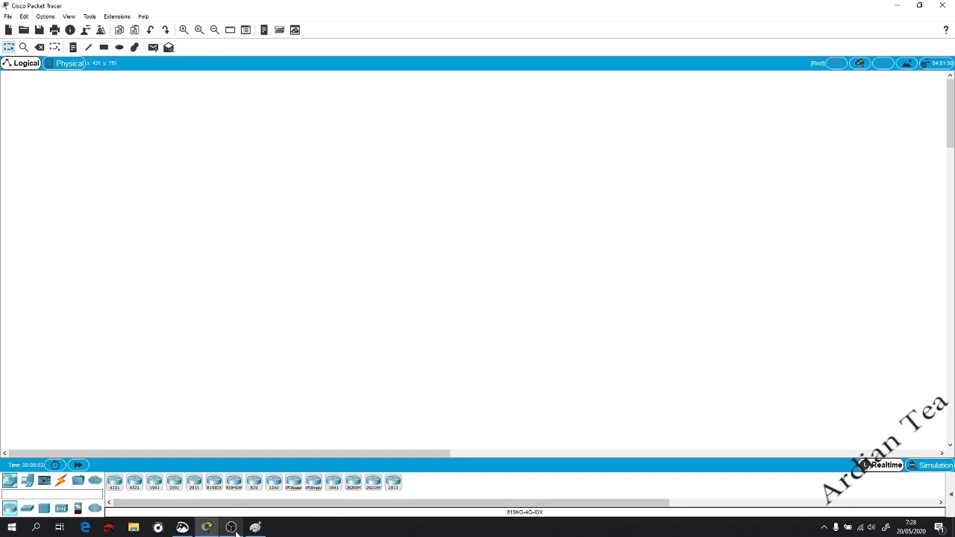
- View the assignment topology in Snip & Sketch, then arrange the Cisco Packet Tracer window beside it for reference
click(255, 527)
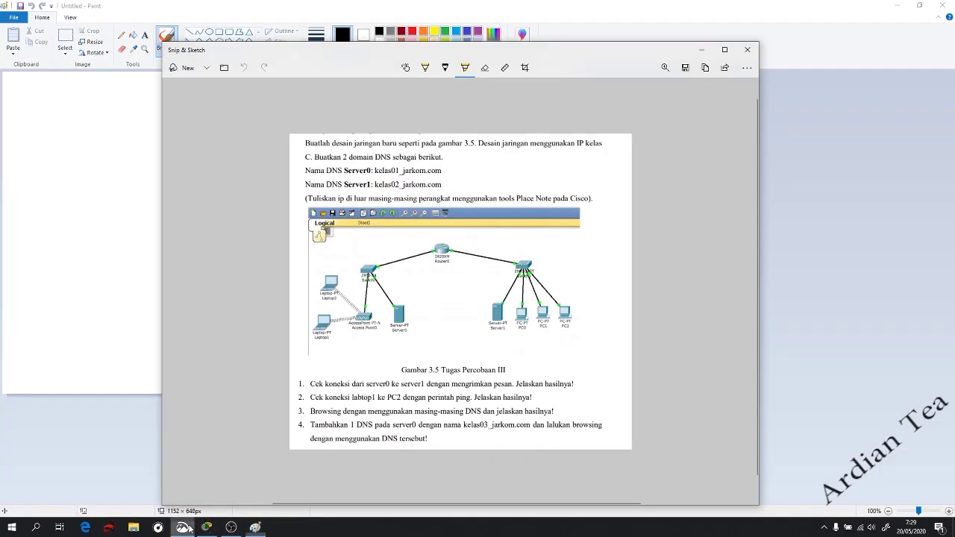
click(182, 528)
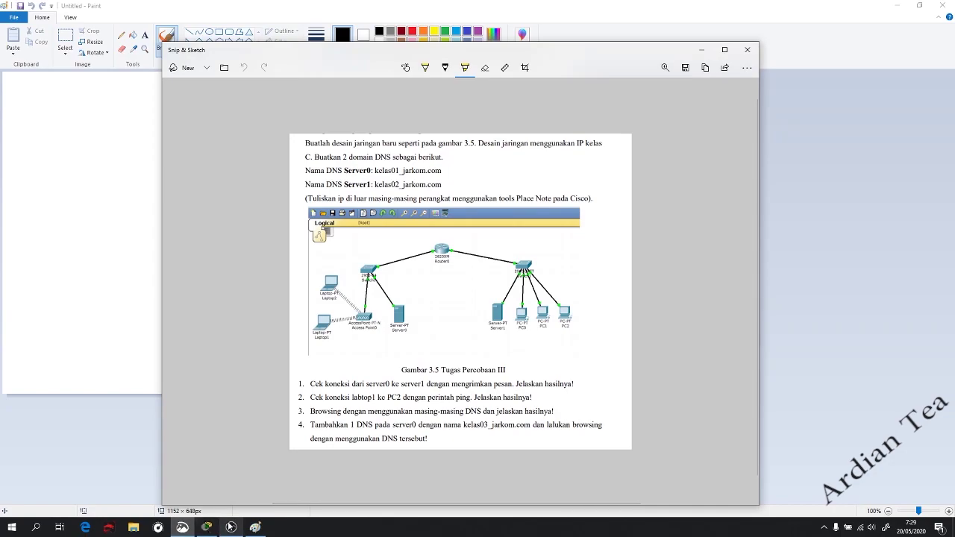
mouse_move(230, 527)
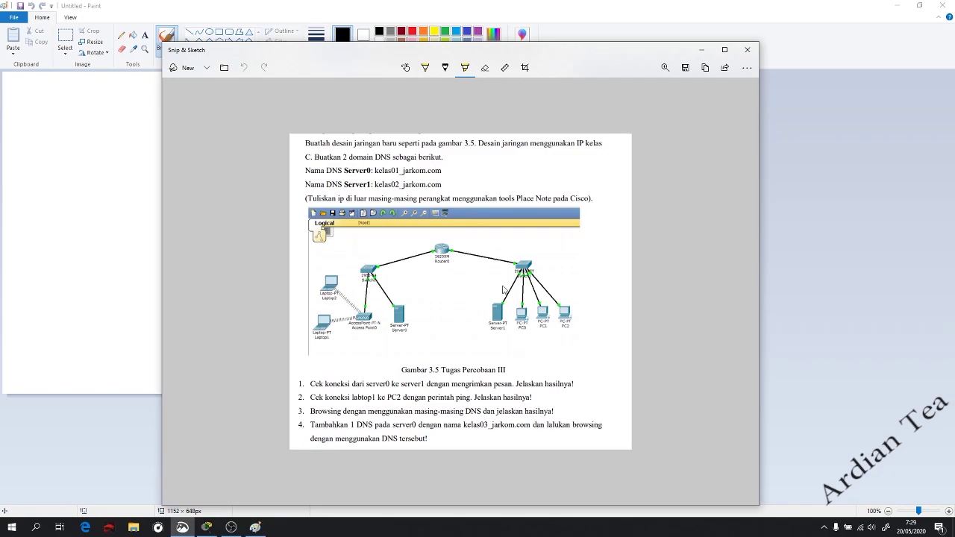
click(207, 527)
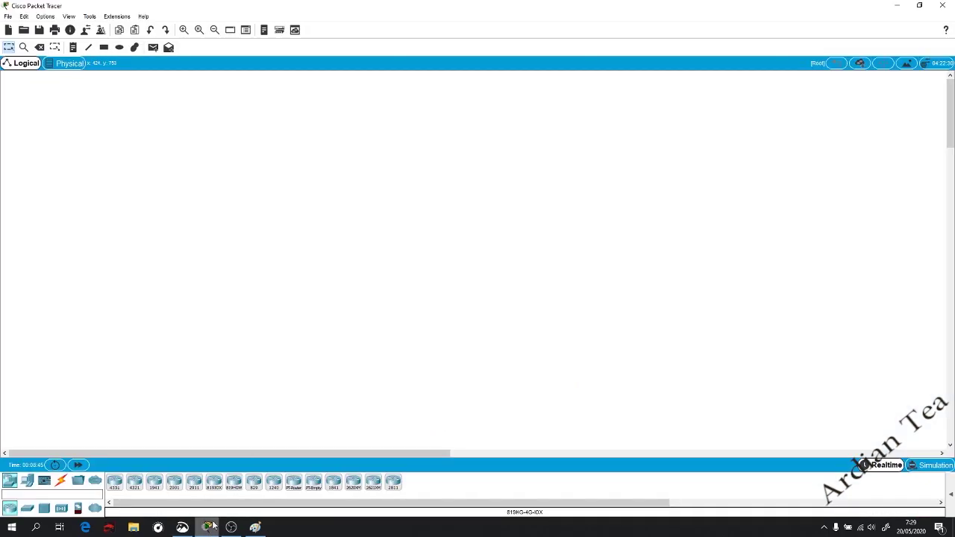
drag(424, 3, 812, 74)
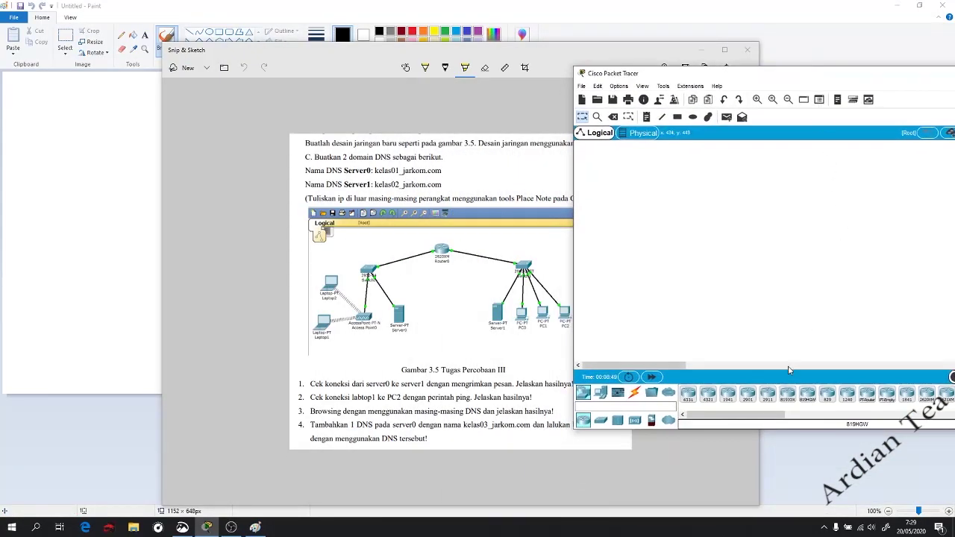
- Place a 2621XM router in the upper part of the workspace and a 2950-24 switch to its lower left
drag(754, 421, 770, 422)
click(904, 393)
click(803, 186)
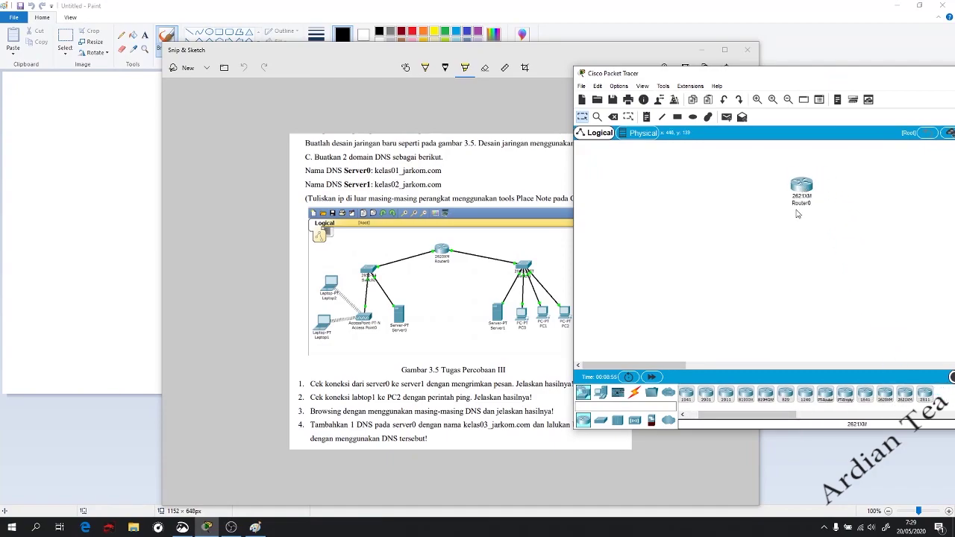
click(601, 420)
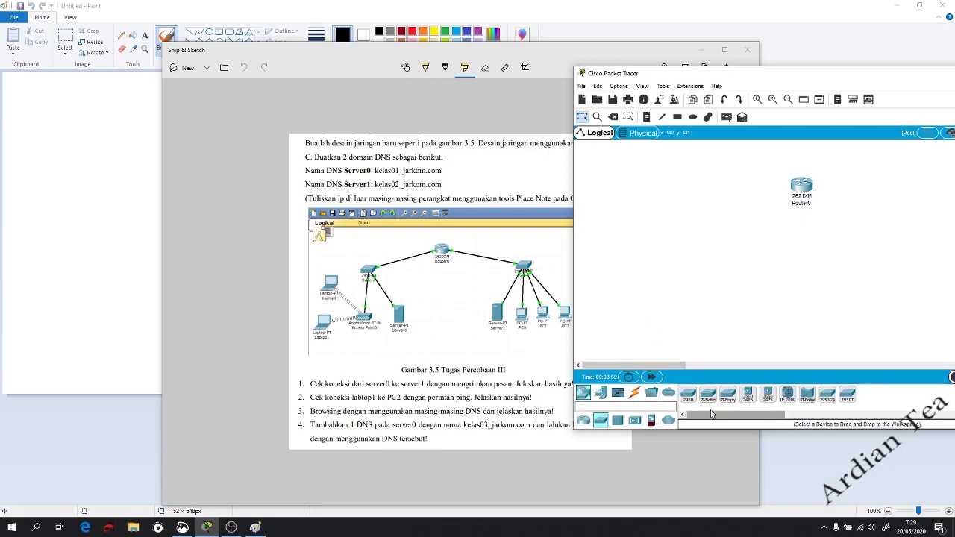
click(825, 395)
click(697, 252)
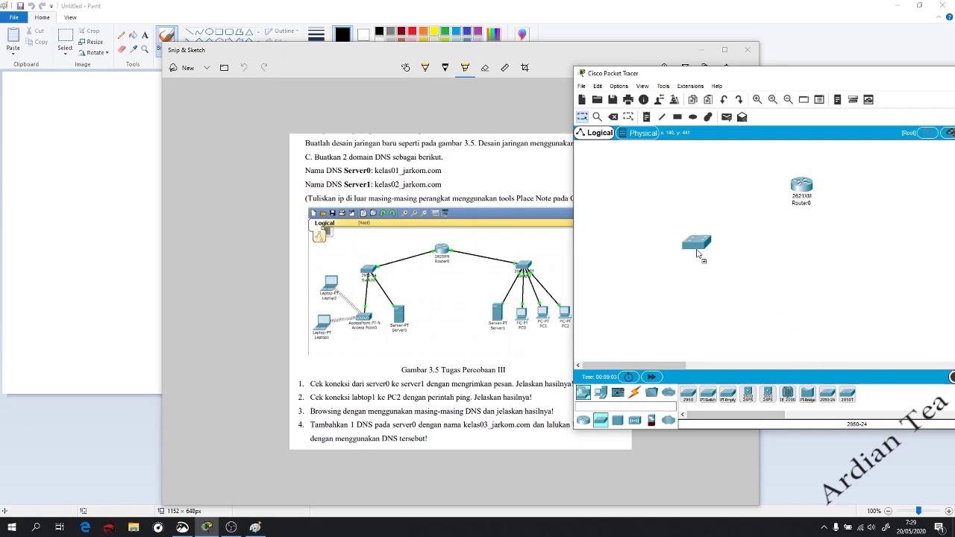
click(808, 394)
click(878, 252)
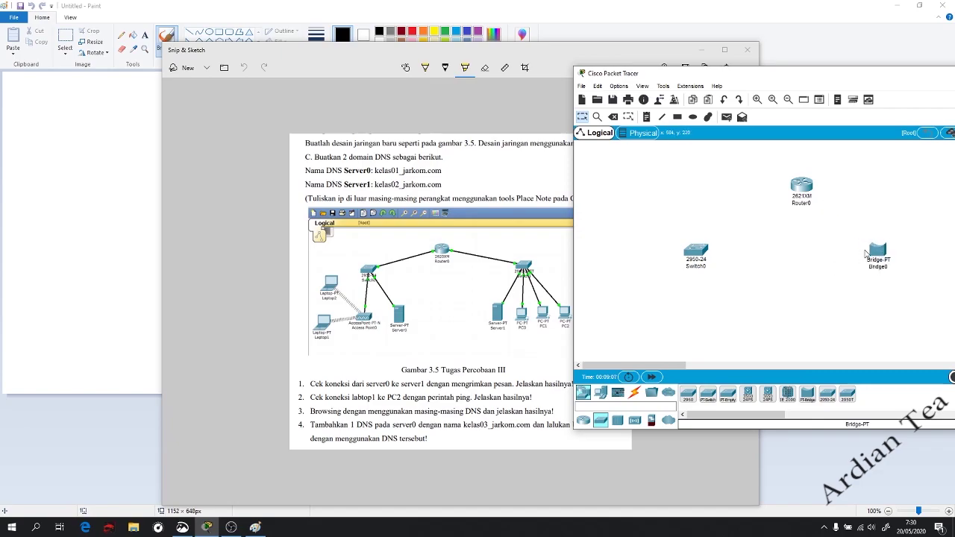
key(ctrl+z)
- Place a second 2950-24 switch to the router's lower right and adjust the router and this switch into a symmetrical layout
drag(826, 398, 877, 249)
drag(807, 199, 797, 195)
drag(879, 246, 868, 252)
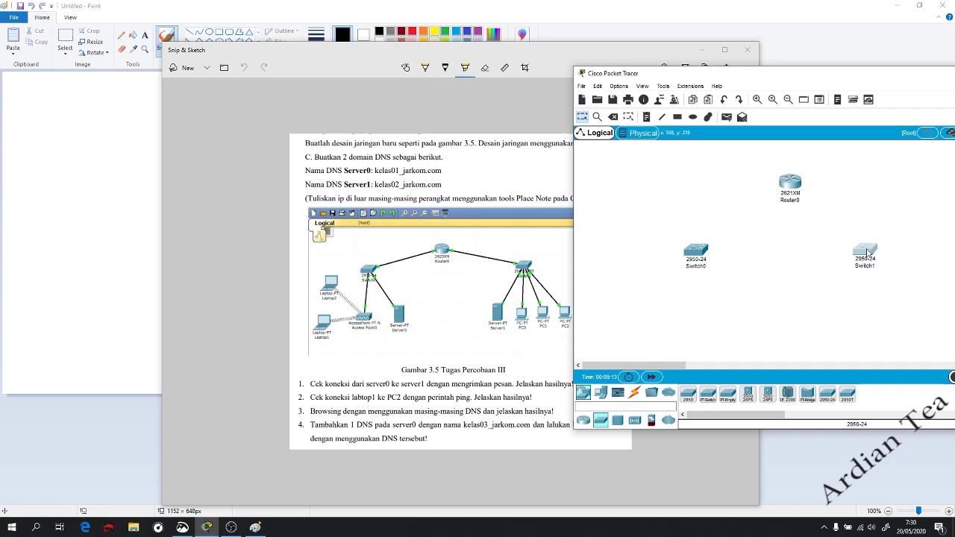
- Place an AccessPoint-PT-N wireless access point below Switch0
click(600, 392)
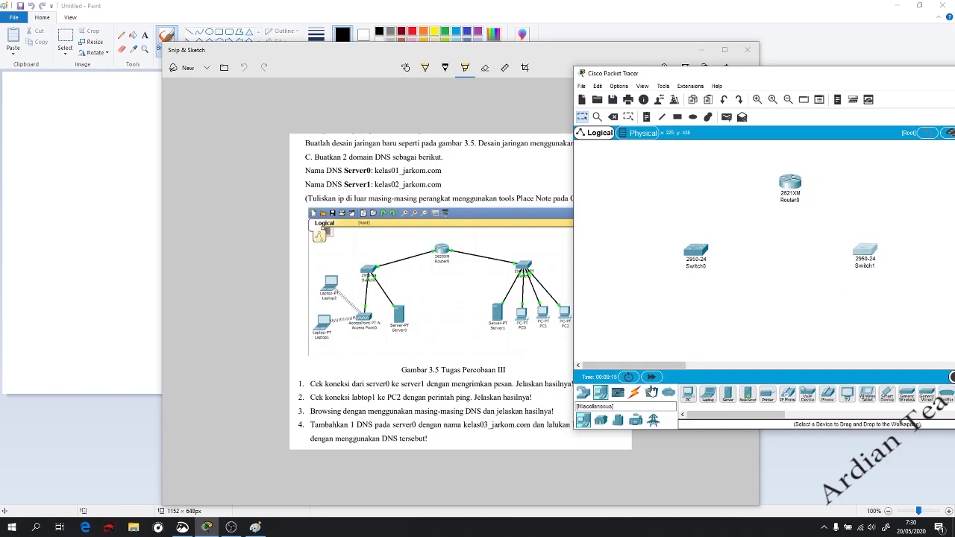
click(585, 391)
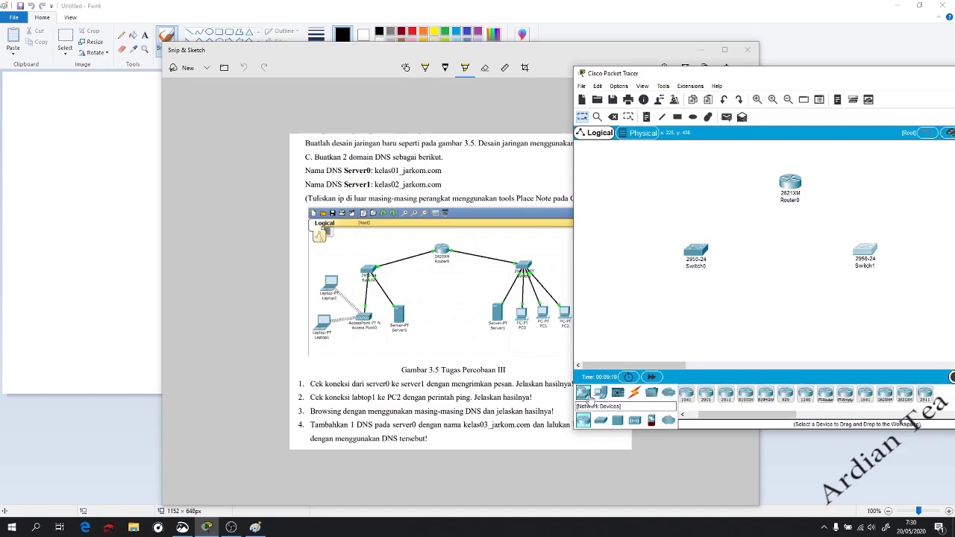
click(636, 420)
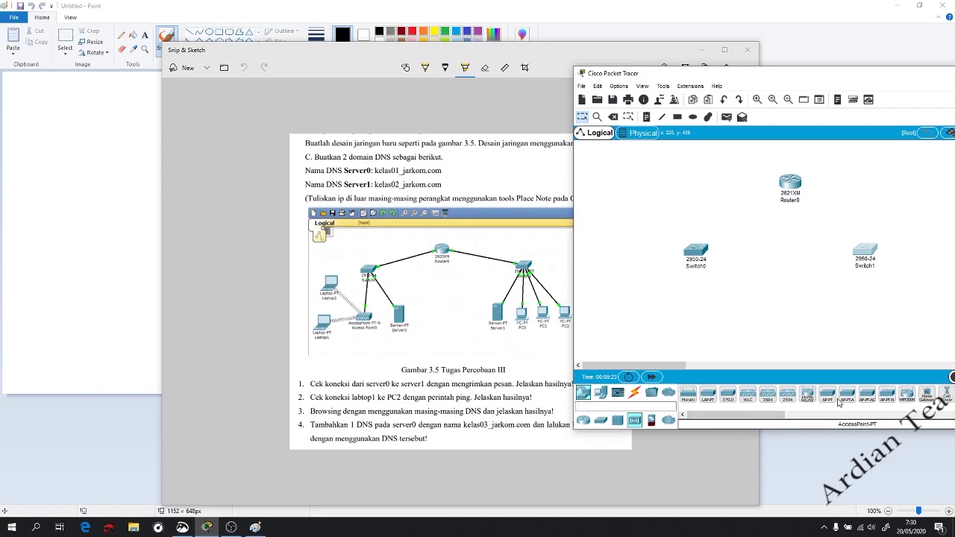
drag(886, 403, 679, 326)
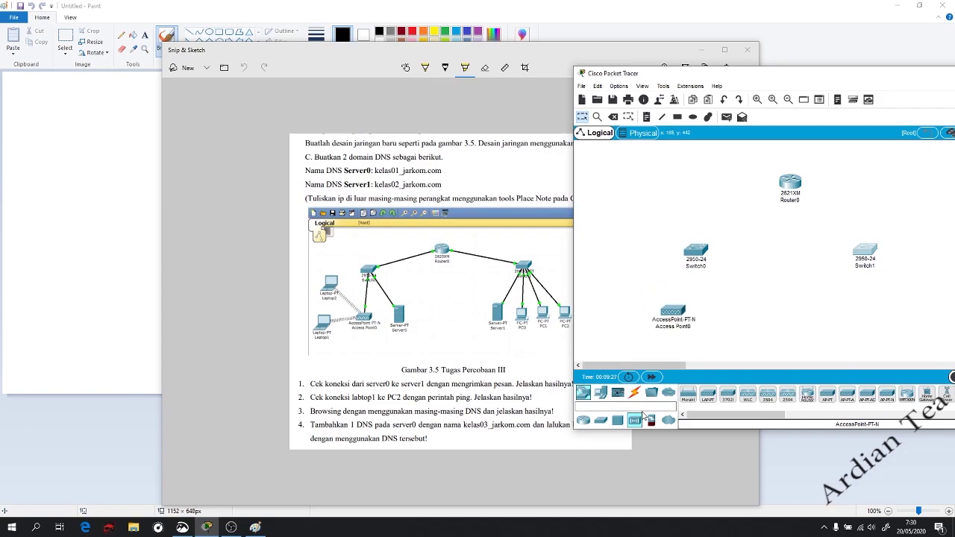
- Add a Server-PT below Switch0 and shift the access point up and to the left of the server
click(583, 420)
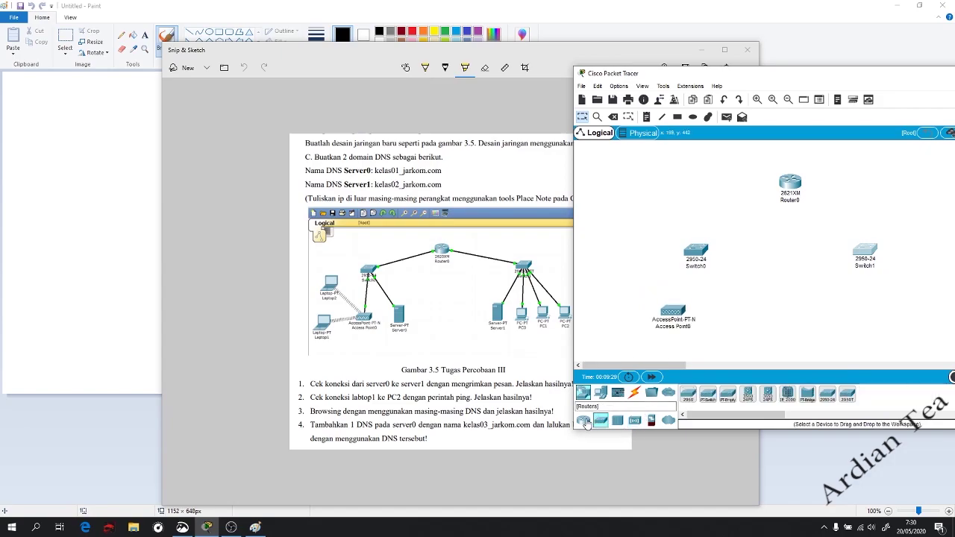
click(601, 396)
click(727, 398)
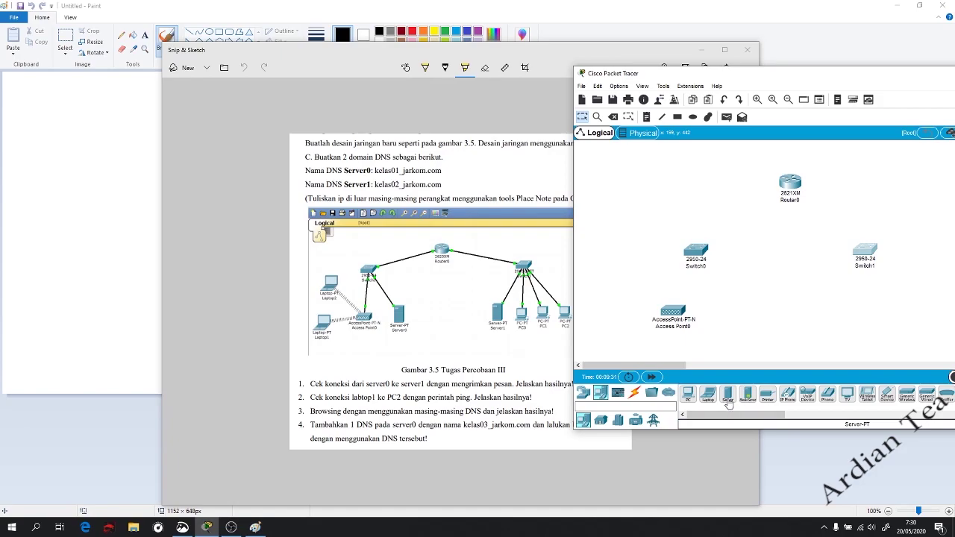
click(714, 349)
drag(713, 347, 664, 303)
drag(721, 332, 712, 337)
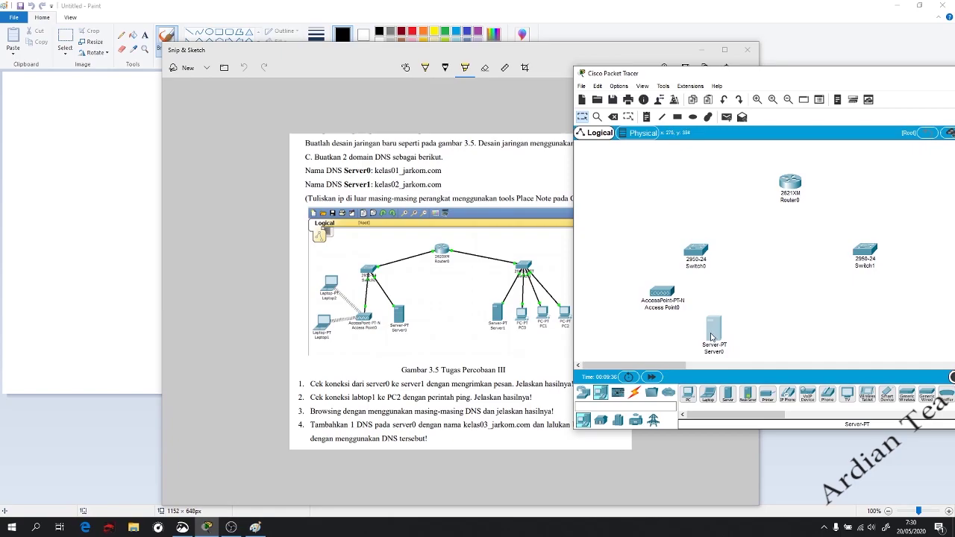
- Add a second Server-PT and three PC-PT computers in a row beneath Switch1
click(729, 395)
click(843, 306)
click(687, 397)
click(882, 307)
click(688, 397)
click(919, 313)
drag(746, 79, 601, 73)
click(545, 389)
click(803, 309)
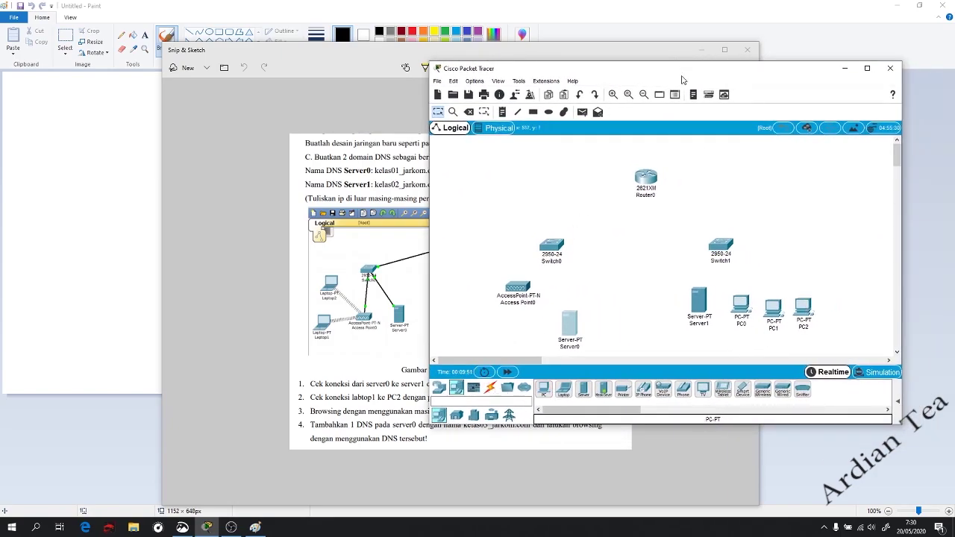
drag(768, 73, 866, 79)
- Move Server0 up to just below Switch0 and reposition Access Point0 to the server's left
click(537, 393)
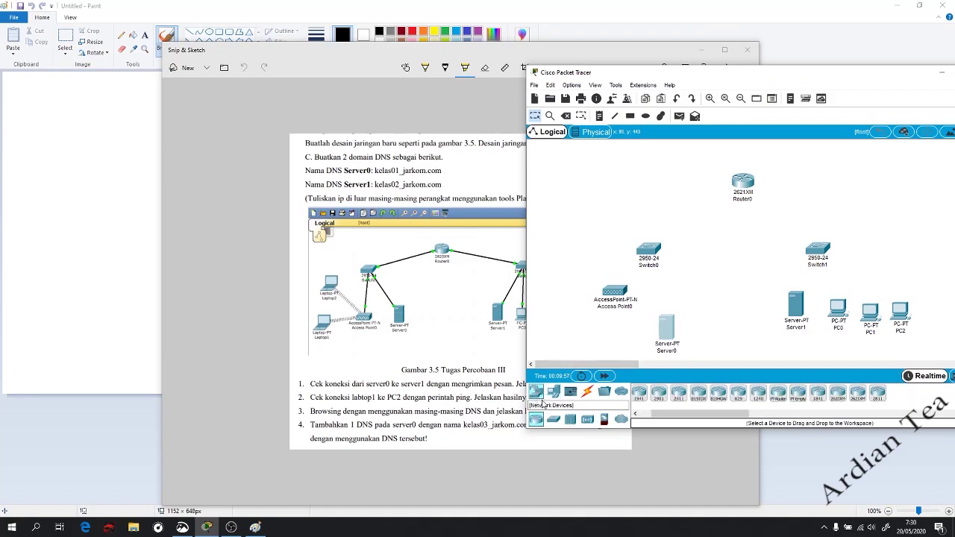
click(587, 418)
drag(623, 295, 605, 308)
drag(670, 327, 672, 289)
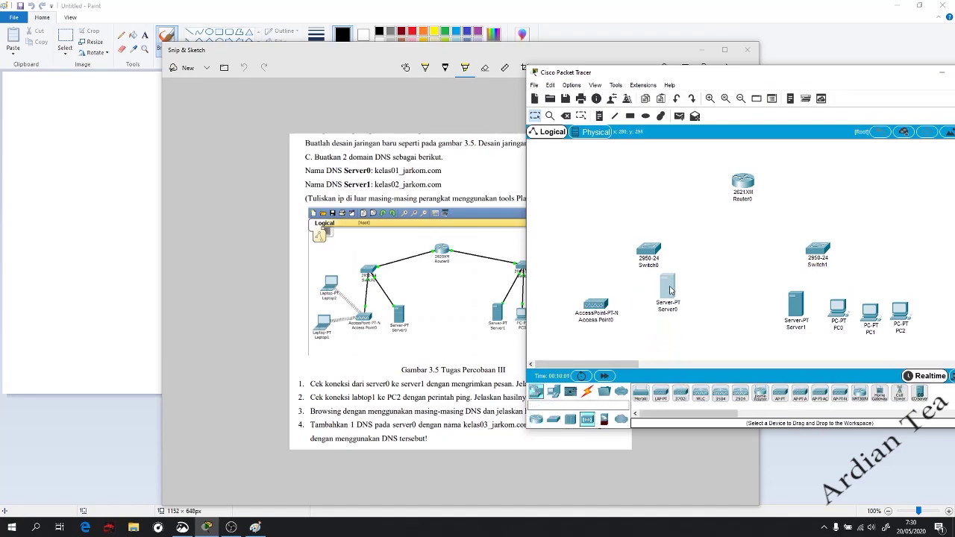
drag(600, 311, 622, 303)
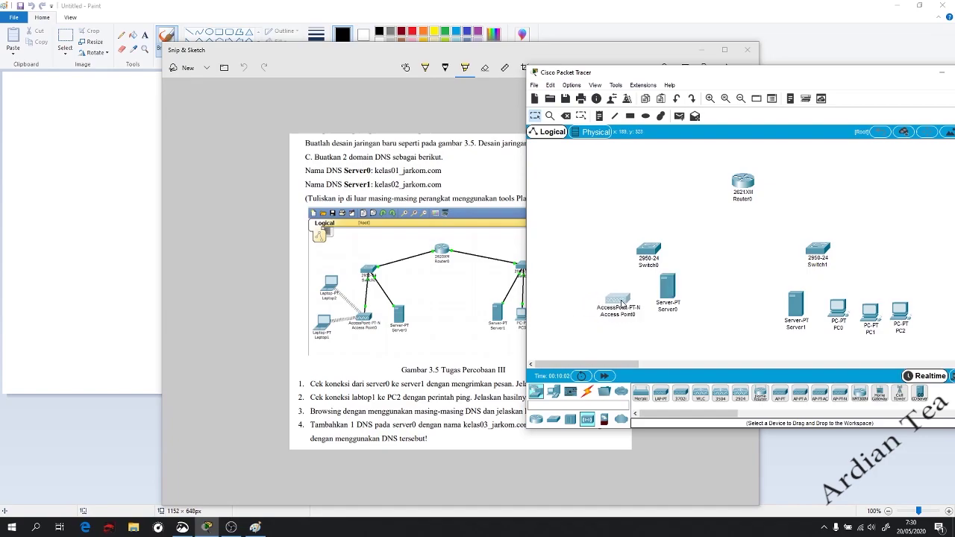
- Place two Laptop-PT devices to the left of Access Point0, one above the other, and adjust their spacing
click(553, 392)
drag(661, 393, 567, 270)
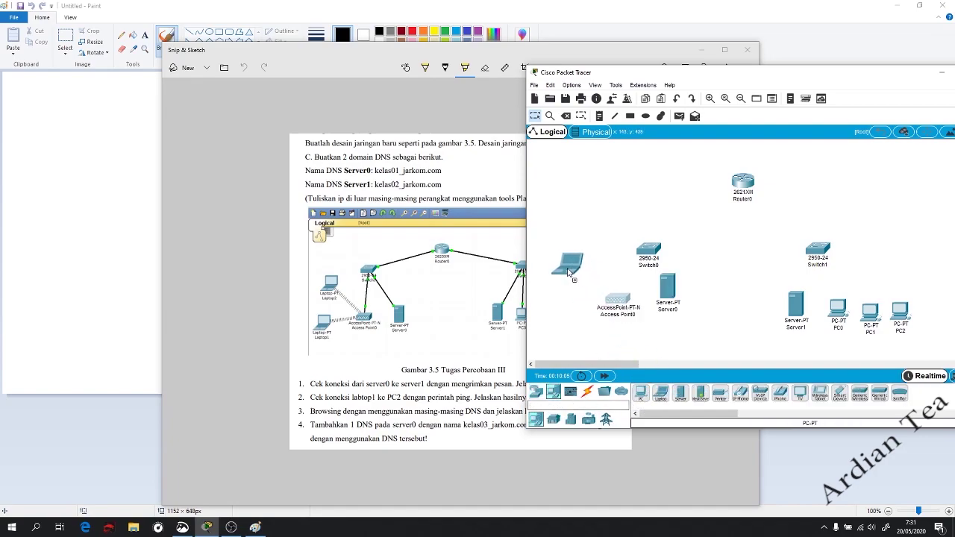
drag(656, 395, 562, 327)
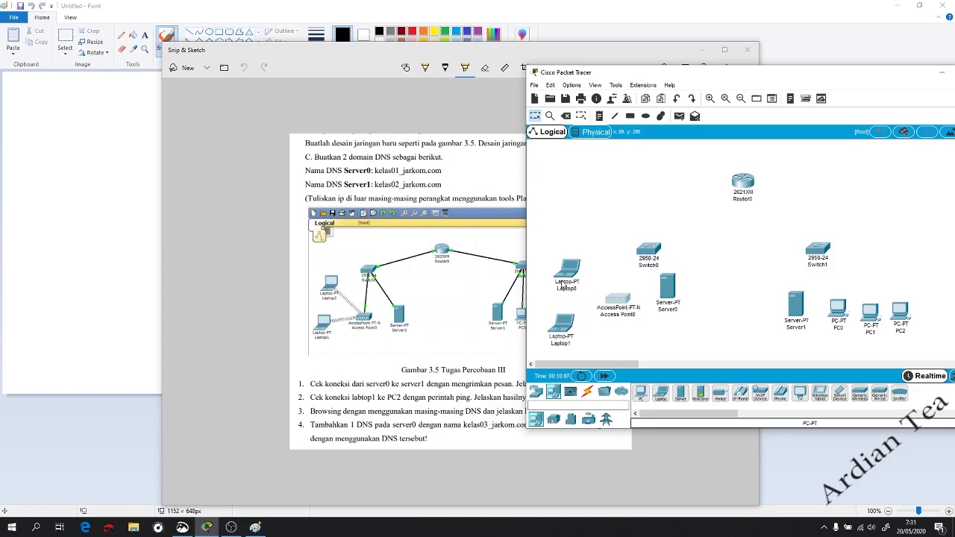
drag(565, 277, 563, 265)
drag(560, 329, 559, 323)
- Connect Switch0 to Router0's FastEthernet0/0 port with a Copper Straight-Through cable
click(587, 392)
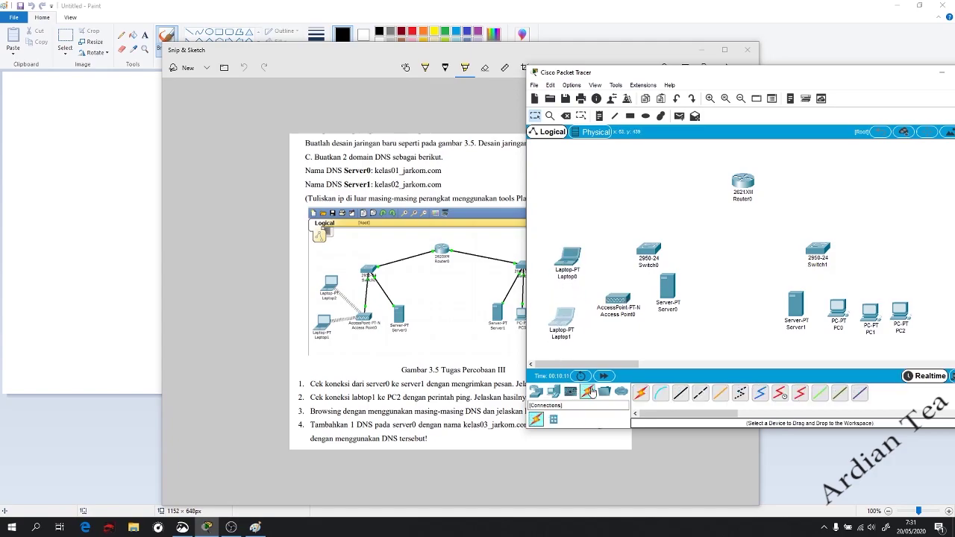
click(690, 396)
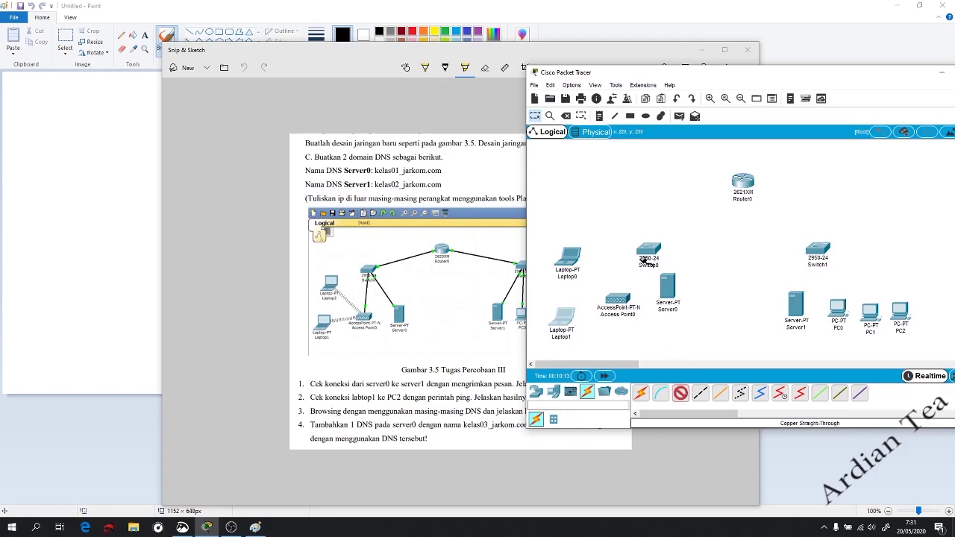
click(649, 252)
click(706, 255)
click(744, 181)
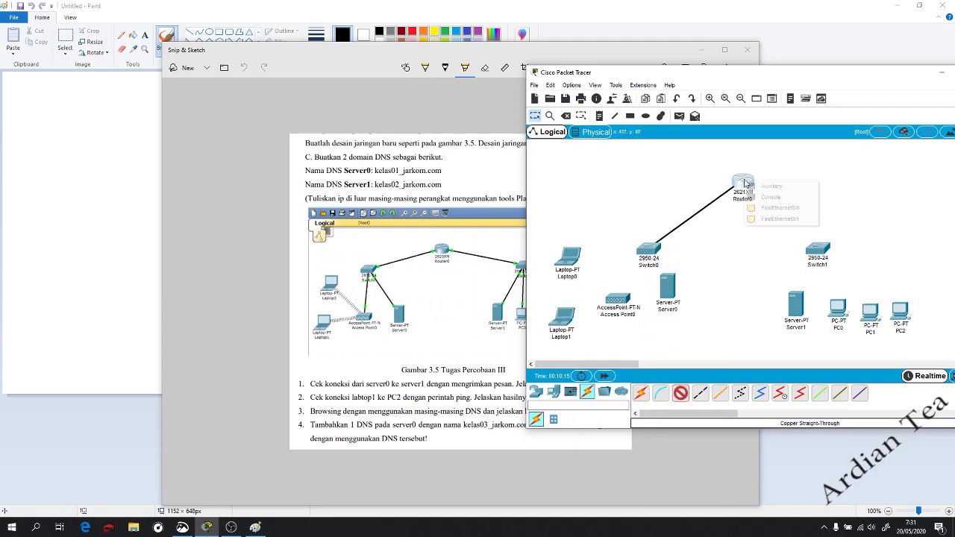
click(757, 209)
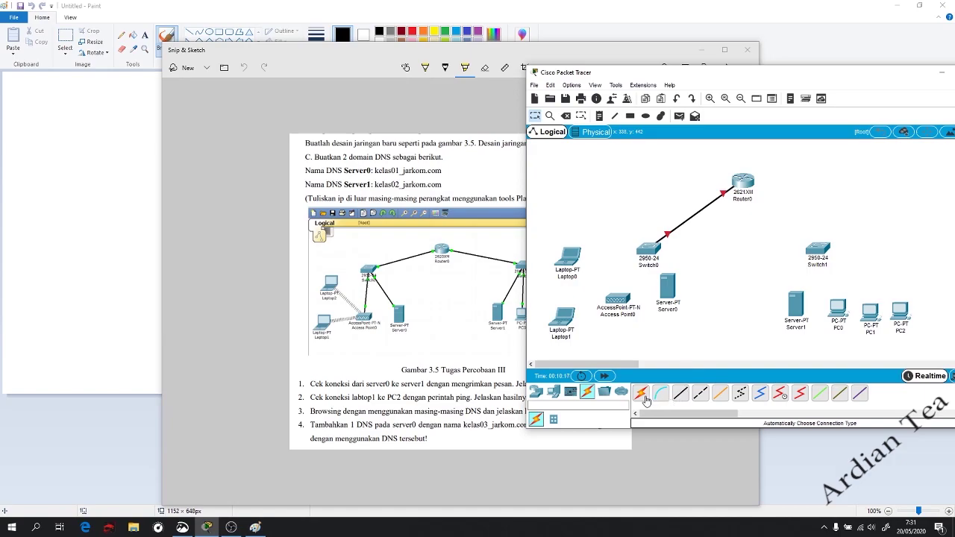
- Connect Router0's FastEthernet0/1 port to Switch1 with a Copper Straight-Through cable
click(680, 394)
click(754, 193)
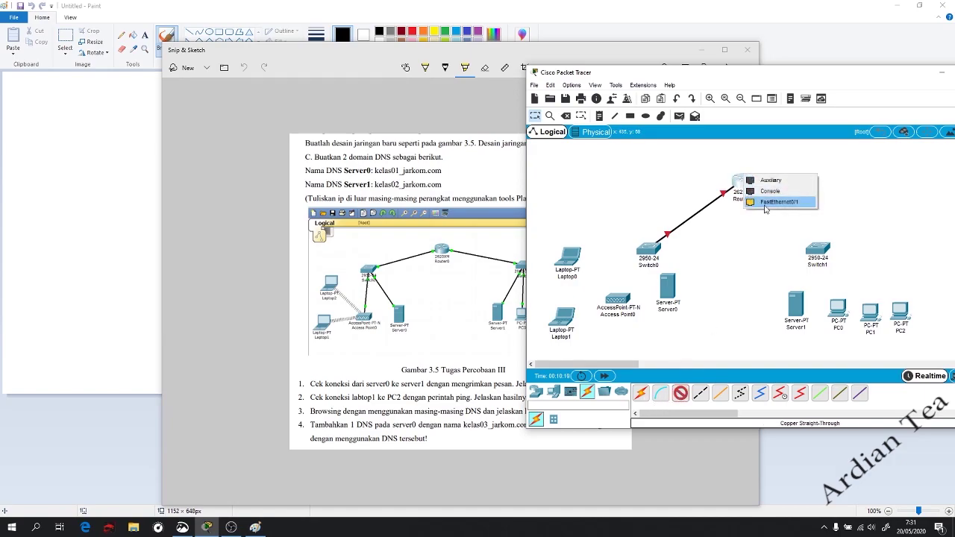
click(761, 190)
click(818, 248)
click(828, 268)
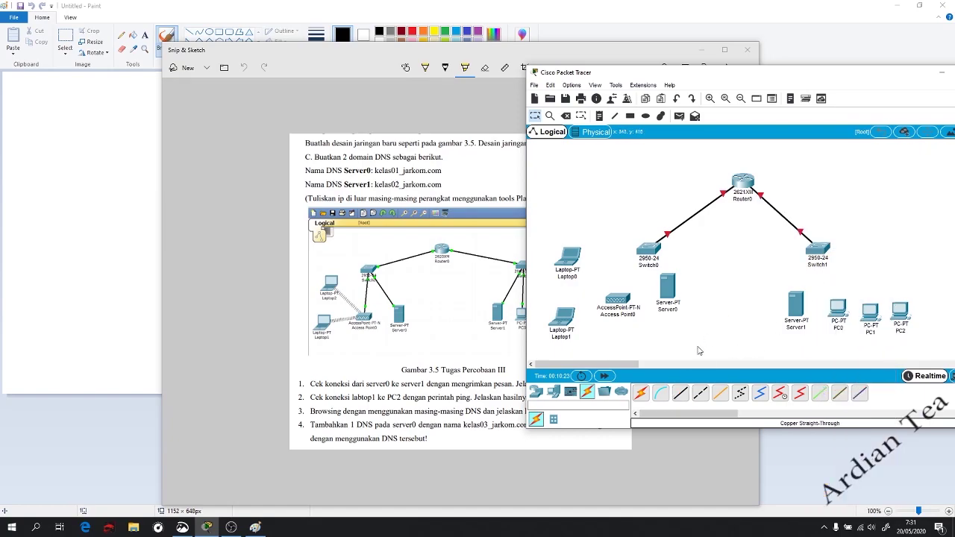
- Connect Server1 to Switch1 with a Copper Straight-Through cable
click(680, 394)
click(793, 307)
click(817, 311)
click(819, 249)
click(830, 263)
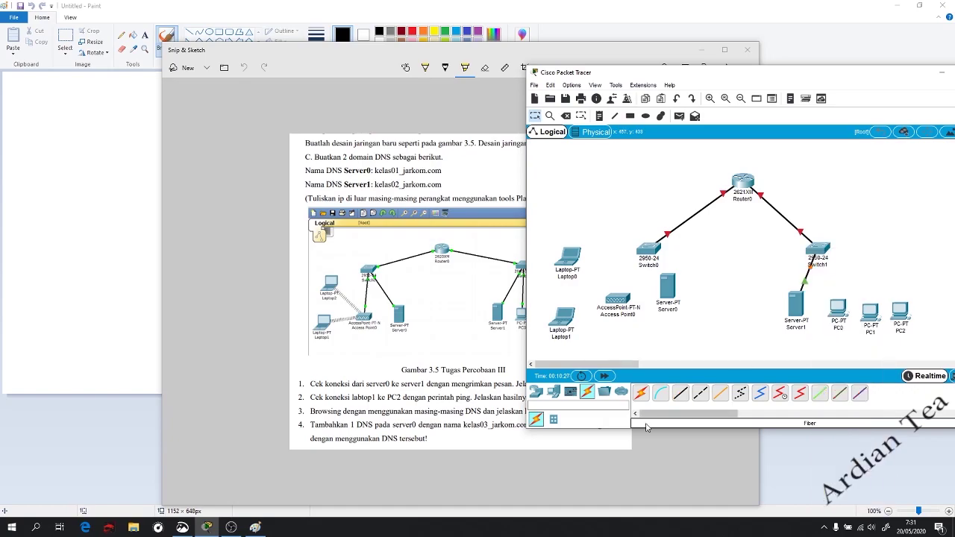
- Connect PC0's FastEthernet0 port to Switch1 with a Copper Straight-Through cable
click(680, 394)
click(838, 308)
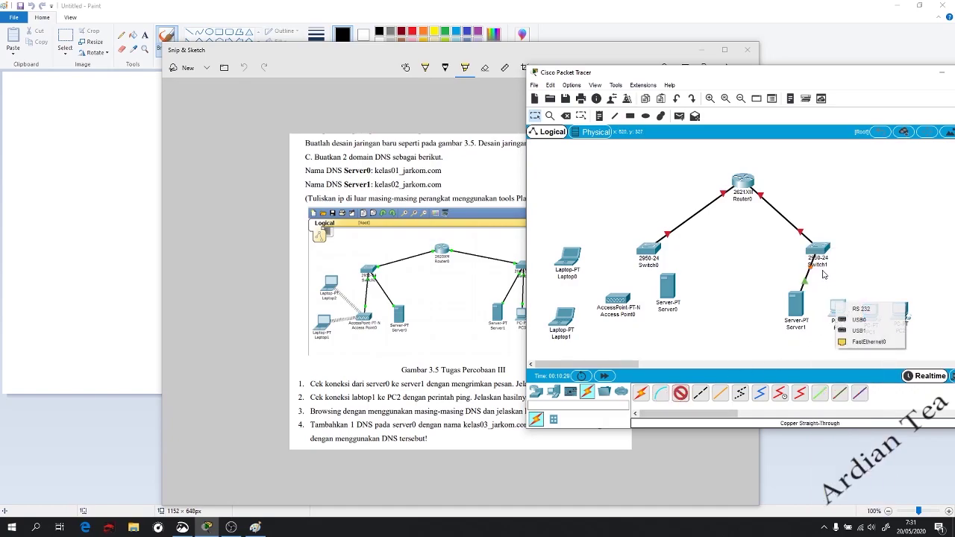
click(867, 342)
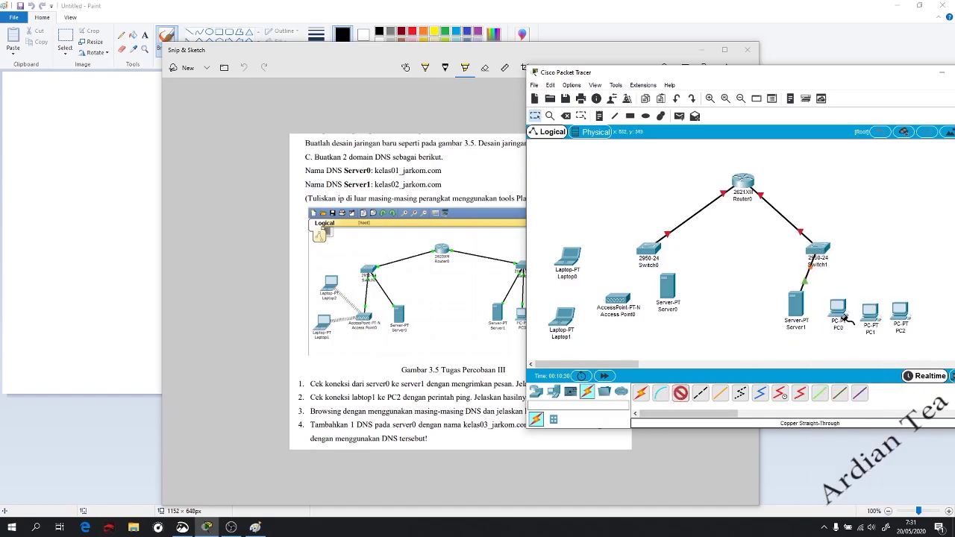
click(825, 258)
click(834, 269)
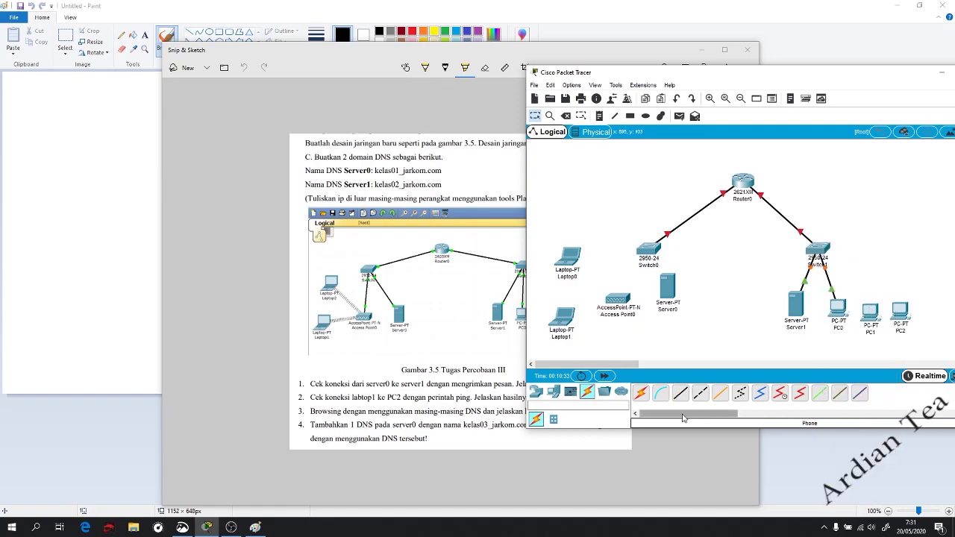
click(660, 394)
click(874, 311)
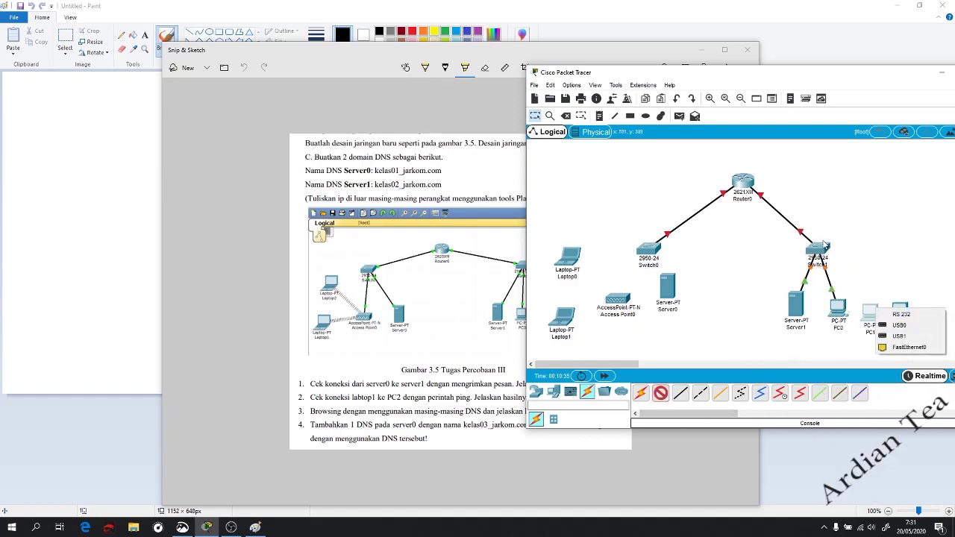
click(881, 347)
key(ctrl+z)
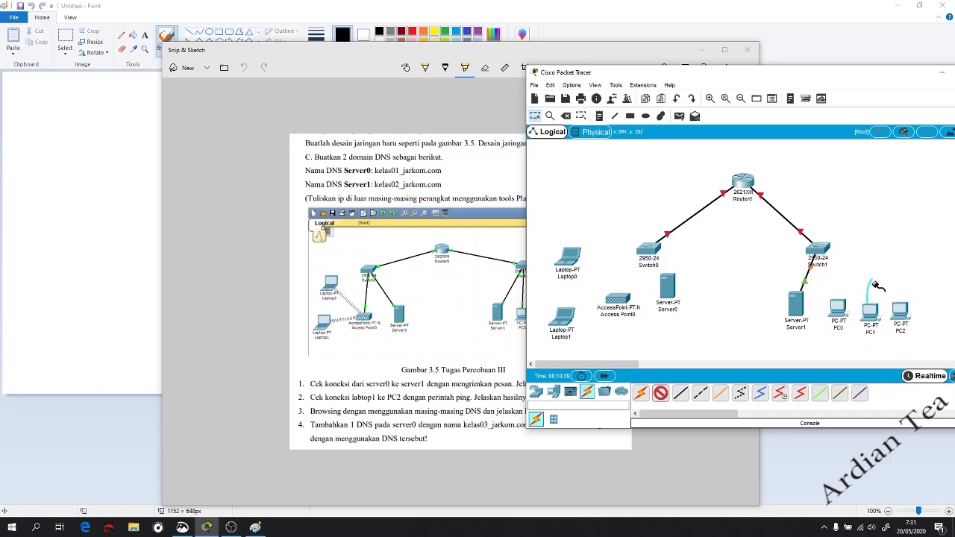
click(534, 116)
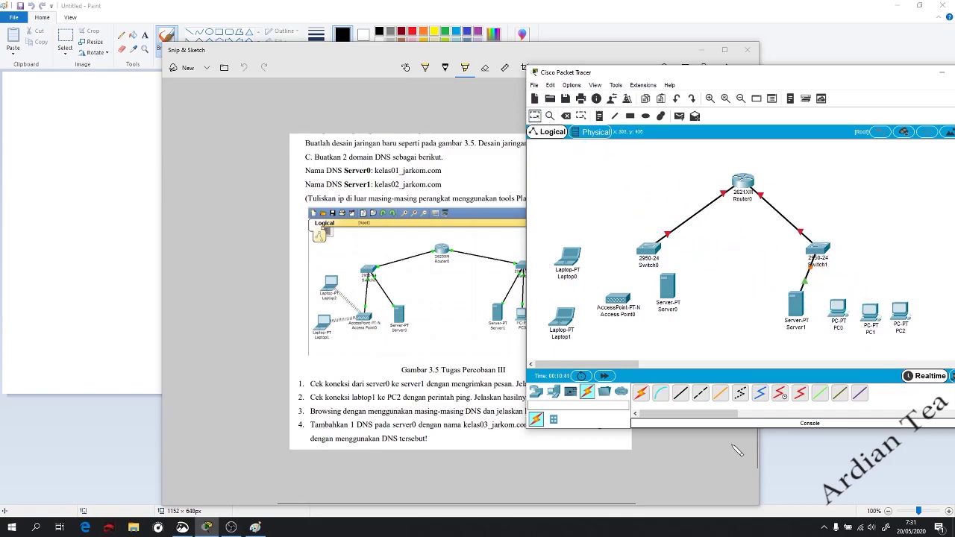
- Reconnect PC0's Ethernet port to Switch1 with a Copper Straight-Through cable
click(680, 393)
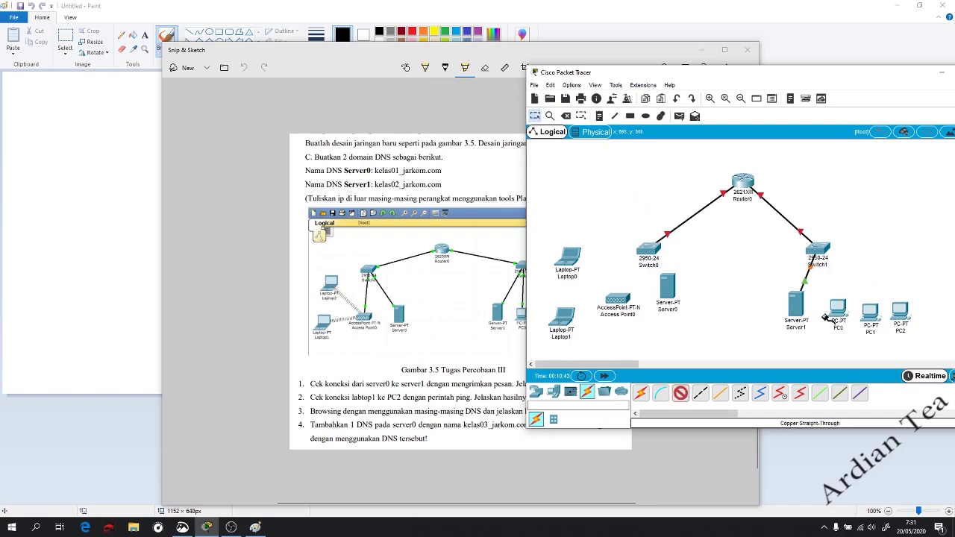
click(830, 319)
click(854, 347)
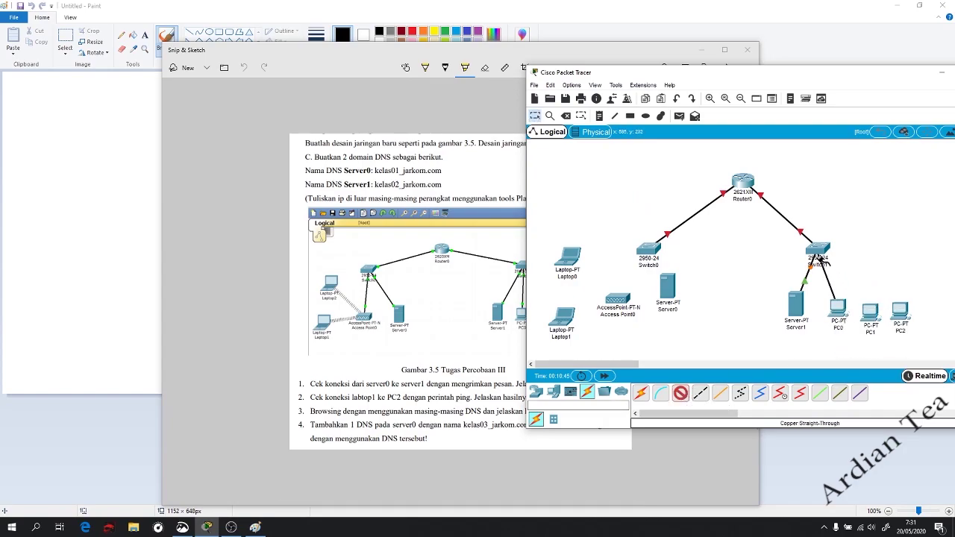
click(820, 259)
click(846, 302)
- Connect PC1's FastEthernet0 port to Switch1 with a Copper Straight-Through cable
click(700, 393)
click(869, 314)
click(894, 348)
click(817, 248)
click(859, 261)
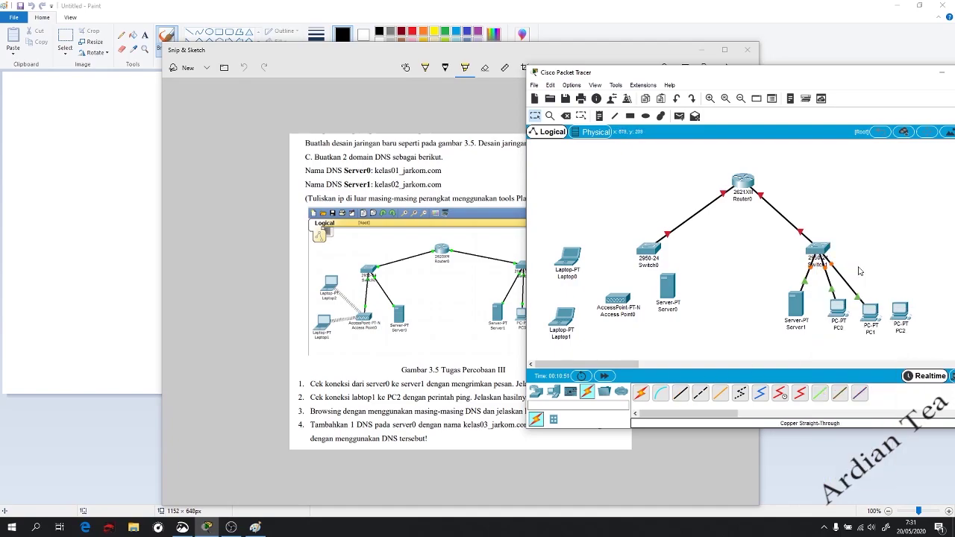
- Connect PC2 to Switch1 using the automatically chosen connection type
click(639, 394)
click(901, 311)
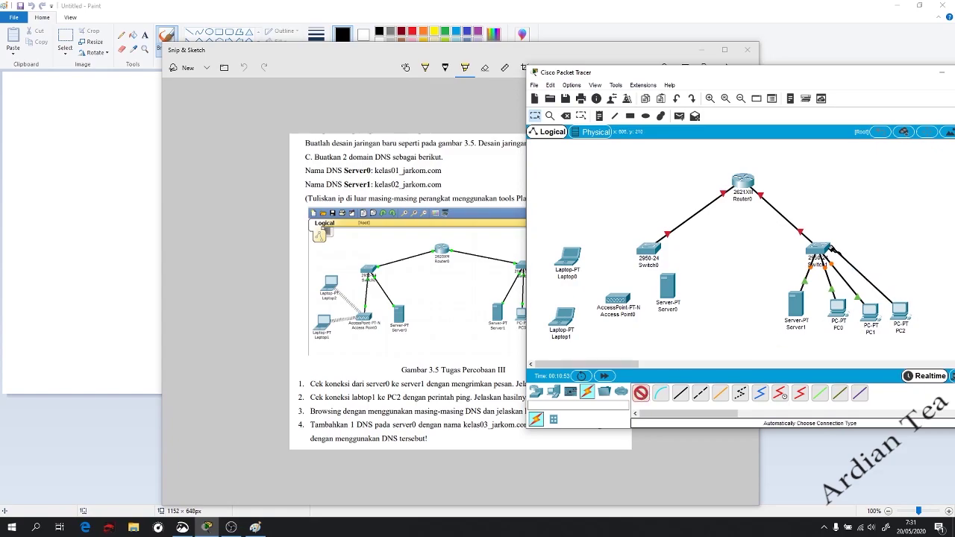
click(819, 251)
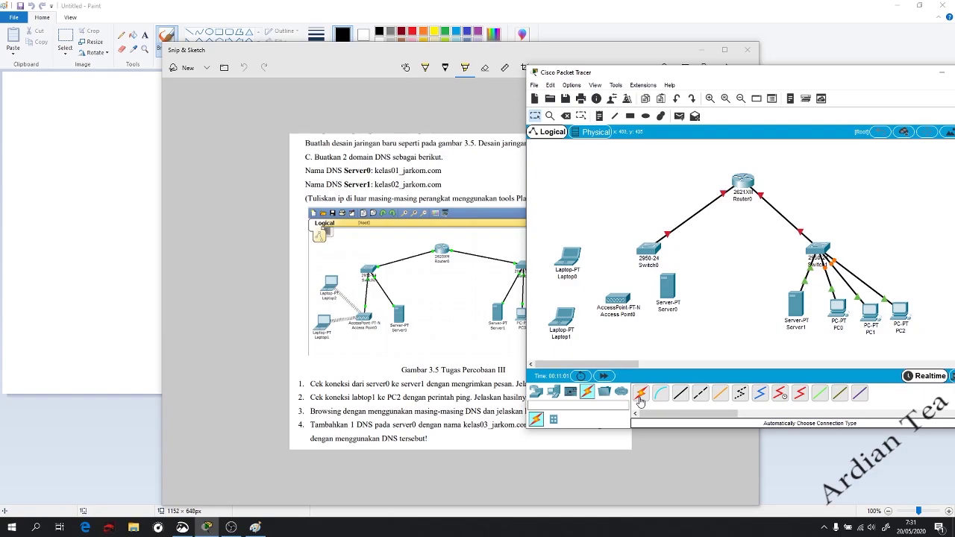
- Connect Server0 to Switch0 with a Copper Straight-Through cable and shift Server0 slightly down and away from the access point
click(680, 393)
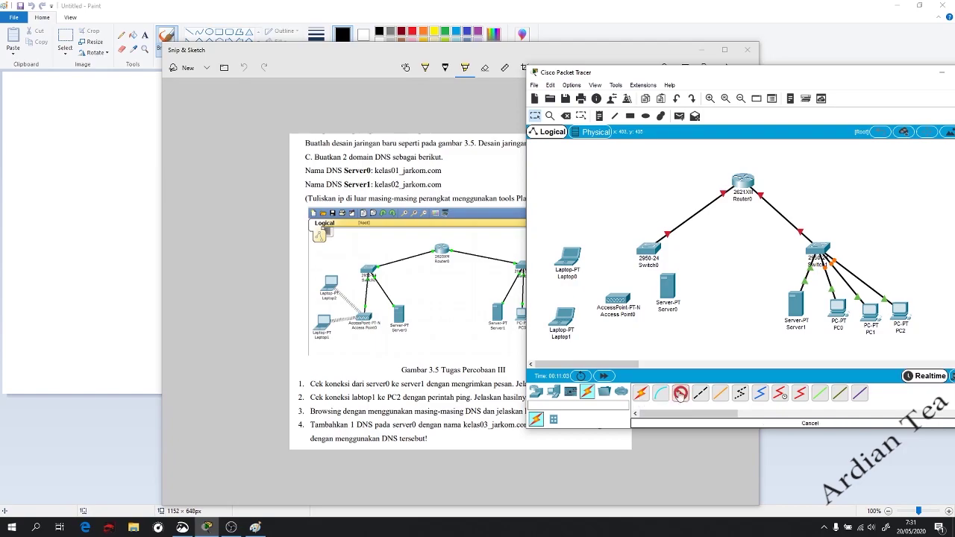
click(670, 284)
click(649, 247)
click(664, 280)
drag(663, 281, 674, 297)
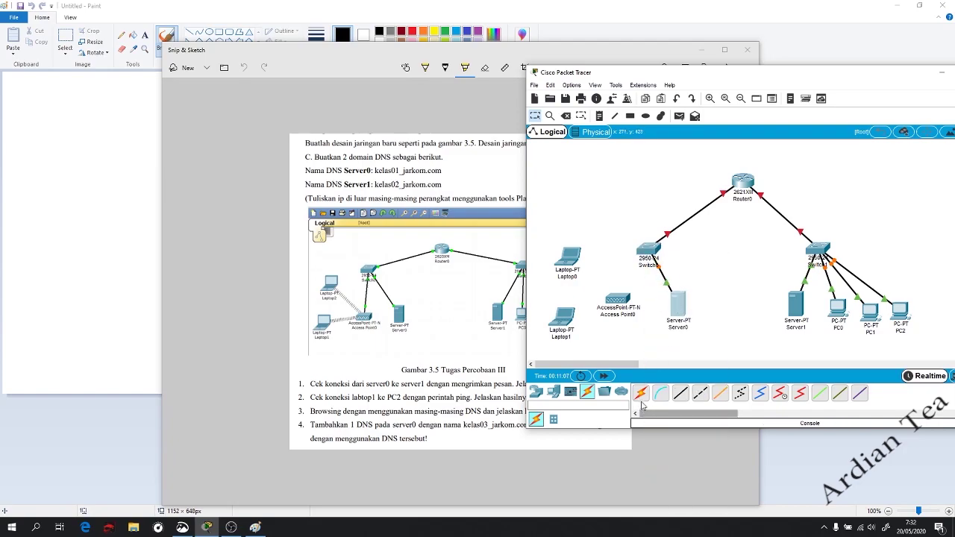
- Connect Access Point0 to Switch0 using the automatically chosen connection type and nudge the access point slightly towards Server0
click(619, 302)
click(650, 253)
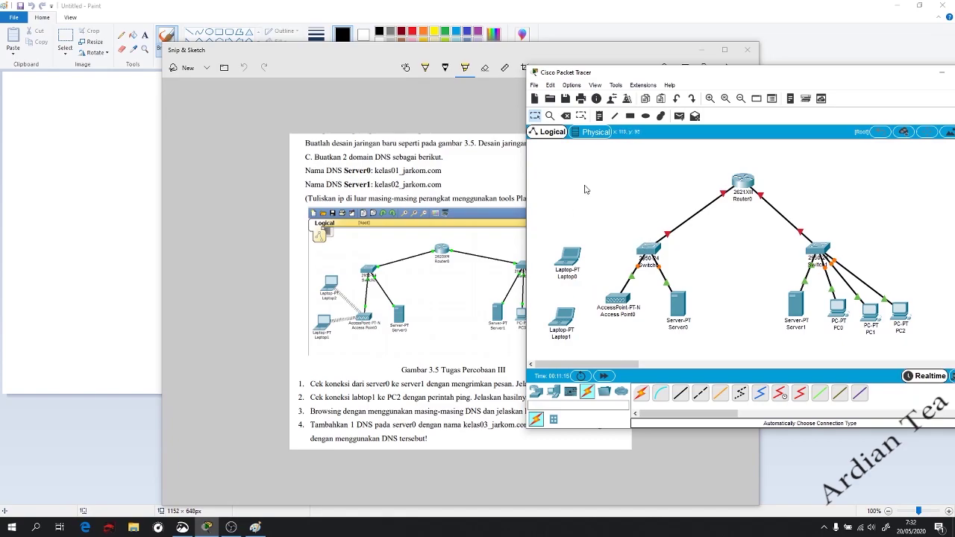
drag(662, 75, 630, 54)
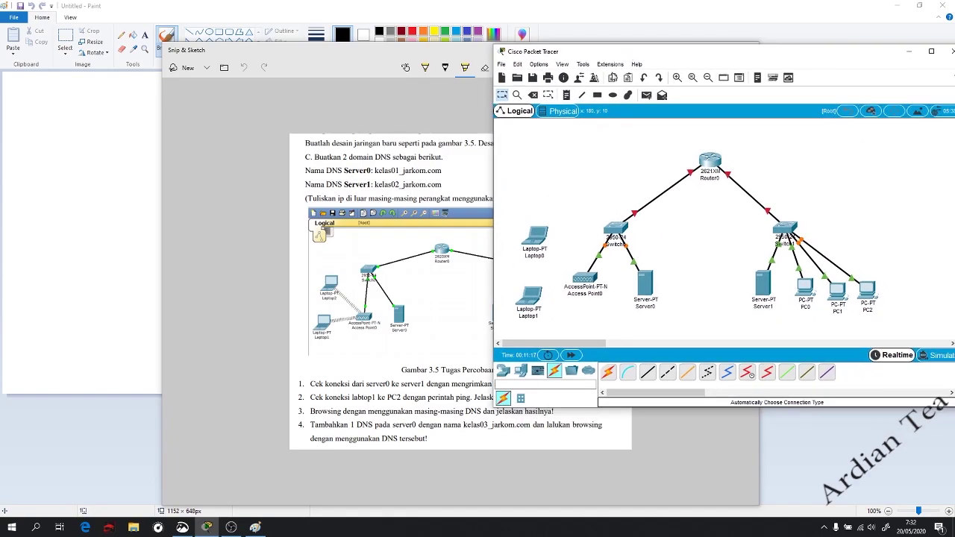
drag(579, 280, 583, 277)
- Power off Laptop0, replace its Ethernet module with the WPC300N wireless module, and power it back on
click(542, 239)
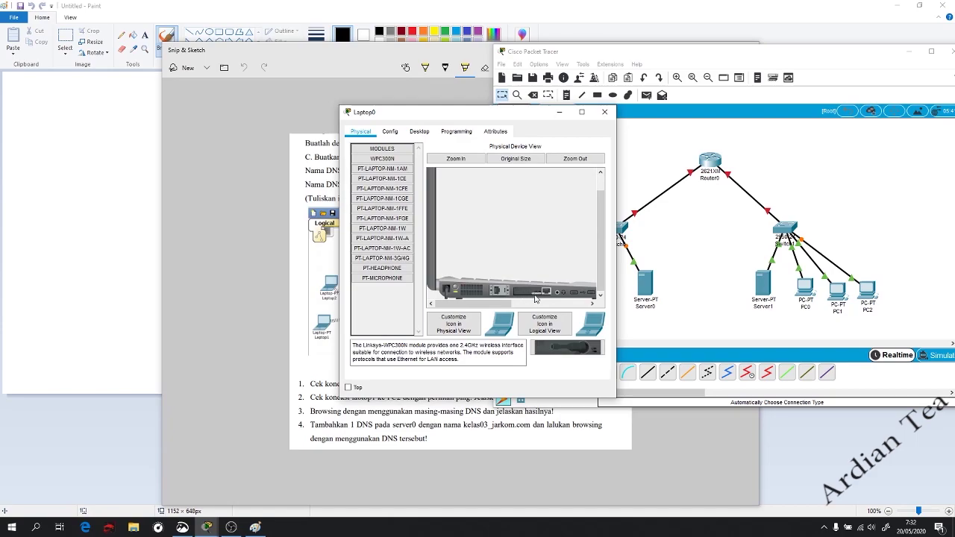
drag(506, 305, 486, 296)
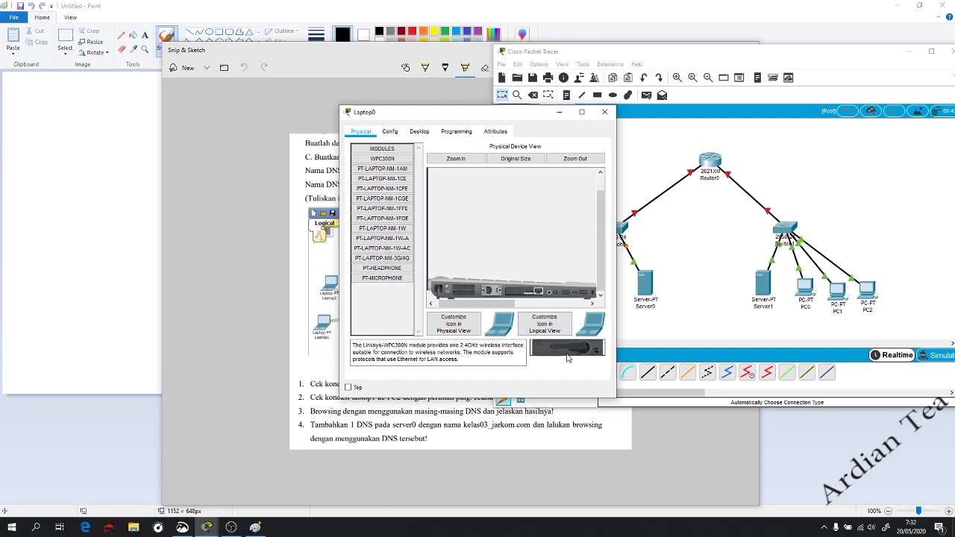
drag(540, 293, 371, 289)
drag(534, 348, 524, 294)
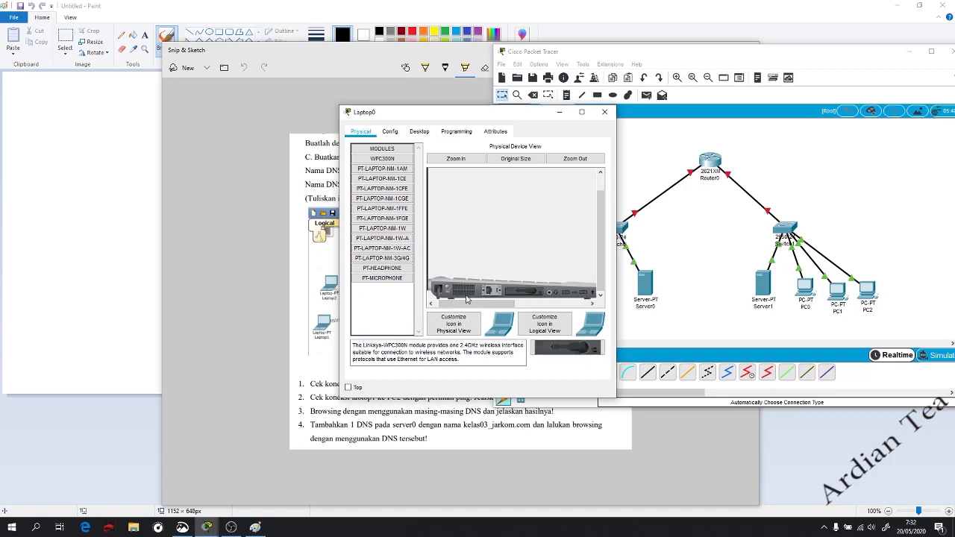
drag(528, 294, 395, 293)
click(605, 112)
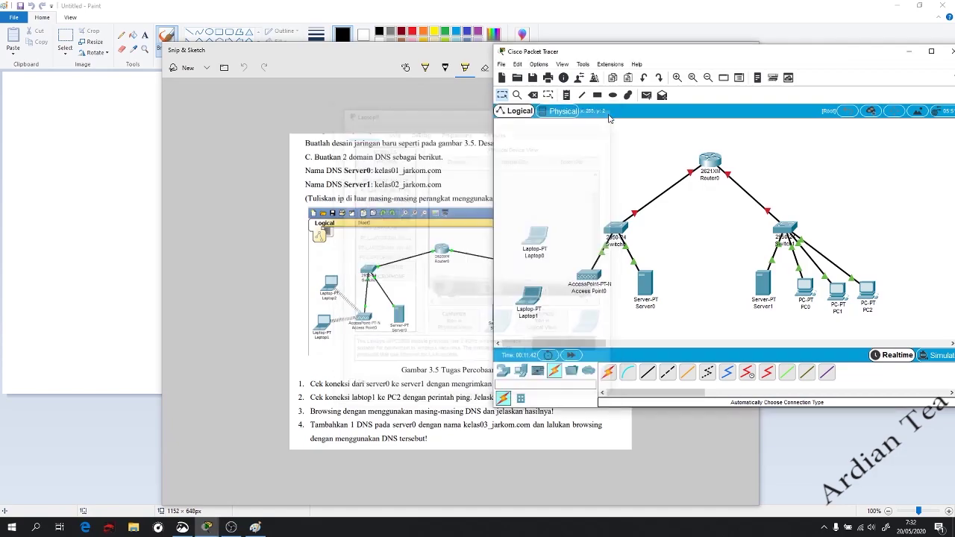
- Replace Laptop1's Ethernet module with the WPC300N wireless module, powering the laptop off for the swap and back on
click(533, 294)
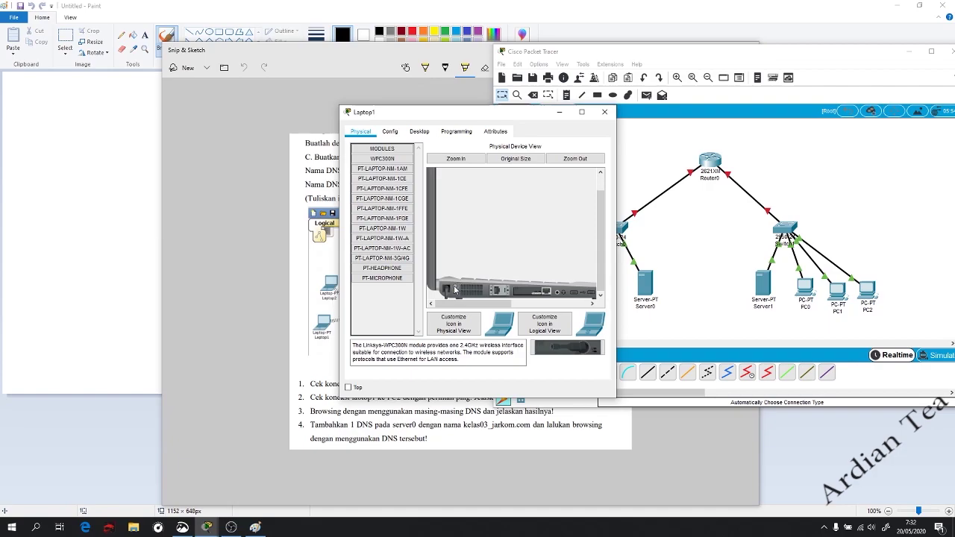
drag(508, 296, 382, 303)
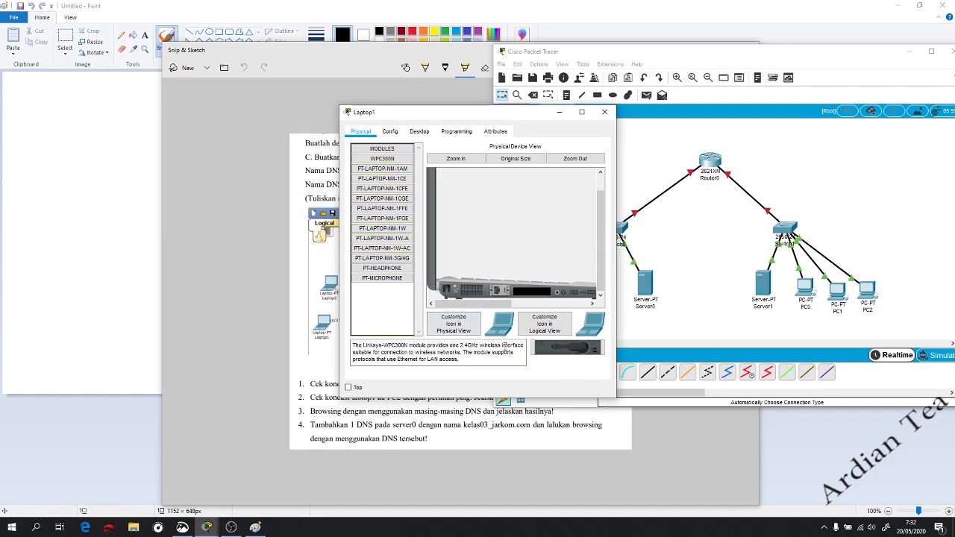
drag(575, 348, 531, 295)
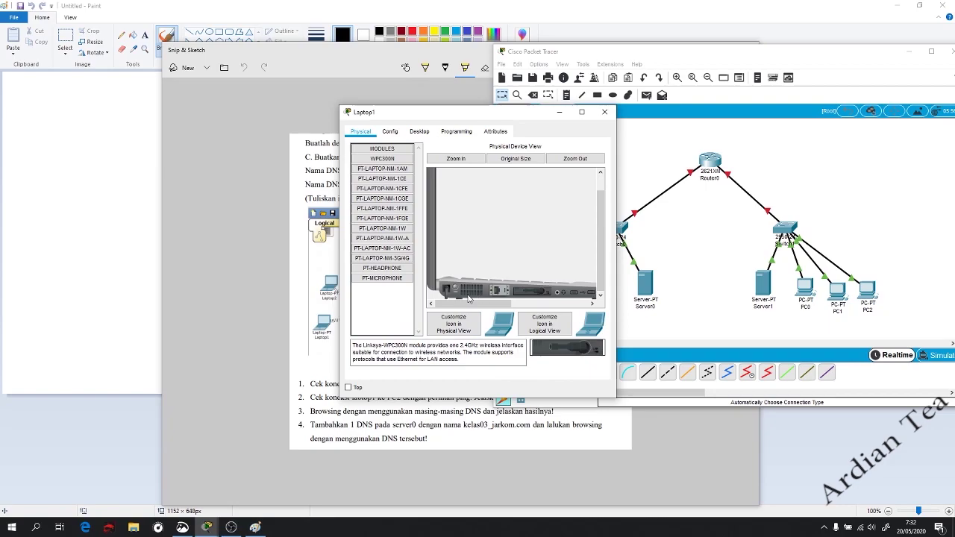
click(605, 112)
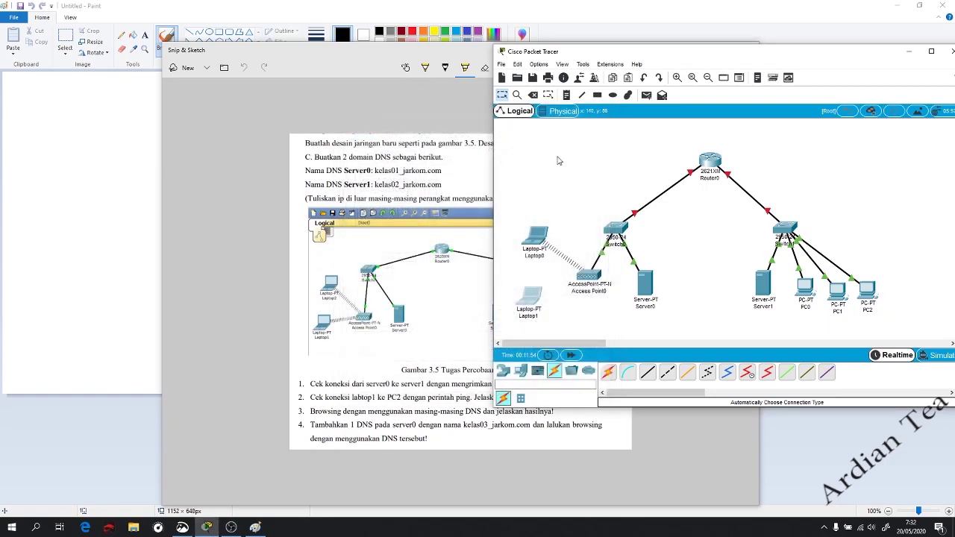
- Turn on the port status of Router0's FastEthernet0/0 interface and close the router's window
drag(659, 58, 685, 61)
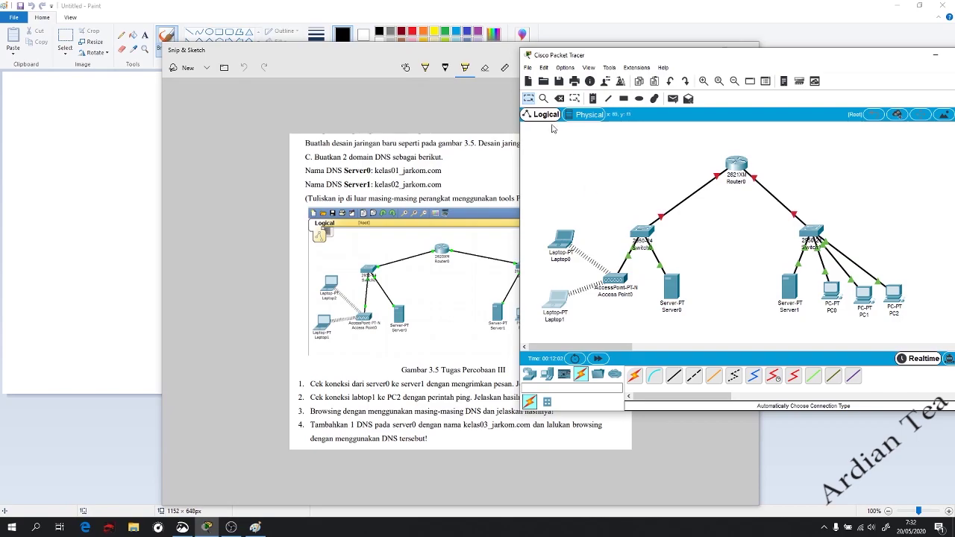
click(741, 166)
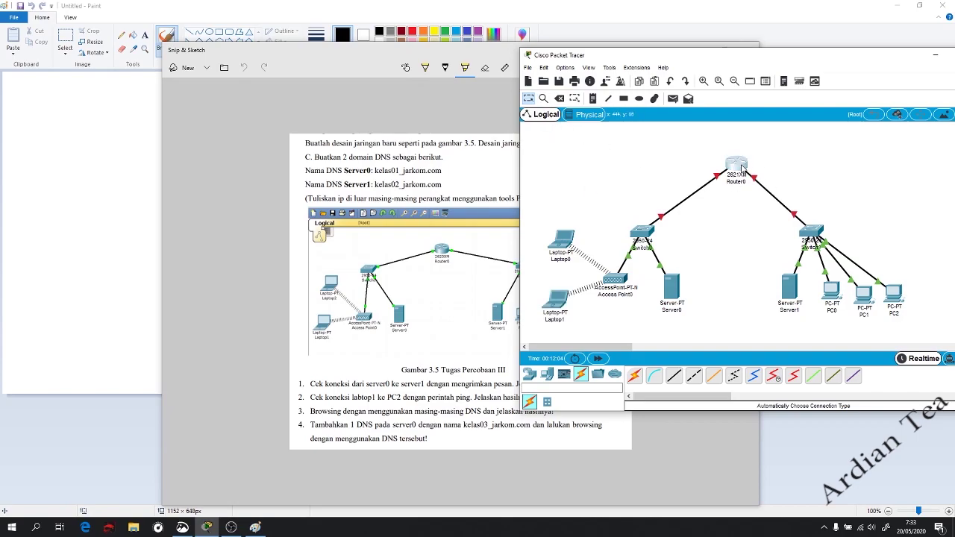
drag(418, 112, 662, 132)
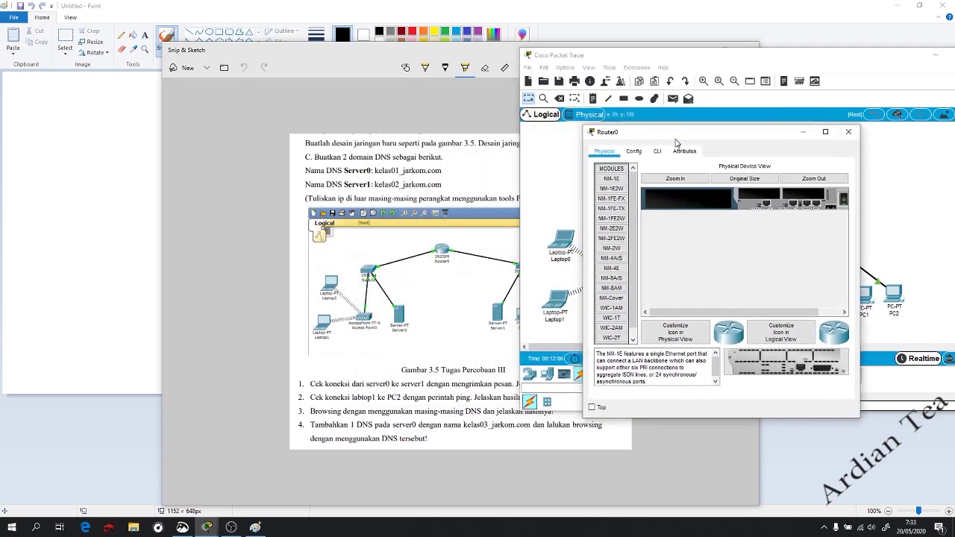
click(633, 153)
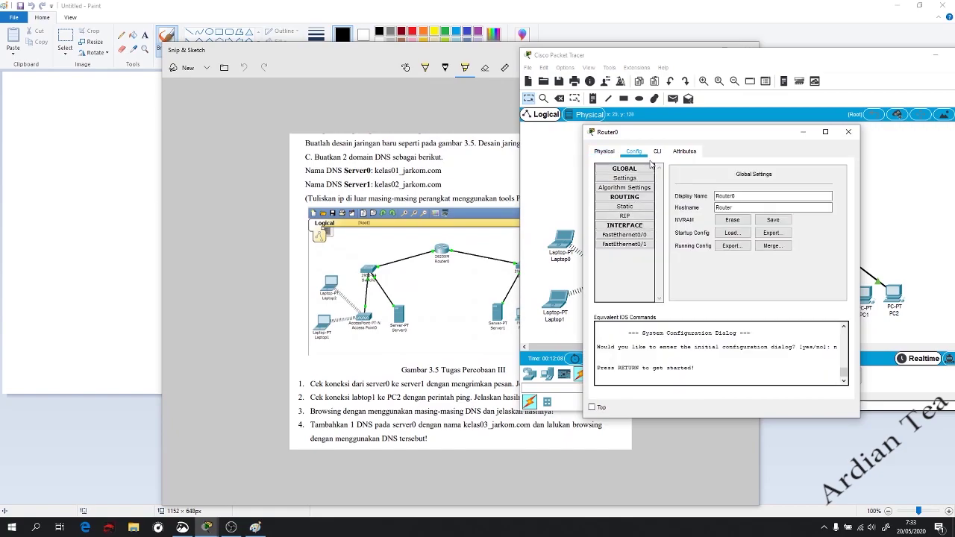
click(657, 153)
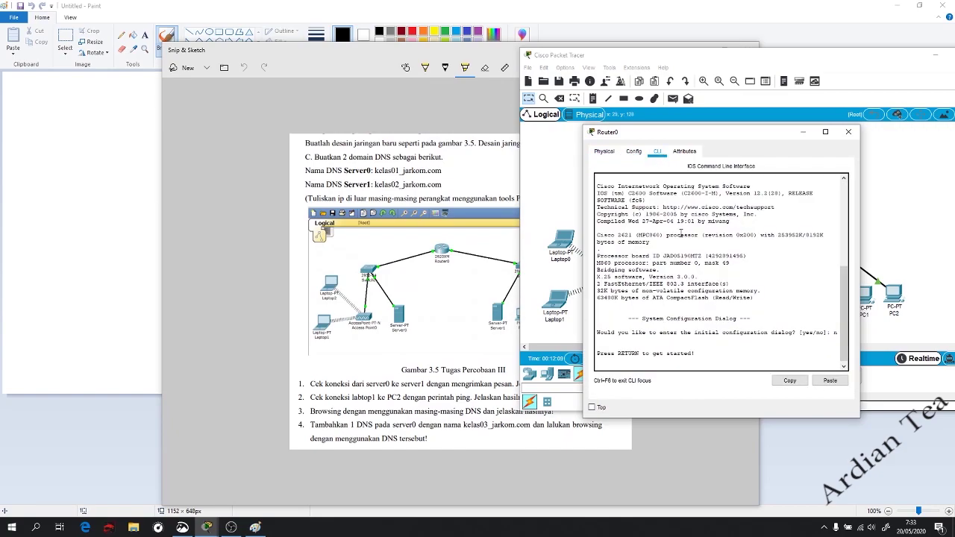
click(633, 152)
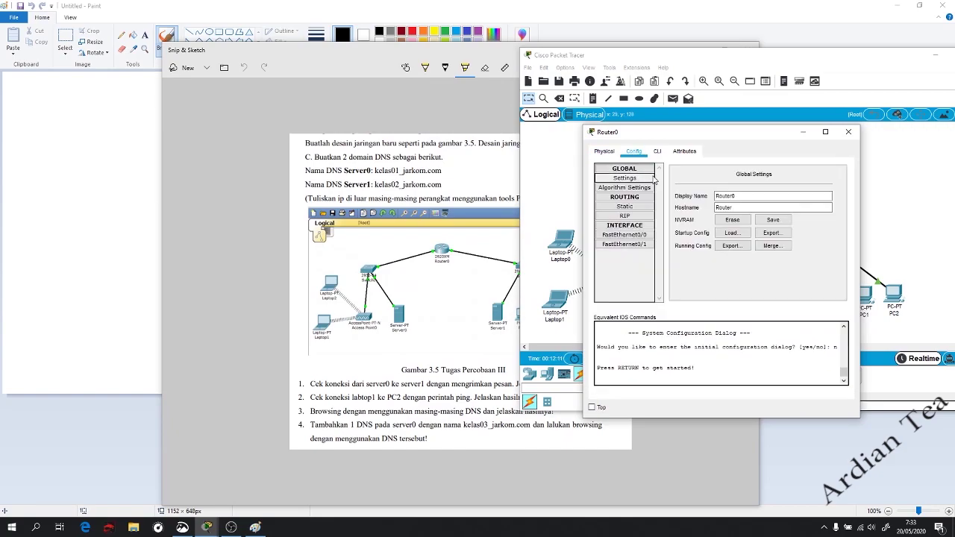
click(624, 234)
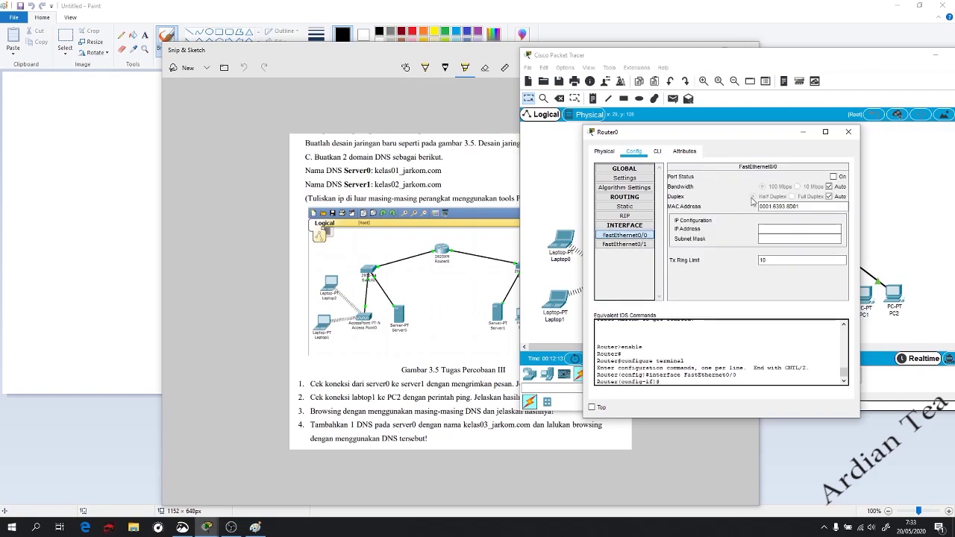
click(834, 177)
drag(779, 137, 806, 265)
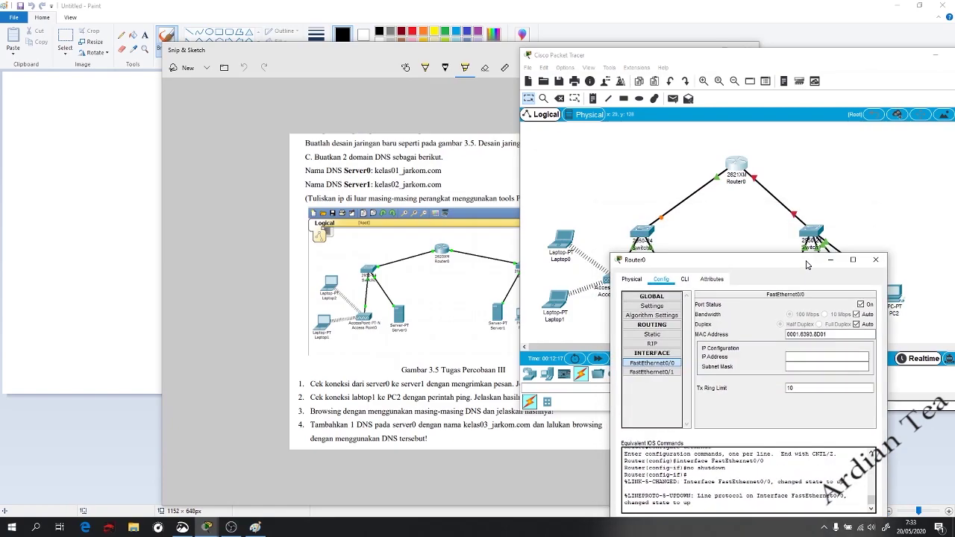
click(875, 260)
- Enable Always Show Port Labels in Logical Workspace in the preferences
click(589, 68)
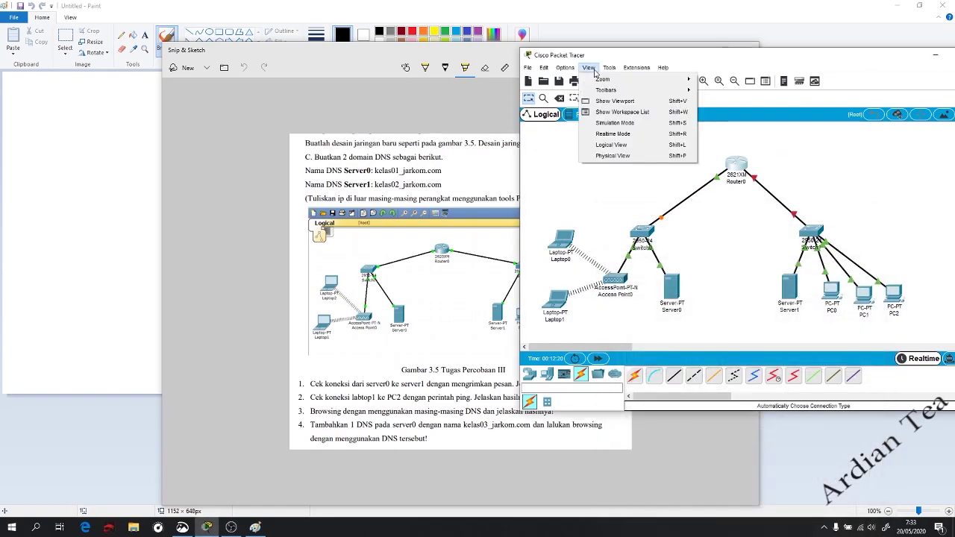
mouse_move(573, 71)
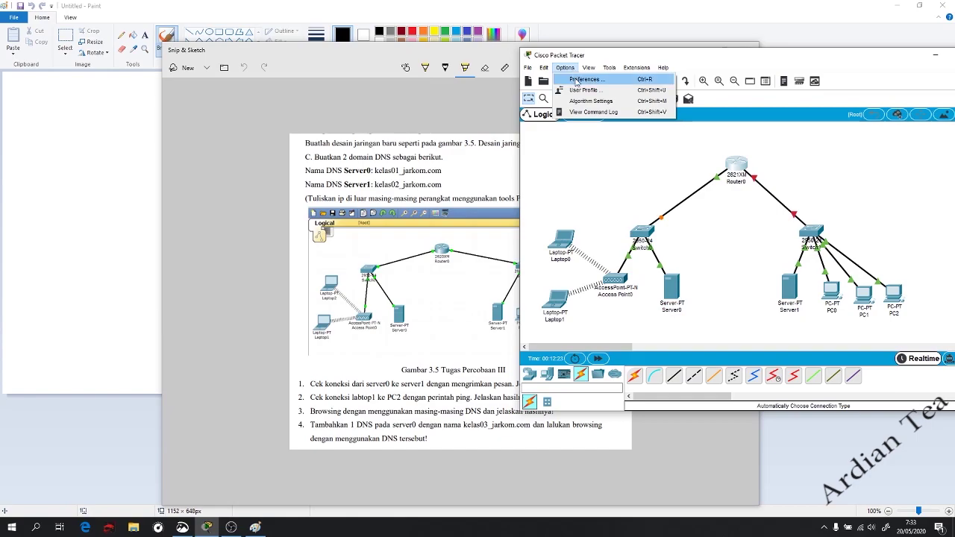
click(586, 81)
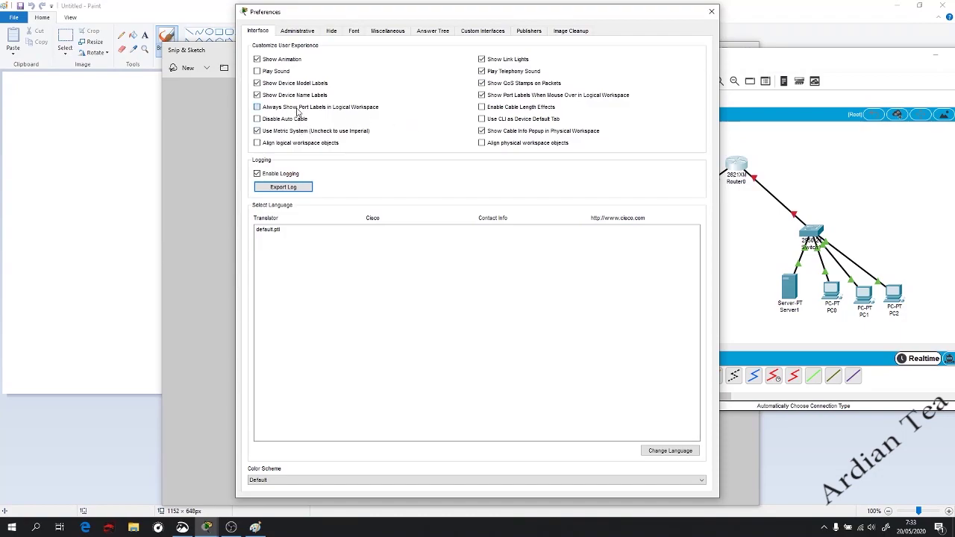
click(360, 112)
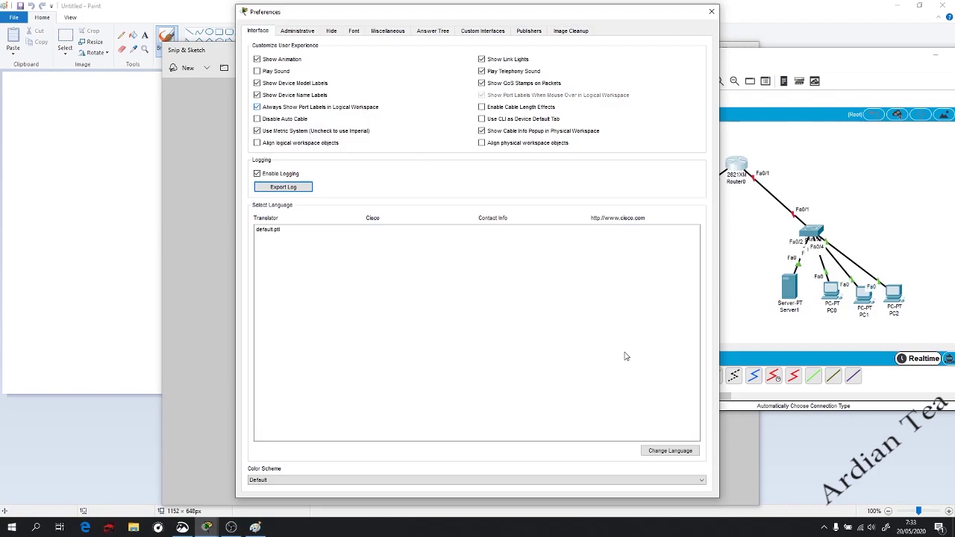
click(711, 11)
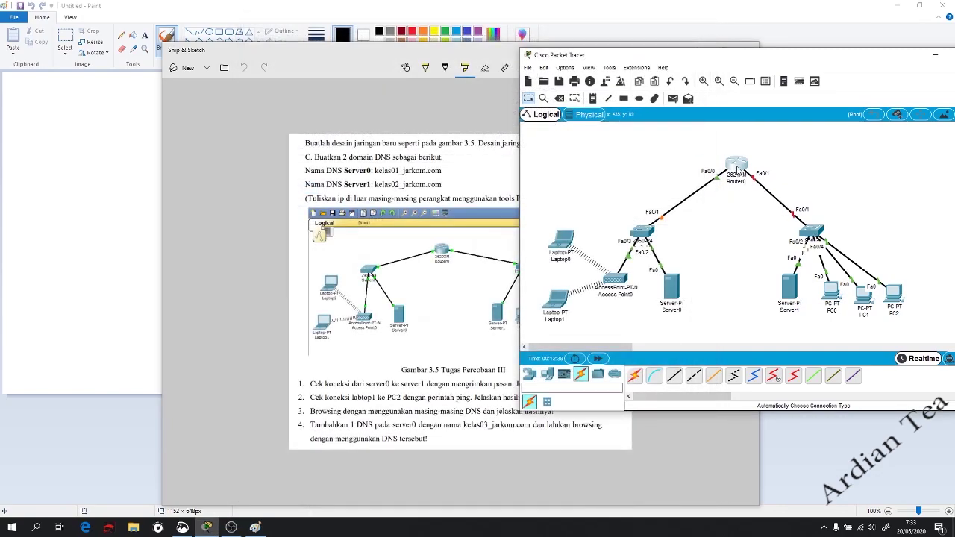
- Turn on the port status of Router0's FastEthernet0/1 interface
click(738, 169)
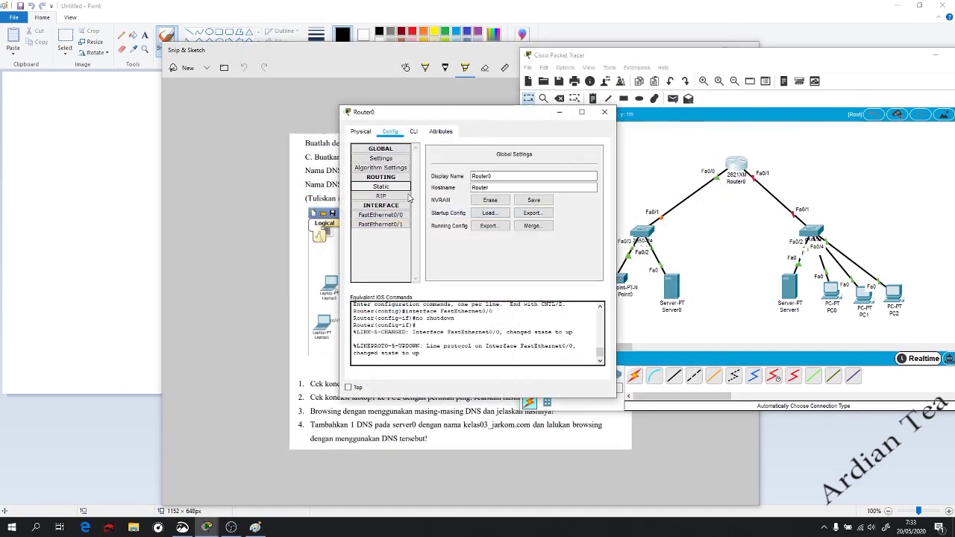
click(380, 215)
click(381, 224)
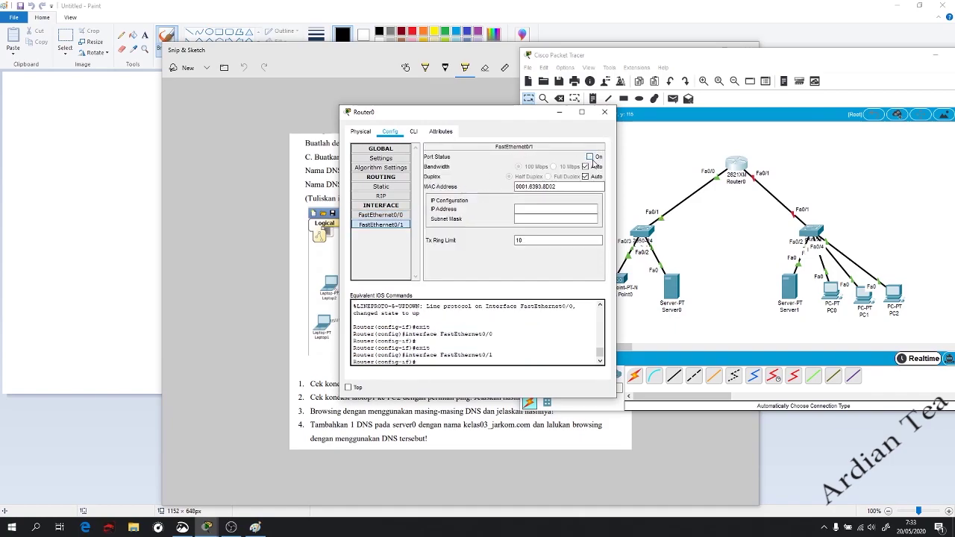
click(591, 157)
- Give Router0's FastEthernet0/0 interface the IP address 192.168.1.1 with subnet mask 255.255.255.248
click(381, 215)
drag(494, 119, 498, 137)
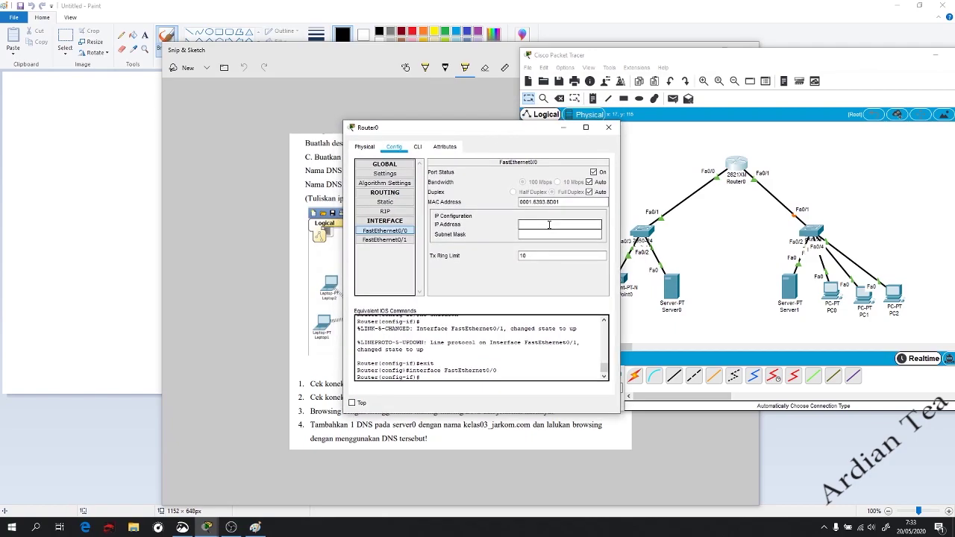
key(BackSpace)
key(Tab)
text(2)
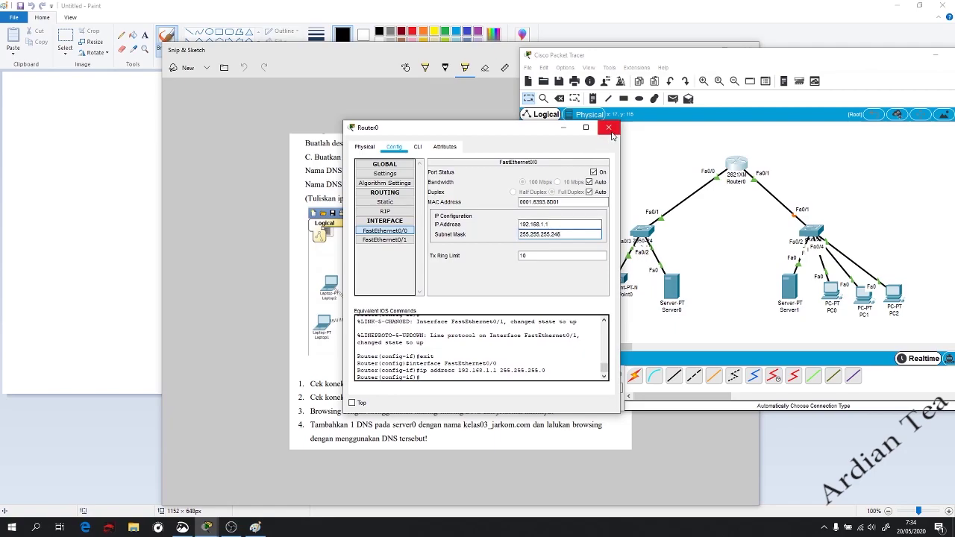
- Give Router0's FastEthernet0/1 interface the IP address 192.168.2.1 with the default subnet mask
click(384, 240)
click(535, 225)
text(192.16)
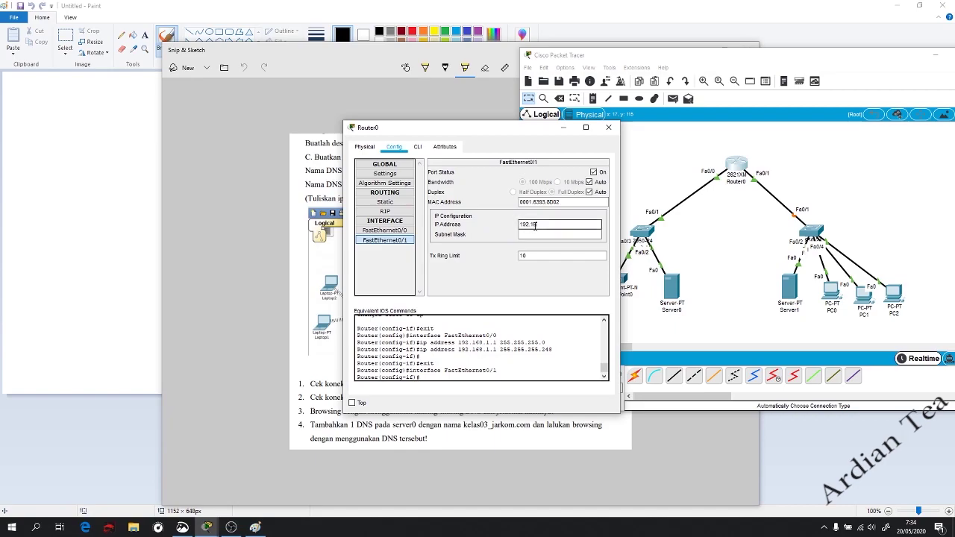
text(8.2.1)
key(Tab)
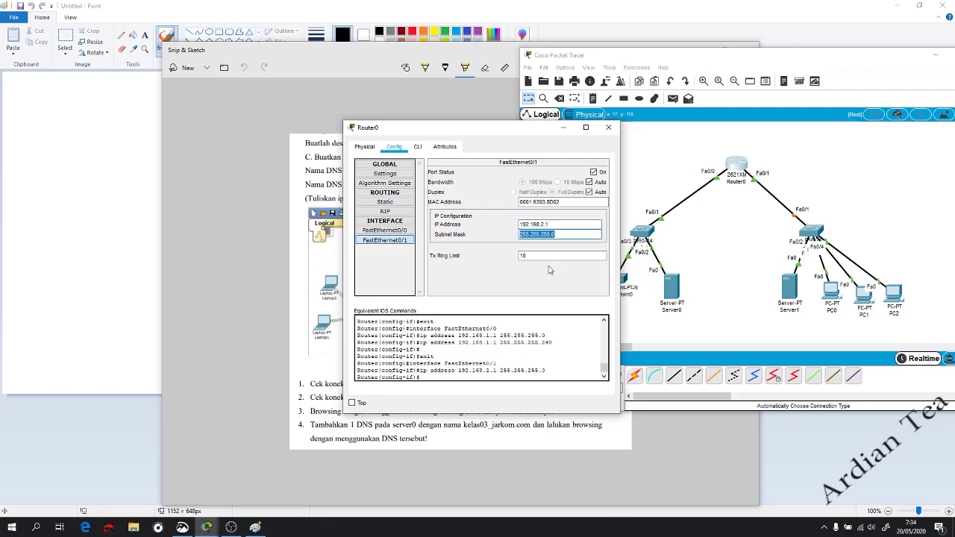
- Use subnet mask 255.255.255.0 on both FastEthernet0/1 and FastEthernet0/0 of Router0, and close the router's window
click(578, 236)
drag(552, 234, 529, 229)
click(591, 233)
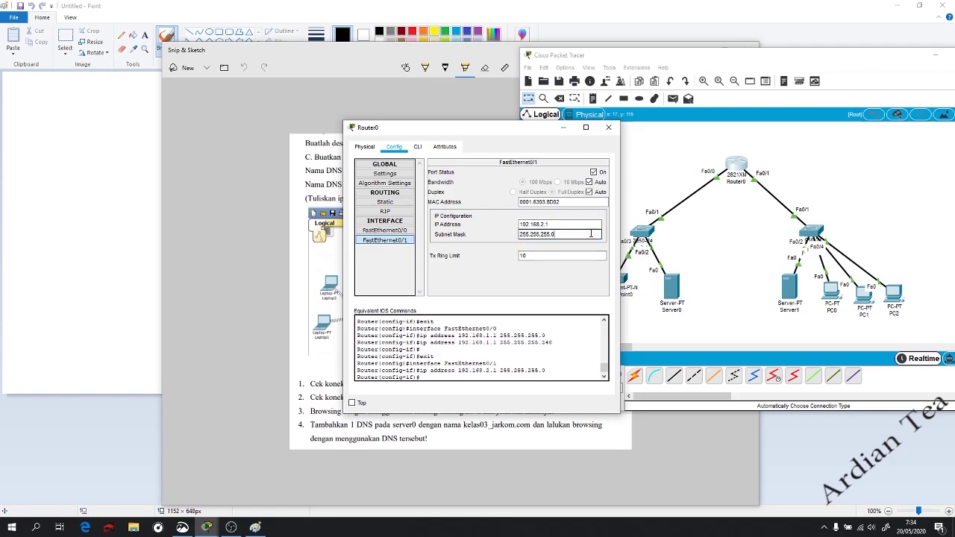
click(385, 231)
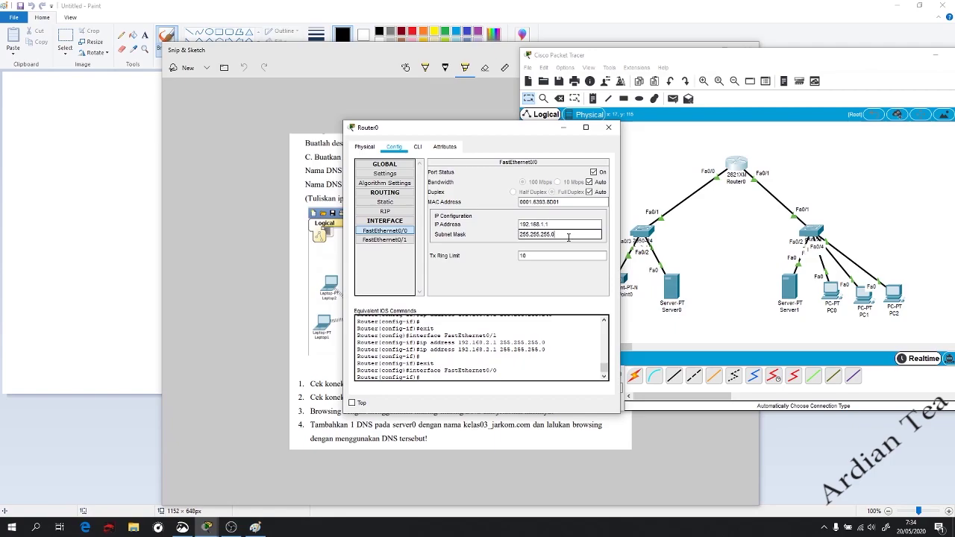
click(609, 127)
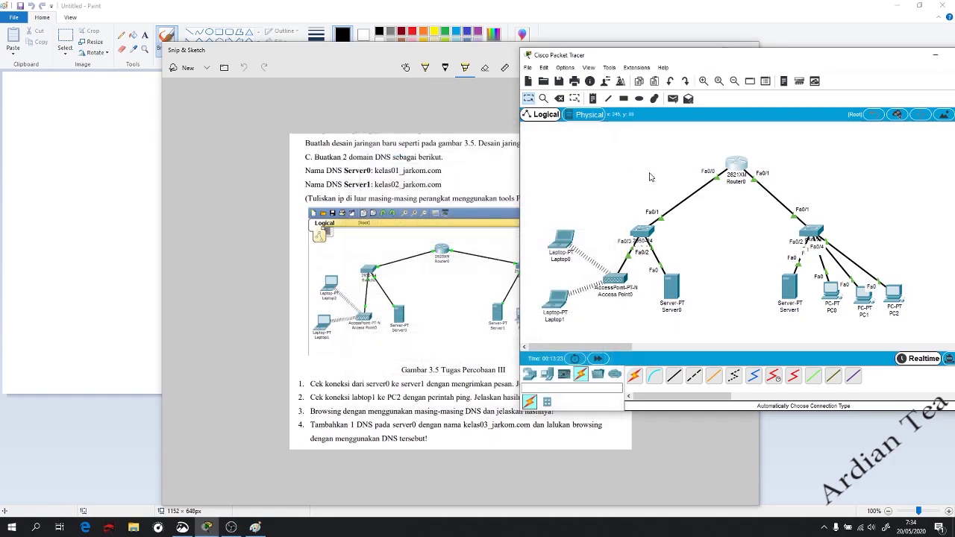
- Assign Server0's FastEthernet0 interface the static IP address 192.168.1.2 with subnet mask 255.255.255.0
click(679, 296)
drag(404, 121, 389, 121)
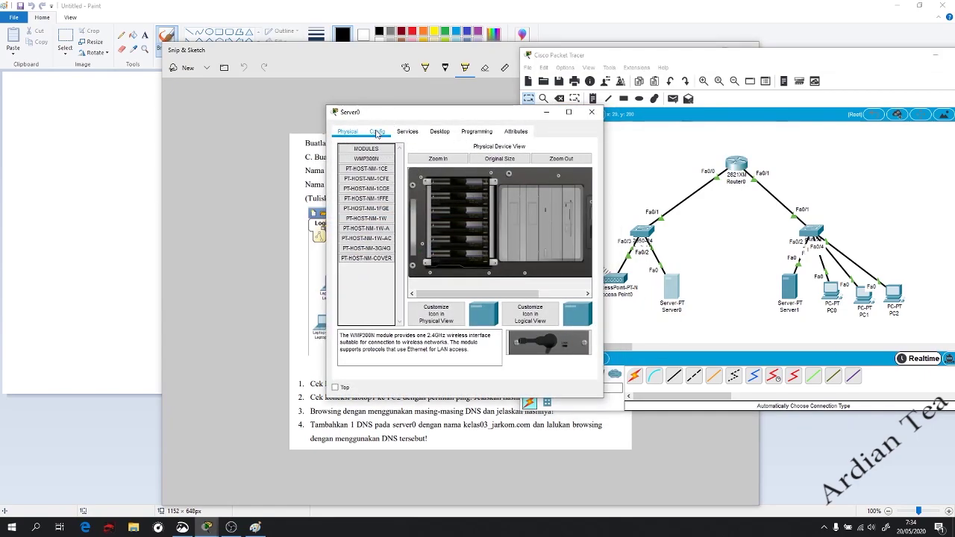
click(377, 133)
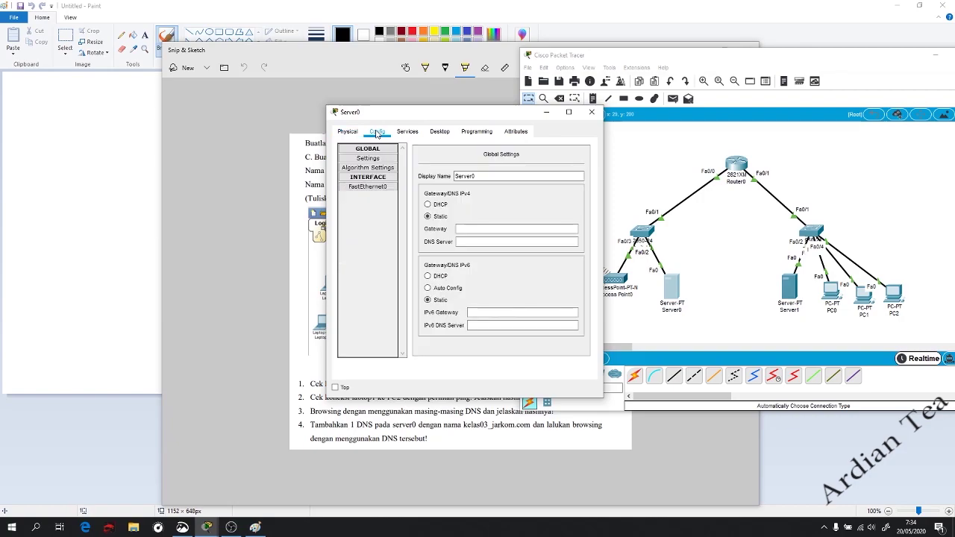
click(387, 187)
click(524, 234)
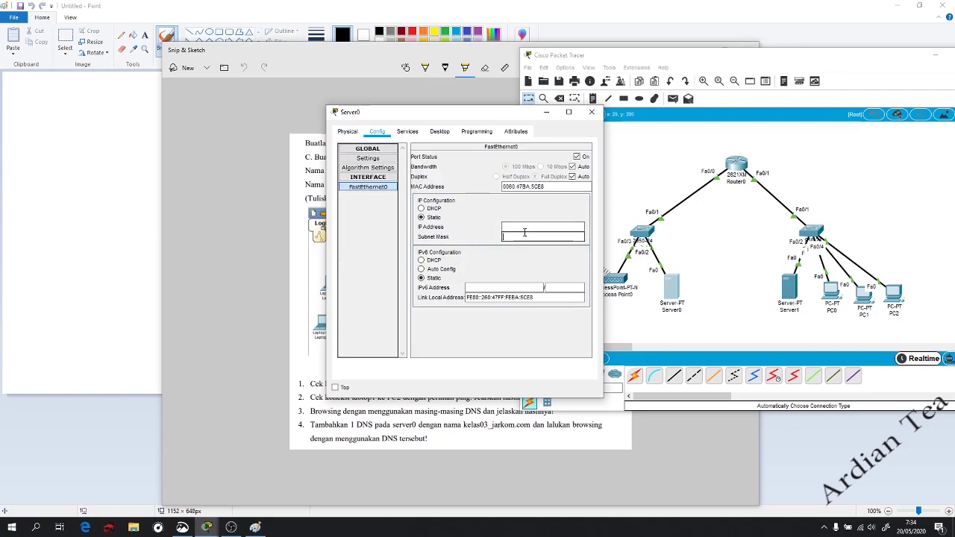
click(522, 228)
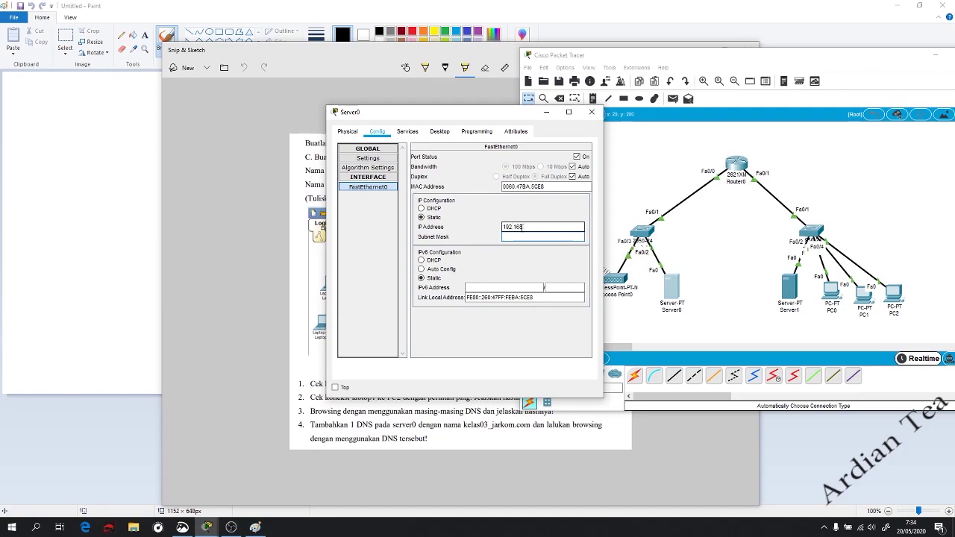
click(601, 44)
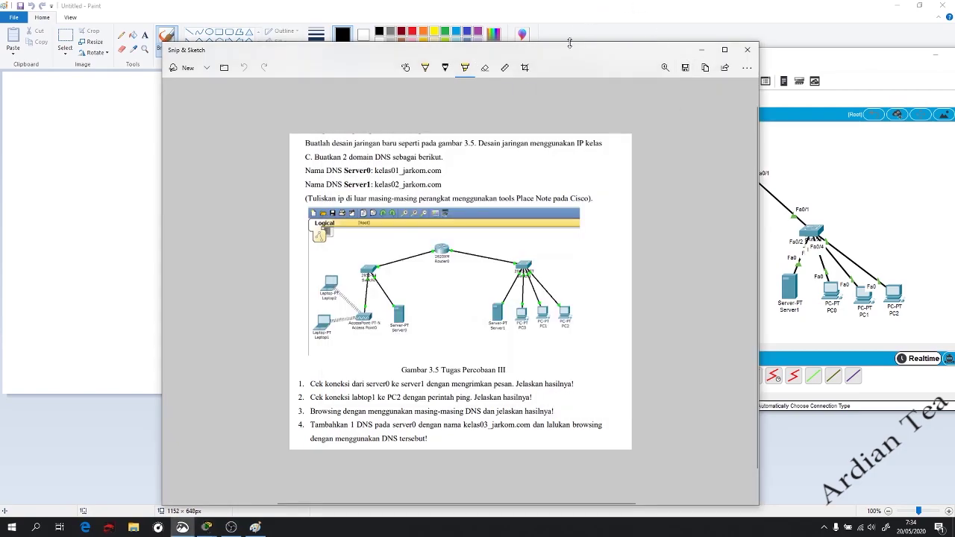
click(207, 527)
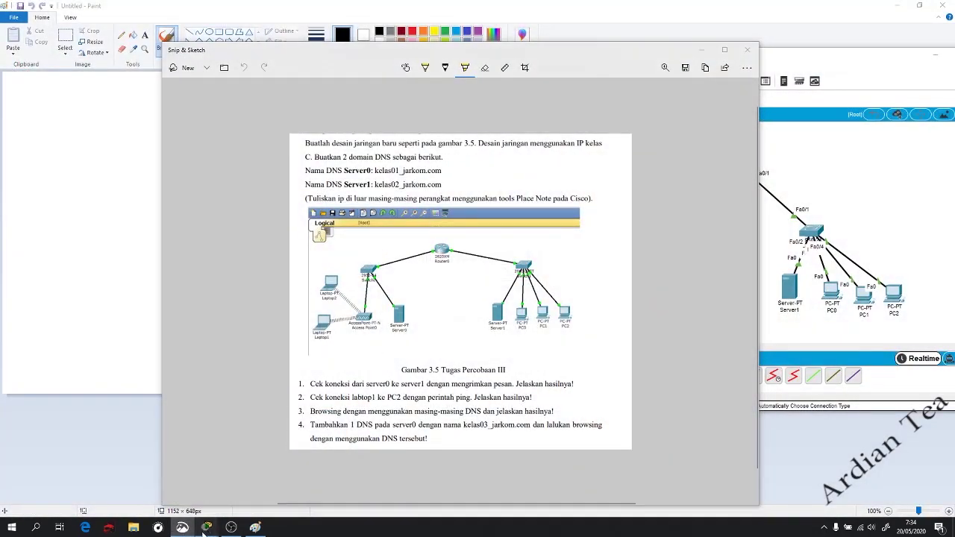
mouse_move(207, 528)
click(246, 481)
text(192.168.1.2)
key(Tab)
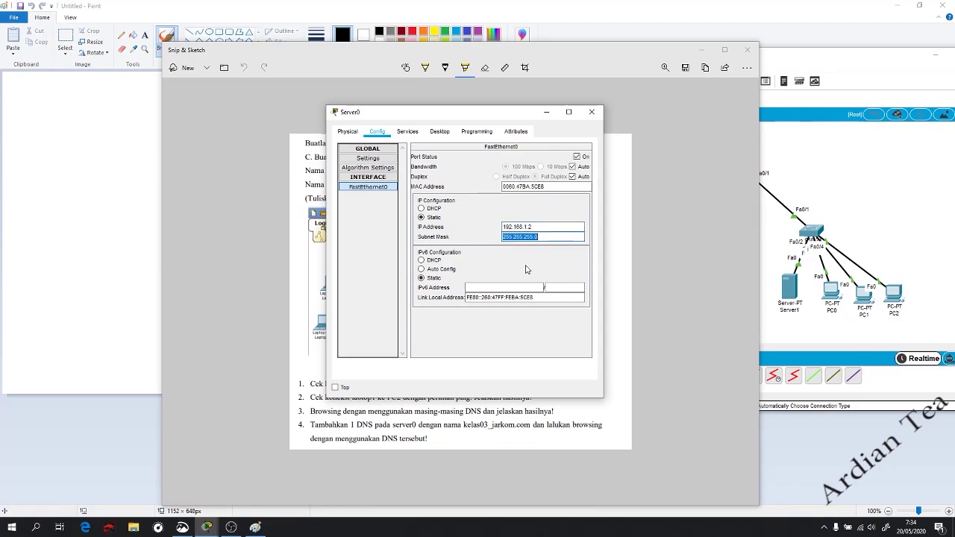
- Enter a static IPv4 gateway address in Server0's global settings and close the server's window
click(387, 161)
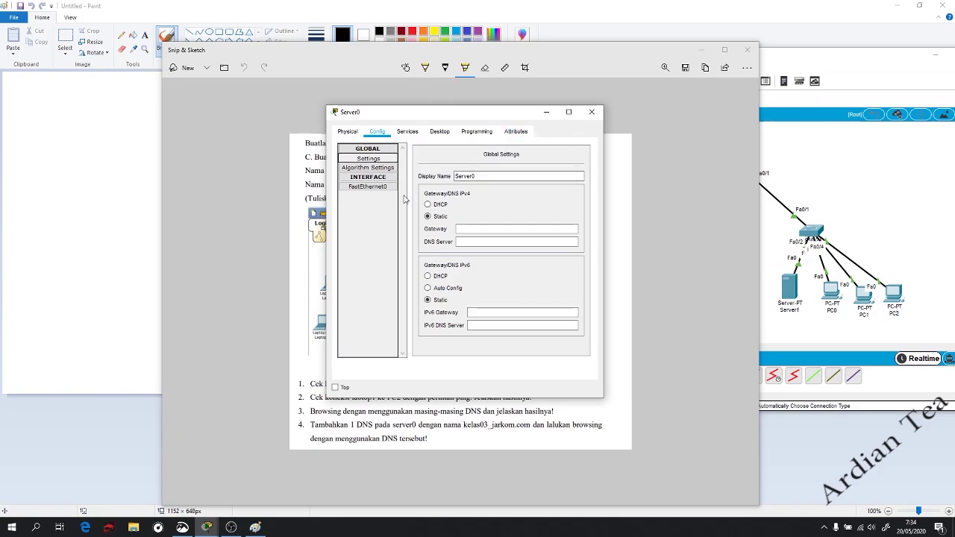
click(427, 204)
click(428, 216)
click(473, 231)
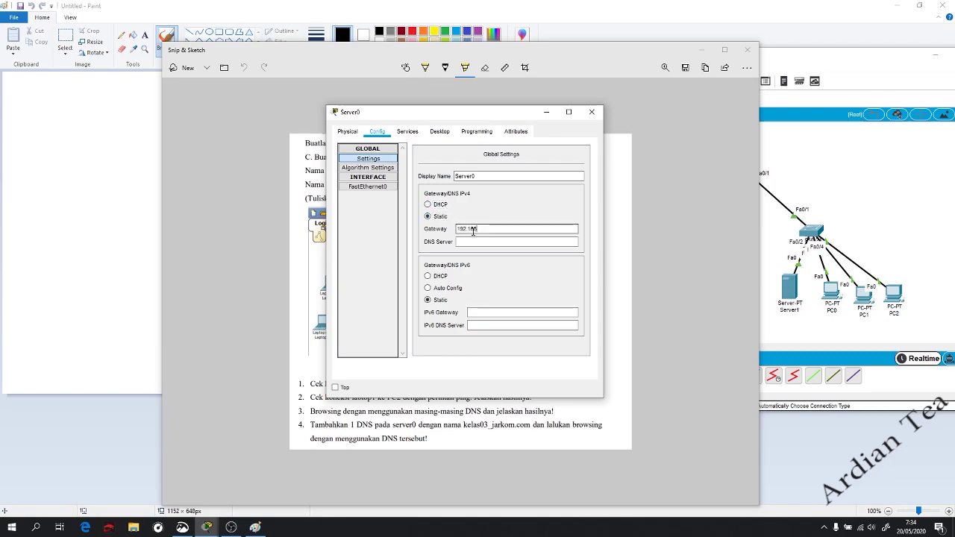
click(590, 112)
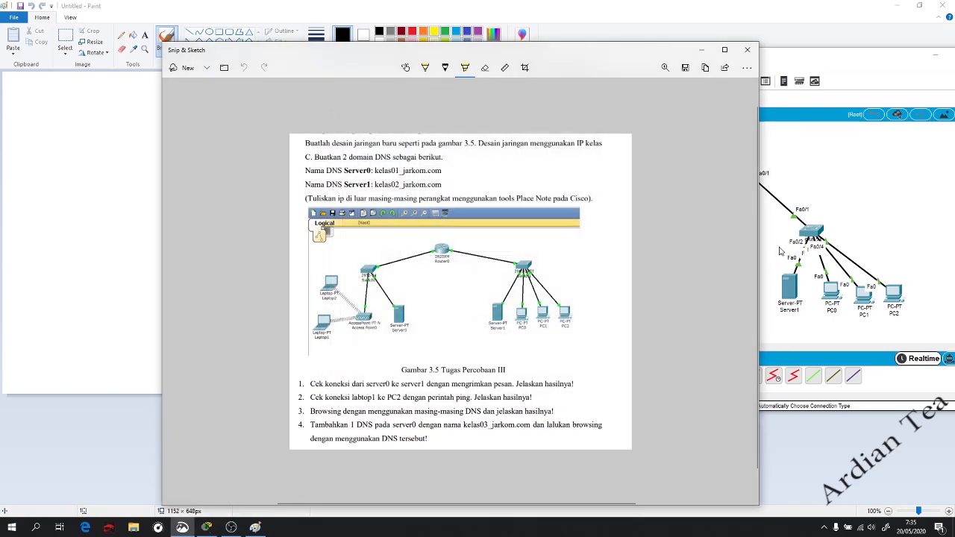
- Switch back to the Cisco Packet Tracer workspace and shift Server0 slightly up and to the right
click(769, 267)
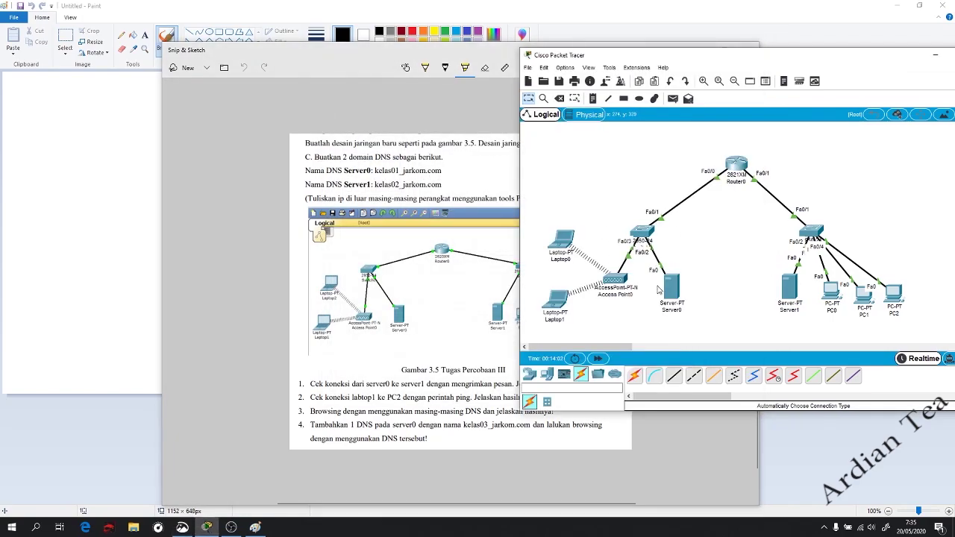
drag(668, 291, 677, 282)
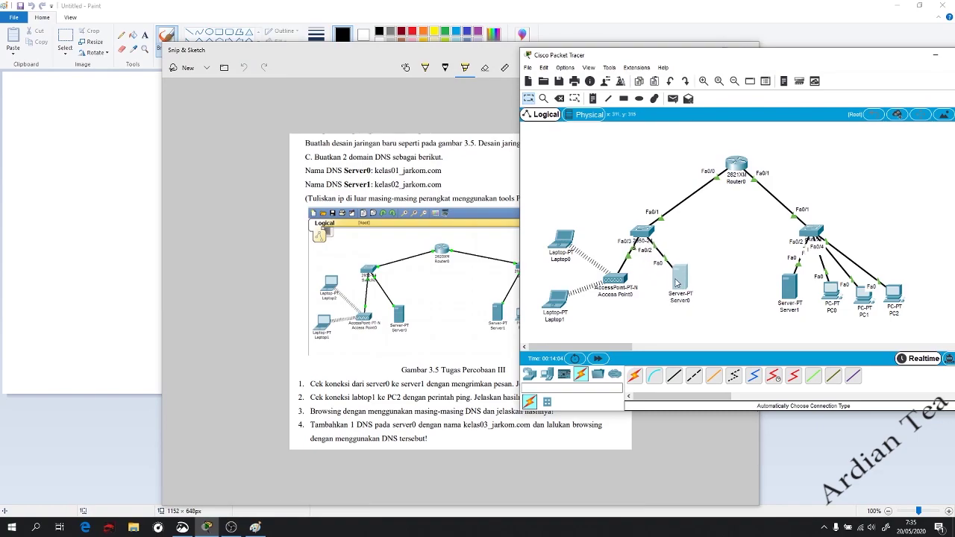
- Assign Laptop0's Wireless0 interface the static IP address 192.168.1.3 with subnet mask 255.255.255.0, and close the laptop's window
click(561, 240)
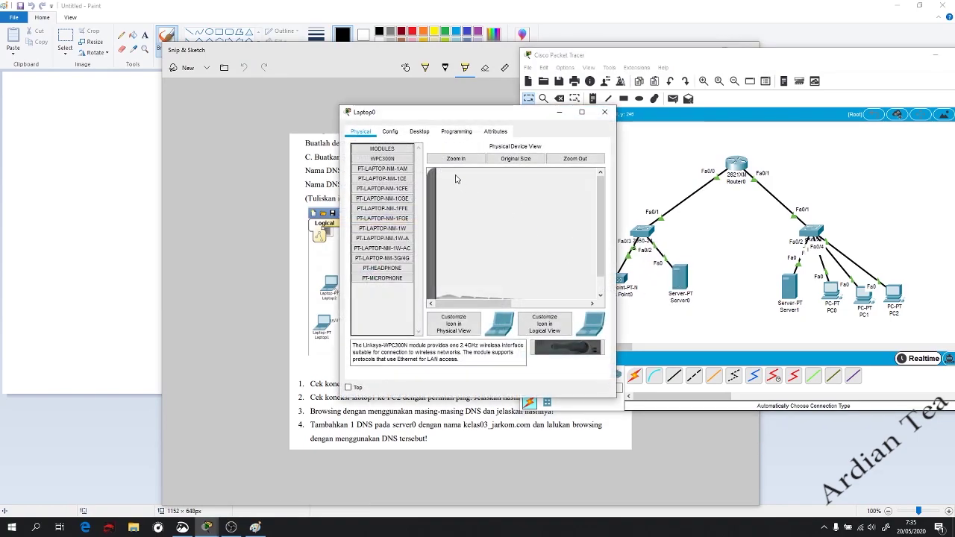
click(390, 131)
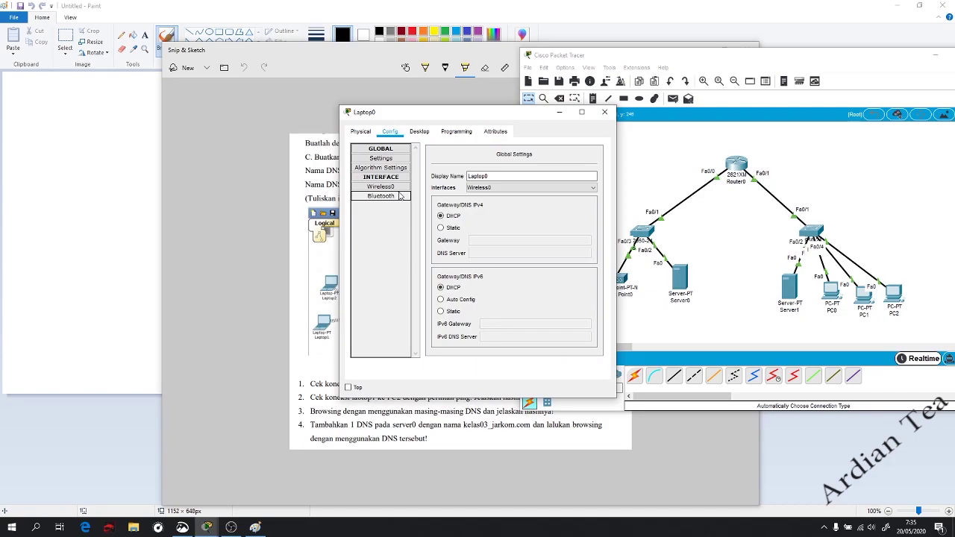
click(382, 158)
click(388, 187)
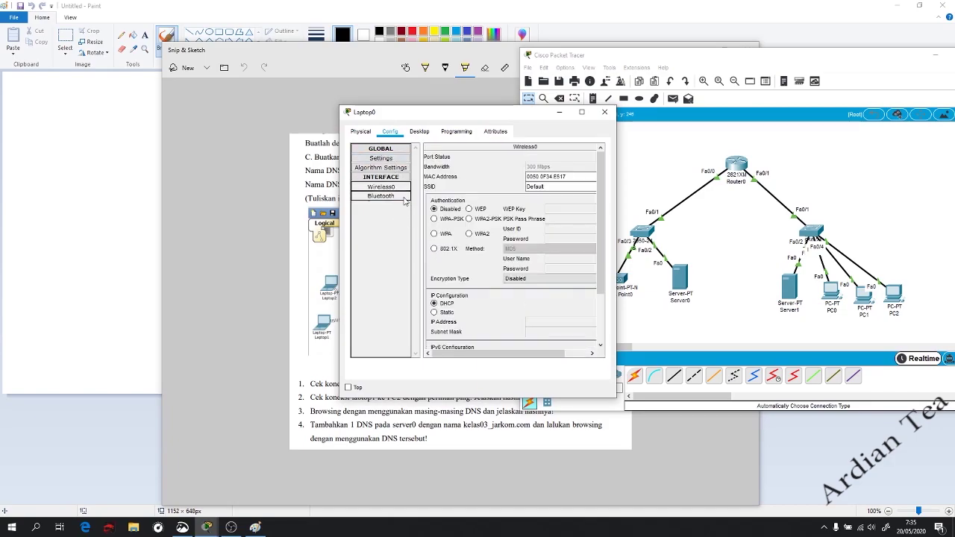
click(447, 312)
click(540, 321)
text(192.168.1.3)
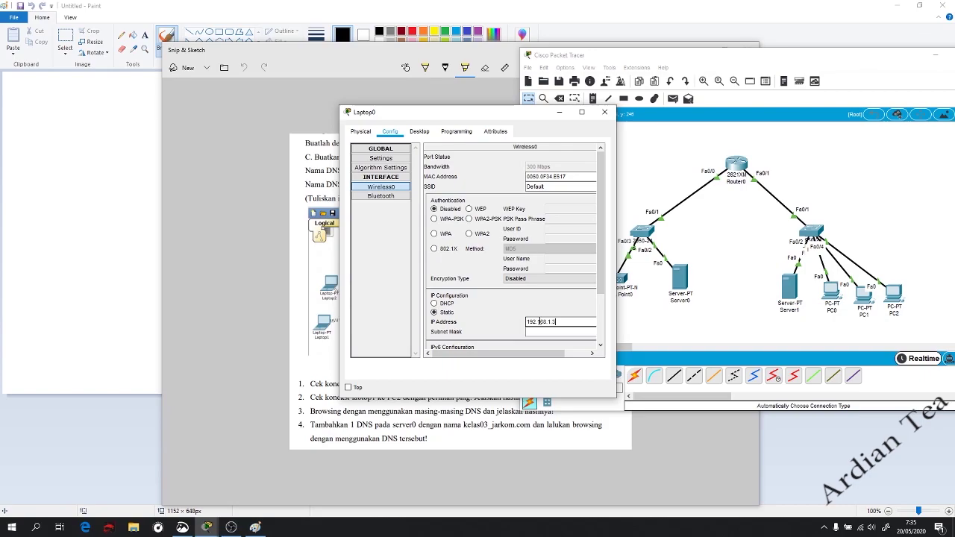
key(Tab)
click(605, 112)
- Set Laptop0's default gateway to 192.168.1.1 in its IP configuration and close the laptop's window
click(564, 238)
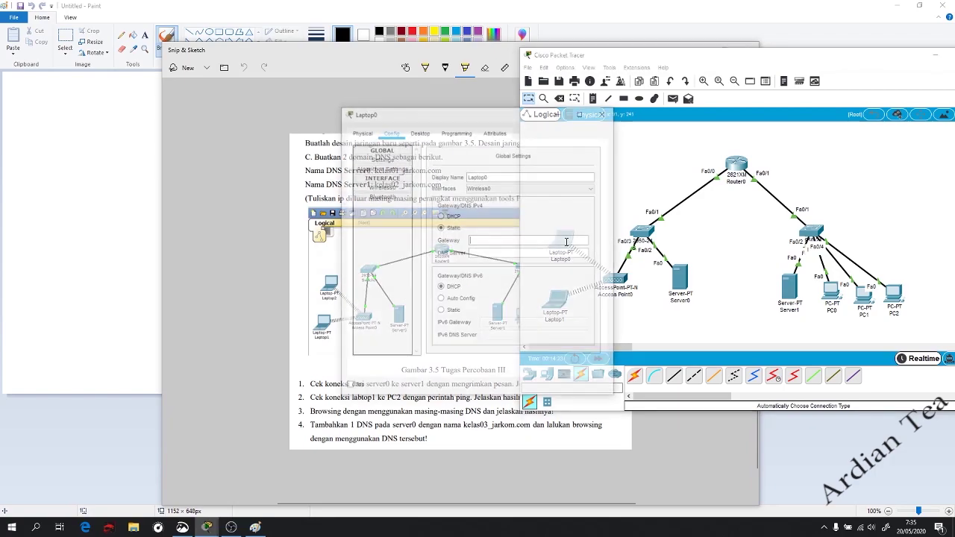
click(381, 186)
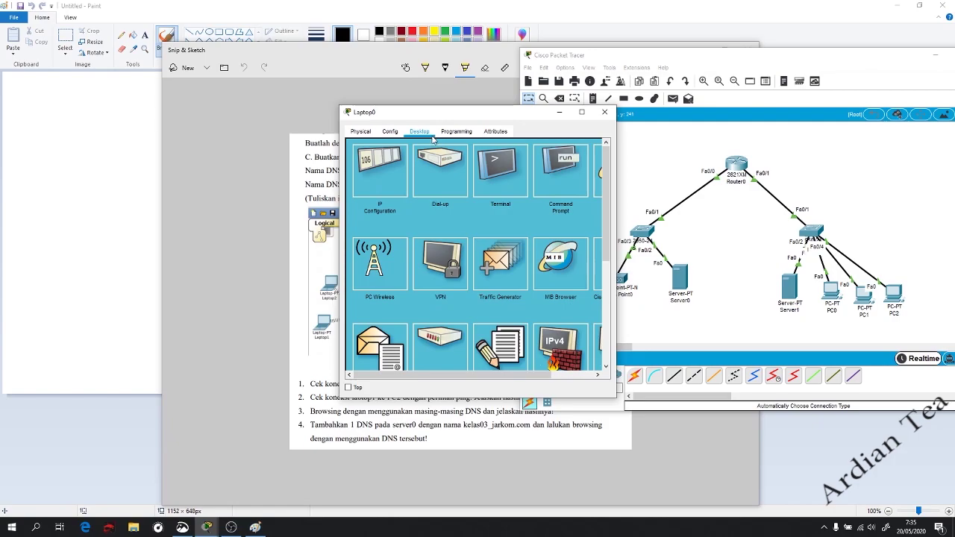
click(403, 175)
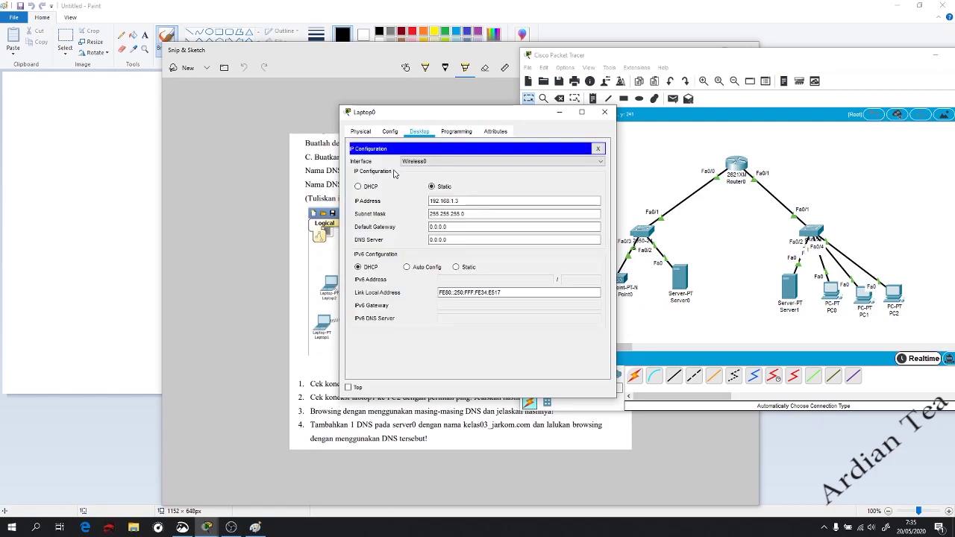
click(582, 112)
drag(385, 93, 336, 93)
click(367, 94)
click(374, 120)
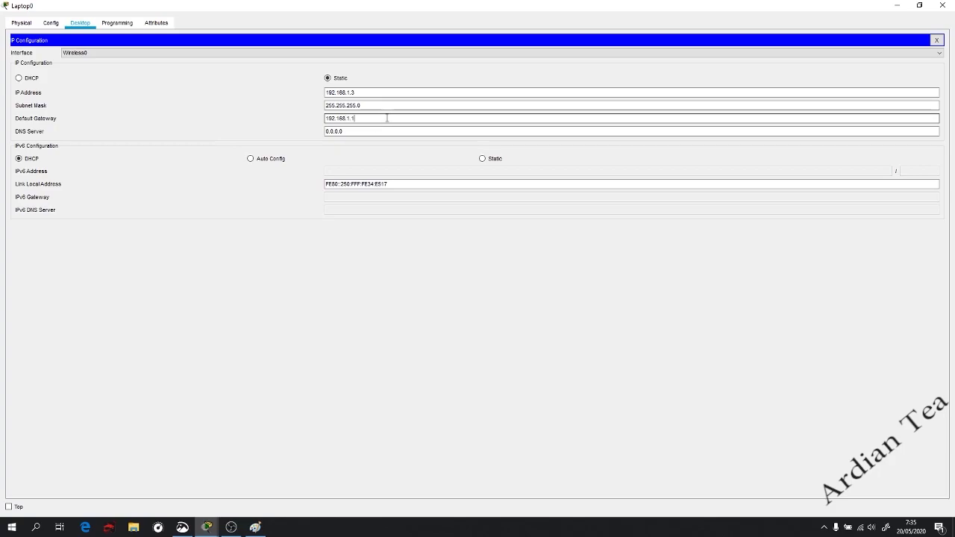
click(937, 40)
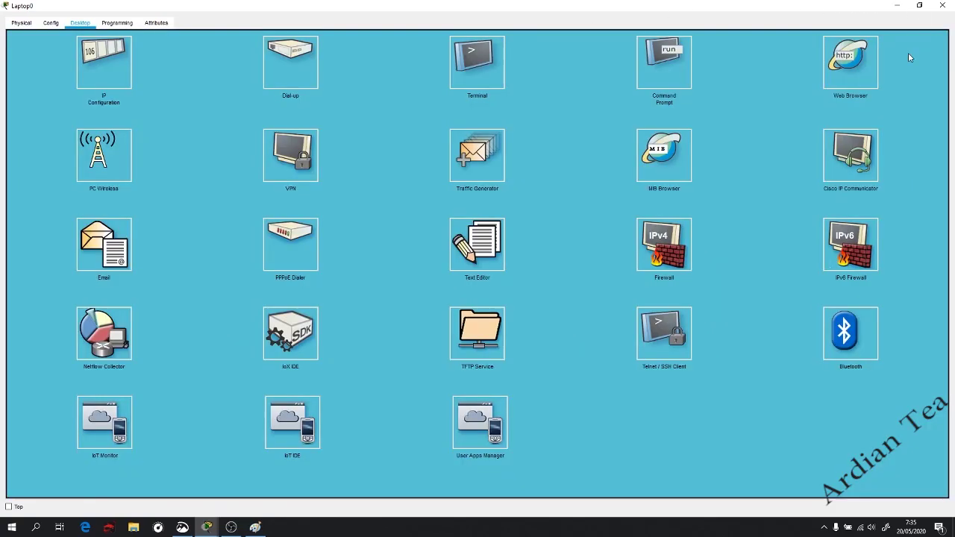
click(943, 5)
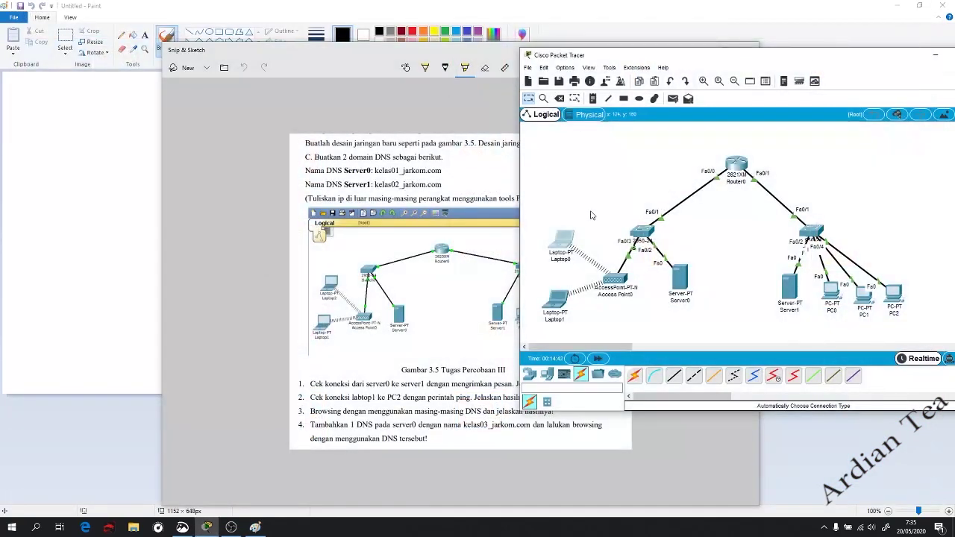
- Assign Laptop1's Wireless0 interface the static IP address 192.168.1.4 with subnet mask 255.255.255.0 in its IP configuration
click(556, 317)
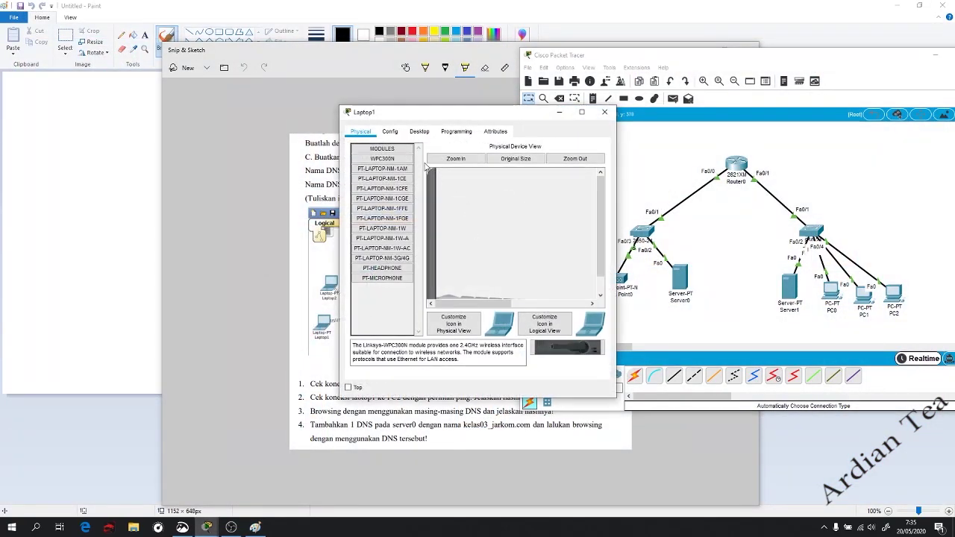
click(419, 131)
click(381, 173)
click(432, 187)
click(458, 201)
text(192.168)
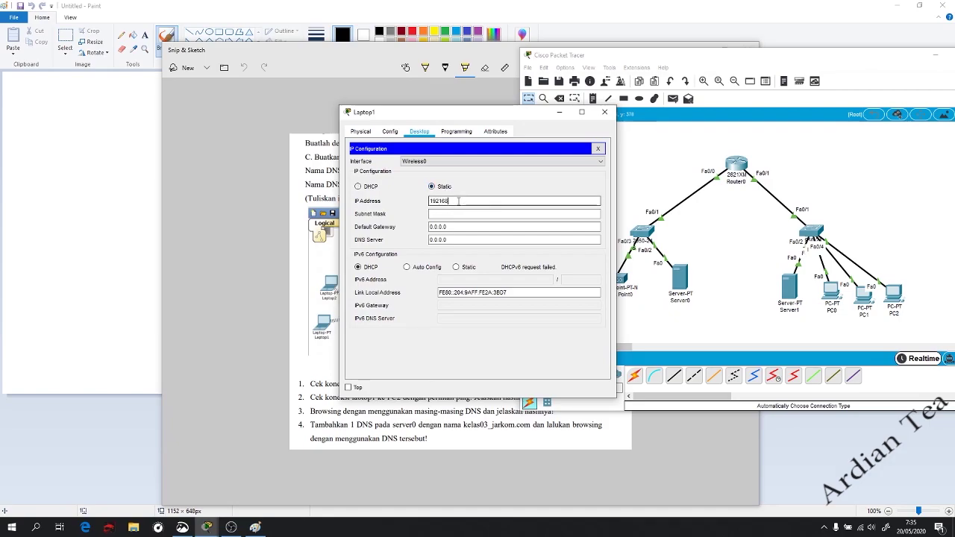
key(ctrl+a)
text(192.168.1.1)
key(Tab)
- Set Laptop1's default gateway to 192.168.1.1
key(Tab)
text(1)
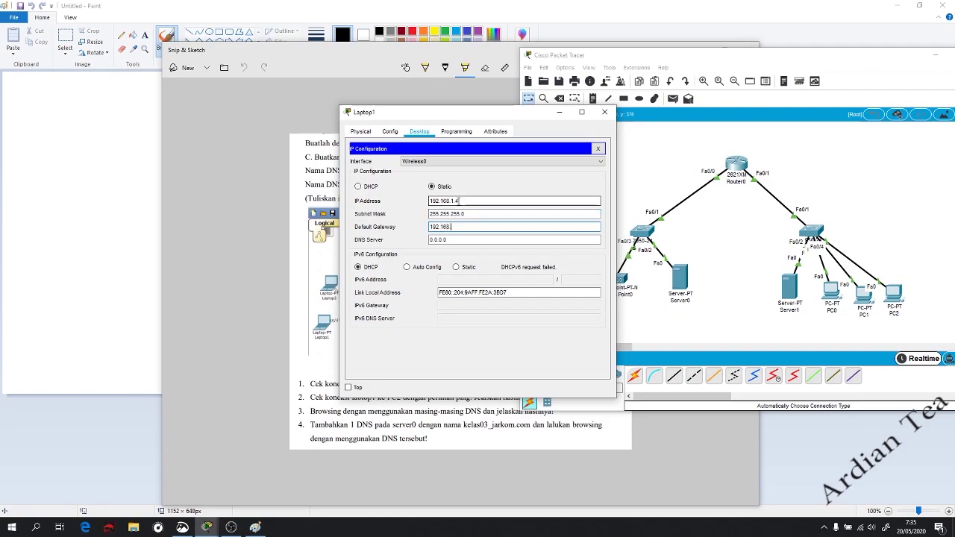
click(470, 227)
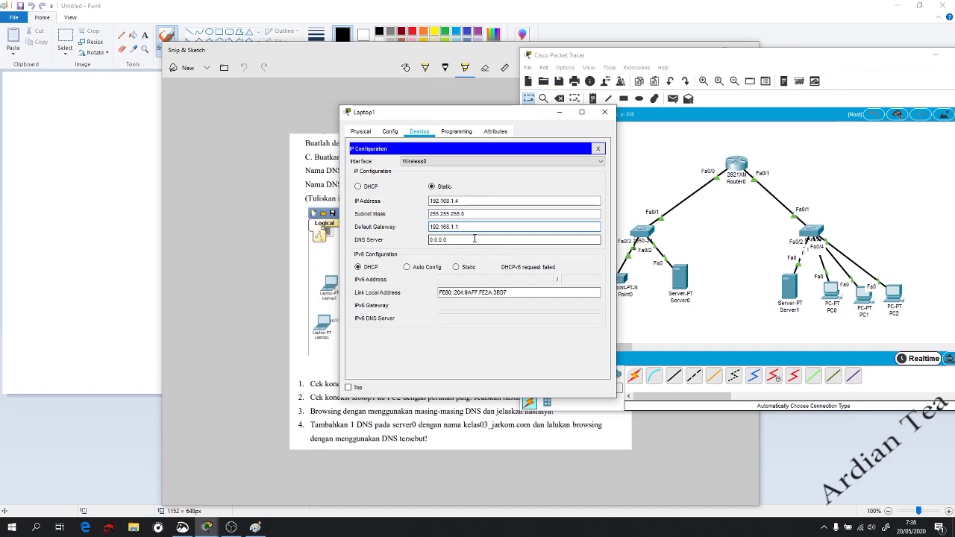
- Close Laptop1's window and assign Server1's FastEthernet0 interface the static IP address 192.168.2.2 with its default subnet mask
click(605, 112)
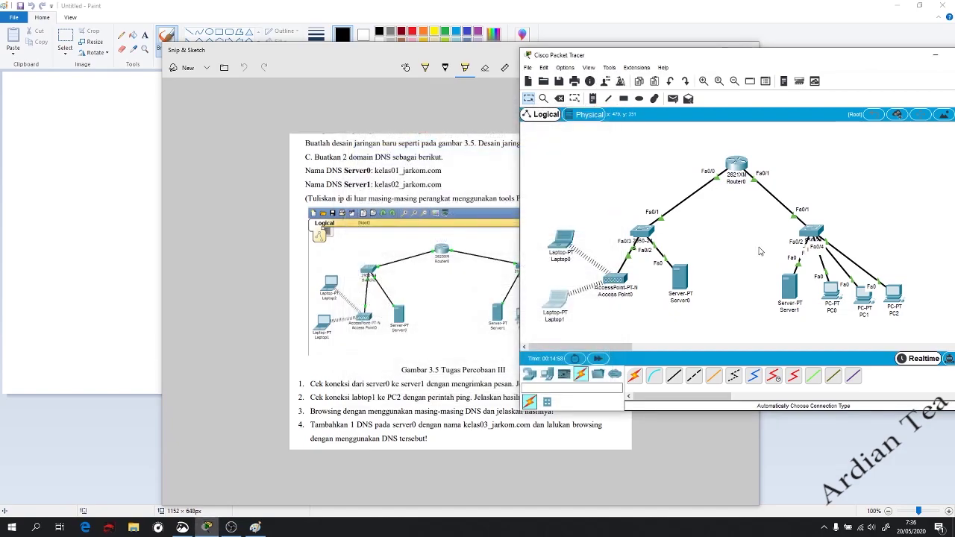
click(793, 287)
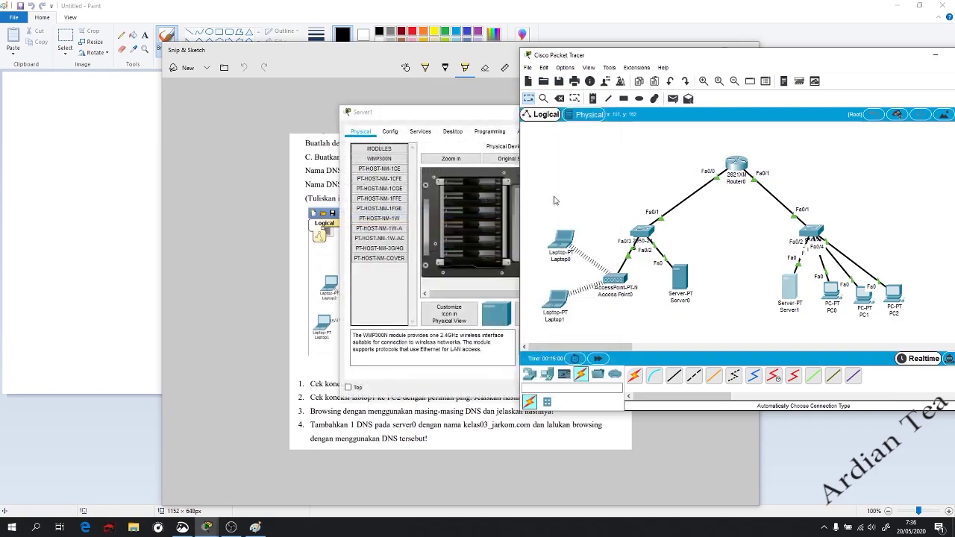
click(391, 132)
click(380, 187)
click(527, 228)
text(192)
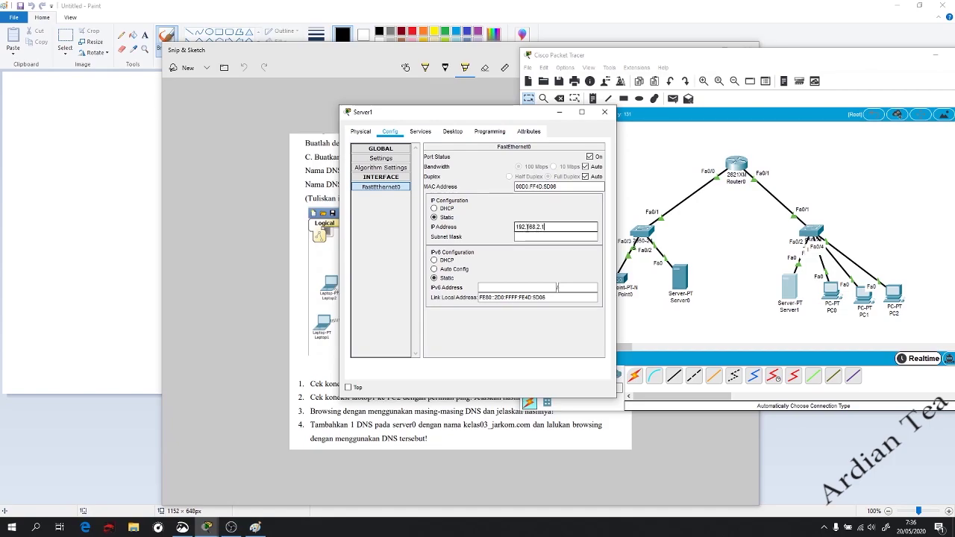
text(.168.2.2)
key(Tab)
- Set Server1's static gateway to 192.168.2.1 in its global settings and close the server's window
click(381, 159)
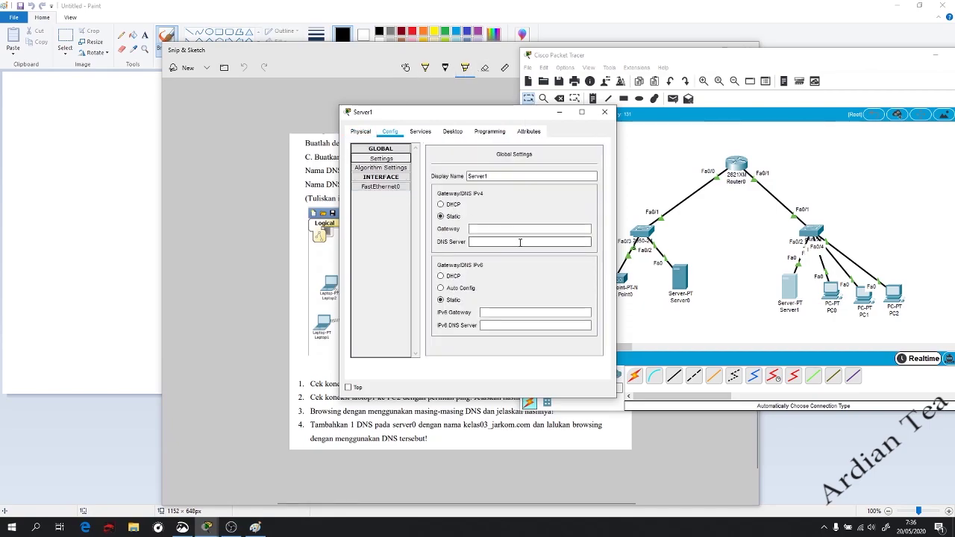
click(497, 230)
text(192.168.2.1)
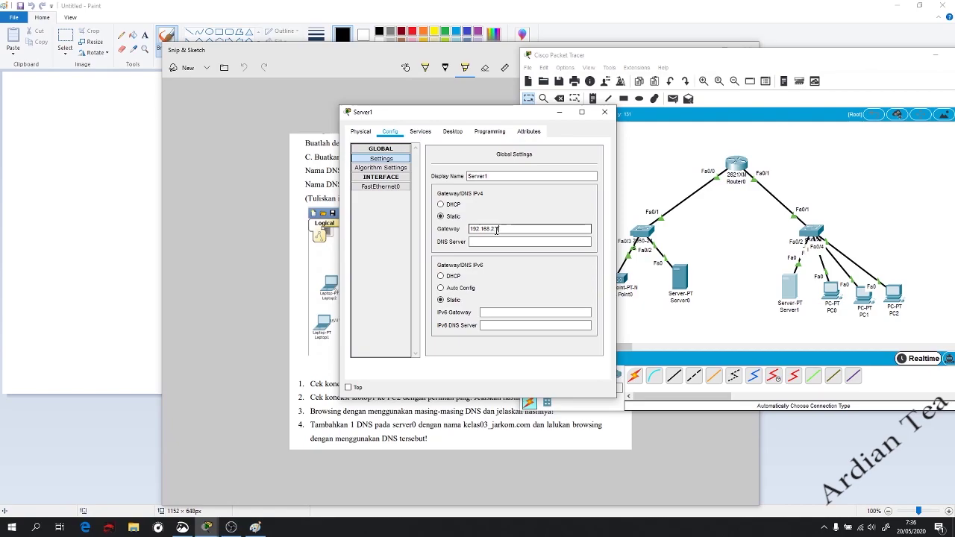
click(605, 112)
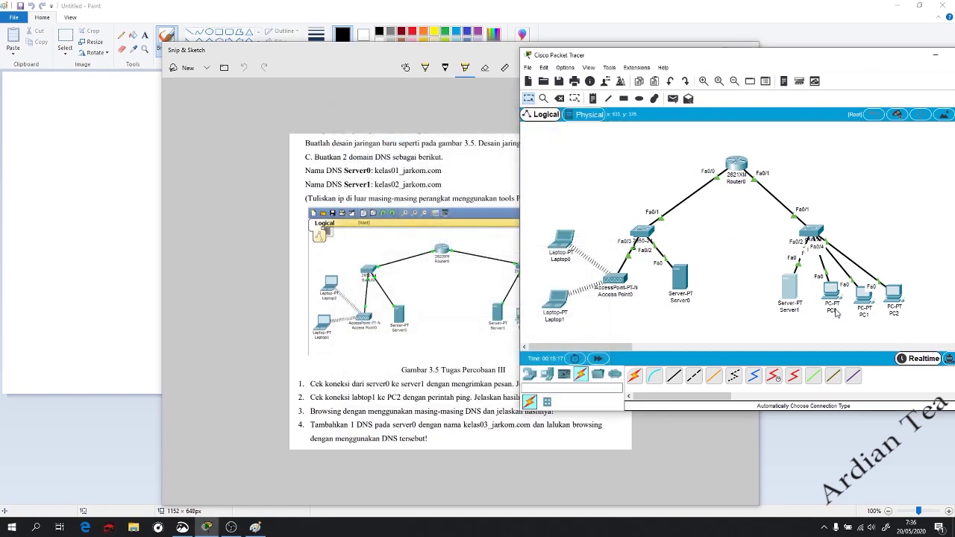
- Assign PC0 the static IP address 192.168.2.3 with subnet mask 255.255.255.0 and default gateway 192.168.2.1, and close its window
click(834, 294)
click(390, 131)
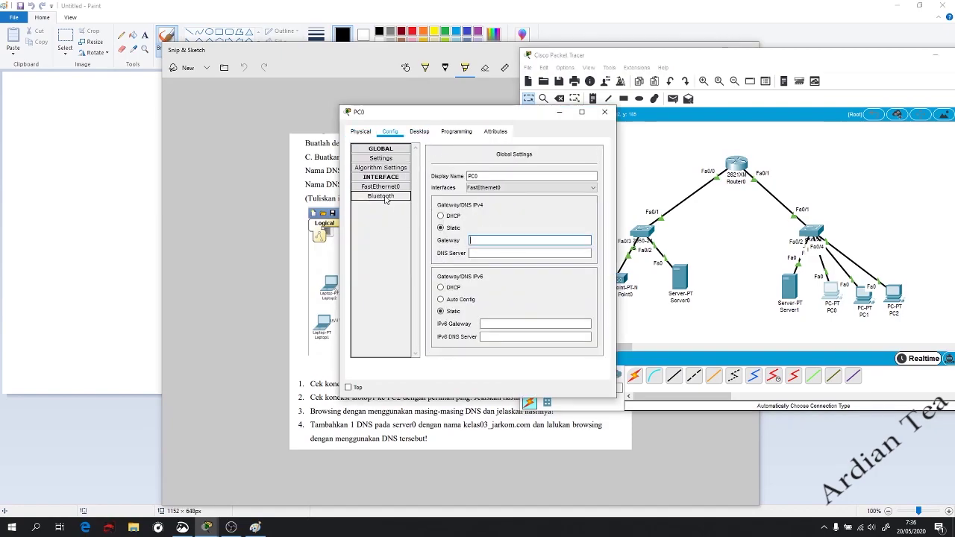
click(380, 186)
click(419, 131)
click(395, 170)
click(475, 200)
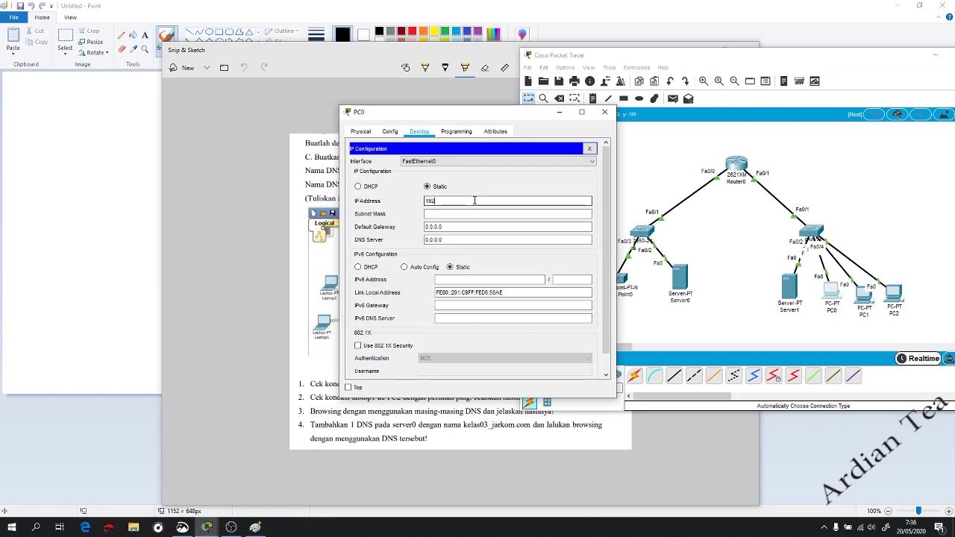
text(192.168.2.3)
key(Tab)
key(Tab)
text(192)
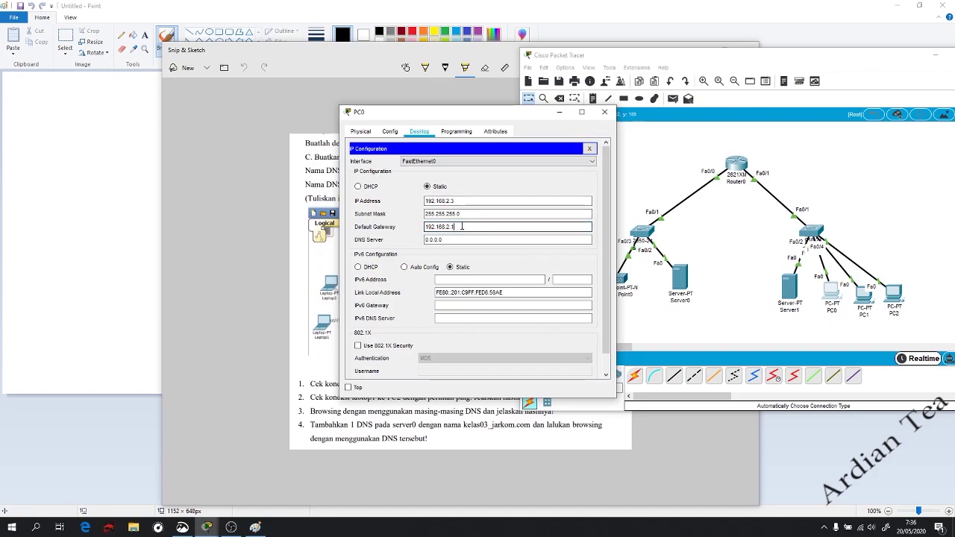
click(605, 112)
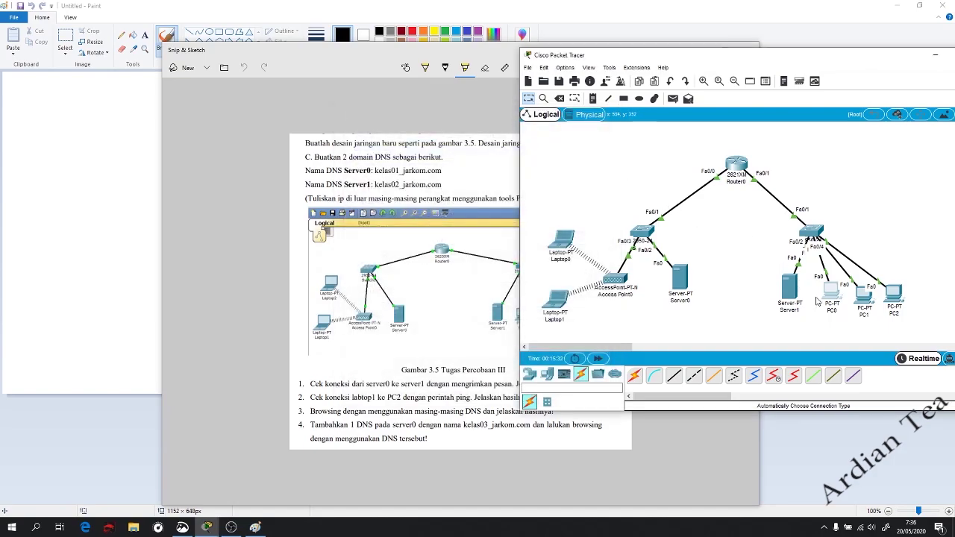
- Space the three PCs further apart and assign PC1 a static 192.168.2.x address with default gateway 192.168.2.1
drag(834, 297, 910, 281)
click(858, 282)
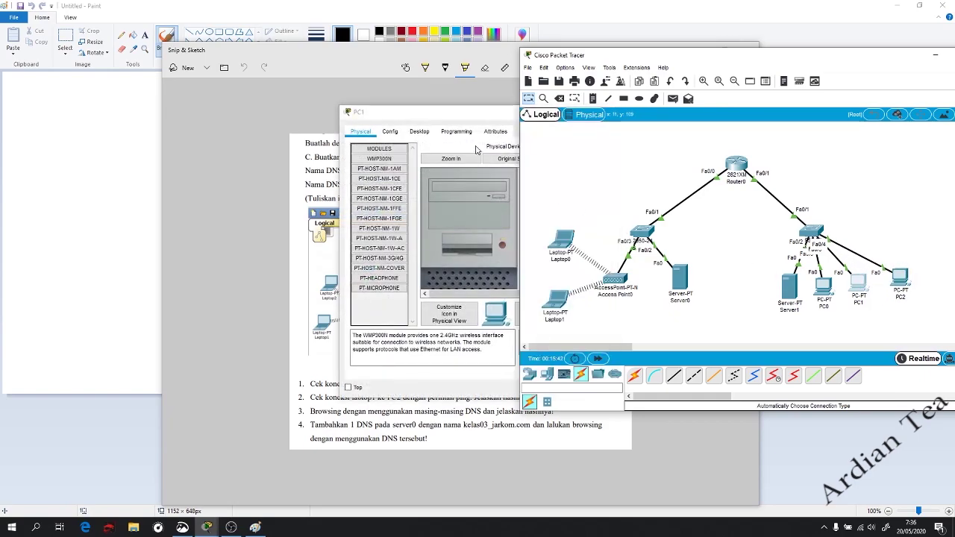
click(419, 132)
click(394, 165)
click(509, 201)
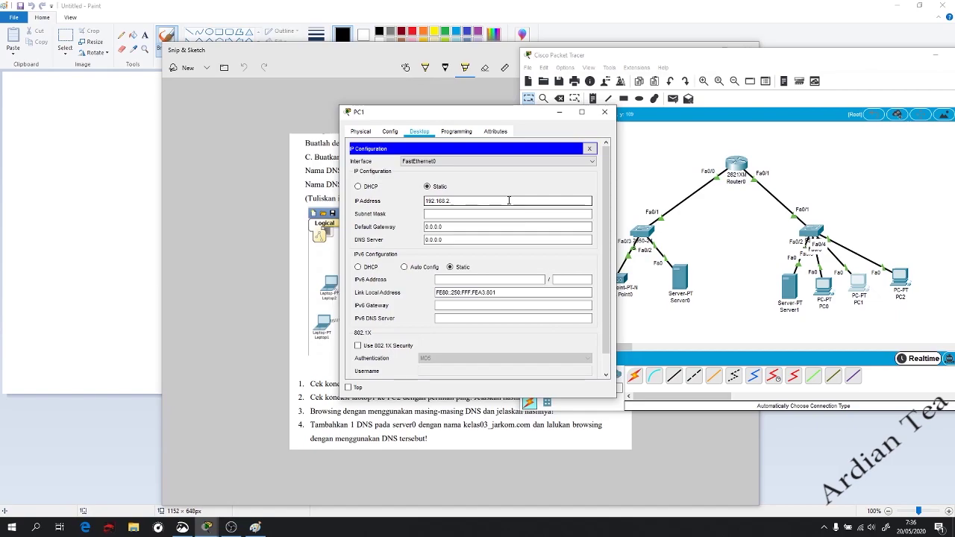
key(Tab)
key(Tab)
text(192.168.2.1)
click(604, 112)
- Assign PC2 the static IP address 192.168.2.5 with subnet mask 255.255.255.0 and default gateway 192.168.2.1, and close its window
click(901, 280)
click(420, 132)
click(392, 177)
click(429, 201)
text(192.168.2)
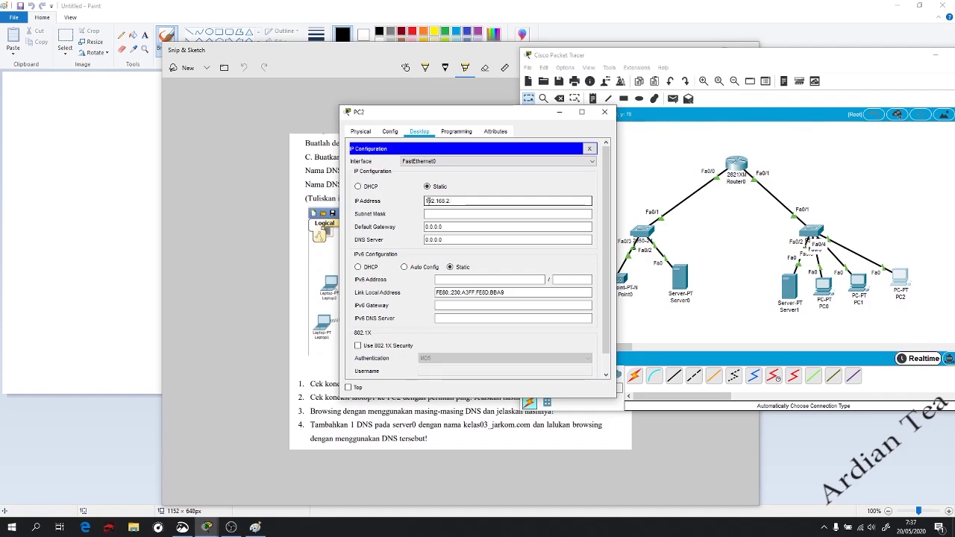
key(Tab)
text(192)
key(Tab)
text(192.16)
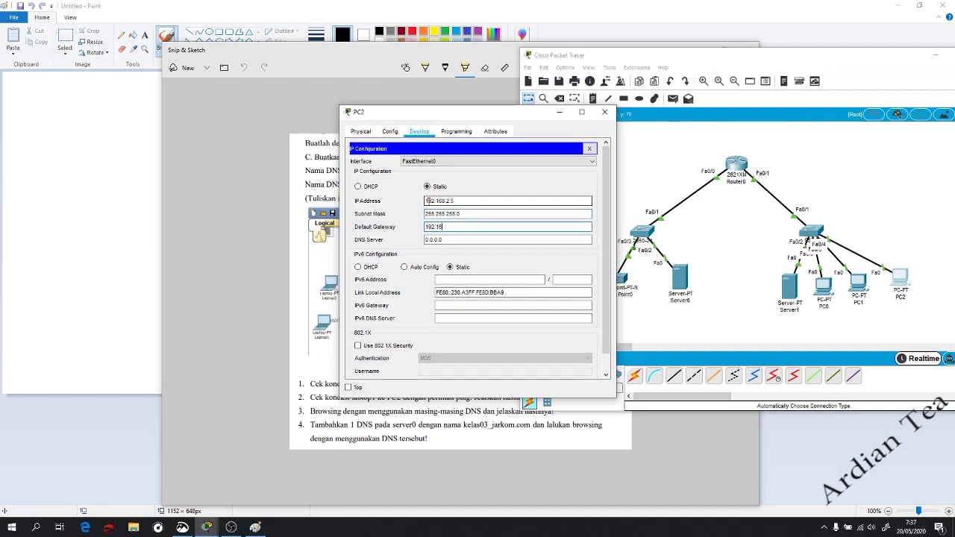
text(8.2.1)
click(605, 112)
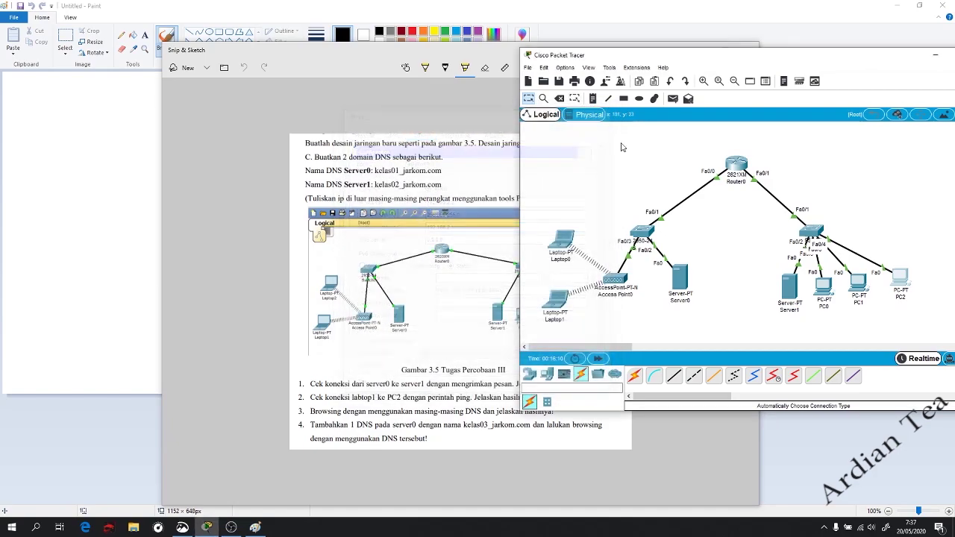
- Maximize the workspace, show the PDU list, and test connectivity with a simple PDU from Server1 to Router0
double_click(724, 57)
mouse_move(484, 4)
mouse_down()
mouse_move(577, 102)
mouse_move(518, 3)
mouse_move(523, 36)
mouse_move(562, 25)
mouse_up()
double_click(563, 28)
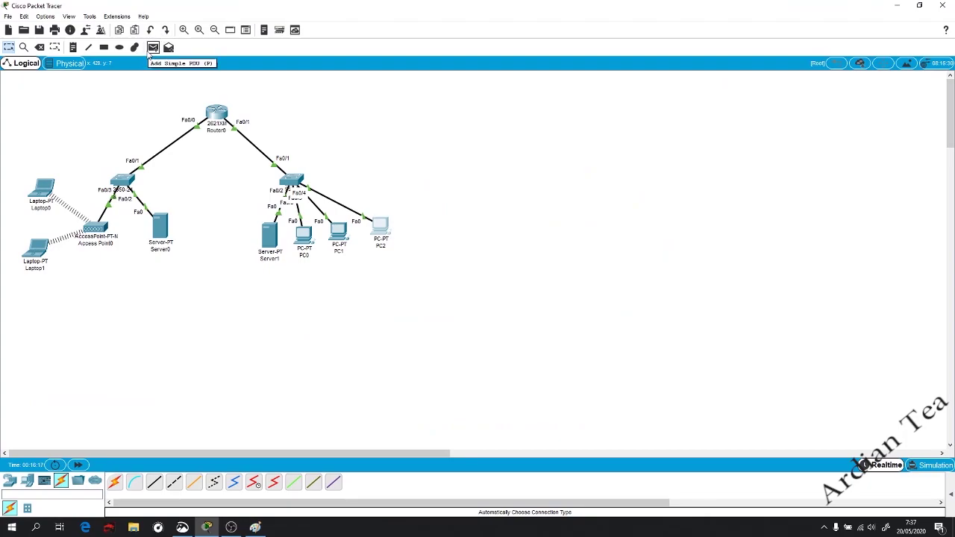
click(149, 52)
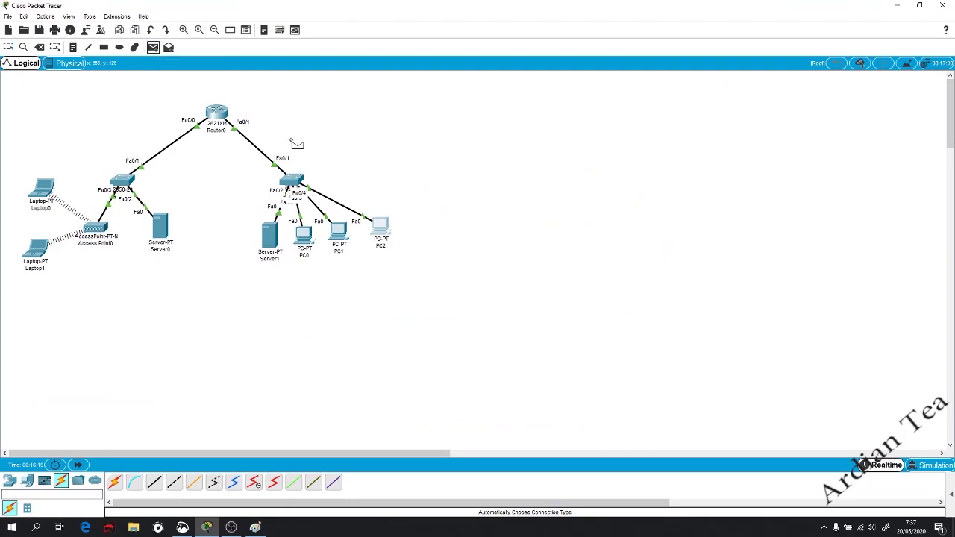
click(949, 494)
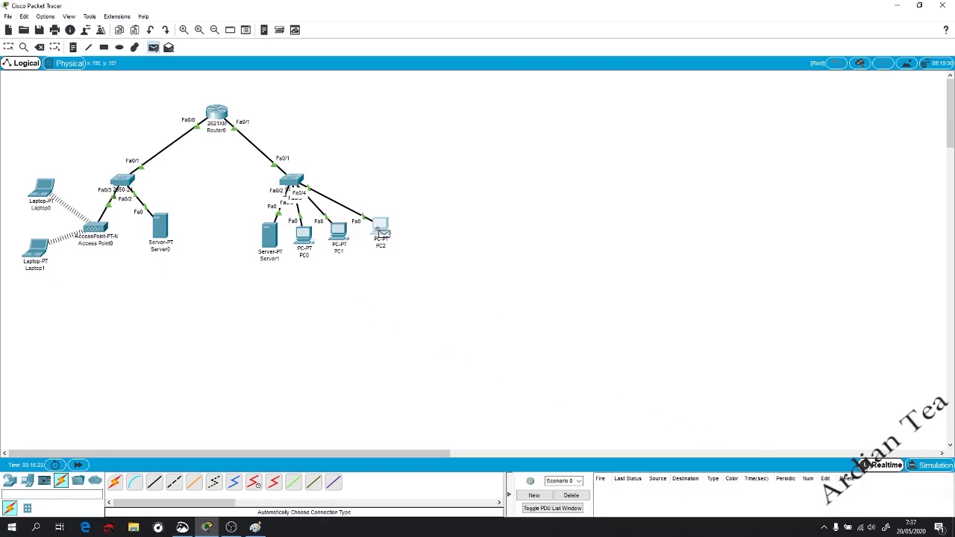
click(272, 237)
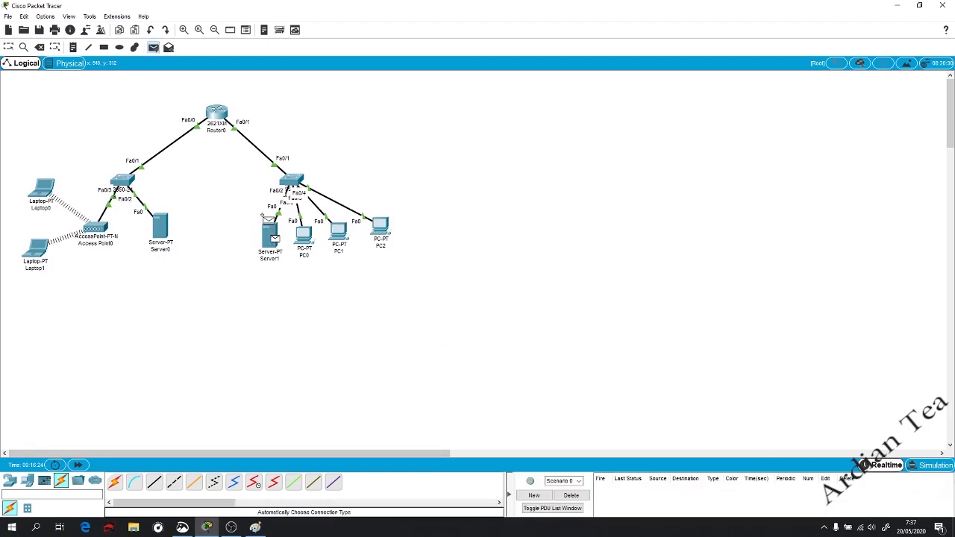
click(222, 117)
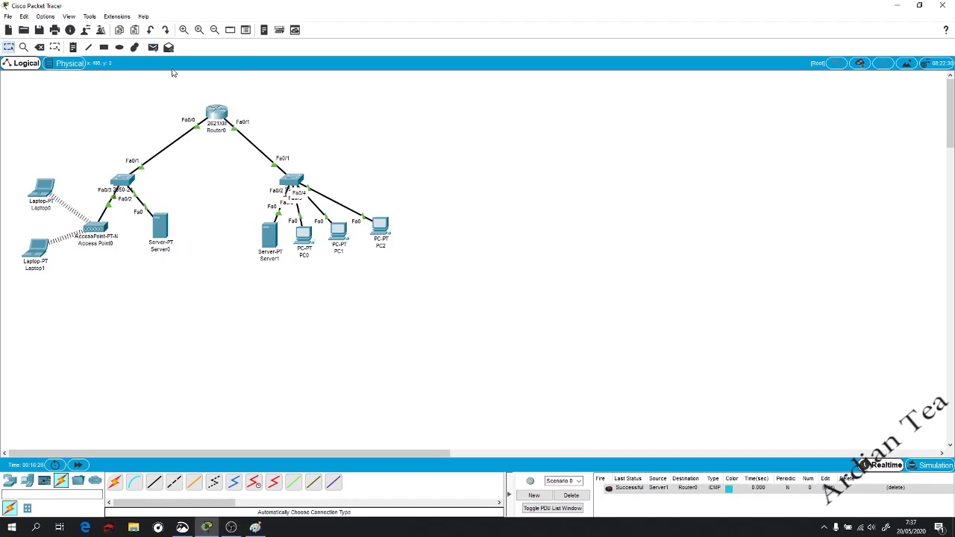
- Test Server1's subnet by sending simple PDUs from Server1 to PC0, PC1 and PC2
key(p)
click(277, 245)
click(309, 243)
key(p)
click(278, 245)
click(334, 240)
key(p)
click(272, 246)
click(388, 230)
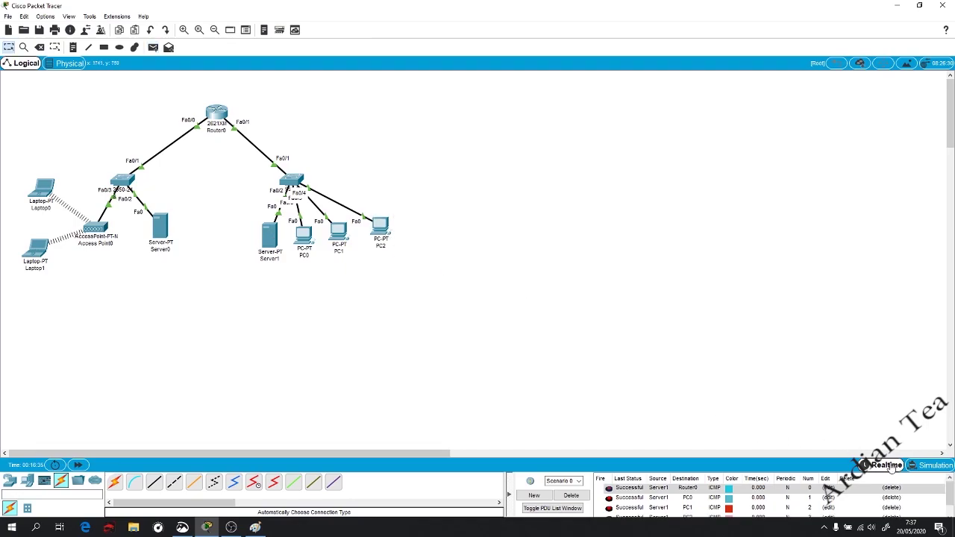
- Clear the Server1 test PDUs by deleting the Router0 entry and the current scenario
click(892, 488)
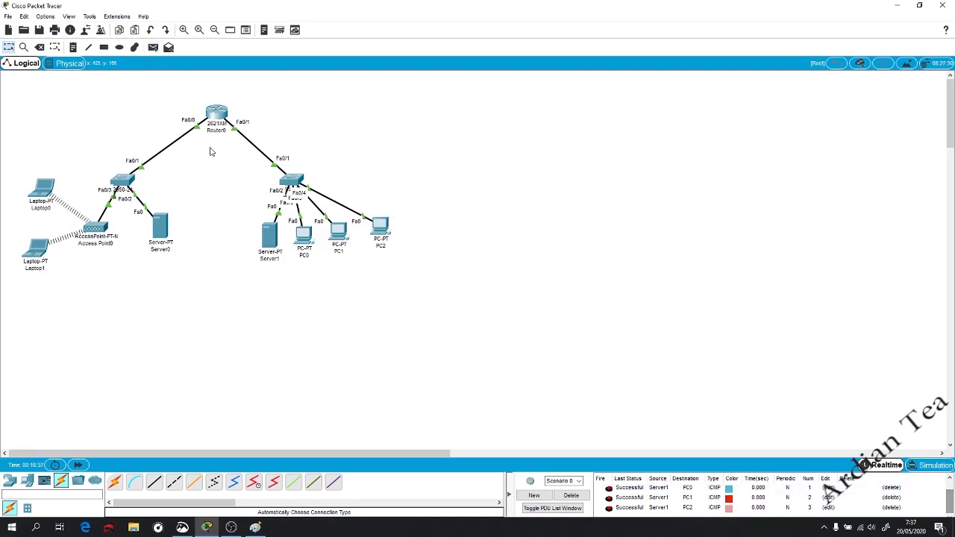
drag(215, 91, 511, 332)
click(571, 496)
- Send a simple PDU from Server0 to Router0 and fire it again
key(p)
click(162, 233)
click(220, 114)
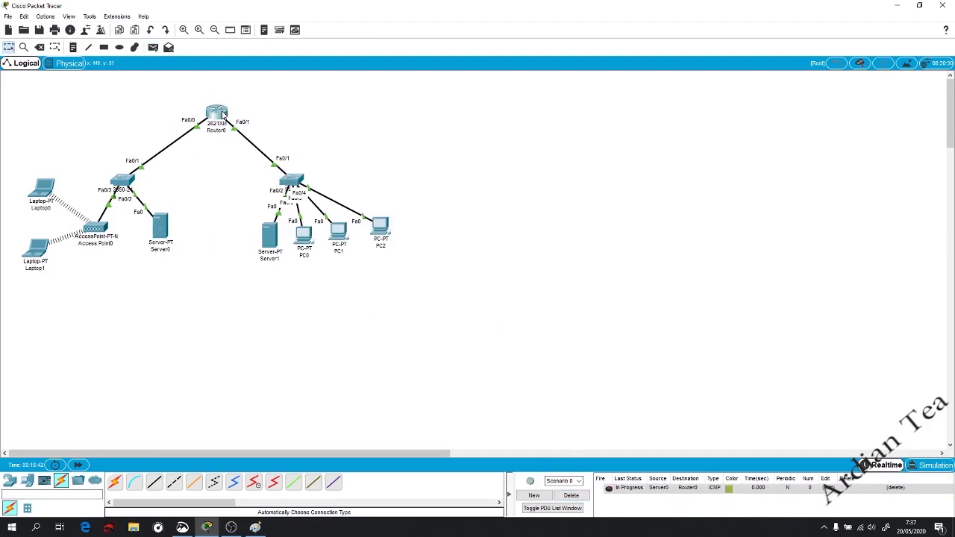
double_click(609, 490)
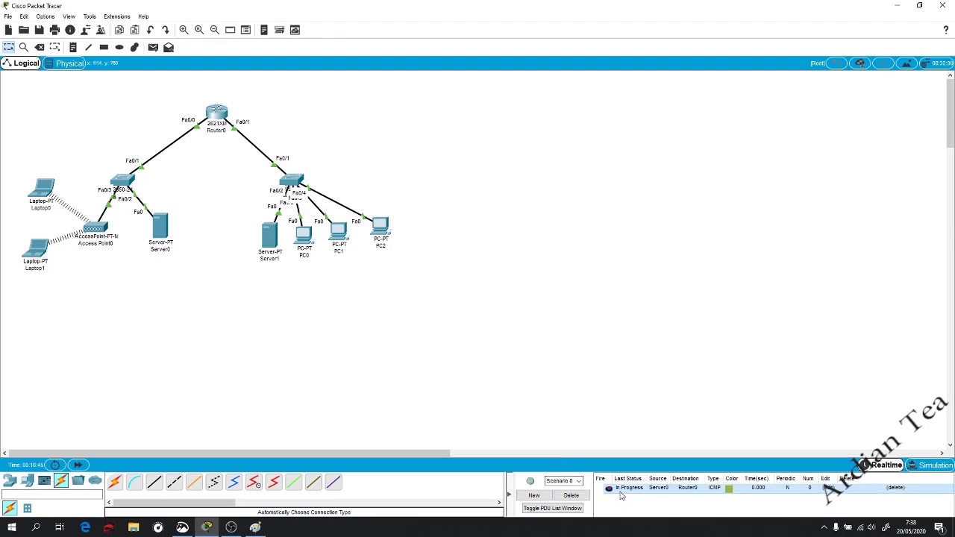
- Assign Server0's FastEthernet0 interface the static IP address 192.168.1.2 with subnet mask 255.255.255.0, and close the server's window
click(159, 240)
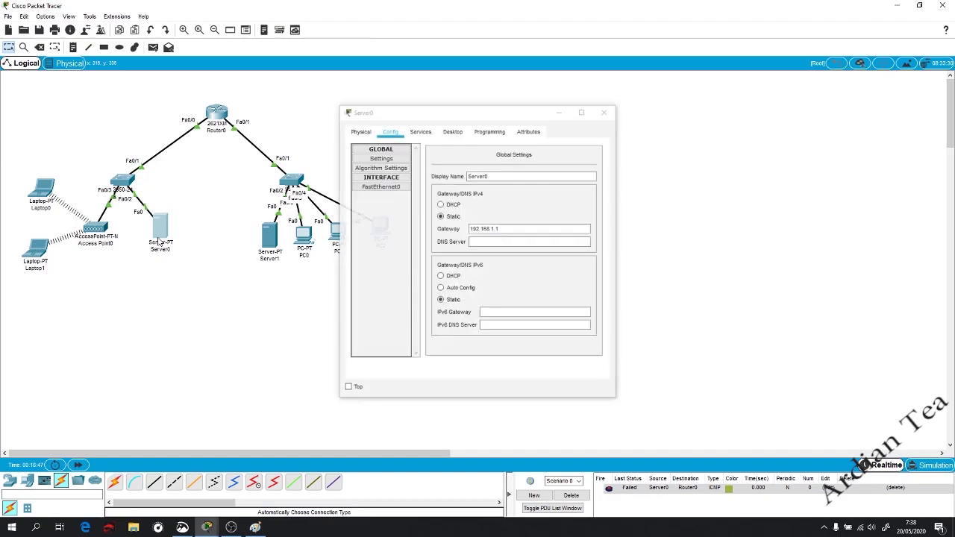
click(162, 232)
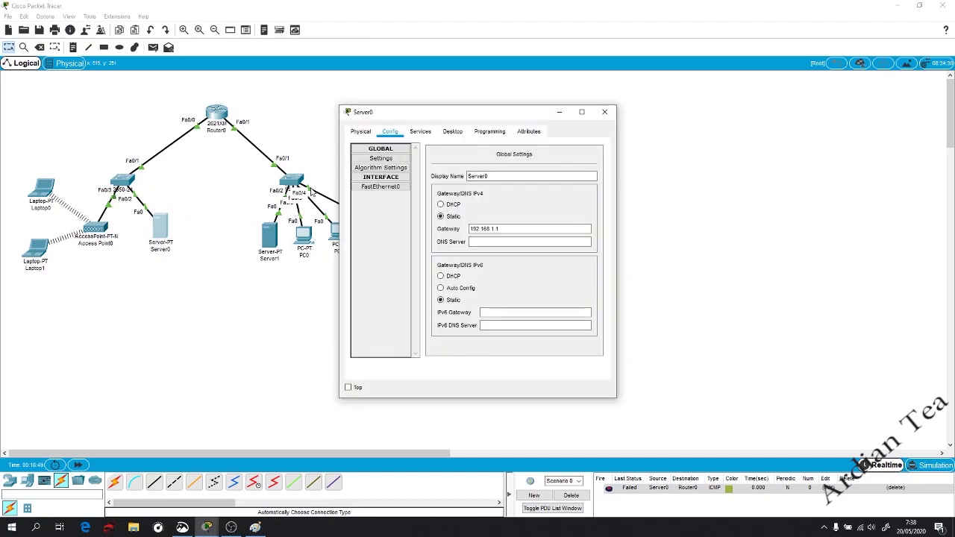
click(381, 186)
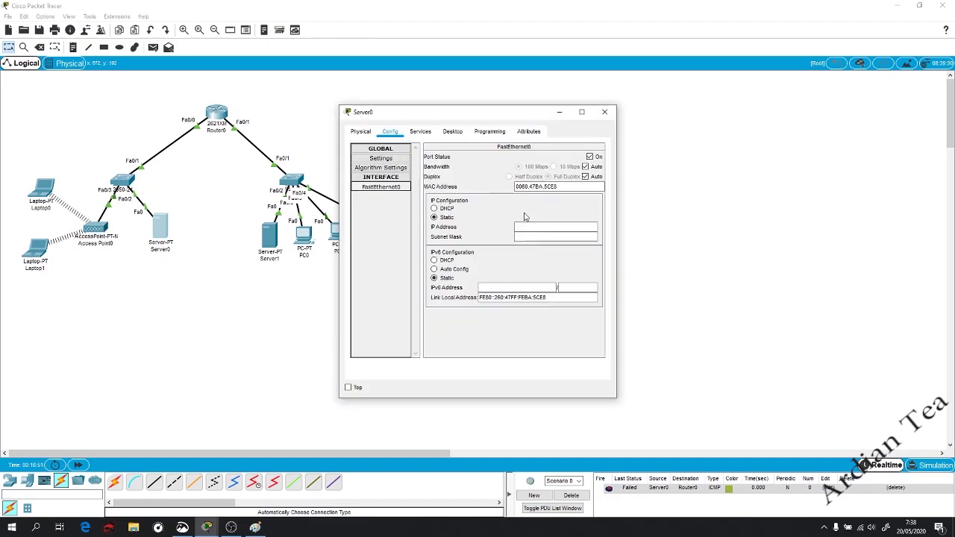
click(537, 227)
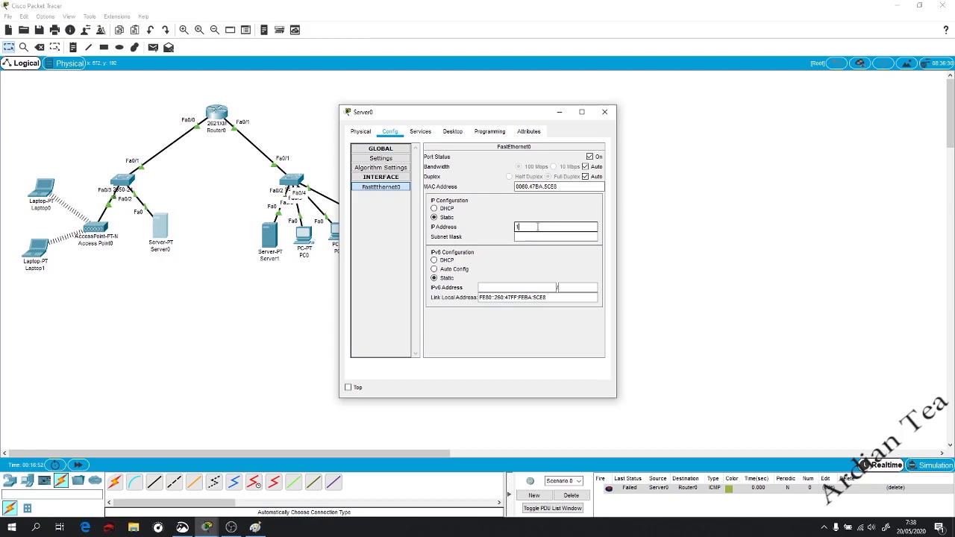
text(192.168.1.2)
key(Tab)
click(604, 112)
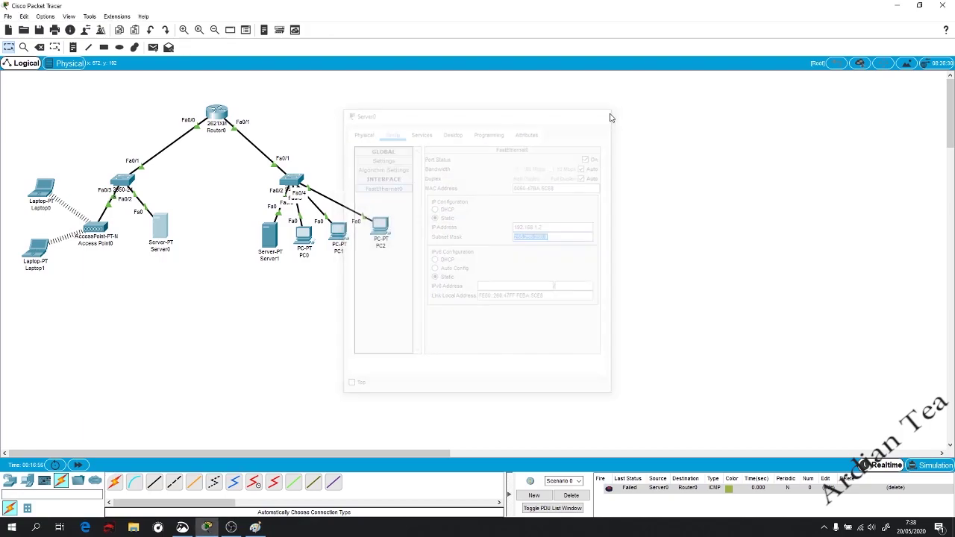
- Retest the connection by firing the Server0-to-Router0 PDU again, and delete the test scenario
click(609, 489)
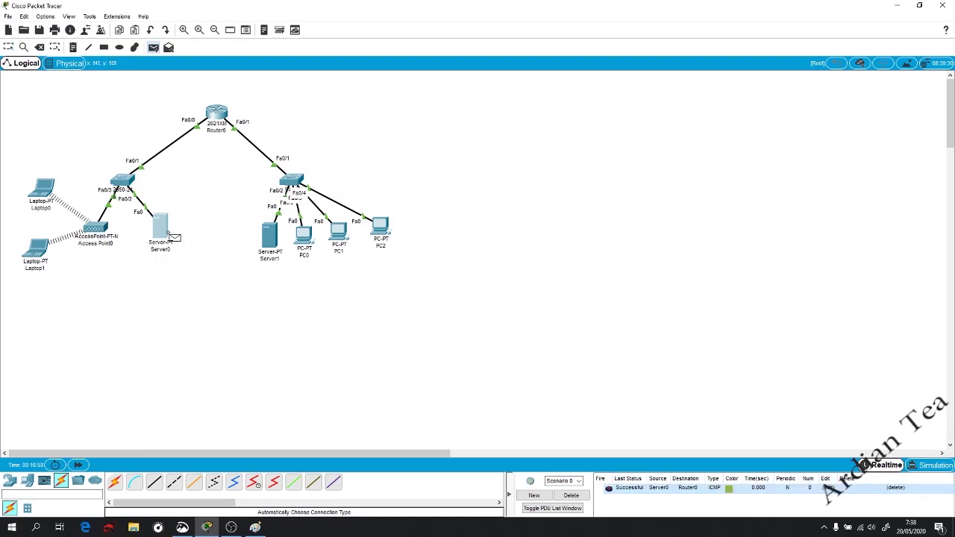
click(571, 495)
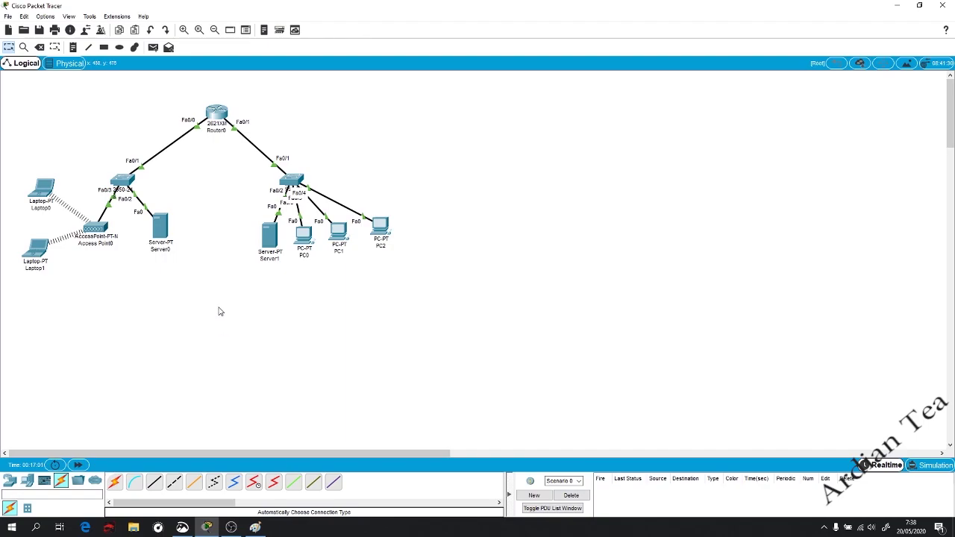
- Test the wireless clients by sending simple PDUs from Laptop0 and Laptop1 to Server0
key(p)
click(43, 190)
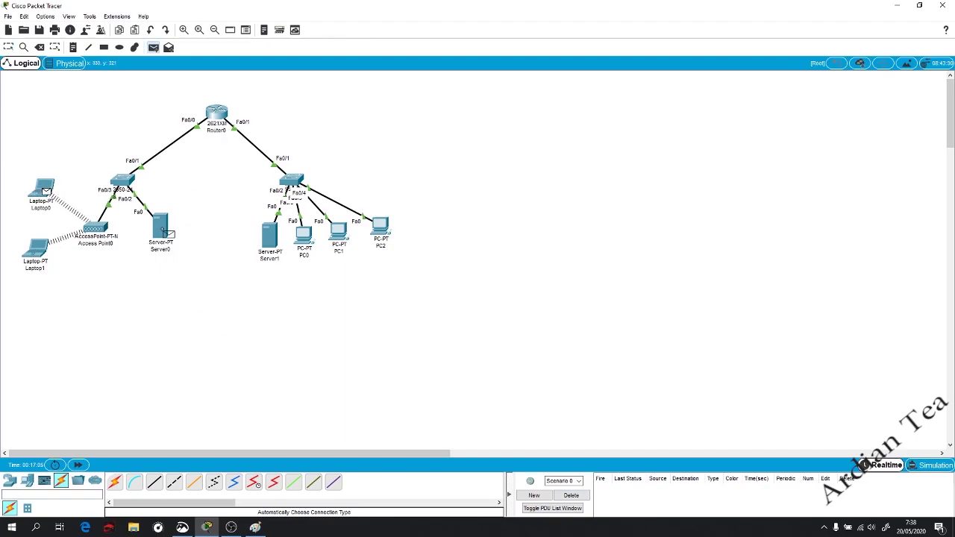
click(166, 234)
key(p)
click(39, 250)
click(164, 235)
- Send a simple PDU from Laptop1 to Router0 and delete the test scenario
key(p)
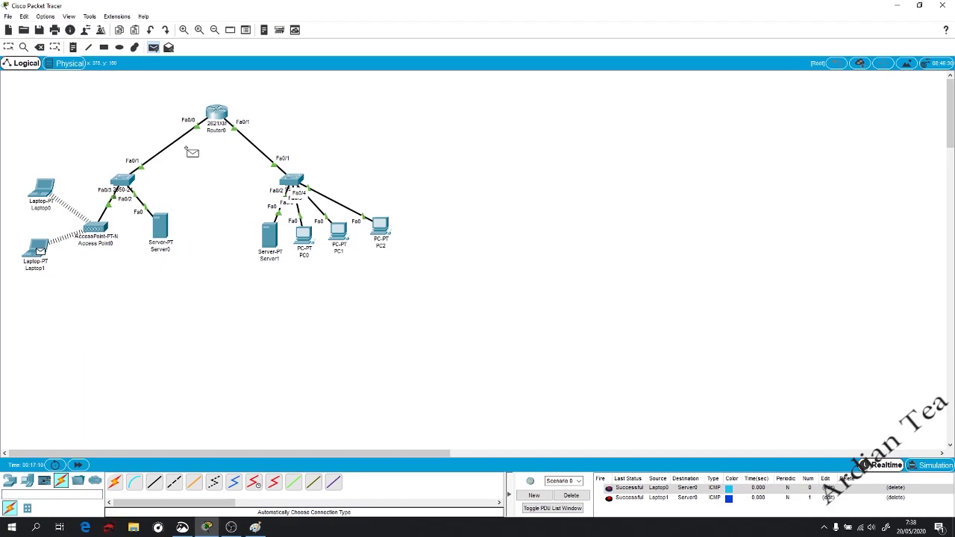
click(218, 114)
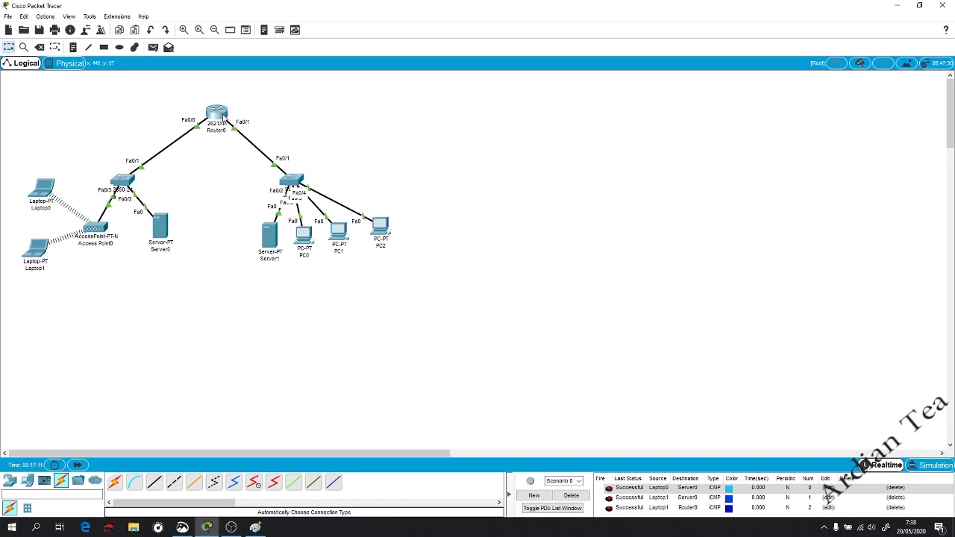
click(585, 498)
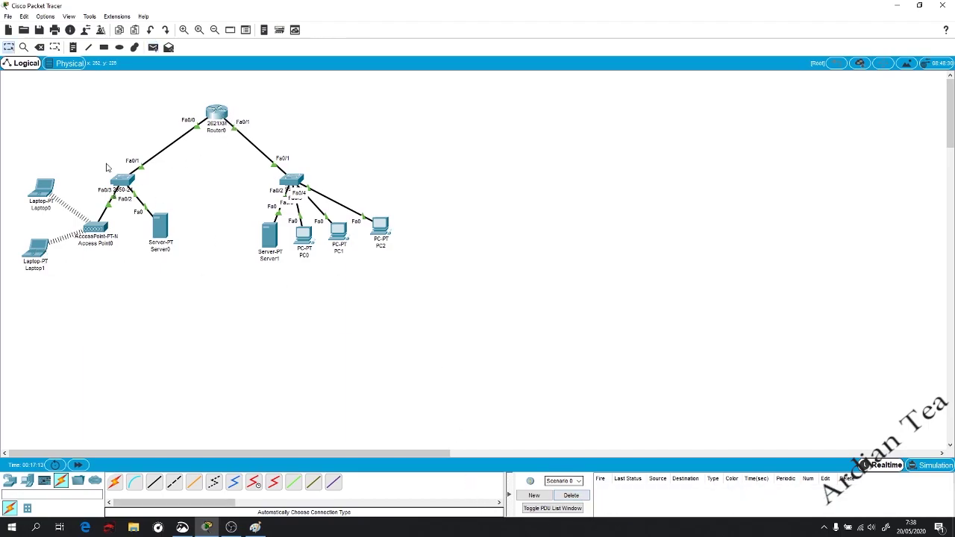
drag(226, 81, 6, 283)
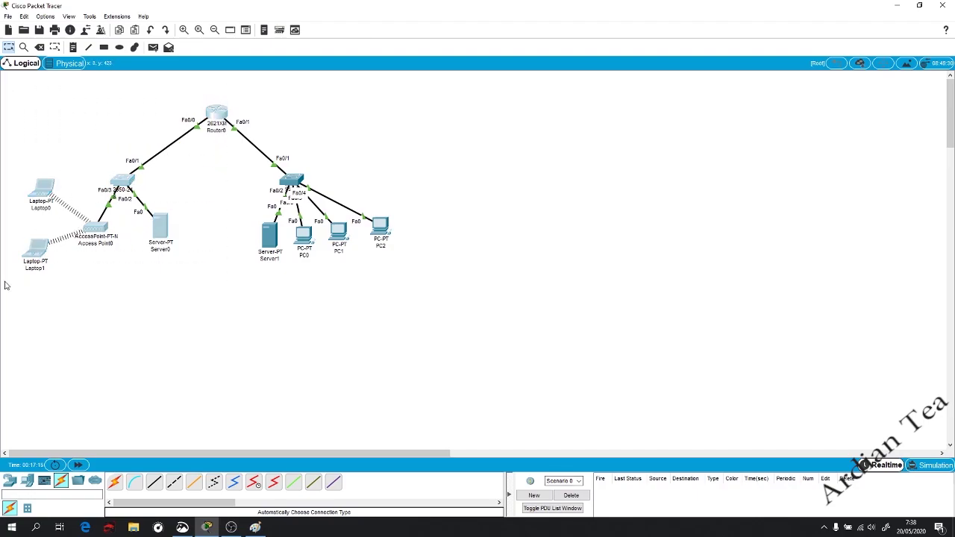
drag(18, 333, 229, 93)
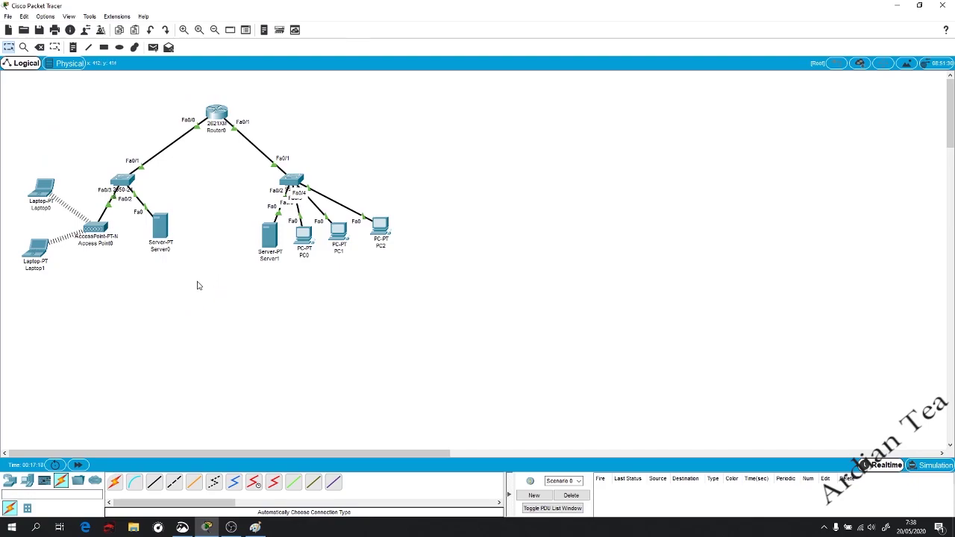
drag(227, 265, 2, 123)
click(160, 227)
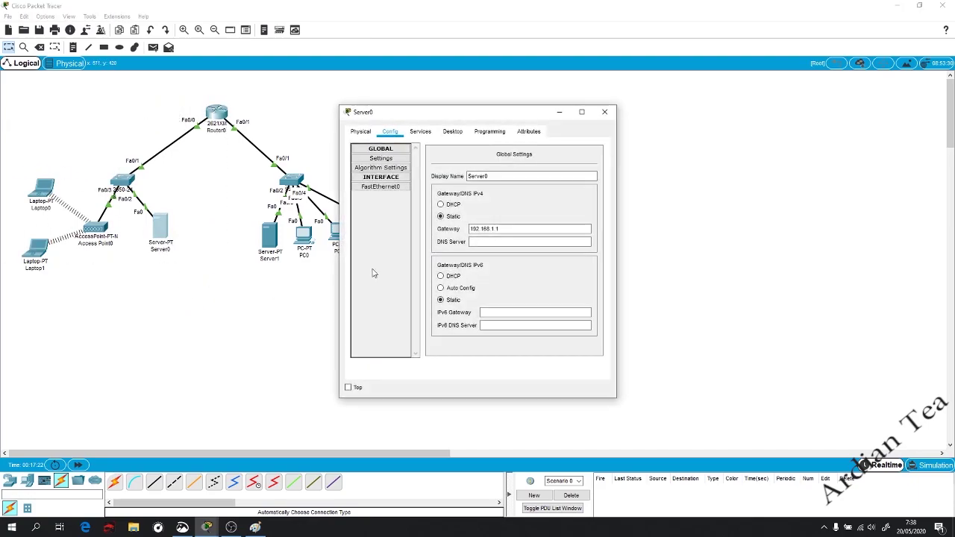
click(605, 112)
drag(525, 256, 210, 98)
- Test connectivity between the subnets by sending a simple PDU from PC2 to Laptop1, and delete the test scenario
key(p)
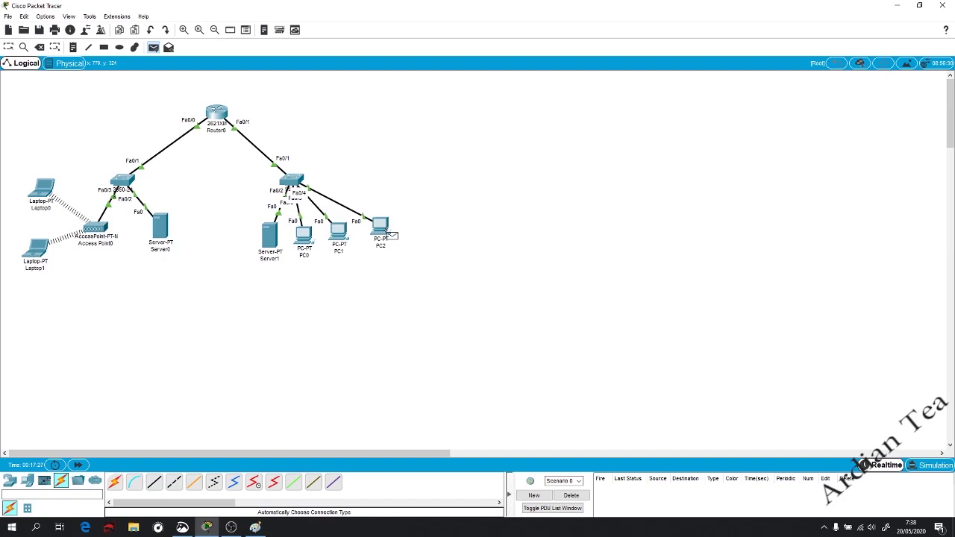
mouse_move(391, 236)
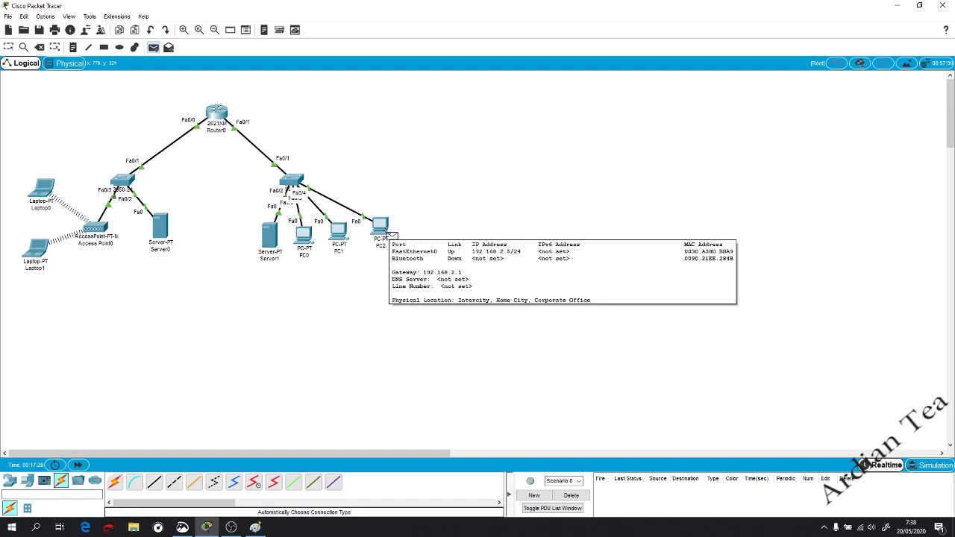
click(386, 230)
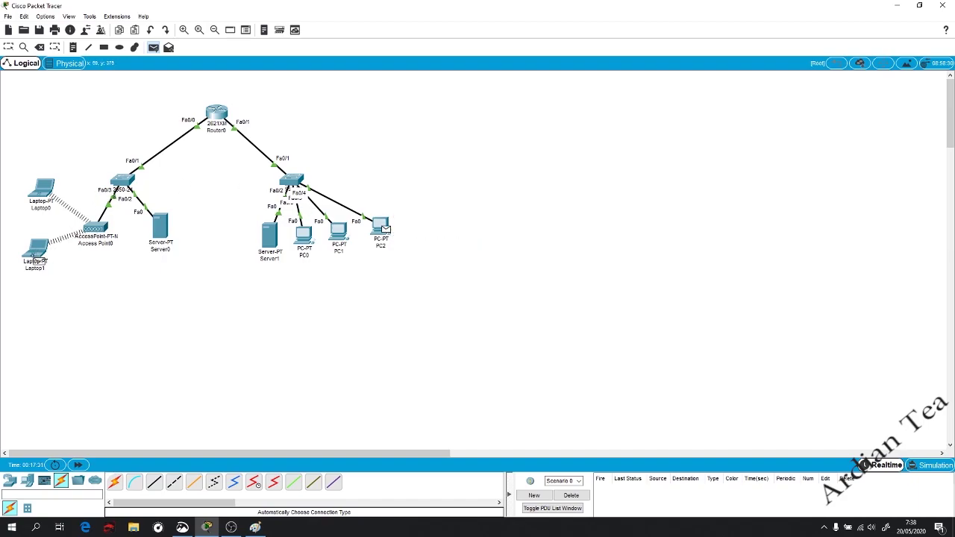
click(34, 258)
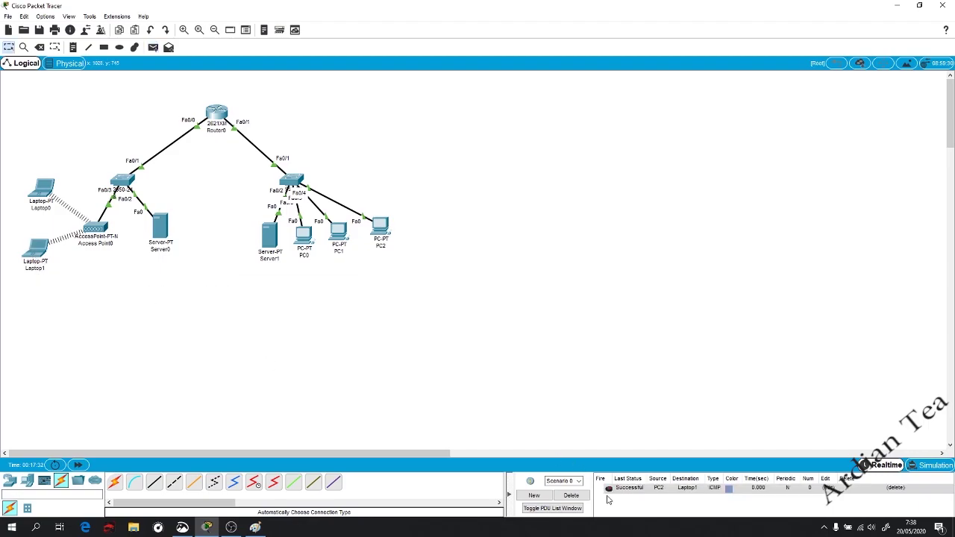
click(571, 495)
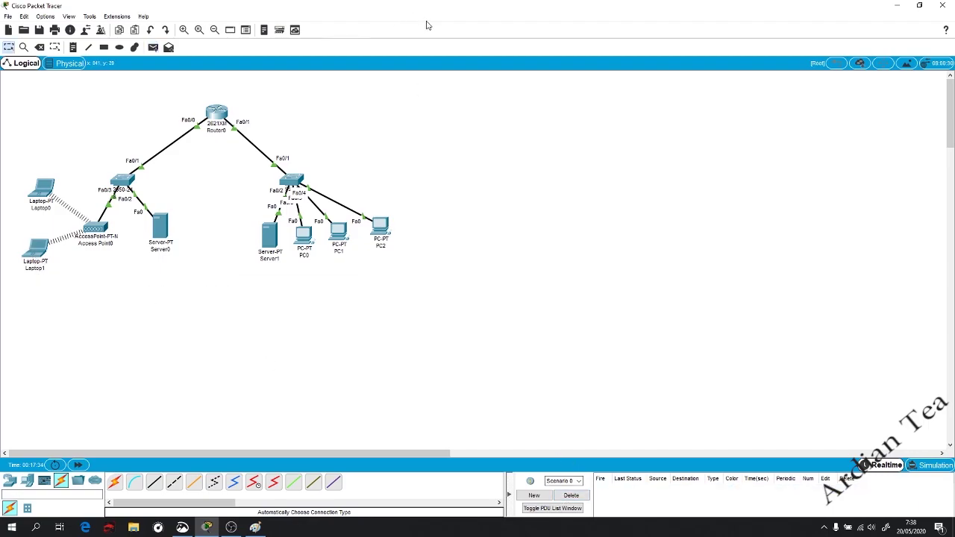
- Send a simple PDU from Server0 to Server1 to check the connection between the two servers
mouse_move(537, 5)
mouse_down()
mouse_move(784, 152)
mouse_move(816, 98)
mouse_move(846, 85)
mouse_move(888, 91)
mouse_move(870, 92)
mouse_move(657, 2)
mouse_up()
key(p)
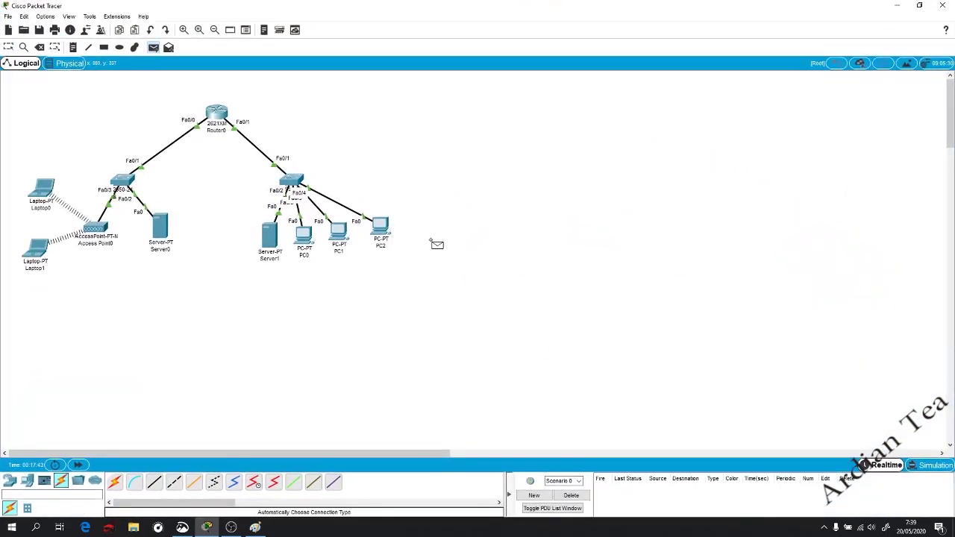
click(164, 233)
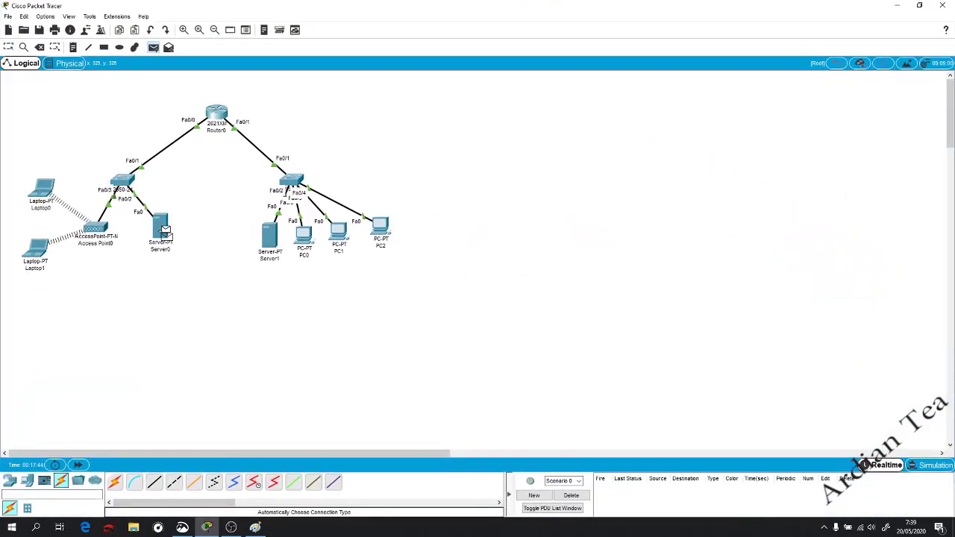
click(276, 246)
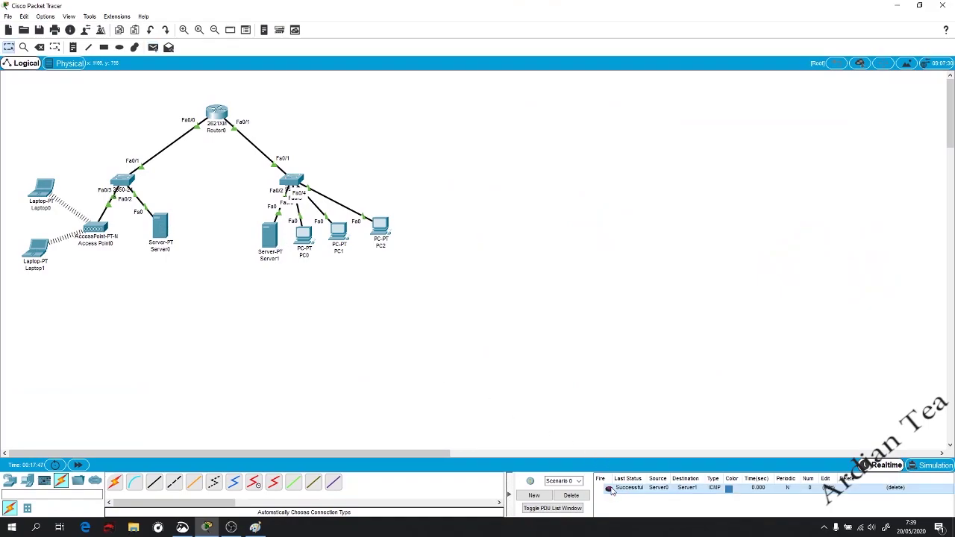
- Switch to Simulation mode and play the Server0-to-Server1 PDU's trip through the network and back
click(929, 465)
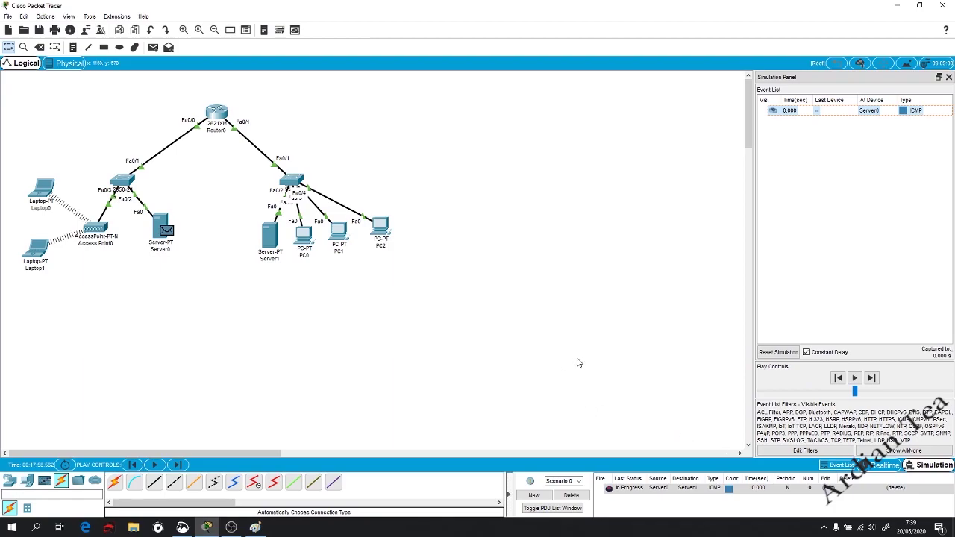
click(923, 466)
click(923, 466)
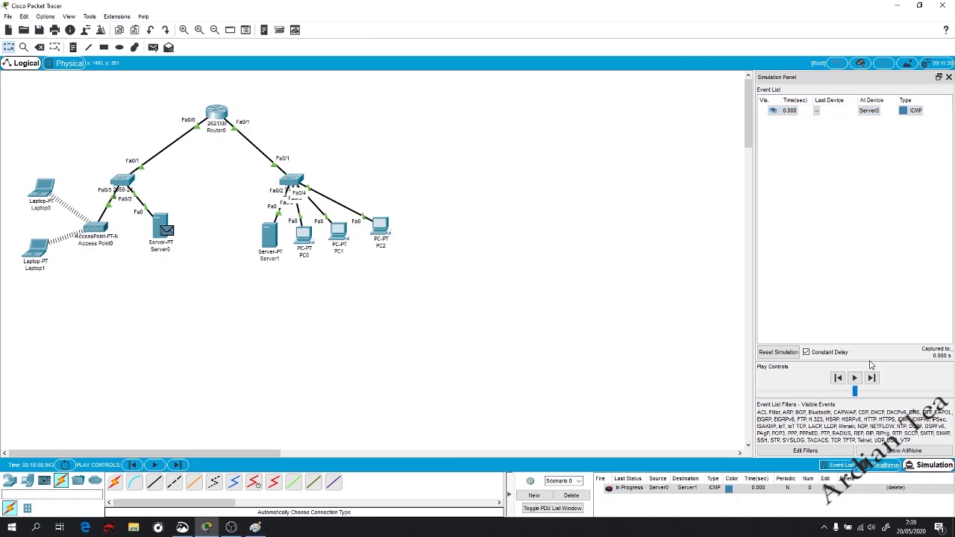
click(856, 378)
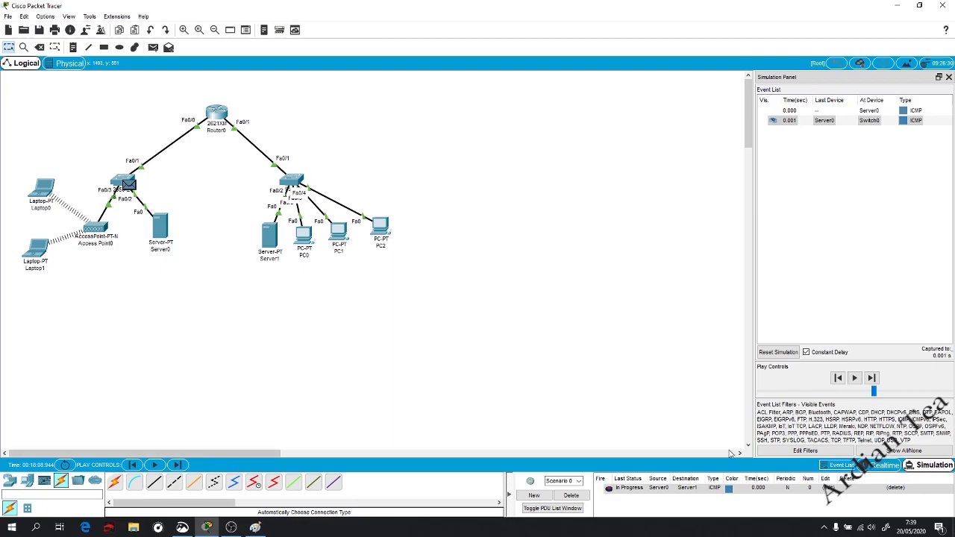
click(855, 379)
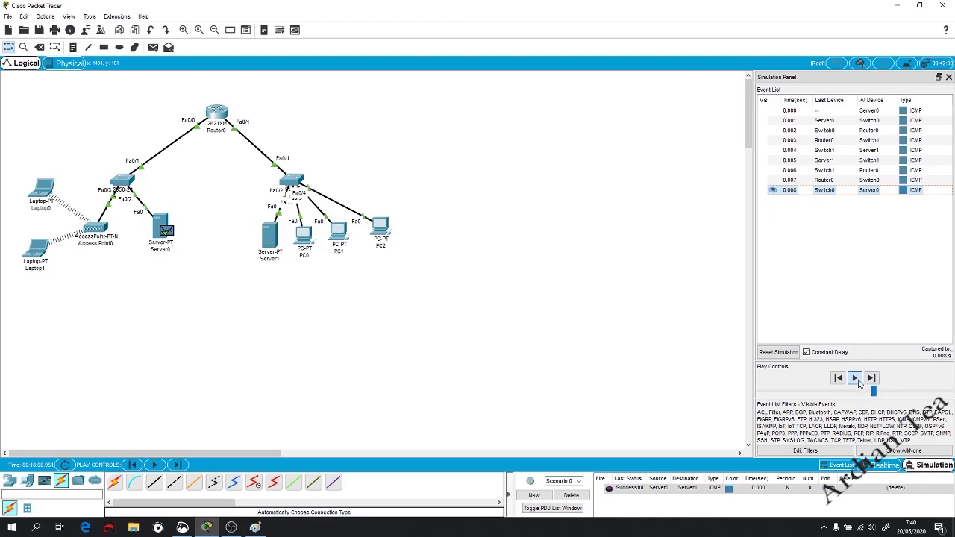
click(857, 382)
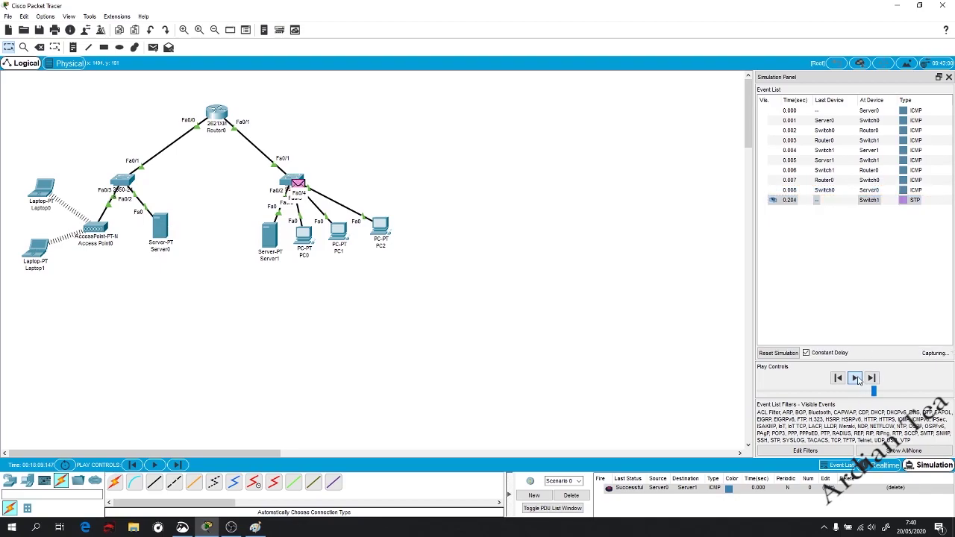
- Reset the simulation, raise the playback speed, replay the Server0-to-Server1 PDU and stop the playback
click(778, 352)
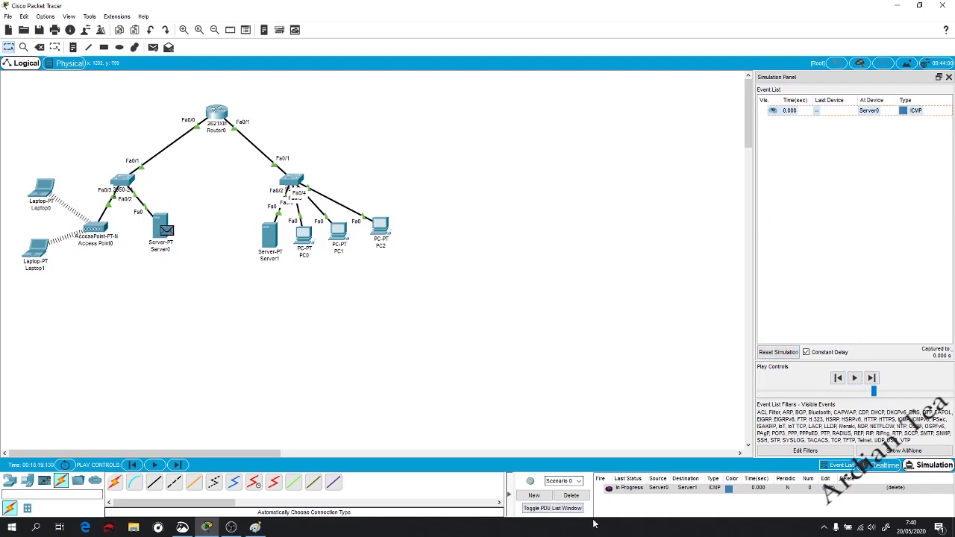
click(855, 378)
drag(875, 391, 931, 392)
click(852, 380)
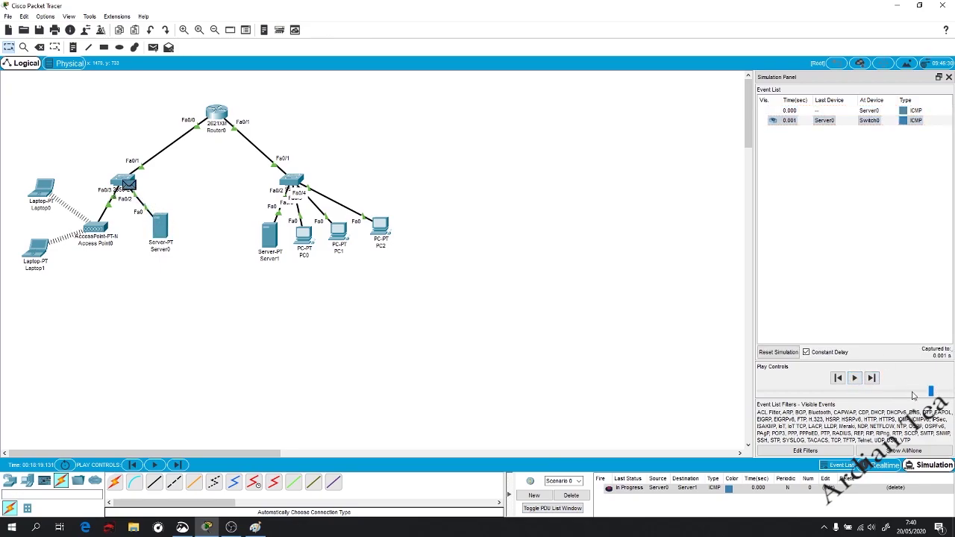
click(856, 379)
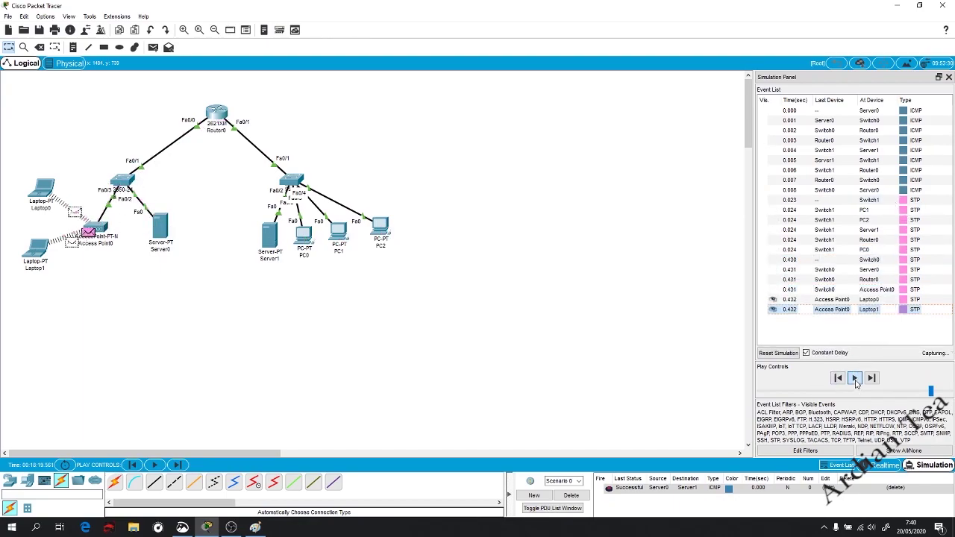
click(855, 378)
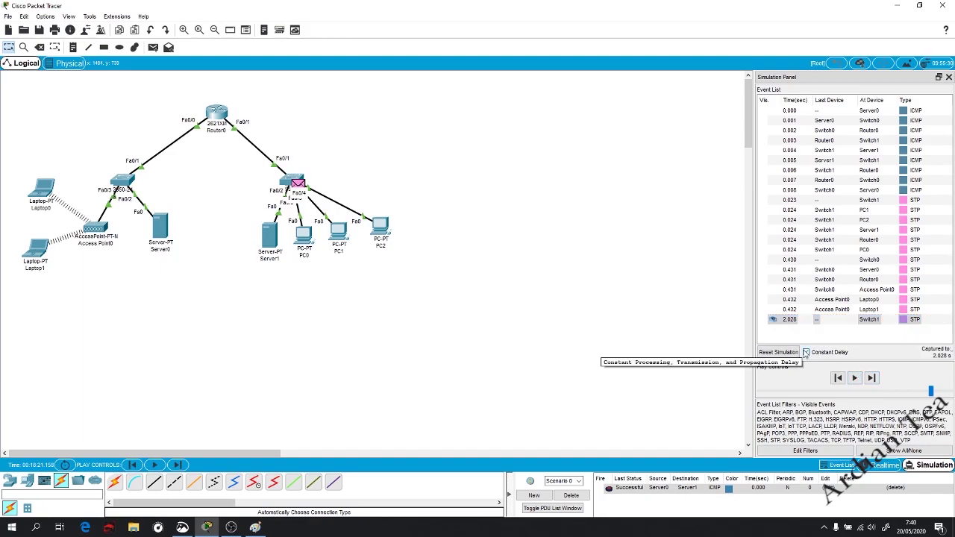
- Inspect the PDU information of the last and first ICMP events at Server0, closing each information window
click(863, 192)
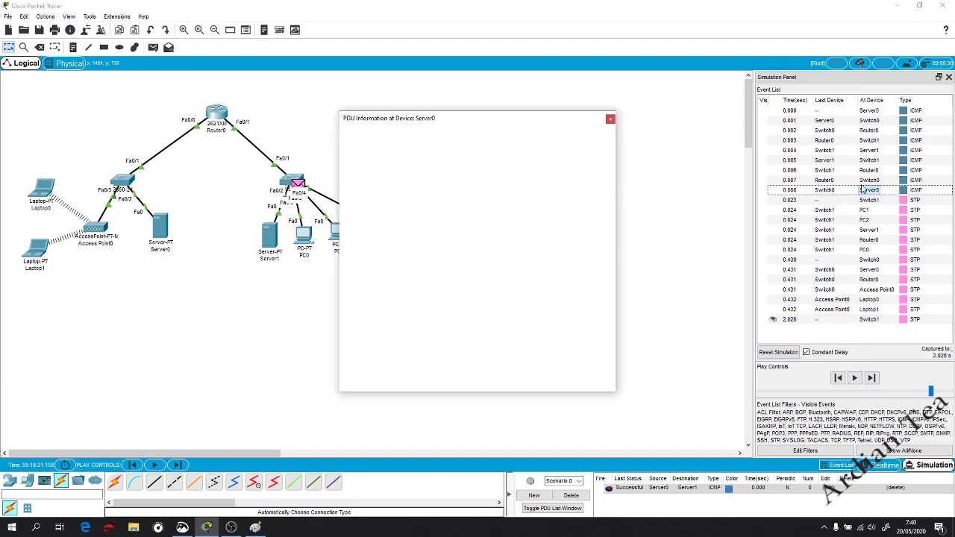
click(610, 119)
click(835, 112)
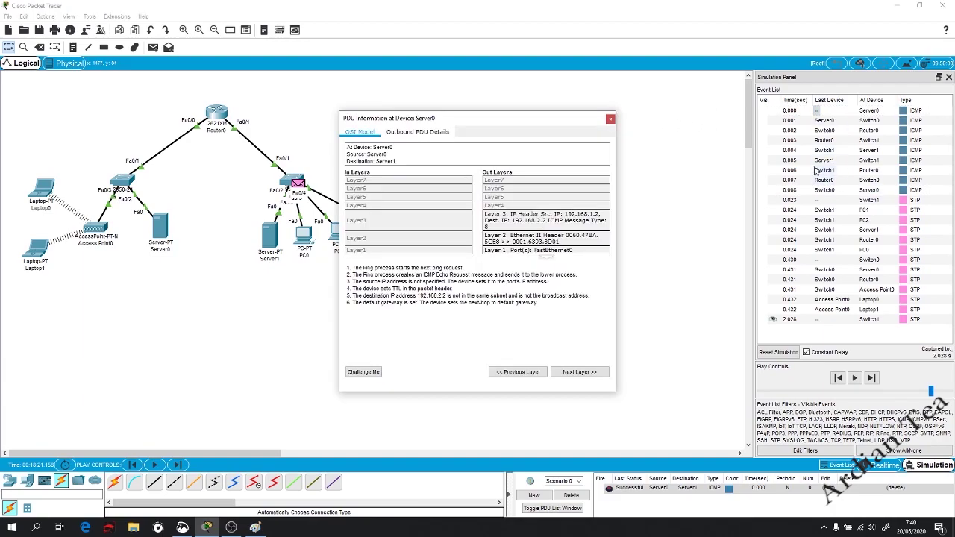
click(610, 119)
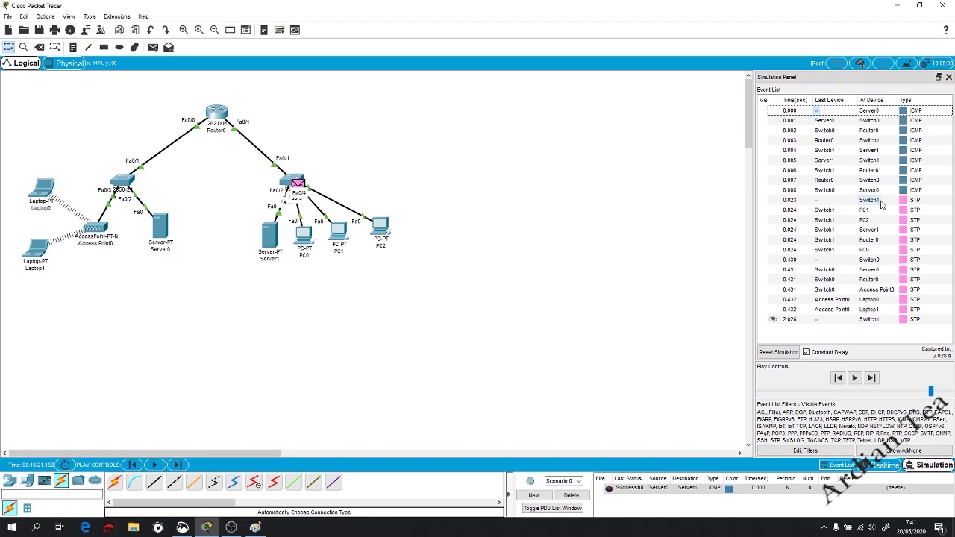
- Check the assignment's task list in Snip & Sketch, return to Packet Tracer, and close the simulation panel
click(183, 527)
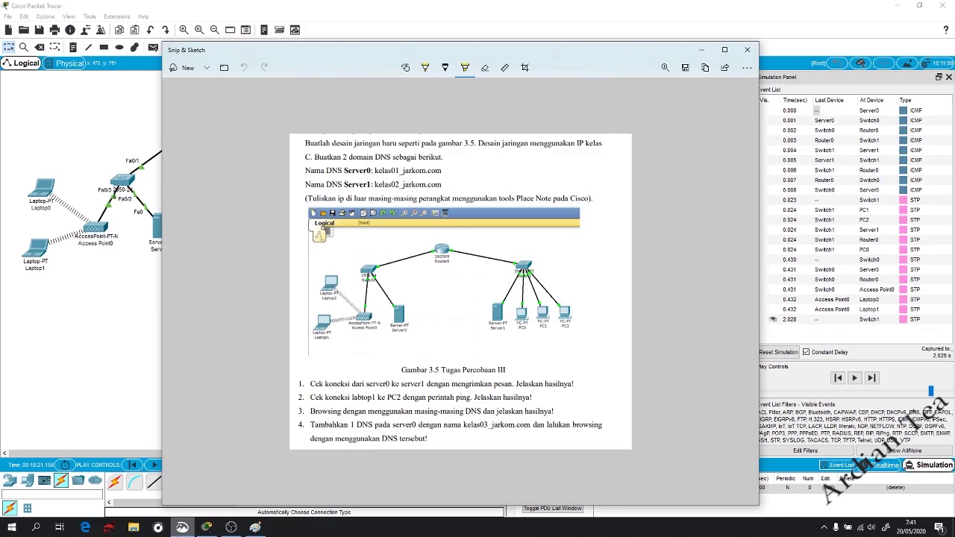
click(182, 527)
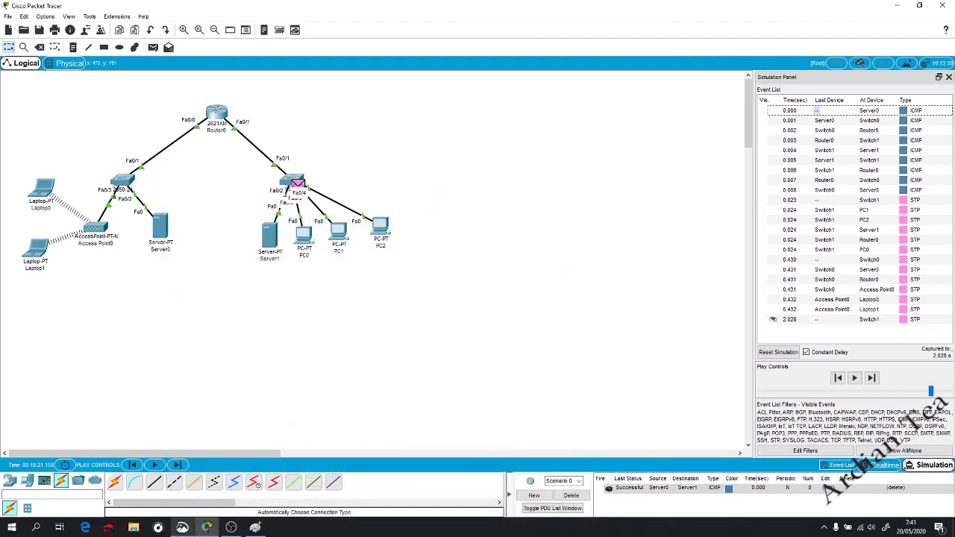
click(949, 78)
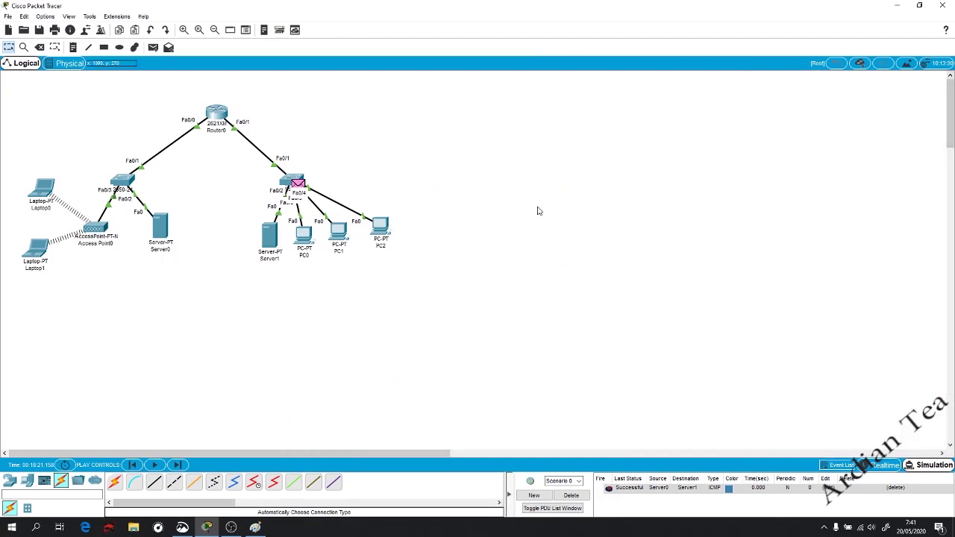
click(388, 235)
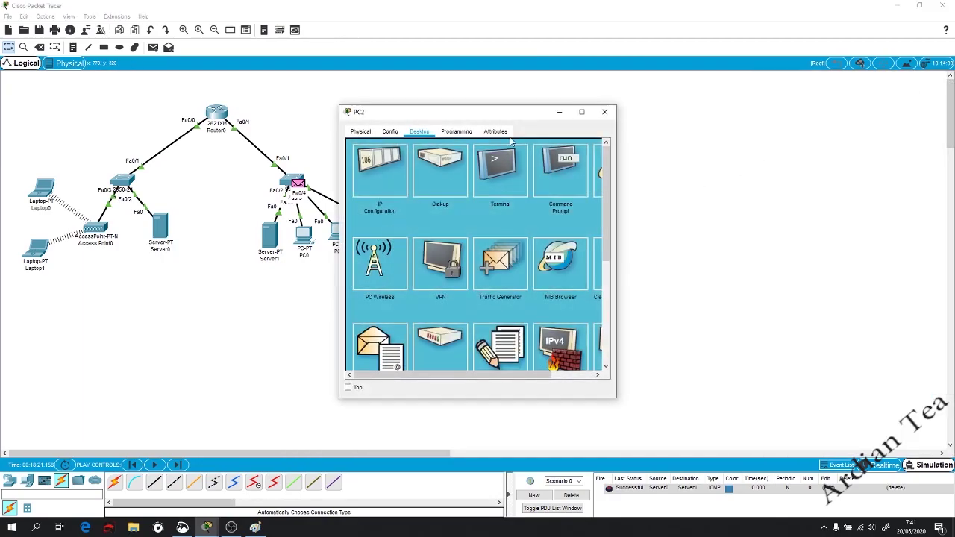
click(605, 112)
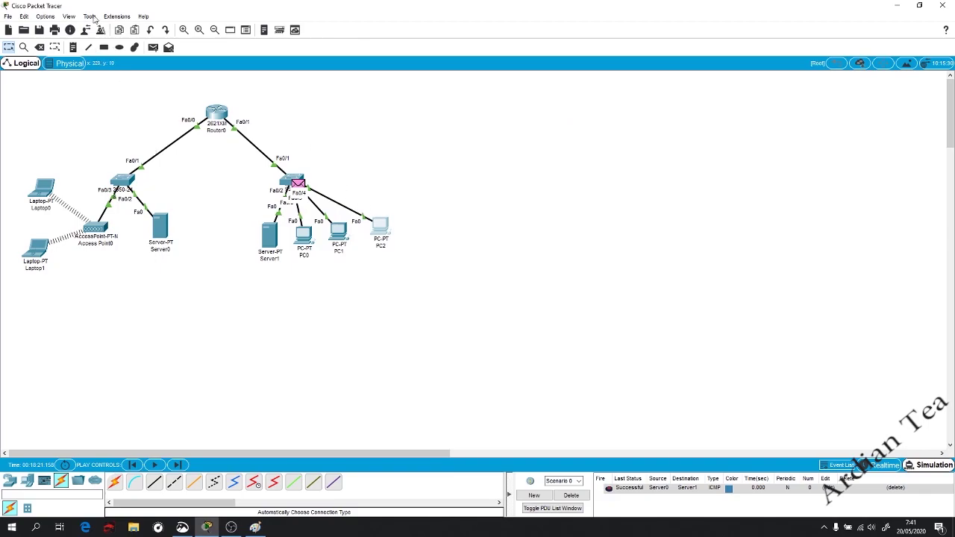
- Place a note reading 192.168.1.1/29 beside Router0's Fa0/0 interface
click(74, 48)
click(166, 107)
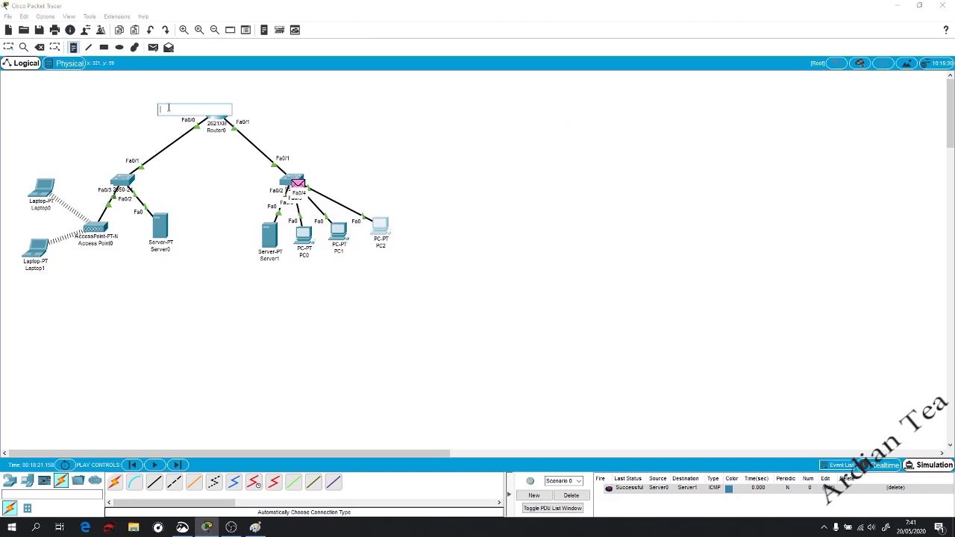
text(10)
click(301, 91)
- Place a note reading 192.168.2.1/29 beside Router0's Fa0/1 interface and move it closer to the router
click(240, 111)
text(192.168.2.1/29)
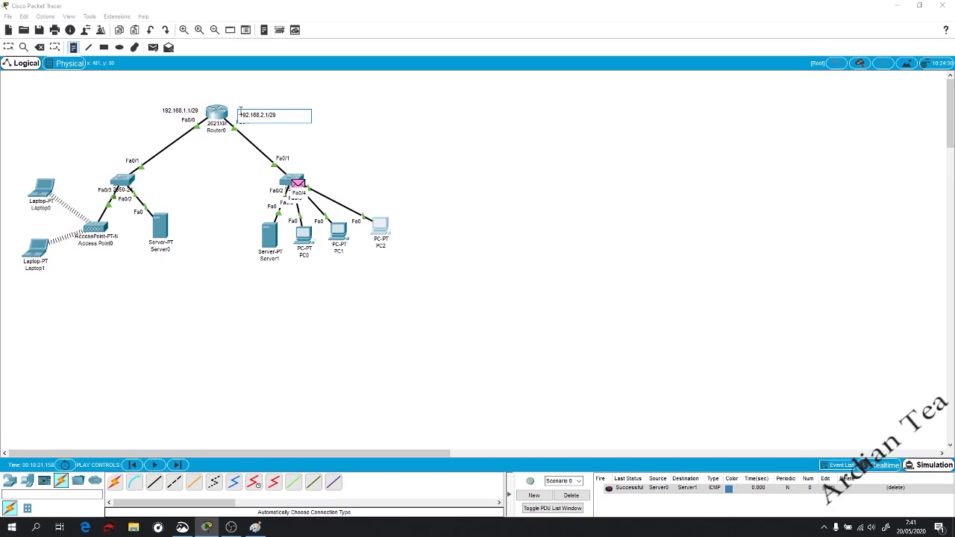
click(292, 126)
click(8, 47)
drag(272, 116, 265, 113)
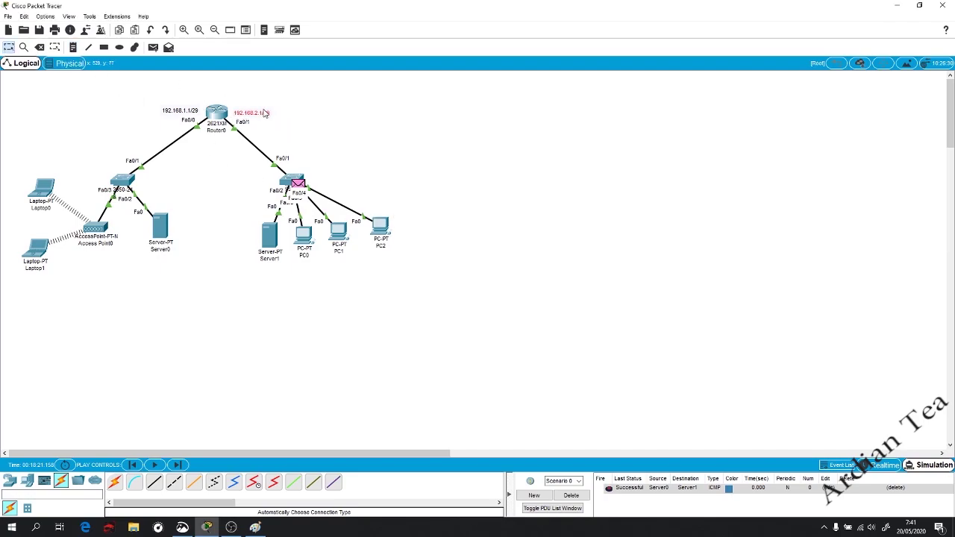
- Place a note reading 192.168.2.2/29 below Server1 and leave the note tool
click(72, 47)
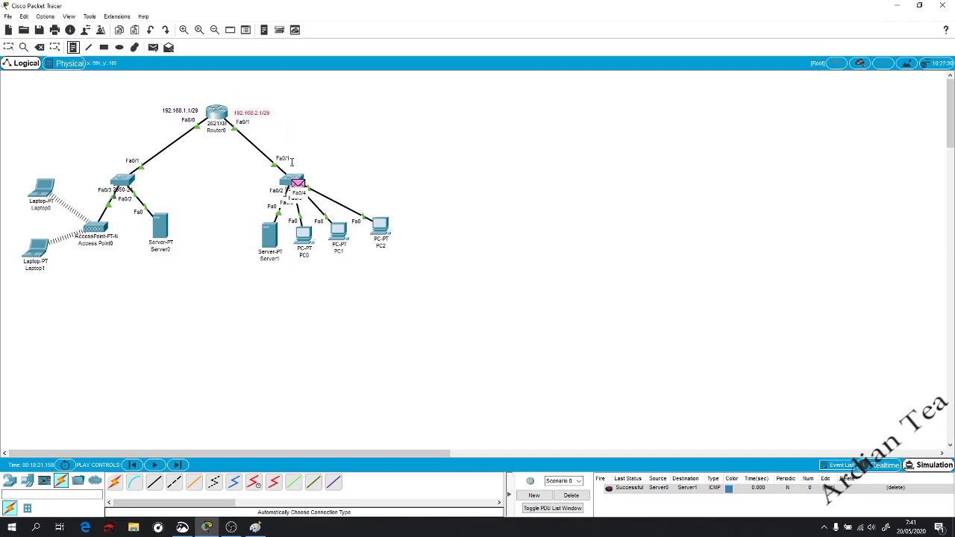
click(255, 271)
text(192.168.2.2/29)
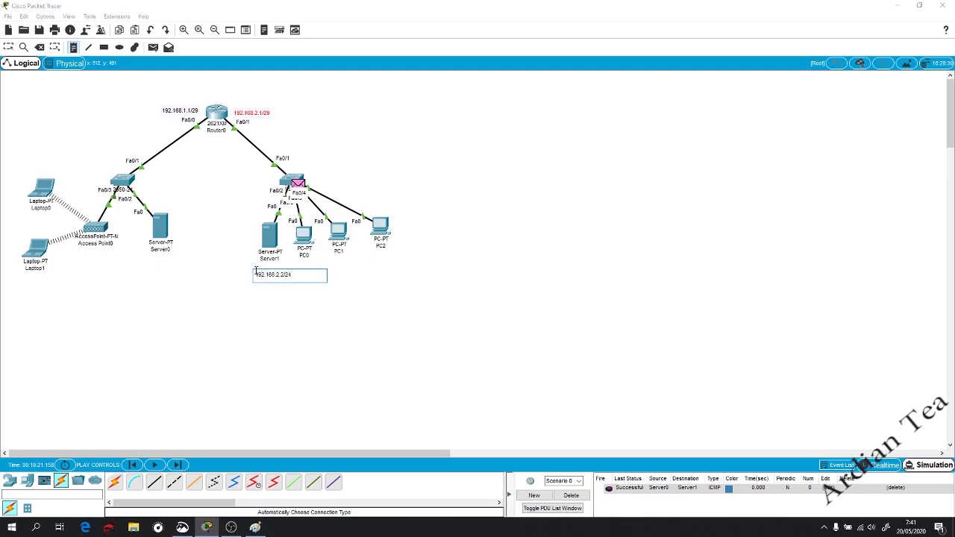
click(278, 330)
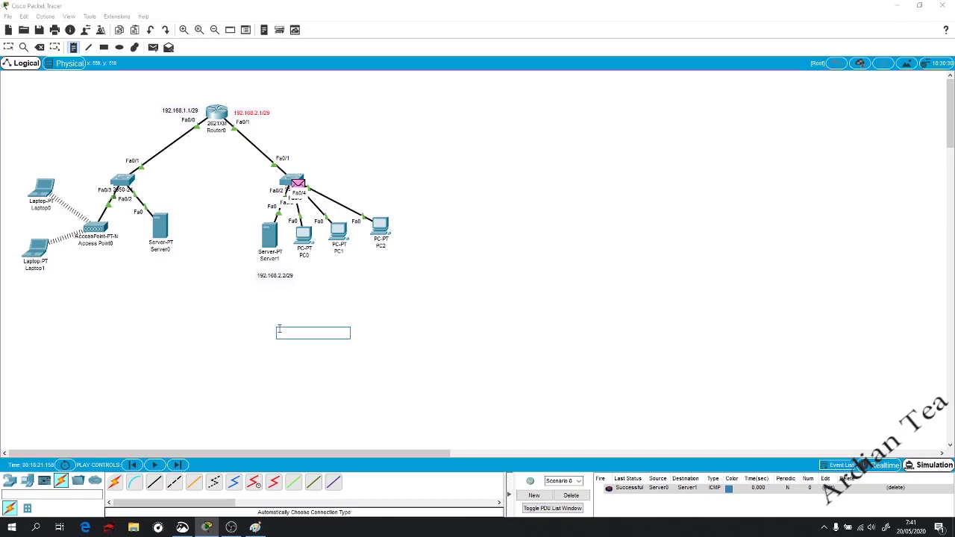
click(8, 47)
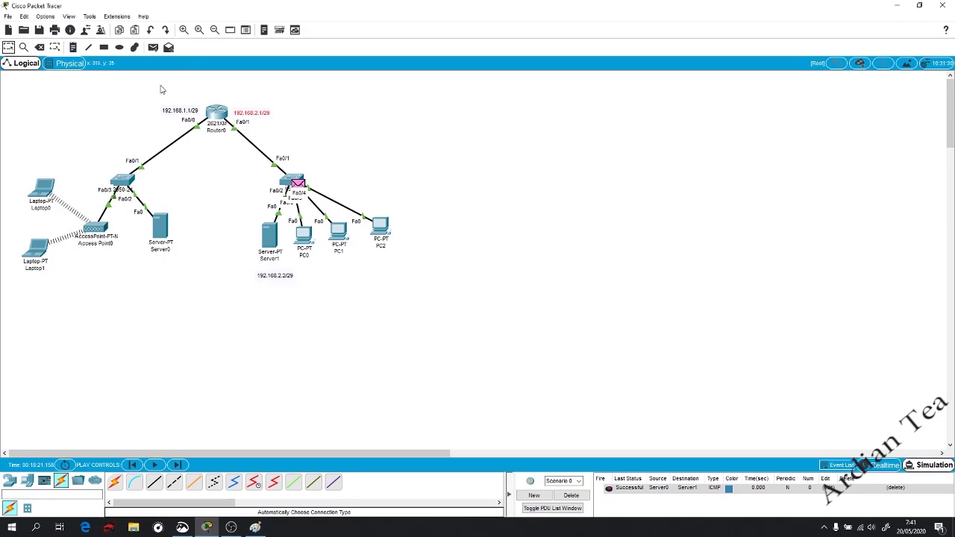
- Move the 192.168.2.1/29 note closer to Router0's Fa0/1 interface and centre the 192.168.2.2/29 note beneath Server1
drag(251, 117, 265, 111)
drag(276, 280, 266, 277)
click(313, 273)
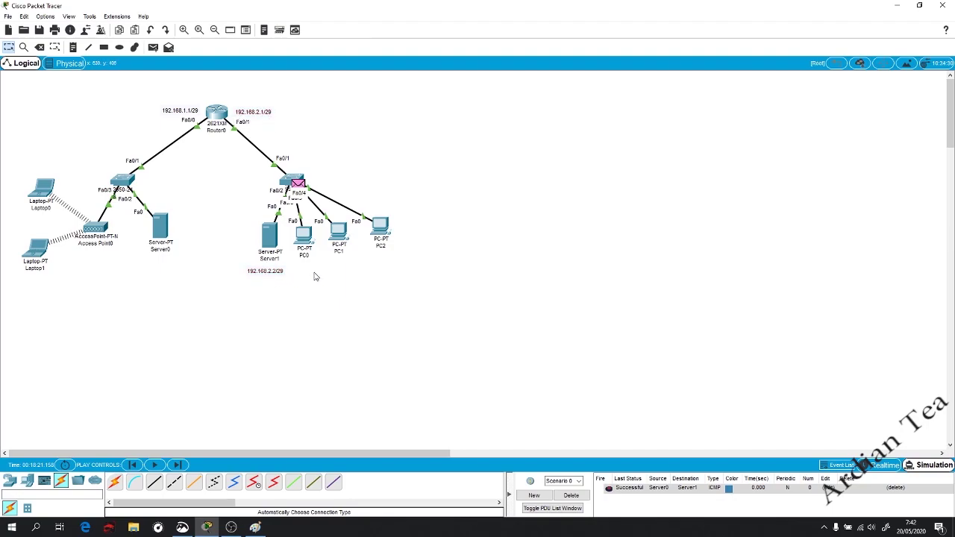
- Place a note reading 192.168.2.3/29 below PC0
click(73, 47)
click(304, 274)
text(192.168.2.3/29)
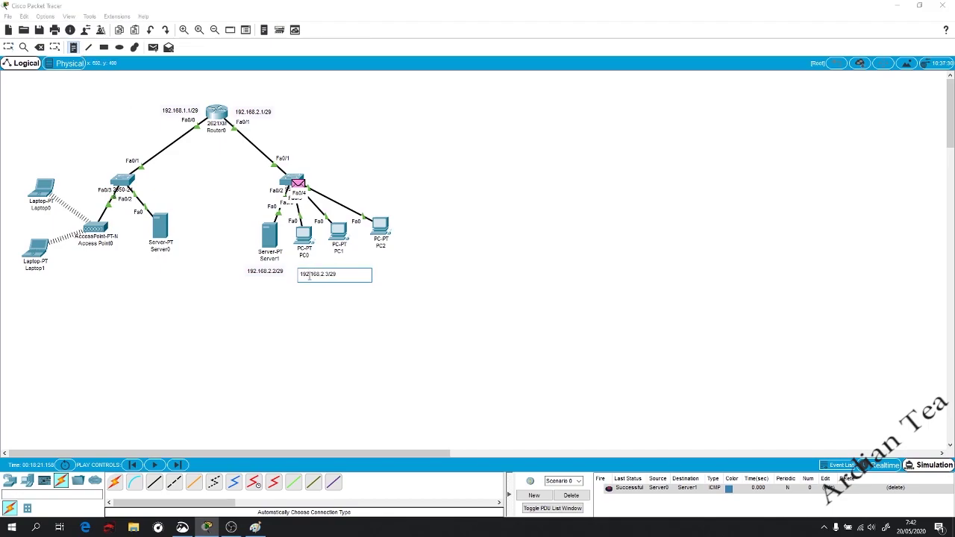
- Add a note reading 192.168.2.4/29 below PC1, and spread PC2 and PC1 apart to make room for the labels
click(527, 231)
text(192.168.2.4/29)
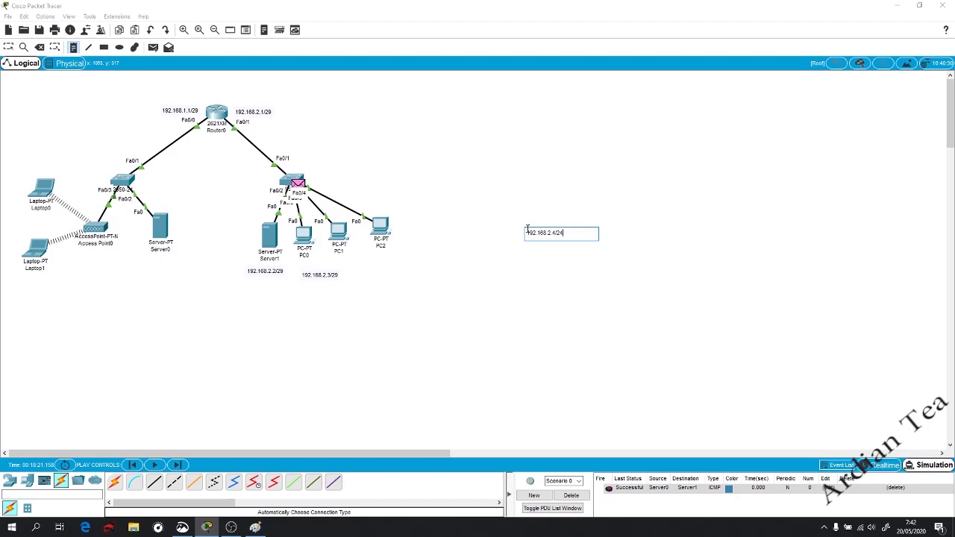
key(Escape)
drag(532, 238, 354, 274)
drag(382, 239, 393, 208)
drag(341, 239, 364, 235)
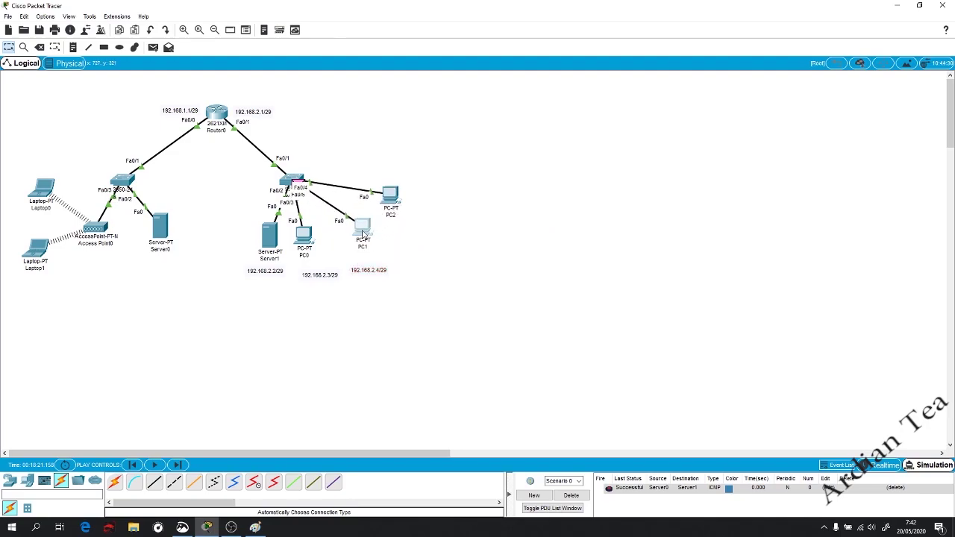
- Shift Server1 away from PC0 and align the 192.168.2.3/29 and 192.168.2.4/29 notes beneath PC0 and PC1
drag(275, 243, 236, 265)
drag(312, 277, 297, 274)
click(357, 272)
drag(356, 272, 359, 263)
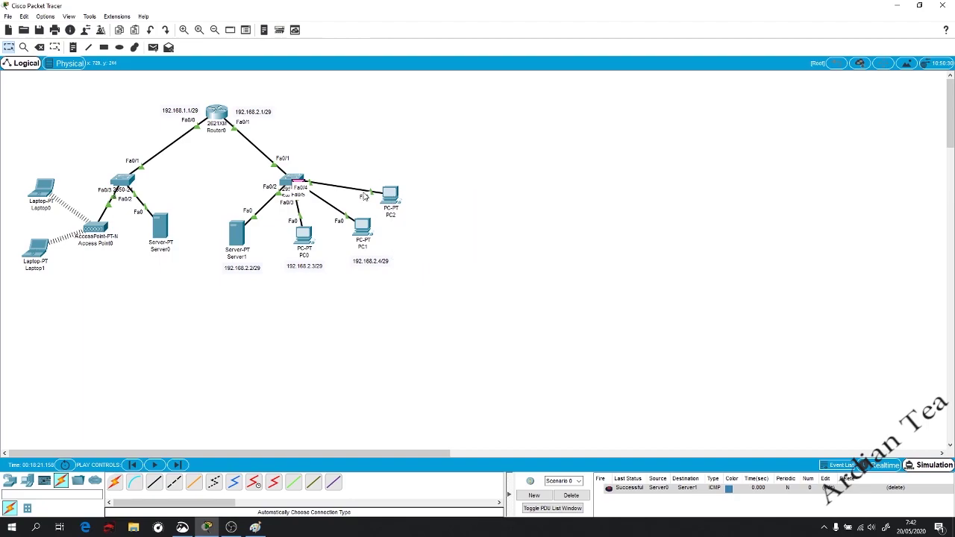
- Place a note reading 192.168.2.5/29 beside PC2, leave the note tool, and move the note closer to the PC
key(n)
click(418, 203)
text(IP)
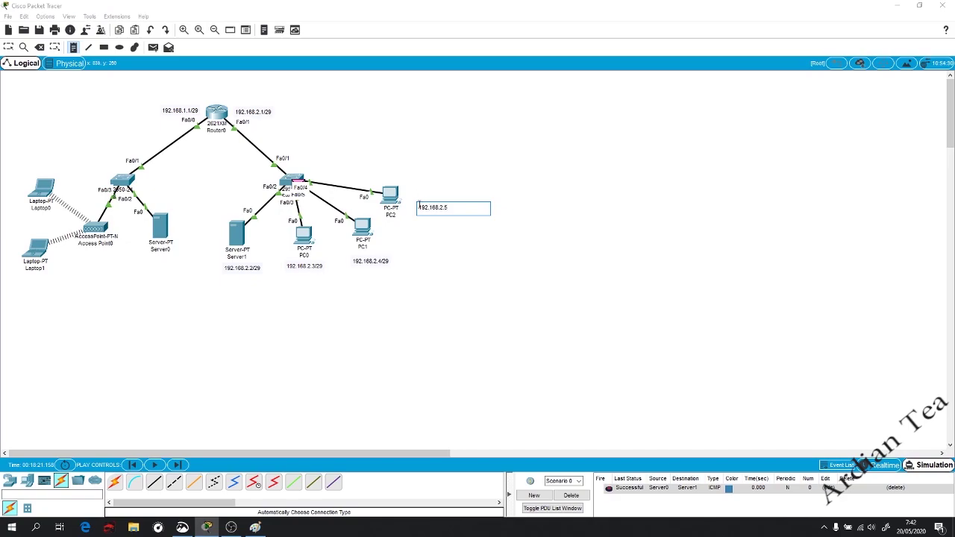
click(423, 278)
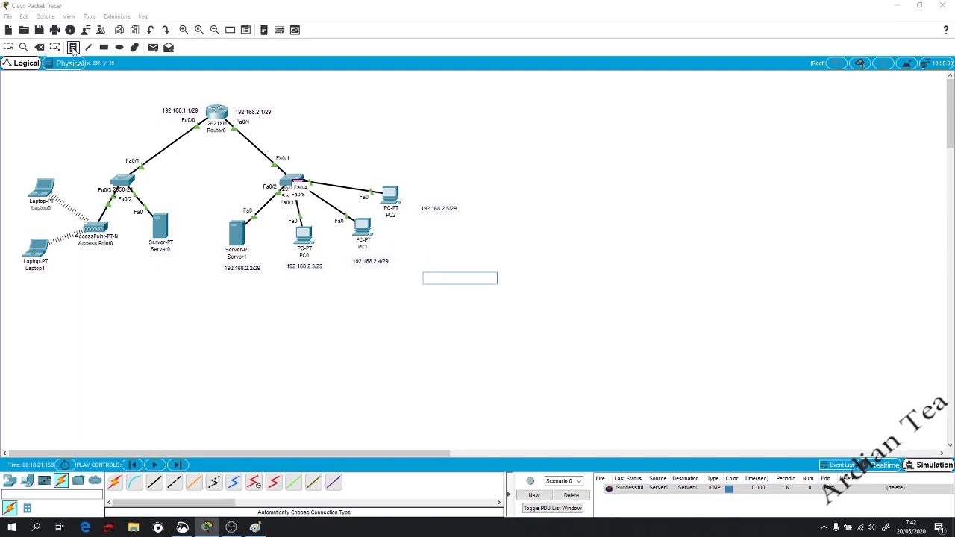
key(Escape)
drag(442, 212, 431, 204)
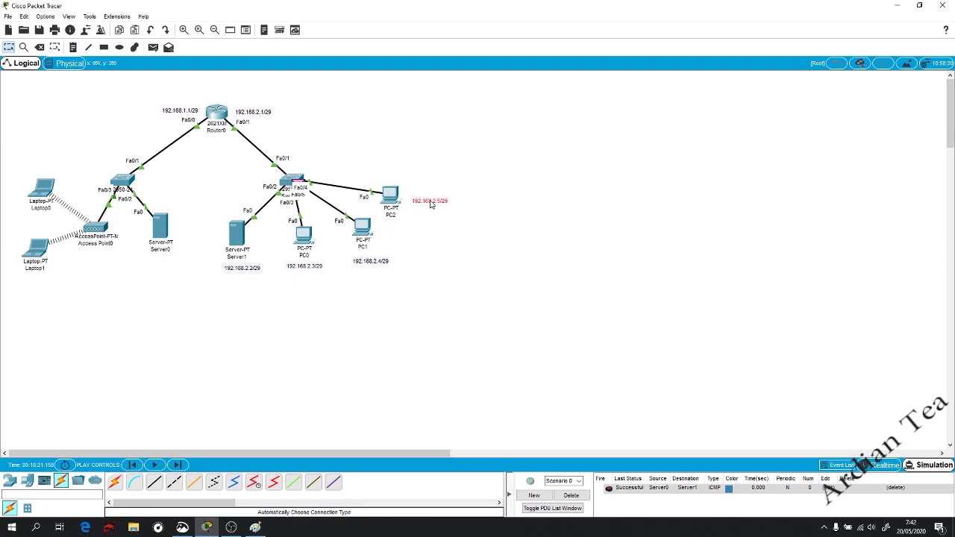
- Inspect the port and IP address details of PC2 and Laptop1
click(481, 253)
click(393, 206)
click(380, 170)
click(605, 113)
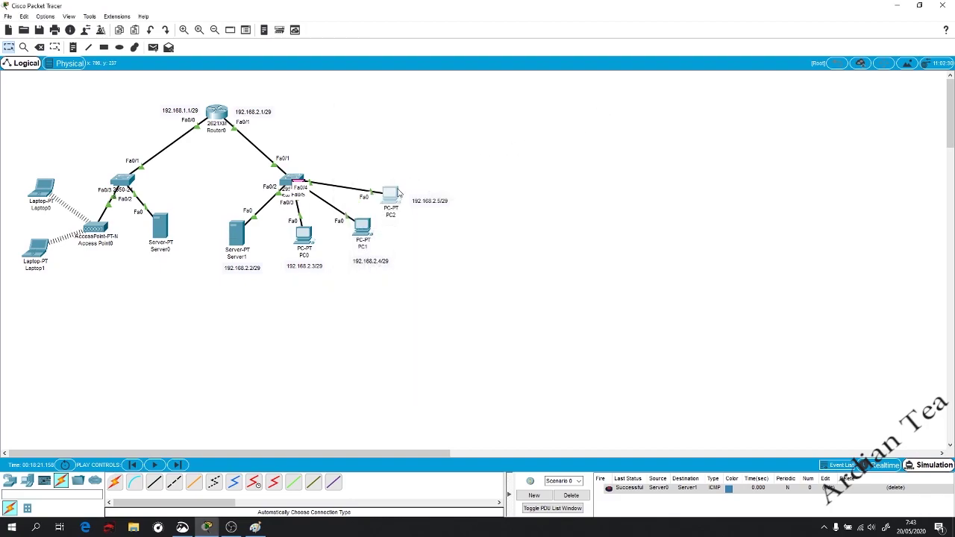
mouse_move(394, 196)
mouse_move(45, 257)
- Place a note reading 192.168.2.2/29 below Server0
click(73, 47)
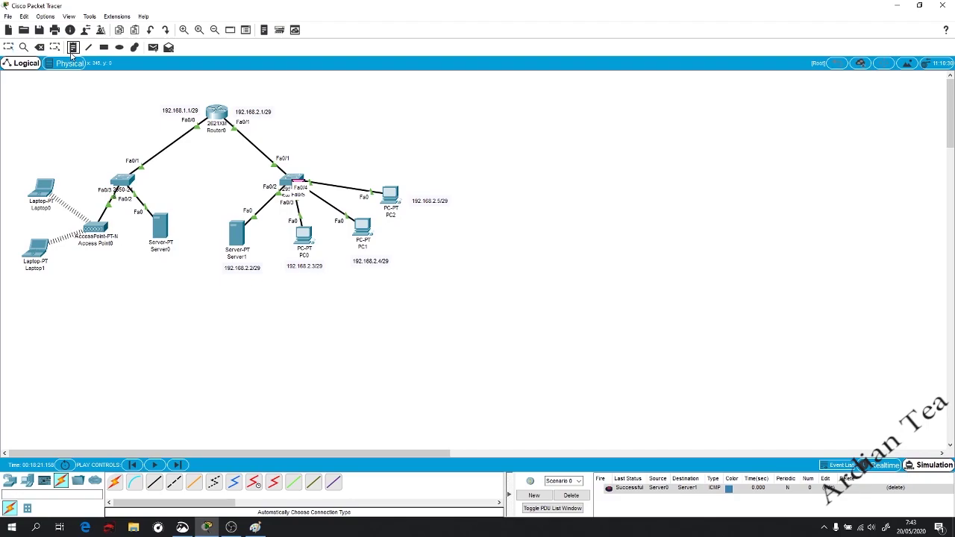
click(148, 260)
text(192.168.2.2/29)
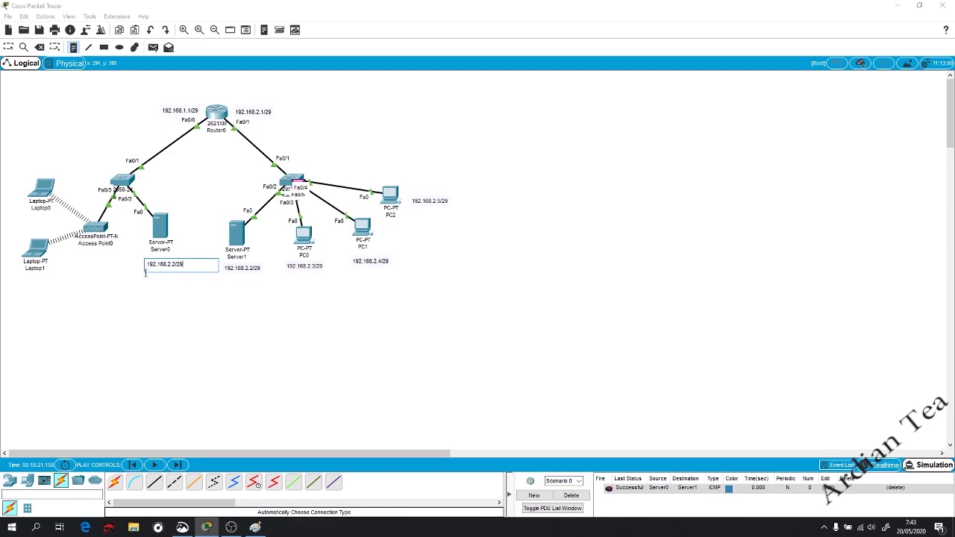
click(158, 317)
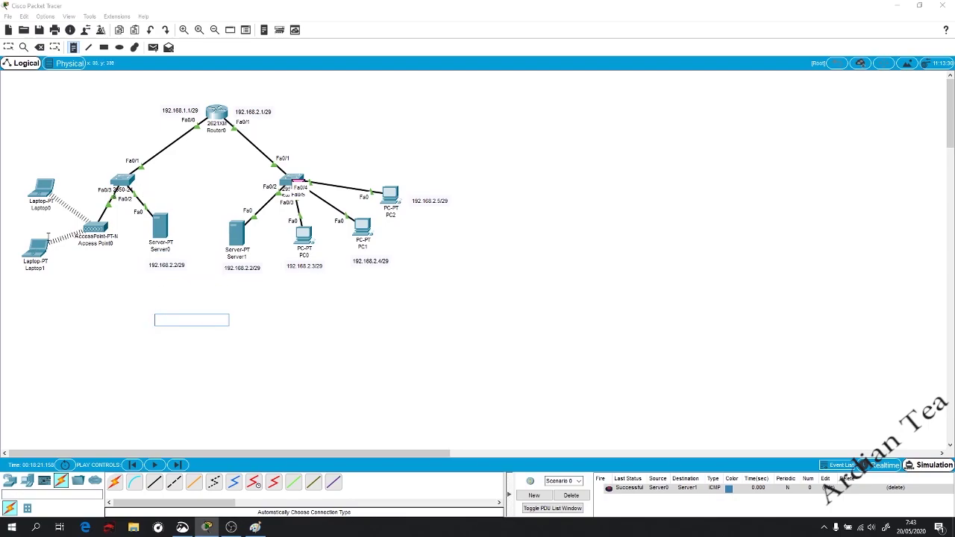
- Place a note reading 192.168.2.3/29 below Laptop1 and leave the note tool
click(25, 275)
text(192.168.2.3/29)
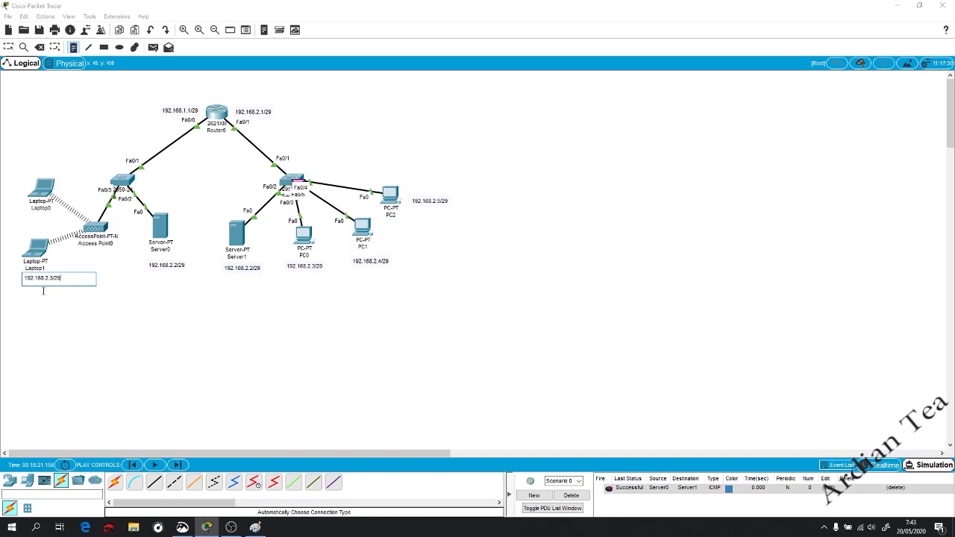
click(69, 321)
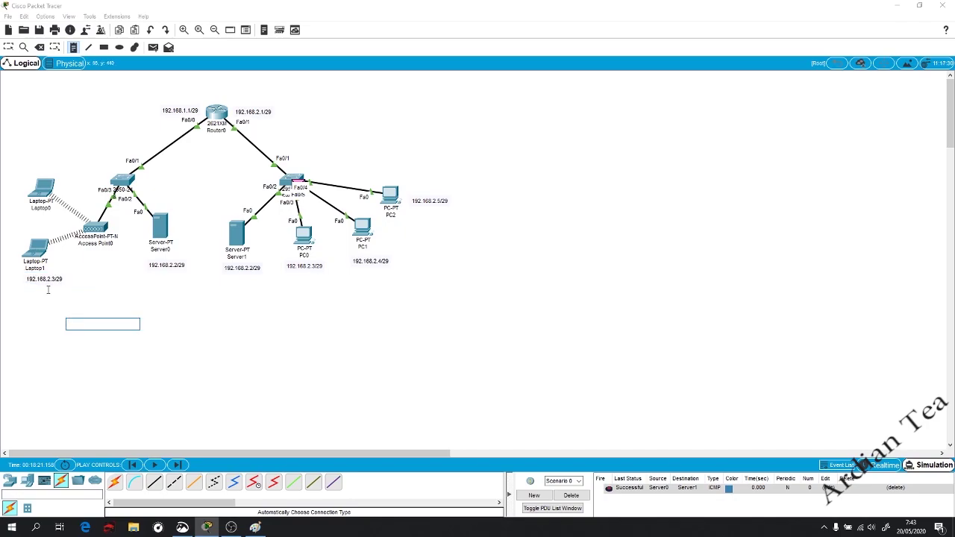
click(9, 47)
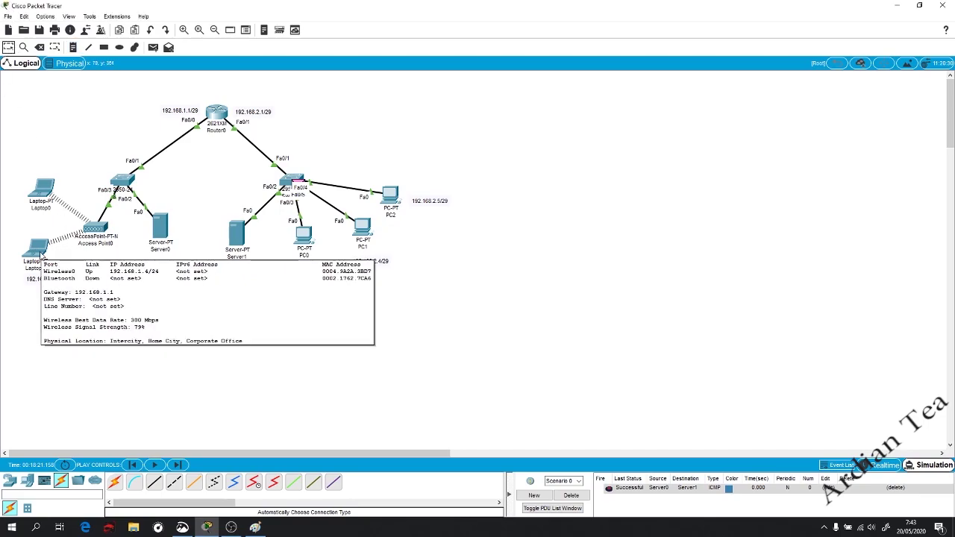
- Correct the note below Server0 to read 192.168.1.2/29
double_click(169, 265)
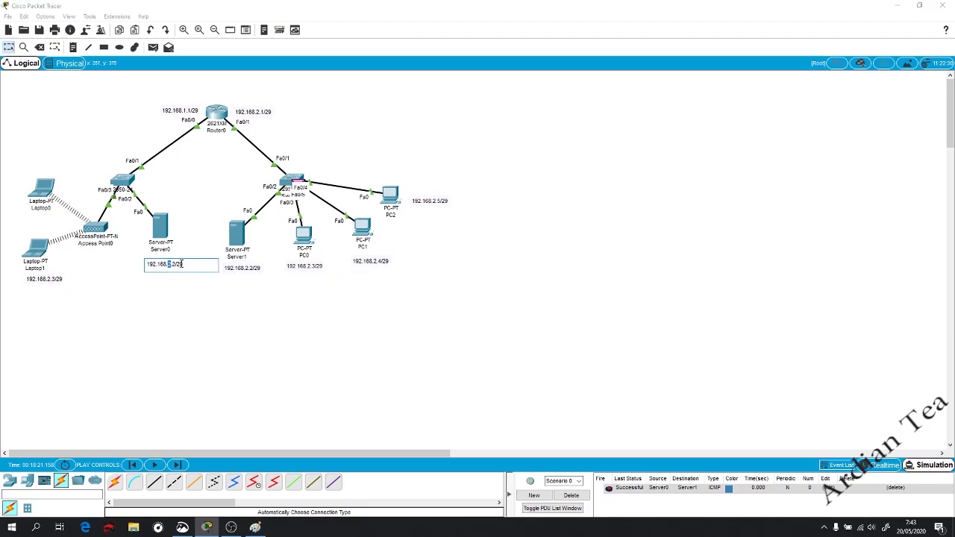
key(Return)
key(BackSpace)
- Correct the note below Laptop1 to read 192.168.1.3/29 and move it beneath Laptop0
click(50, 280)
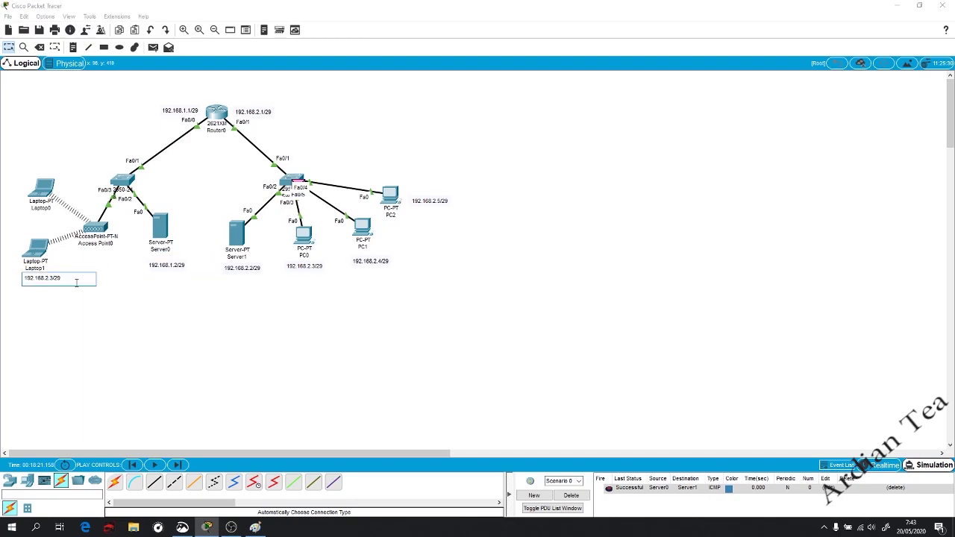
text(1)
key(Return)
key(BackSpace)
click(88, 317)
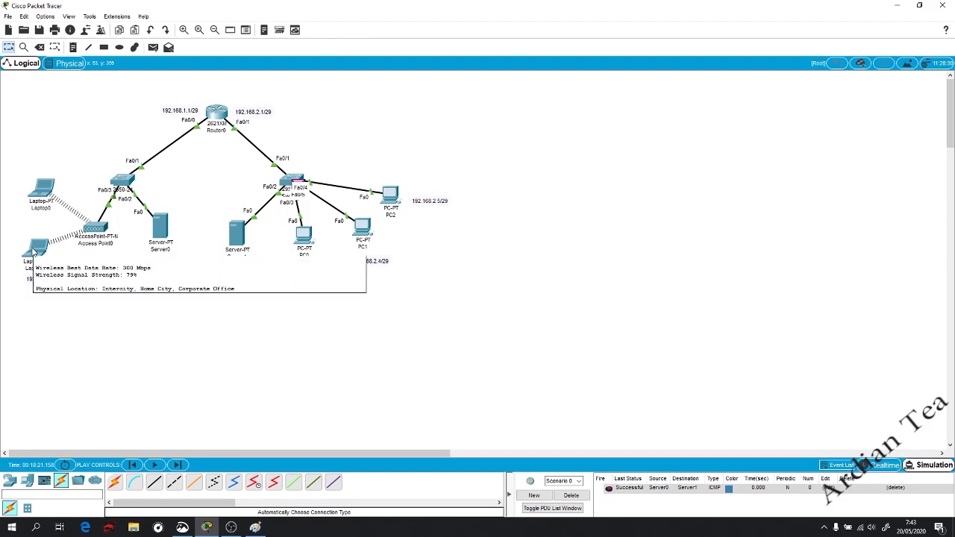
drag(41, 282, 41, 219)
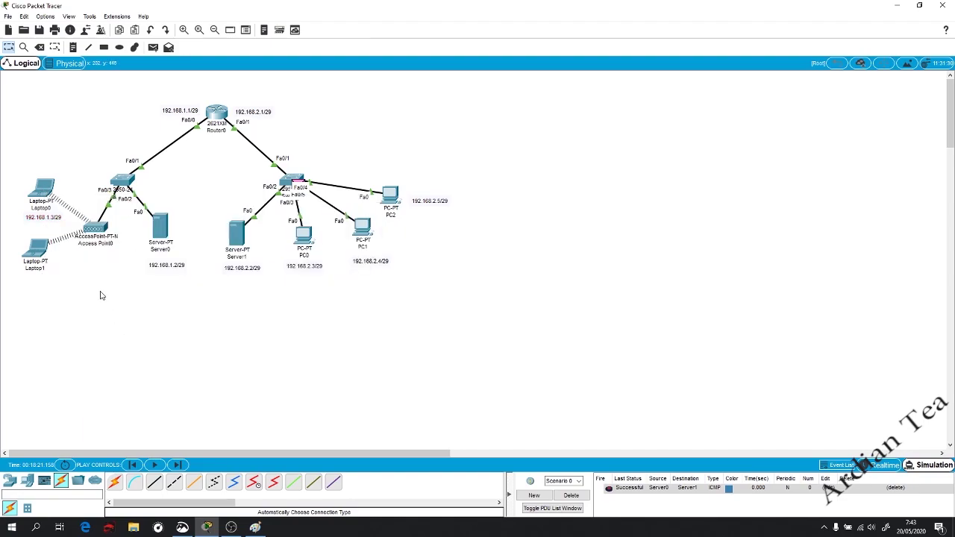
- Place a note reading 192.168.1.4/29 below Laptop1 and return to the selection tool
click(73, 47)
click(27, 287)
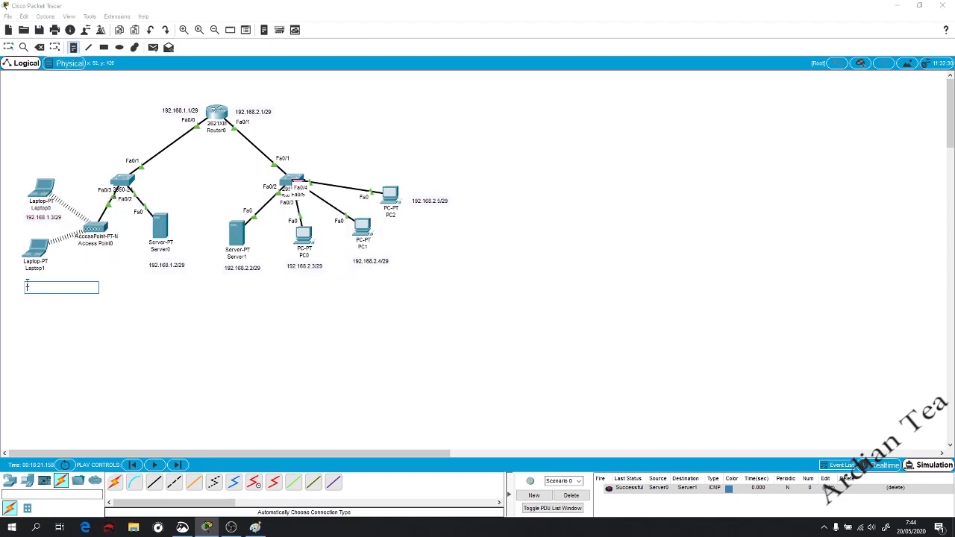
text(192.168.1.4/29)
click(110, 331)
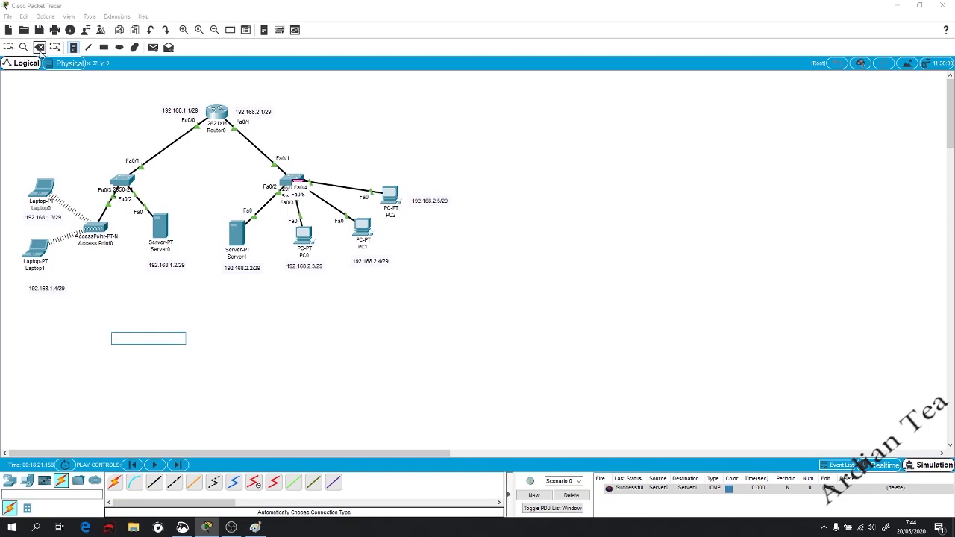
click(8, 47)
- Nudge the Laptop1 note, Server0 and the Server0 note so each label sits directly beneath its device
drag(49, 292, 43, 285)
drag(168, 234, 165, 231)
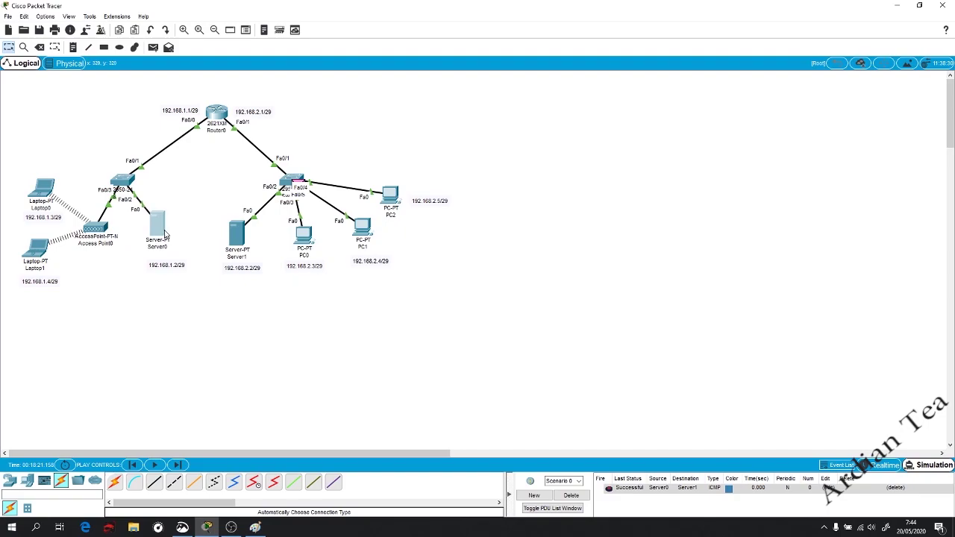
drag(166, 269, 159, 264)
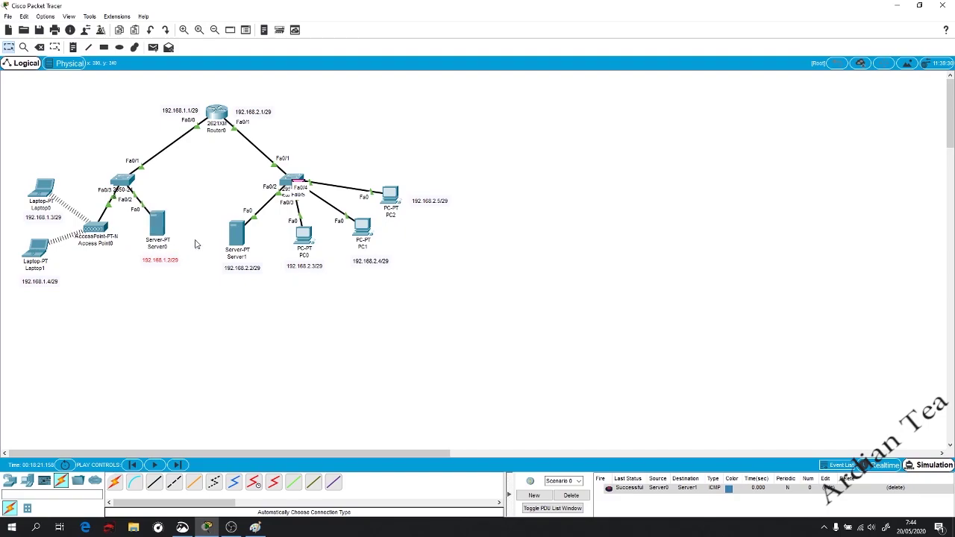
- Check the assignment's task list in Snip & Sketch, return to Packet Tracer, and briefly view Laptop1's desktop applications
click(182, 528)
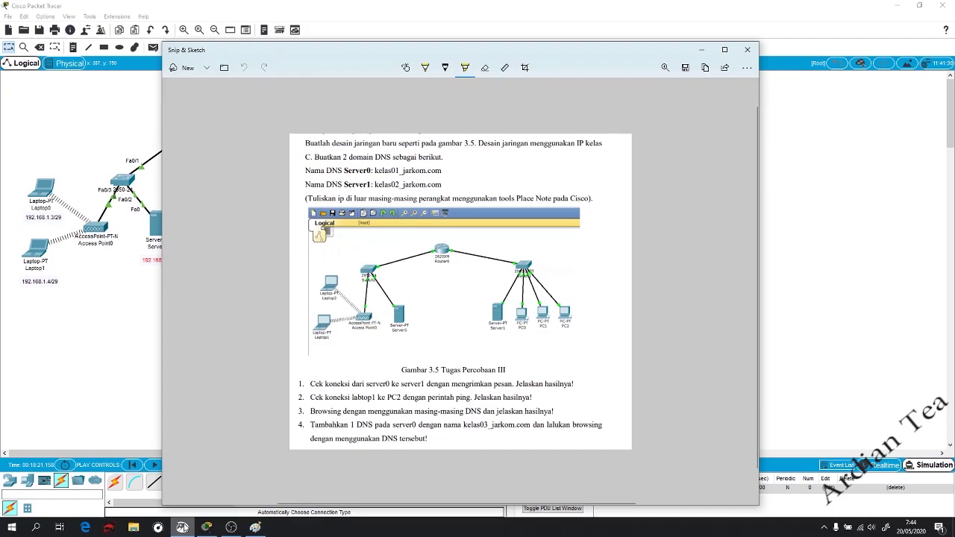
click(182, 528)
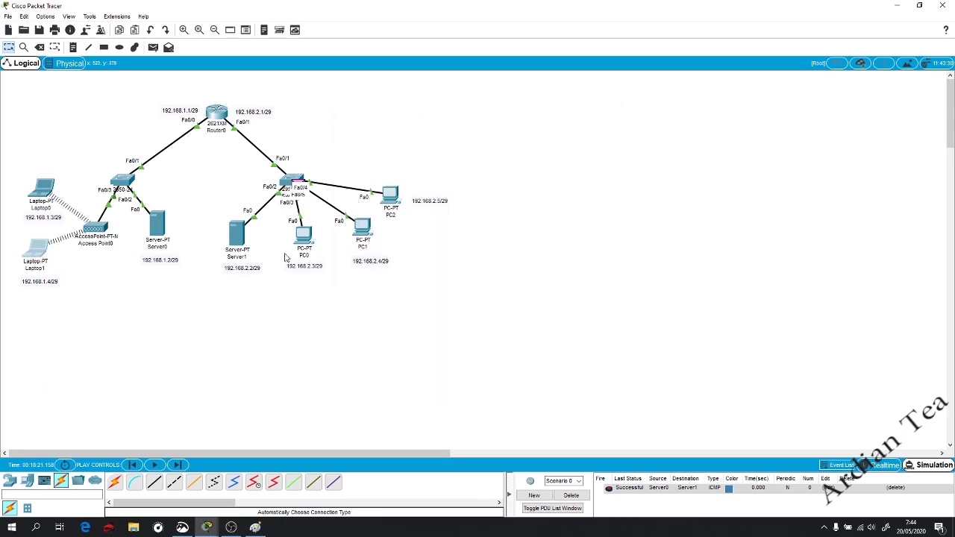
click(39, 254)
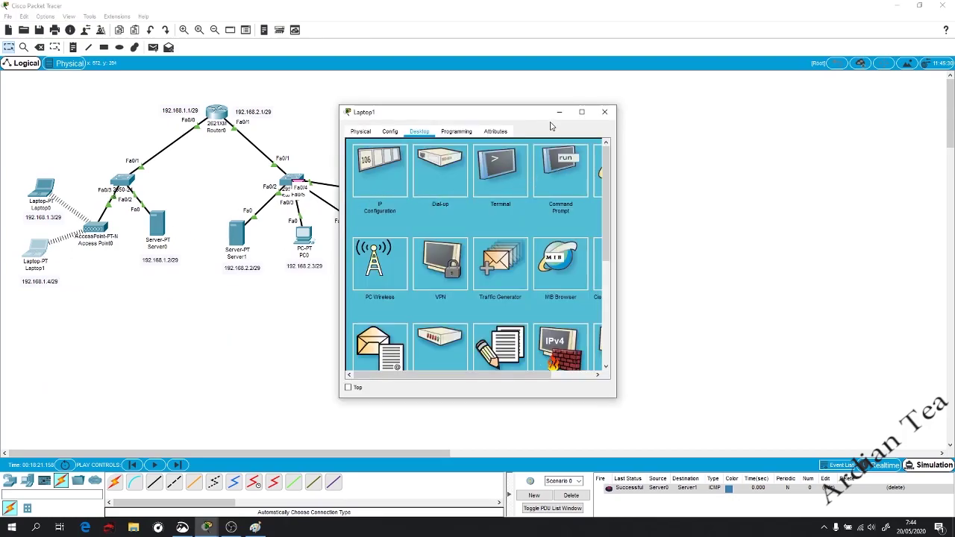
click(605, 112)
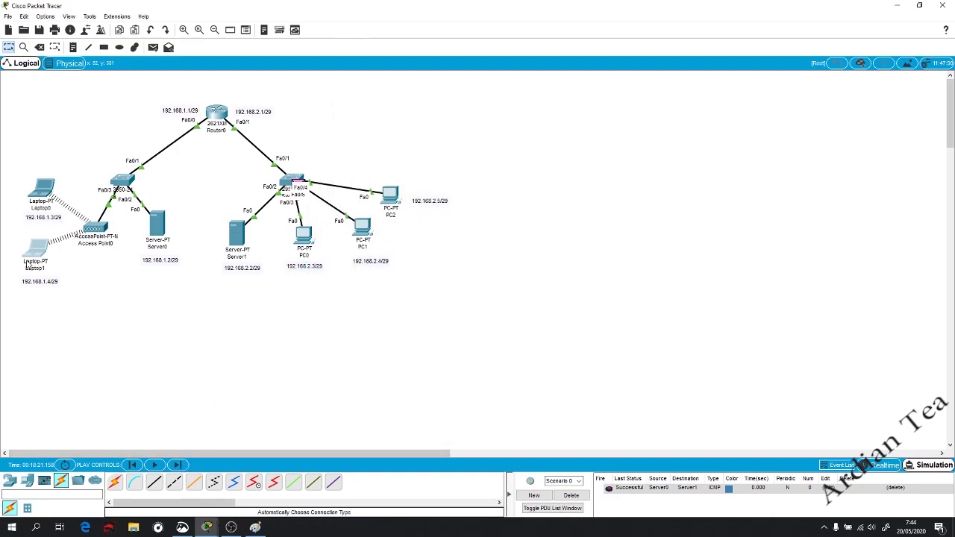
- Ping PC2 at 192.168.2.5 from Laptop1's Command Prompt and switch to Realtime mode so the ping runs
click(37, 250)
click(556, 171)
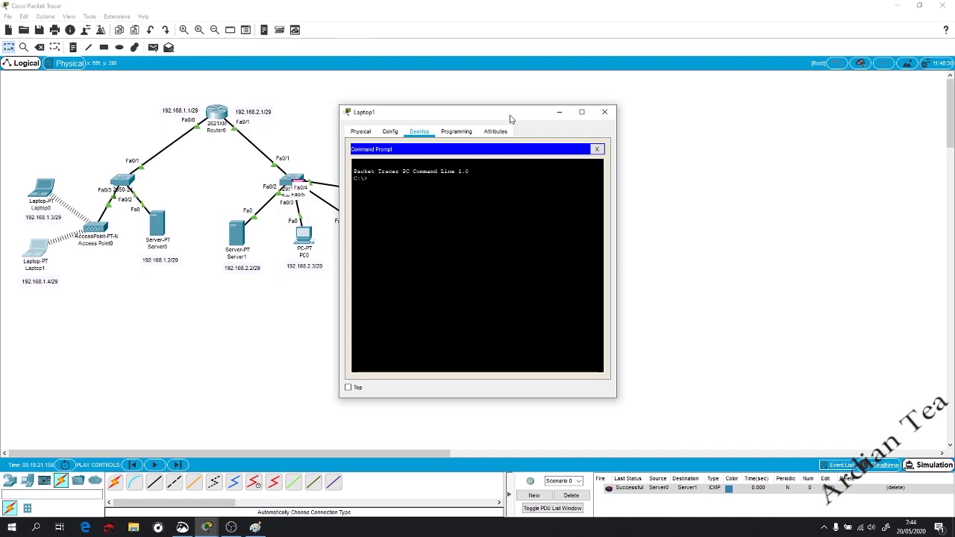
drag(540, 159, 638, 157)
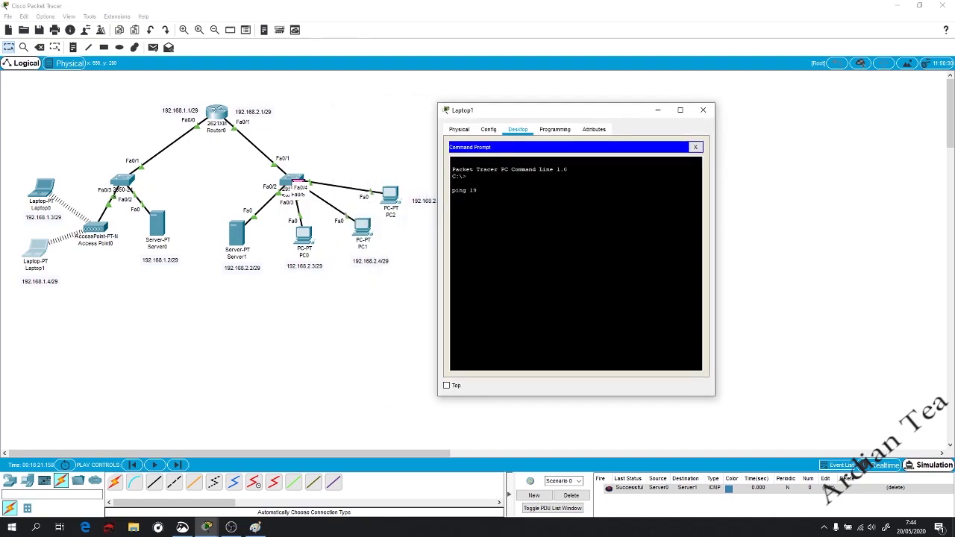
key(Return)
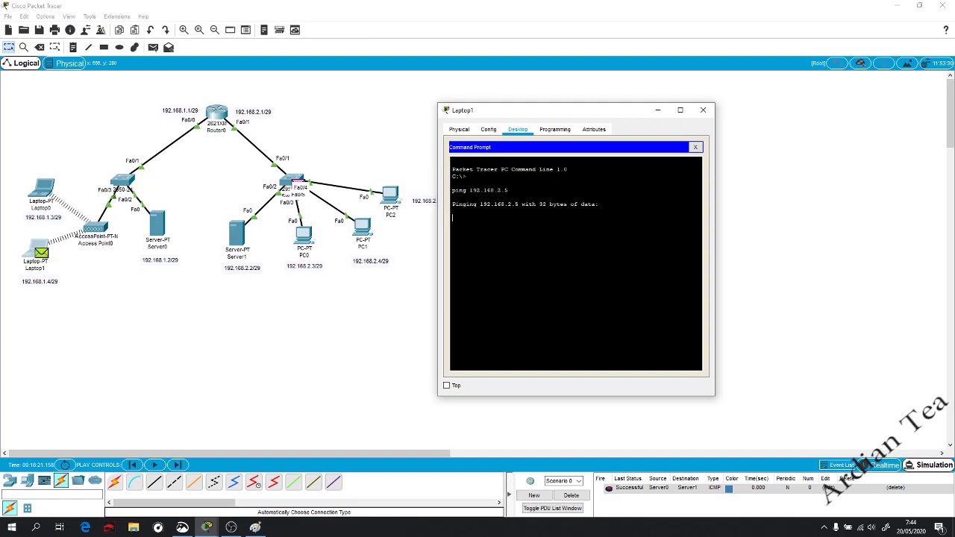
click(874, 466)
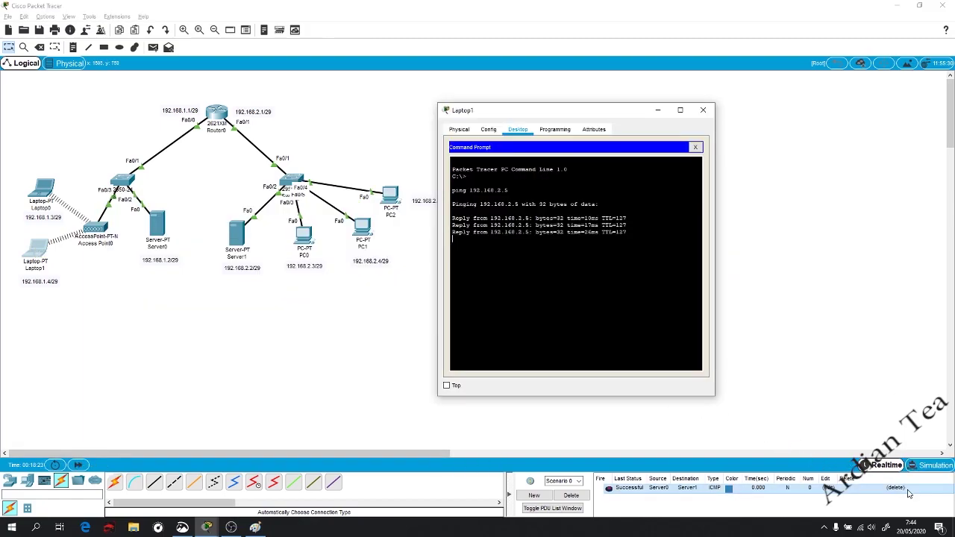
- Switch back to Simulation mode, repeat the ping to 192.168.2.5 from Laptop1, and play the packet simulation
click(948, 466)
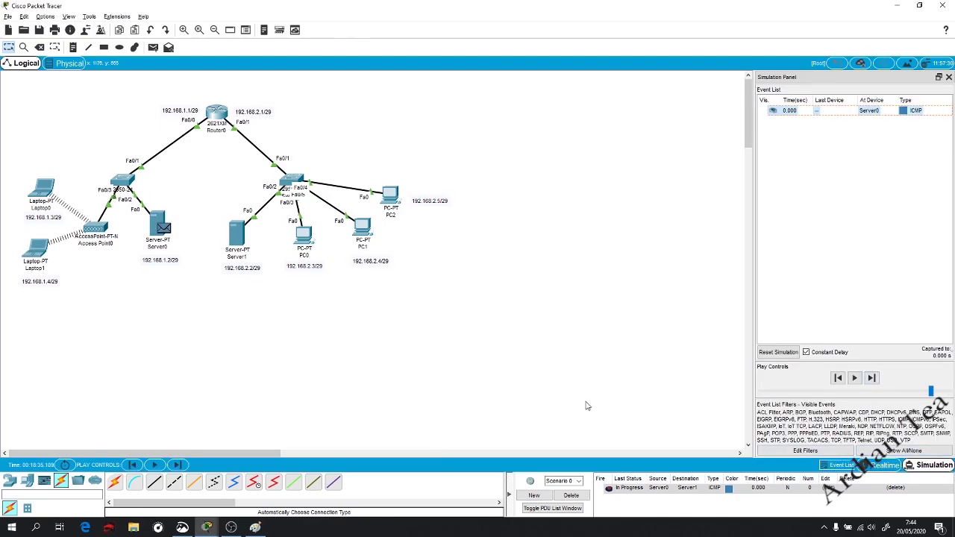
key(Up)
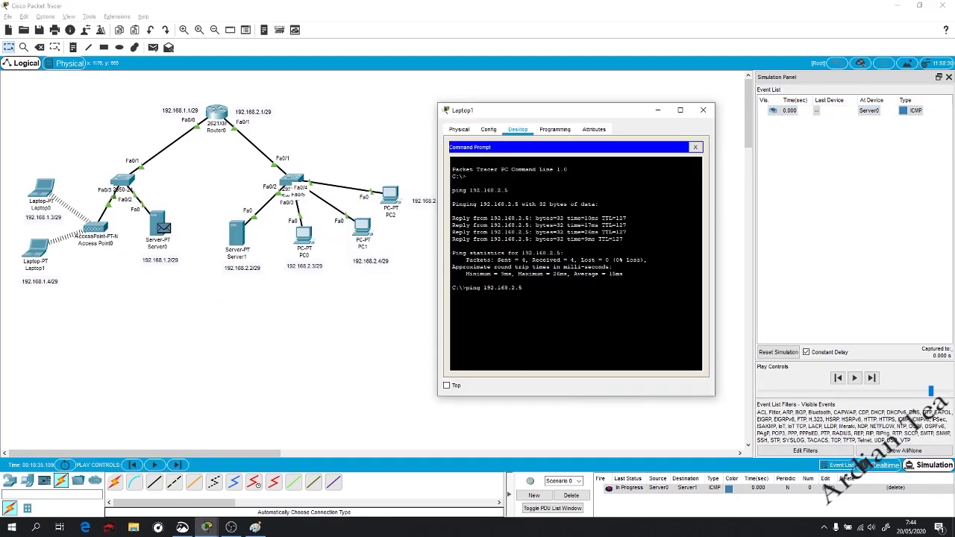
key(Return)
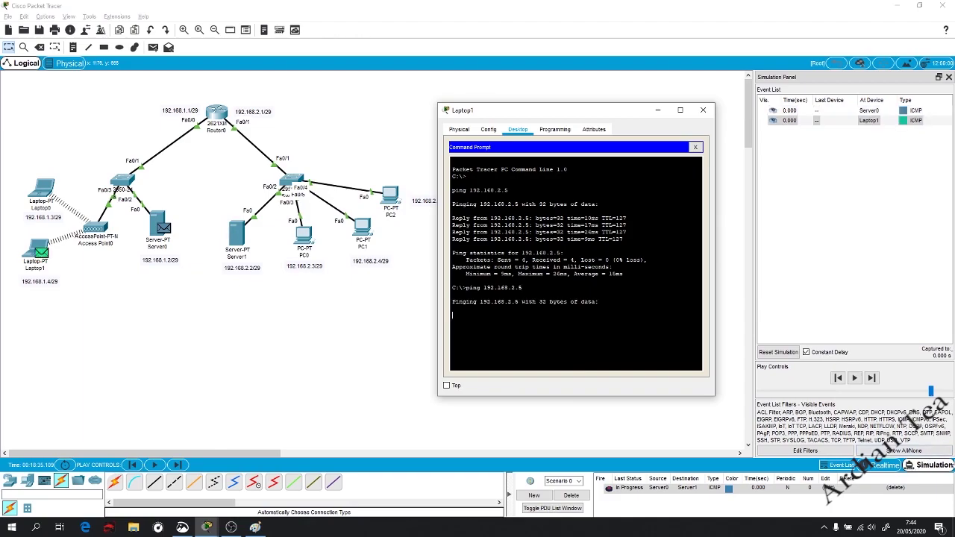
click(854, 377)
mouse_move(255, 528)
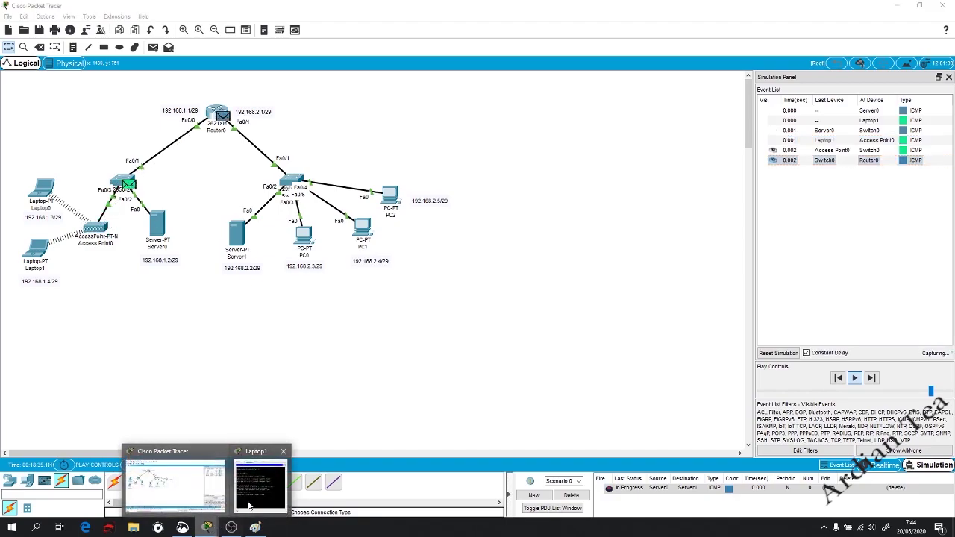
- Stop the running simulation, then reset it and delete the scenario holding the Server0-to-Server1 test packet
click(293, 427)
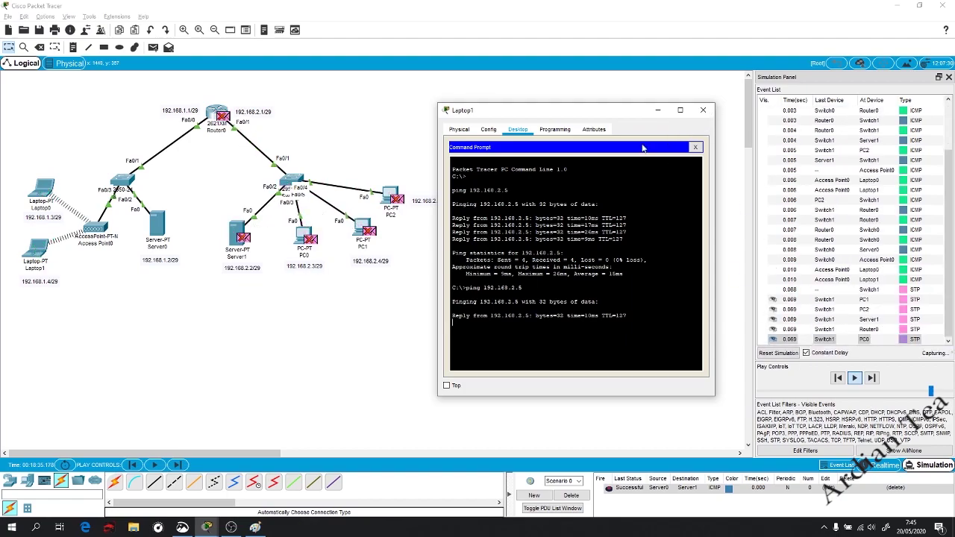
click(706, 114)
click(855, 378)
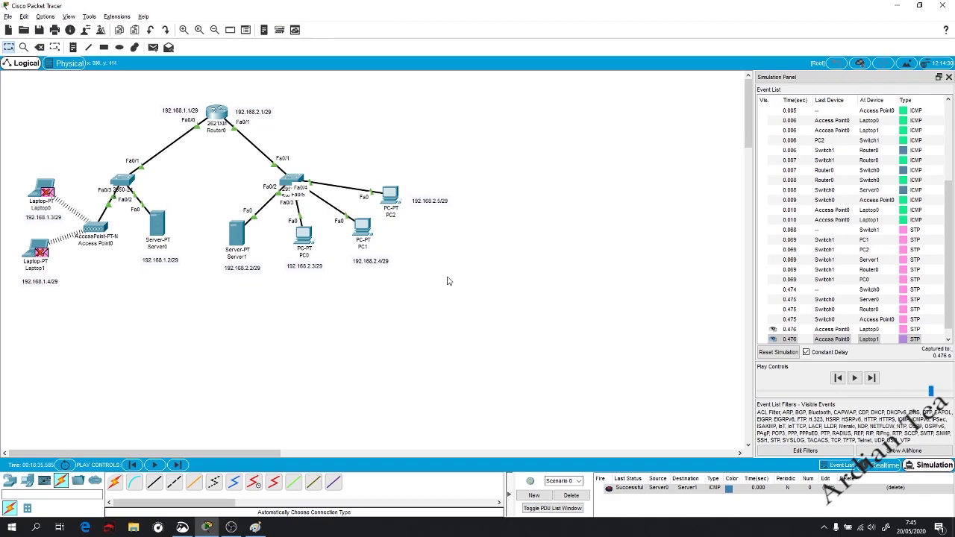
click(776, 353)
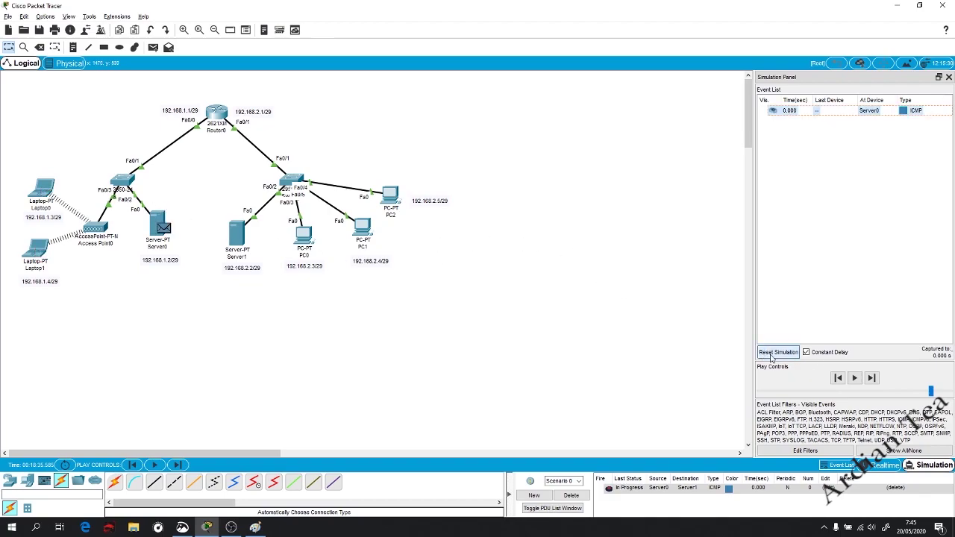
click(582, 495)
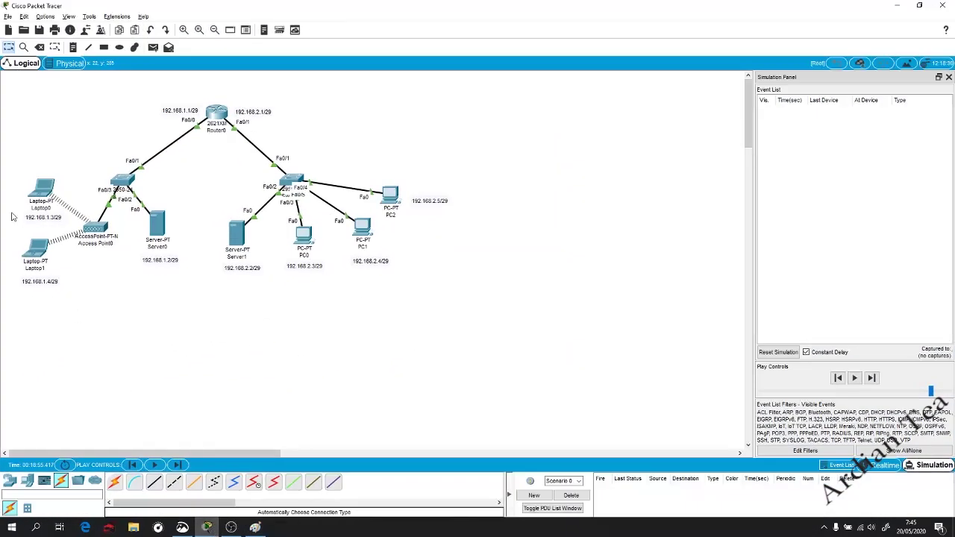
- Repeat the ping to 192.168.2.5 from Laptop1's Command Prompt and play the packet simulation
click(34, 248)
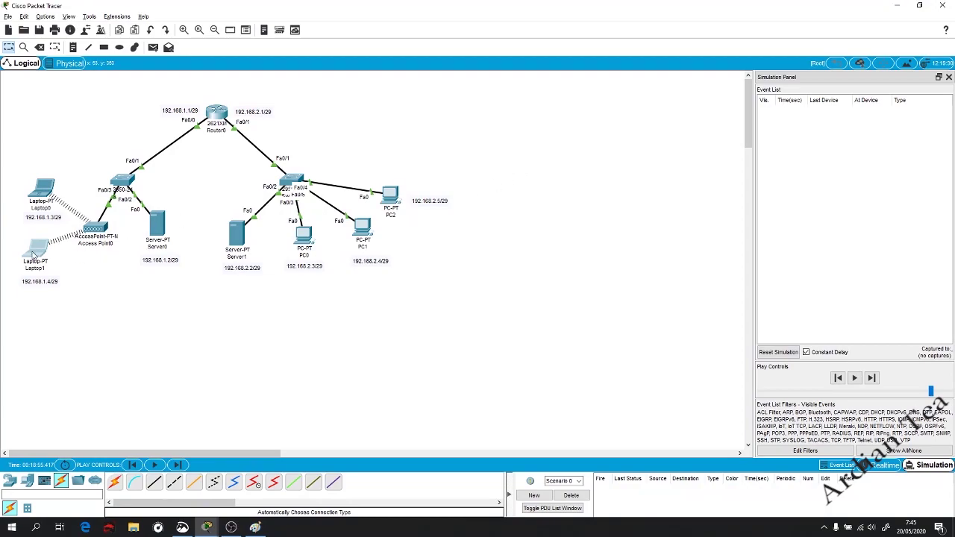
click(34, 256)
mouse_move(207, 528)
click(280, 485)
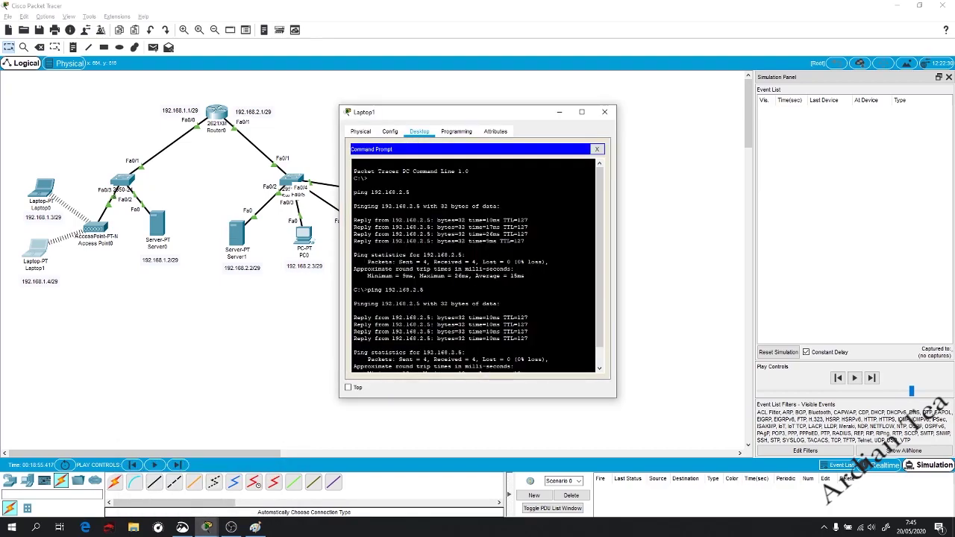
key(Up)
key(Return)
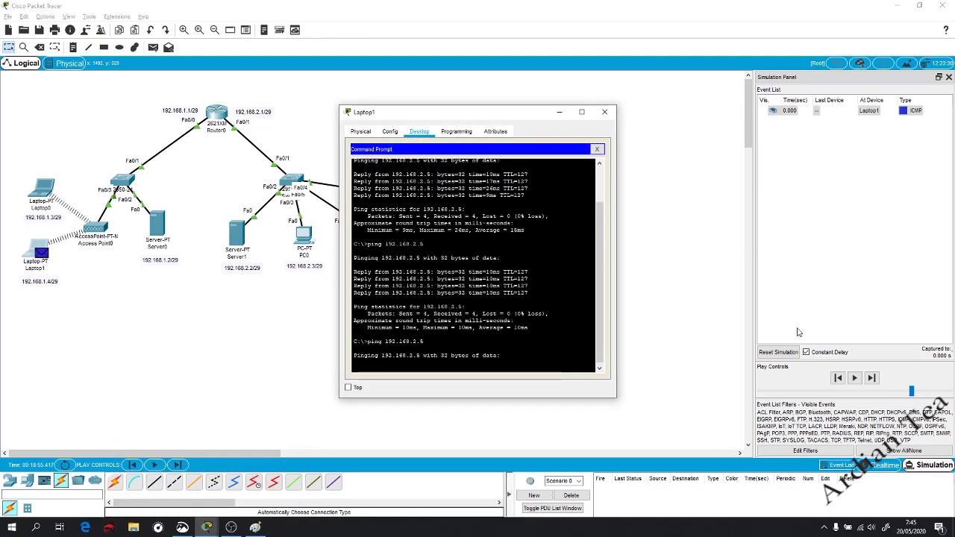
click(855, 379)
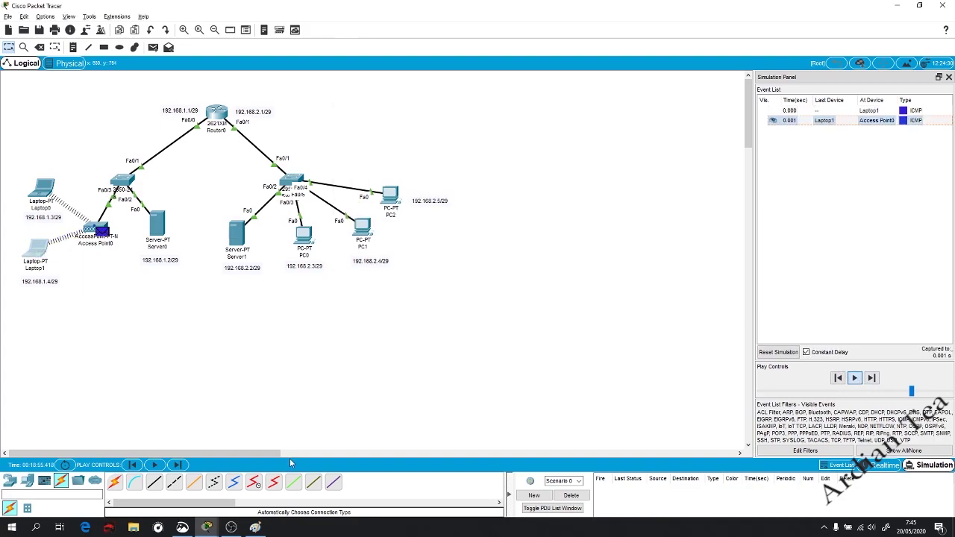
- Watch the ping replies in Laptop1's Command Prompt, then close its window and return to Realtime mode
mouse_move(211, 527)
click(237, 501)
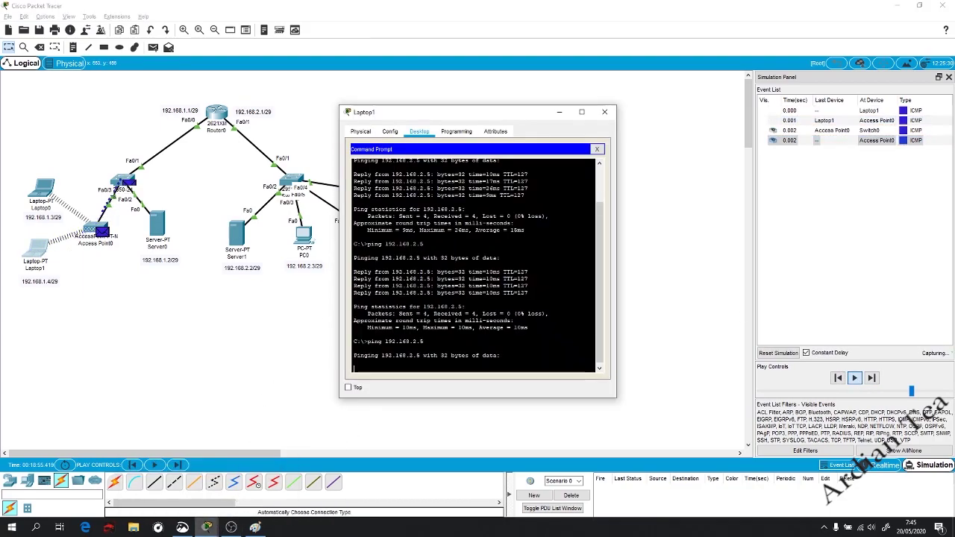
drag(446, 116, 536, 93)
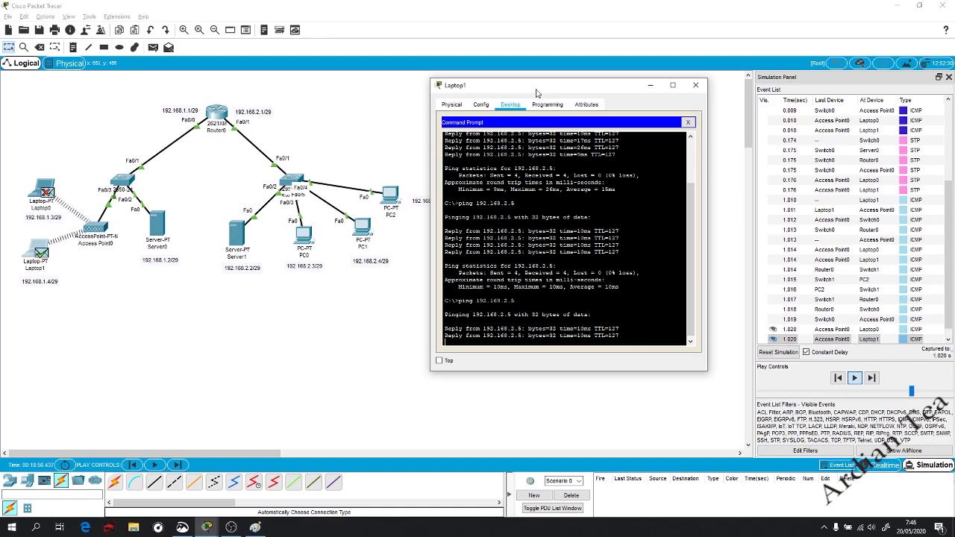
click(696, 84)
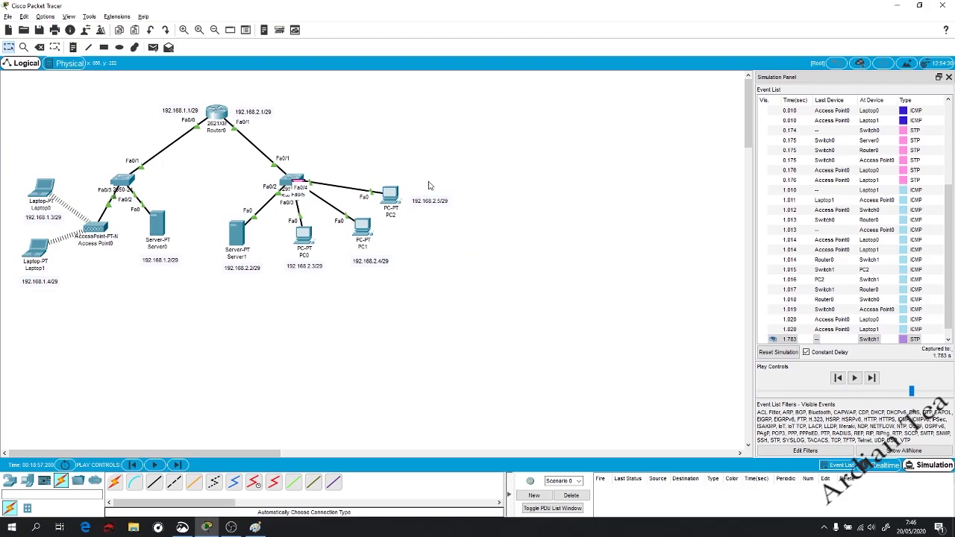
click(885, 465)
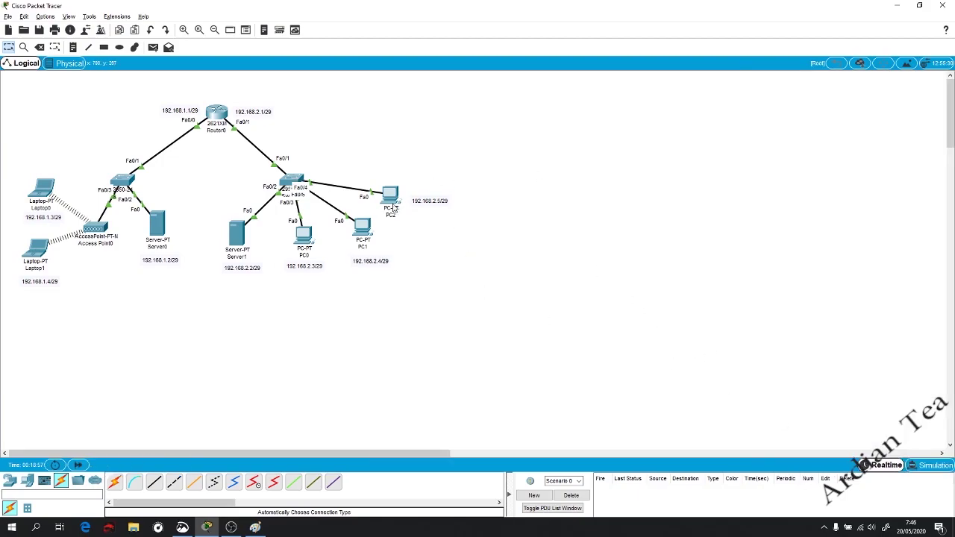
- Review PC2's IP address, subnet mask and default gateway in its IP configuration, then close the window
click(391, 197)
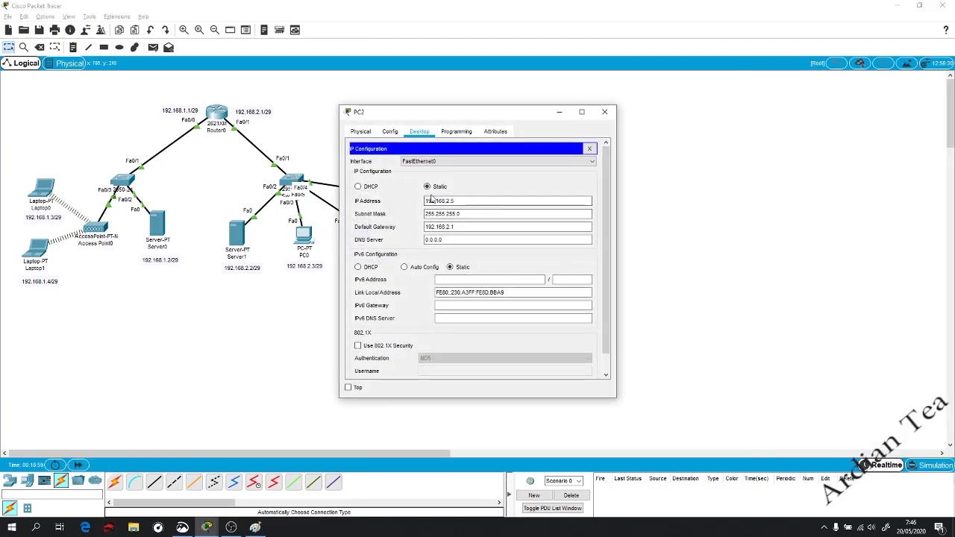
key(Tab)
key(Tab)
click(470, 227)
click(605, 112)
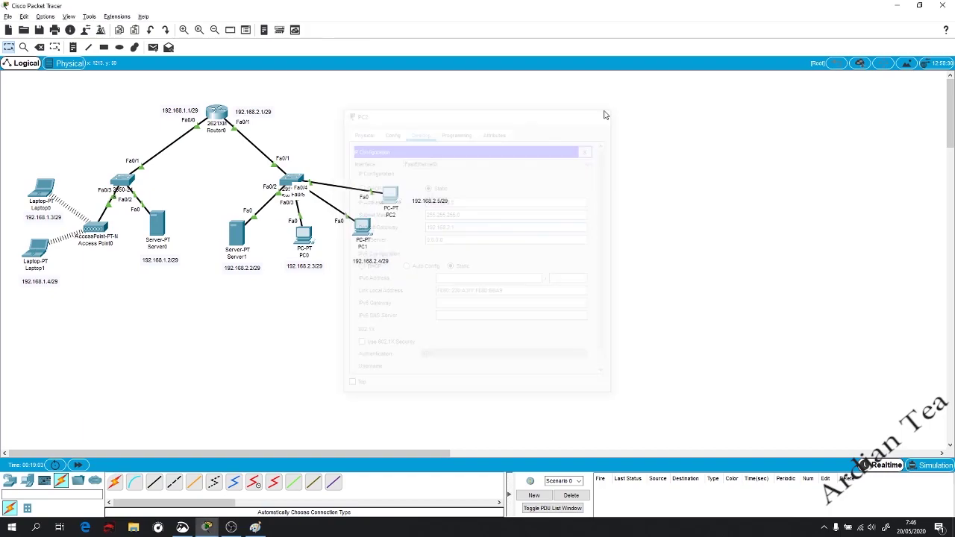
- Switch to Paint and draw a blue rectangle about 226 × 282 px for the first network area
click(255, 528)
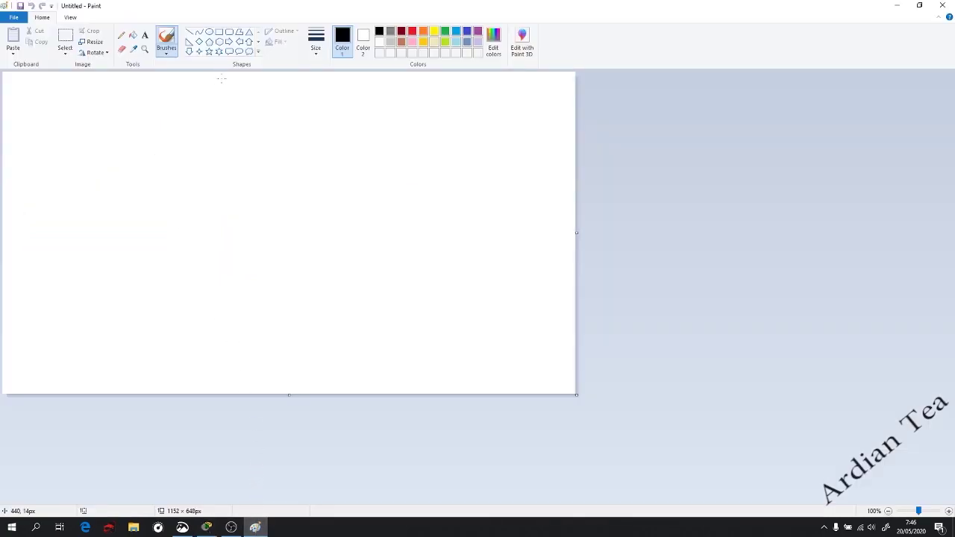
click(219, 31)
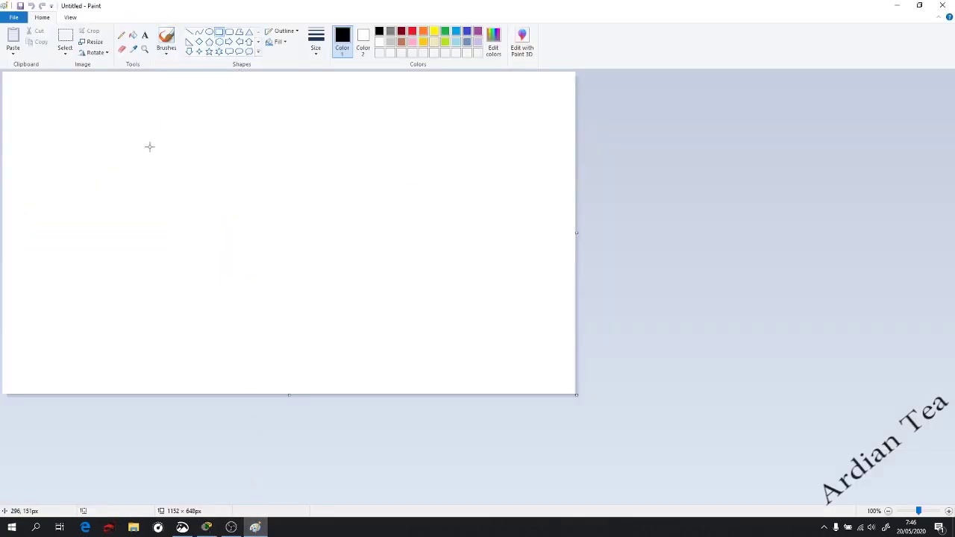
click(433, 32)
click(413, 32)
drag(44, 197, 157, 338)
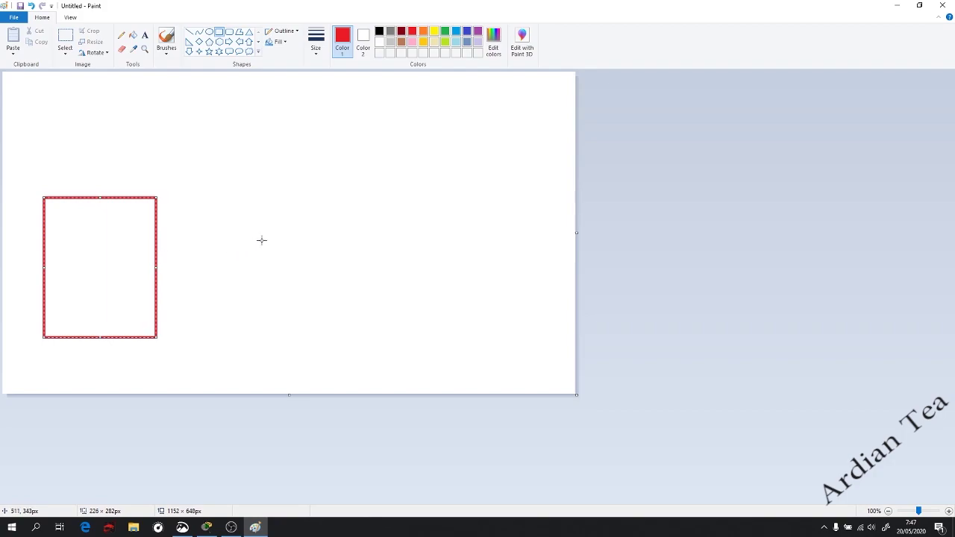
click(456, 31)
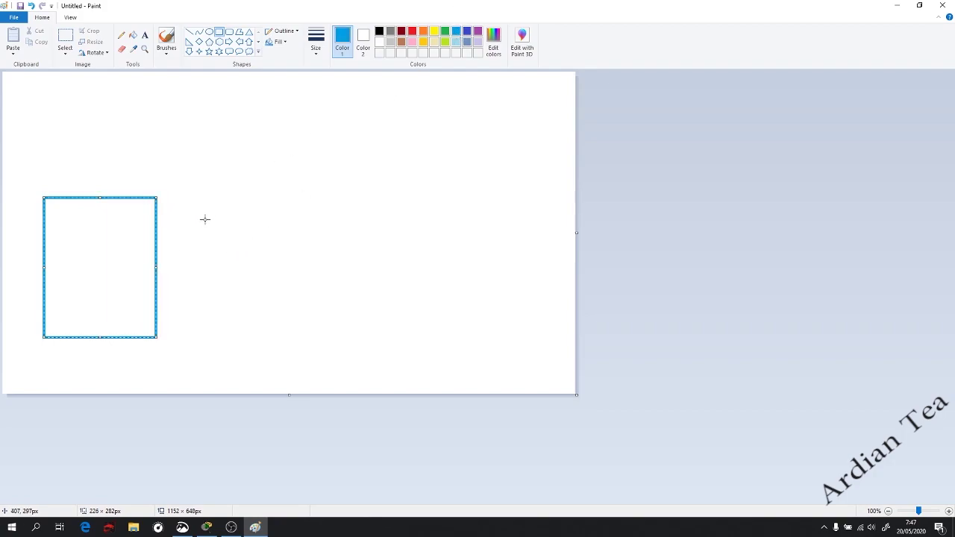
drag(254, 199, 328, 312)
key(Delete)
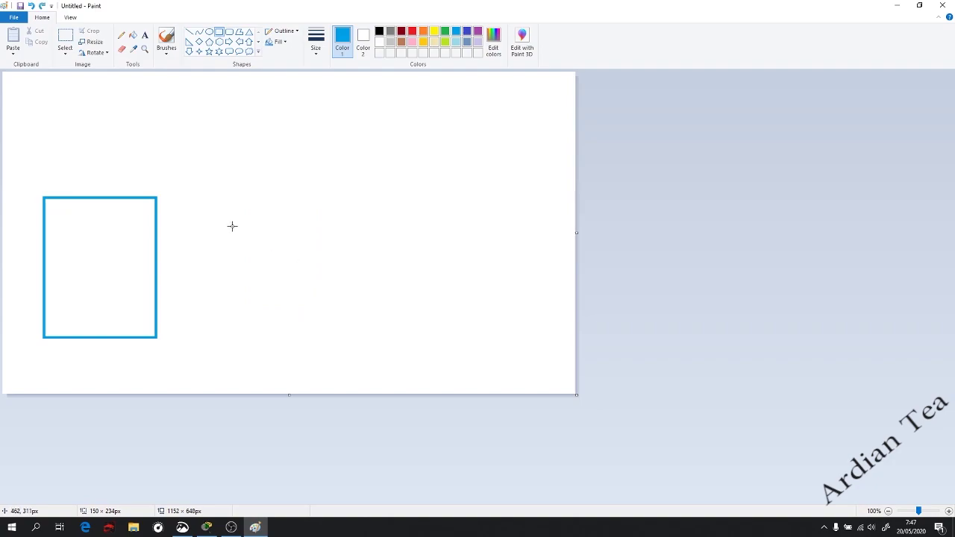
drag(232, 204, 319, 329)
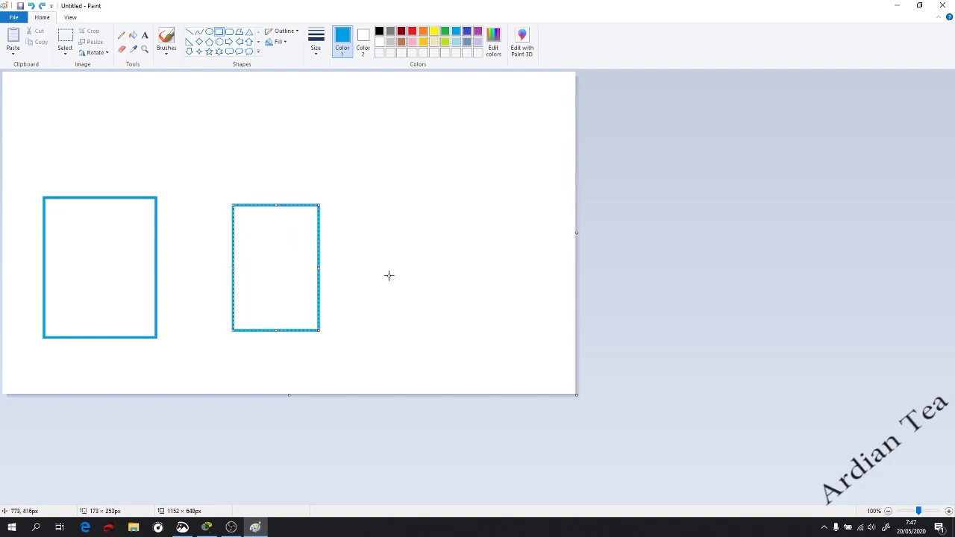
drag(321, 278, 332, 277)
key(ctrl+z)
key(ctrl+z)
- Draw a red rectangle about 215 × 280 px beside the blue one
click(412, 31)
drag(195, 198, 302, 338)
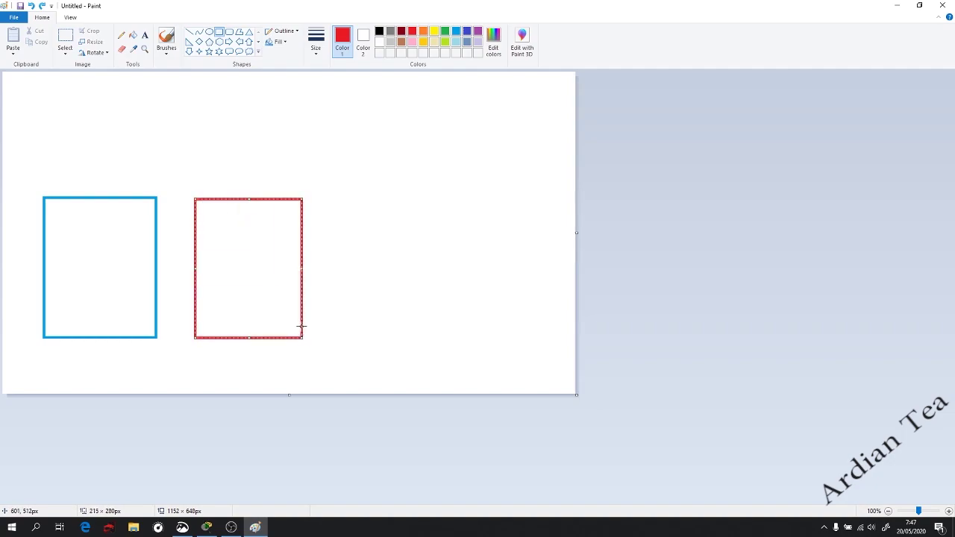
- Label the blue rectangle "RT A" and the red rectangle "RT B" with black text beneath them
click(144, 35)
click(379, 31)
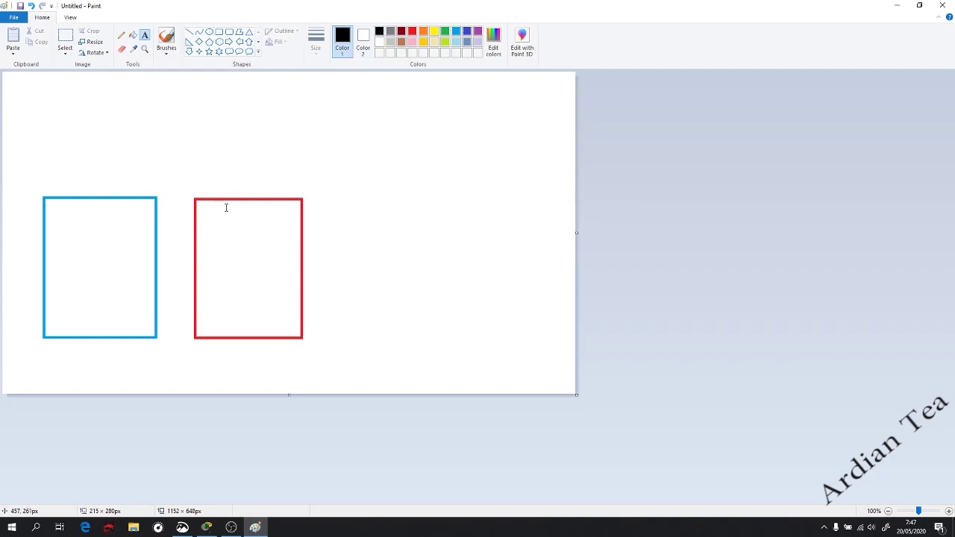
click(44, 352)
key(ctrl+a)
text(RT)
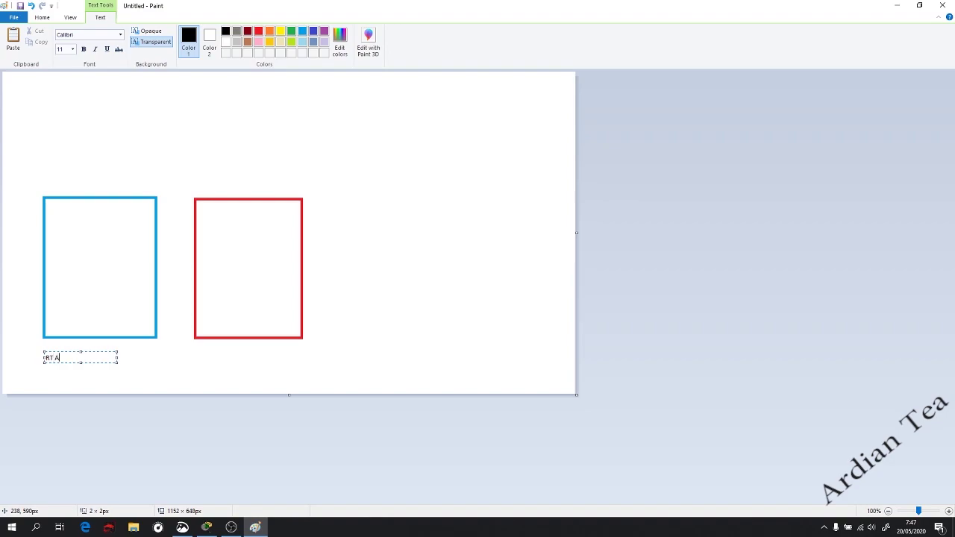
text( A)
click(217, 363)
click(217, 353)
click(401, 259)
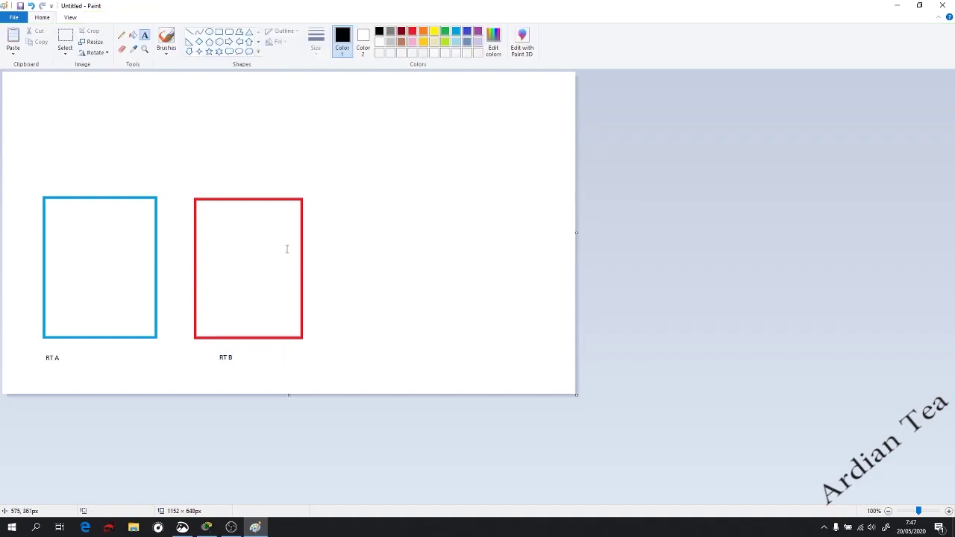
- Draw six small blue ellipses inside the RT A rectangle and six small red ellipses inside the RT B rectangle
click(210, 33)
click(456, 30)
drag(54, 207, 123, 230)
mouse_move(65, 243)
mouse_down()
mouse_move(119, 291)
mouse_move(83, 313)
mouse_move(123, 327)
mouse_up()
mouse_move(206, 216)
mouse_down()
mouse_move(221, 235)
mouse_move(280, 244)
mouse_up()
click(411, 30)
mouse_move(218, 255)
mouse_down()
mouse_move(261, 293)
mouse_move(264, 273)
mouse_move(288, 287)
mouse_up()
click(321, 134)
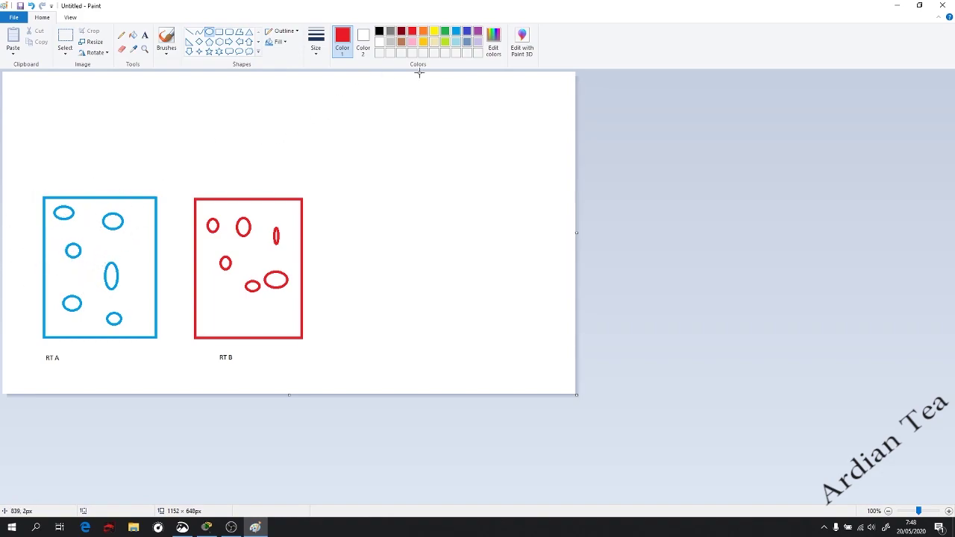
- Draw a yellow rectangle about 106 × 49 px above the gap between RT A and RT B
click(217, 33)
drag(148, 157, 201, 181)
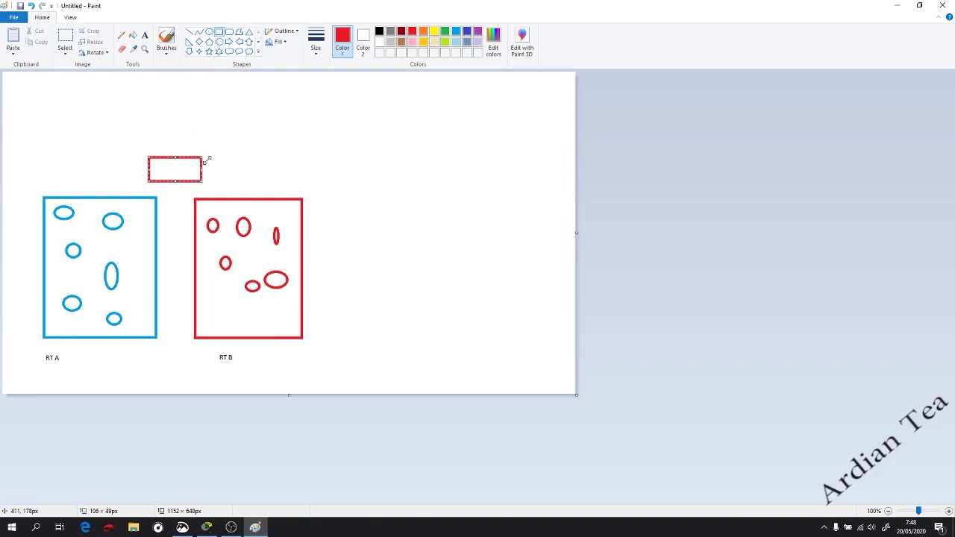
click(433, 31)
click(358, 120)
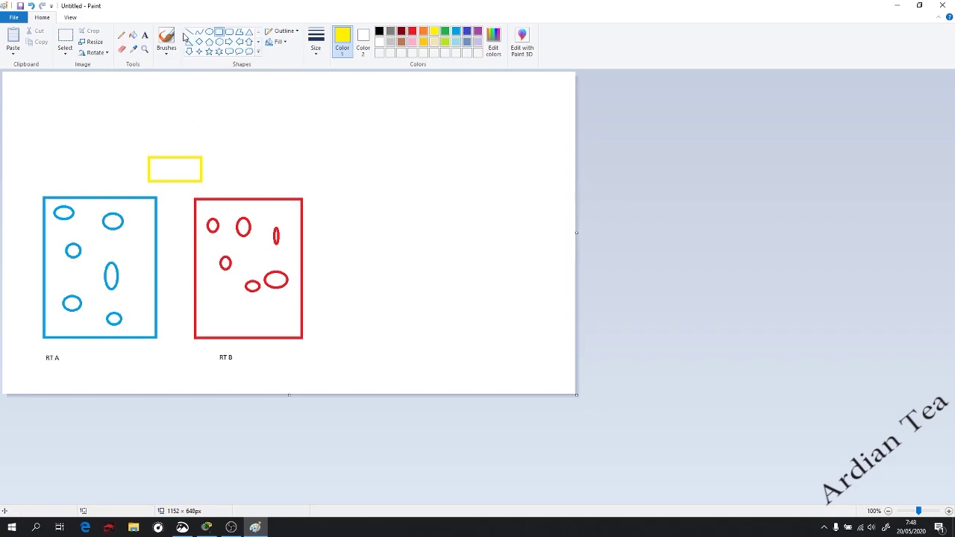
- Mark the upper-left ellipse in RT A and in RT B with a short orange brush stroke each
click(121, 35)
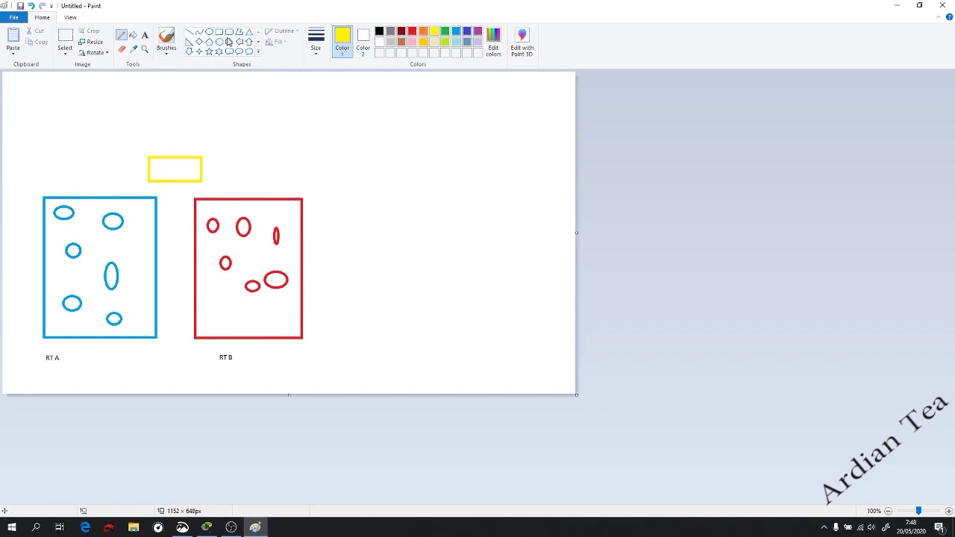
click(423, 32)
drag(63, 227, 77, 222)
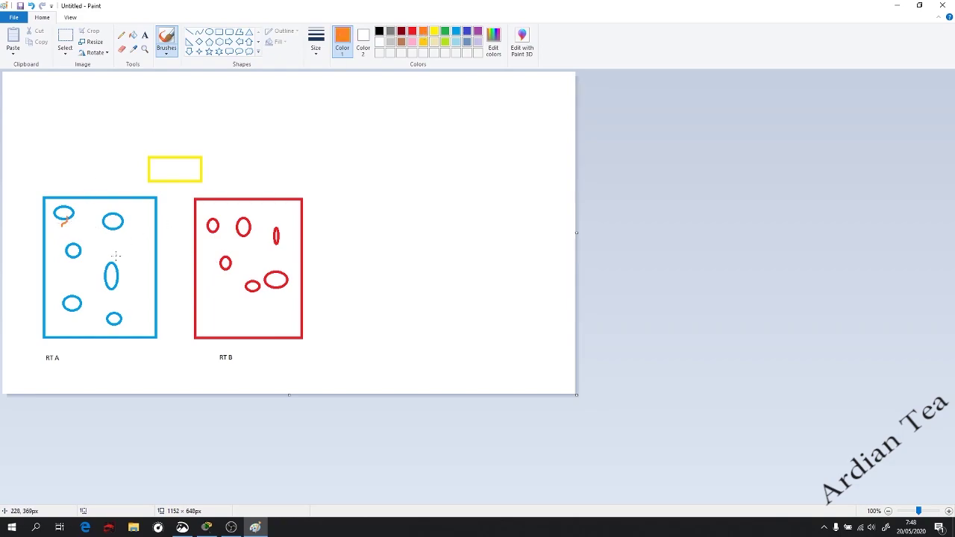
drag(208, 236, 213, 231)
- Connect the two marked ellipses with an orange curve bent through the yellow rectangle, and undo the stray curve above
click(199, 32)
mouse_move(69, 215)
mouse_down()
mouse_move(164, 206)
mouse_move(211, 225)
mouse_up()
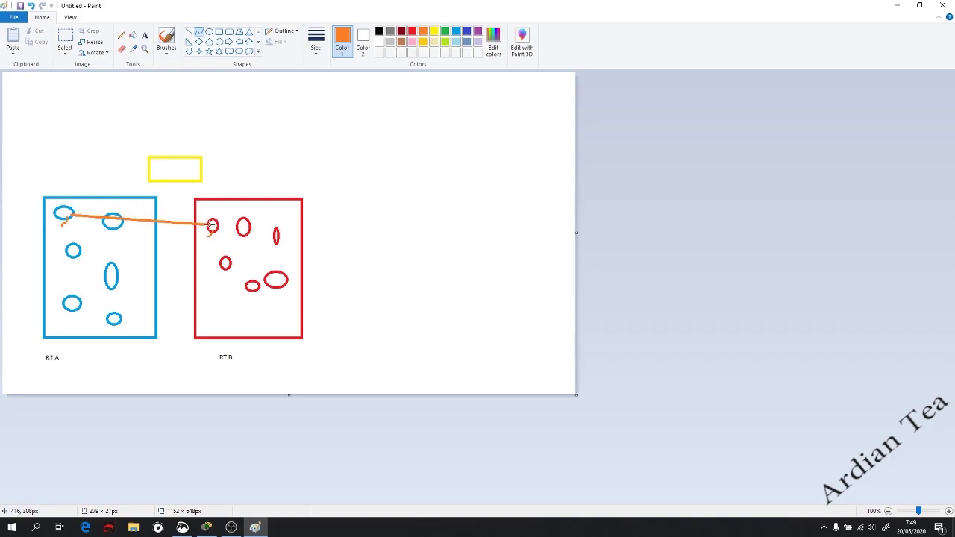
drag(147, 222, 189, 157)
click(236, 168)
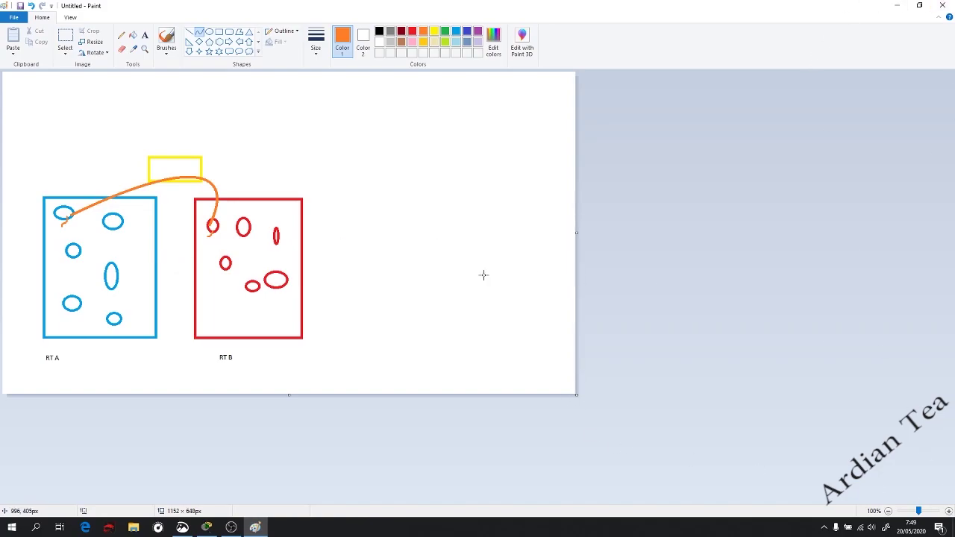
drag(144, 91, 133, 105)
key(ctrl+z)
- Brush a black path from RT B's largest ellipse via its marked ellipse, the yellow box and RT A's marked ellipse to RT A's tall ellipse
click(167, 39)
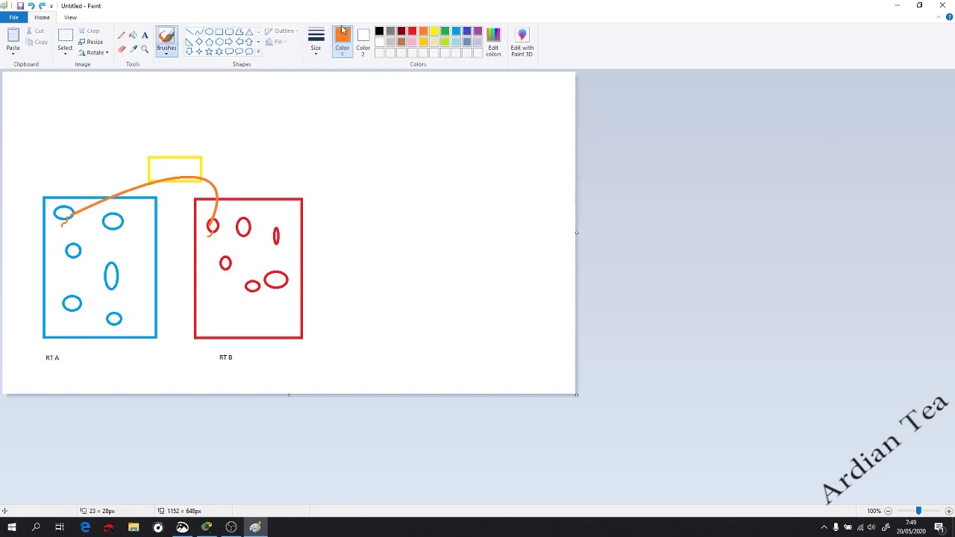
click(379, 32)
mouse_move(279, 280)
mouse_down()
mouse_move(217, 228)
mouse_move(187, 167)
mouse_move(130, 180)
mouse_move(78, 209)
mouse_move(77, 238)
mouse_move(109, 269)
mouse_up()
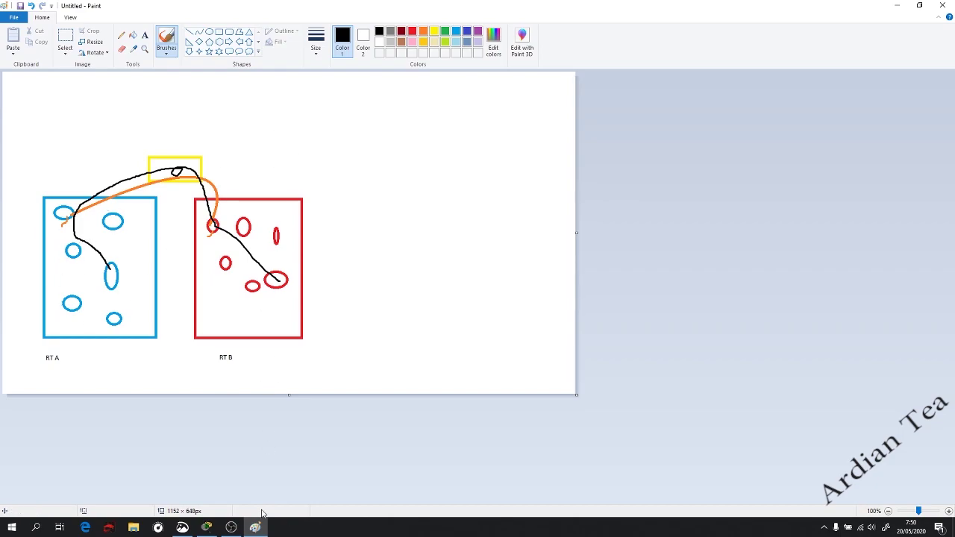
- Switch to Cisco Packet Tracer, inspect Router0's routing table and widen its Network and Port columns
click(212, 527)
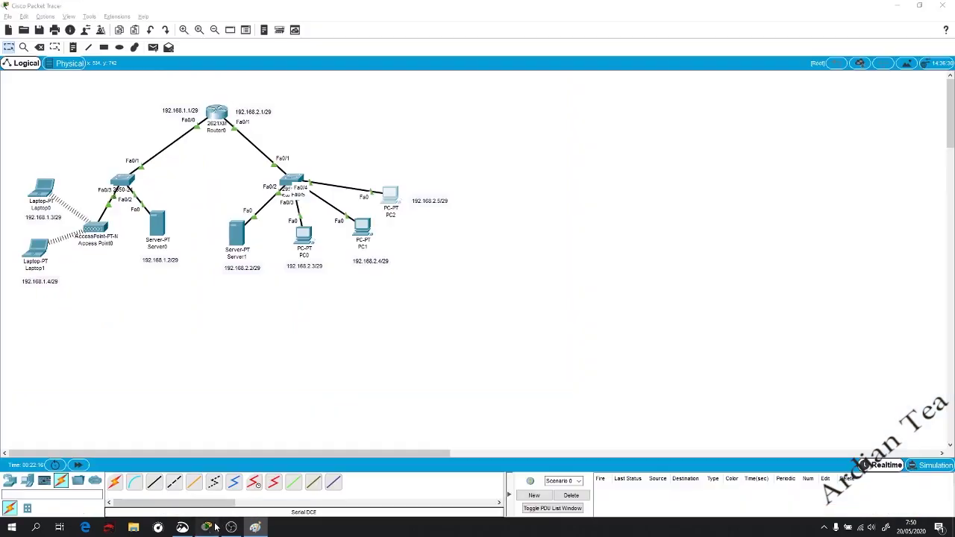
key(i)
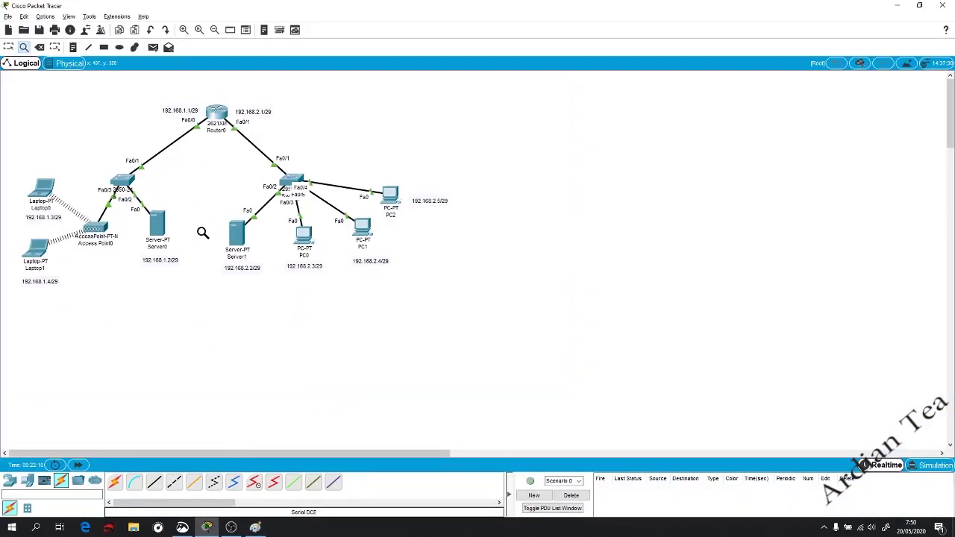
click(219, 113)
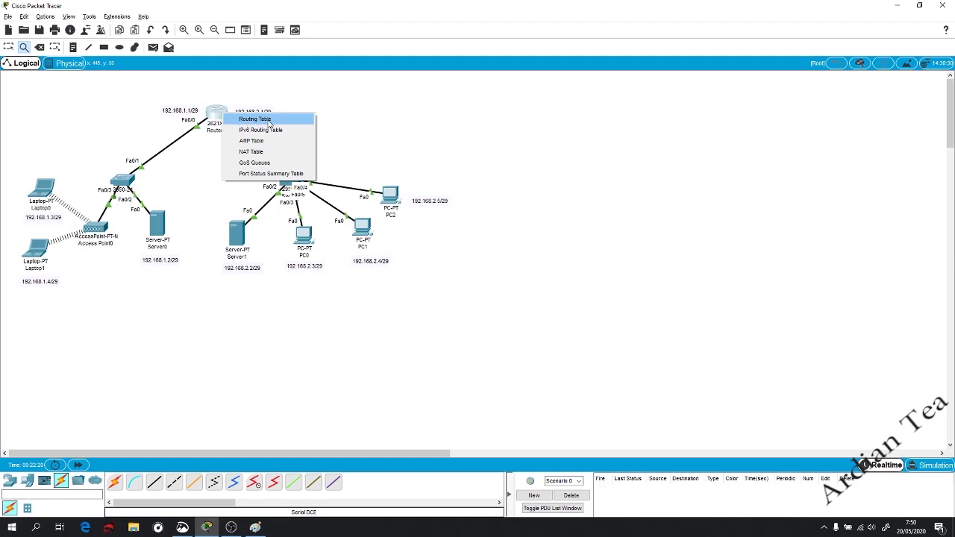
click(268, 123)
drag(206, 205, 388, 203)
drag(241, 209, 377, 208)
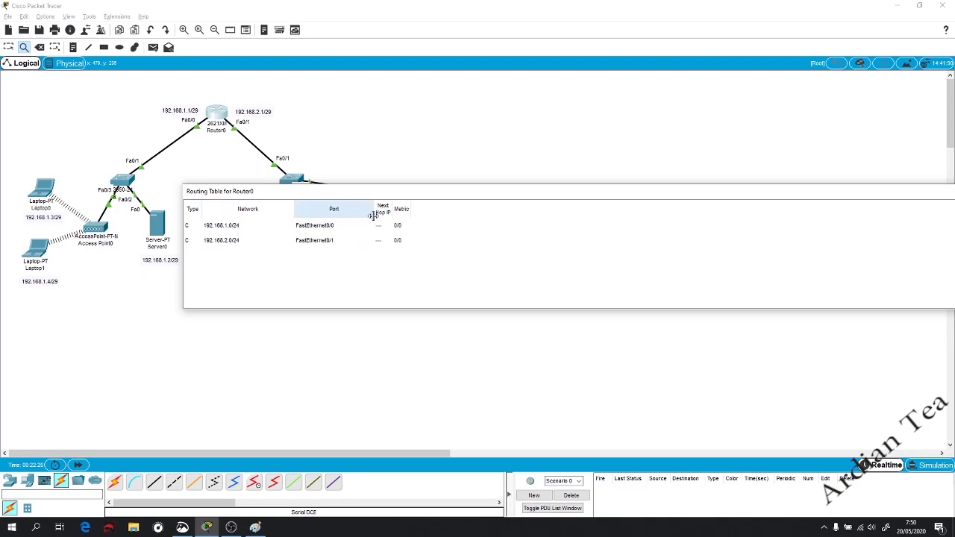
- Examine the FastEthernet0/0 and FastEthernet0/1 routes in Router0's table against the topology, and close the table
click(268, 226)
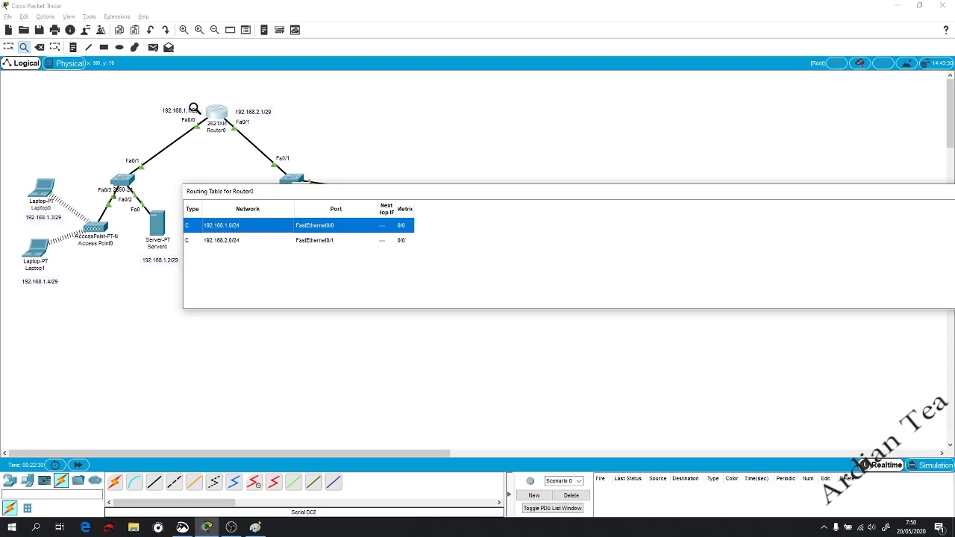
click(259, 241)
click(259, 231)
click(256, 240)
click(250, 232)
click(221, 246)
click(270, 231)
click(269, 239)
click(272, 230)
drag(511, 203, 315, 354)
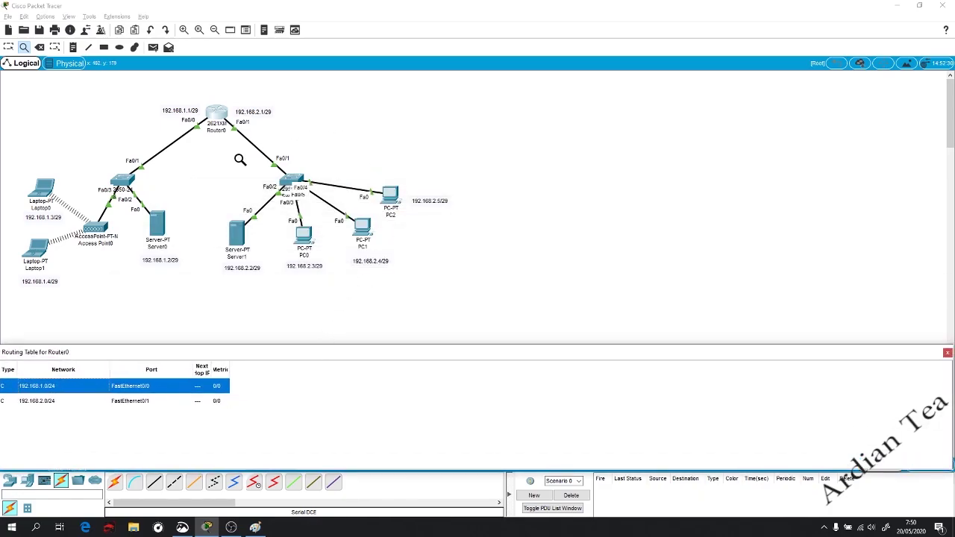
drag(263, 355, 354, 386)
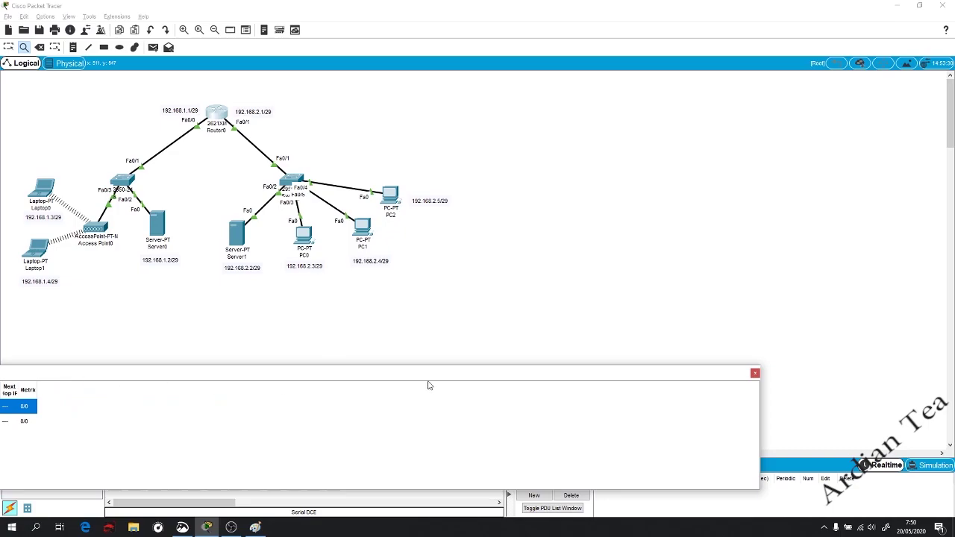
click(755, 373)
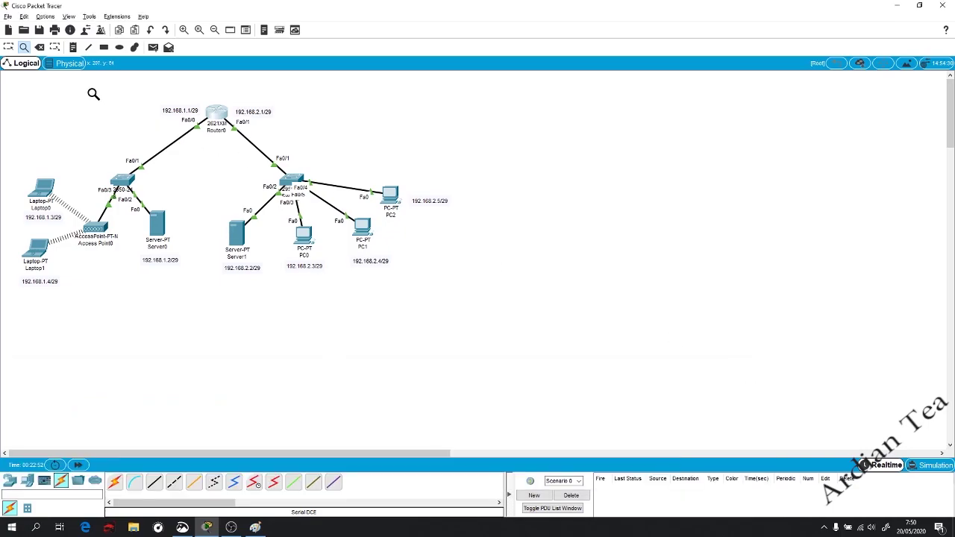
- Return to selection mode and clear the default gateway in PC2's IP configuration
click(9, 47)
click(386, 197)
key(Tab)
key(Tab)
click(493, 198)
click(604, 112)
- Clear the default gateway in PC1's IP configuration and close its window
click(361, 235)
click(367, 184)
double_click(451, 223)
key(BackSpace)
click(598, 117)
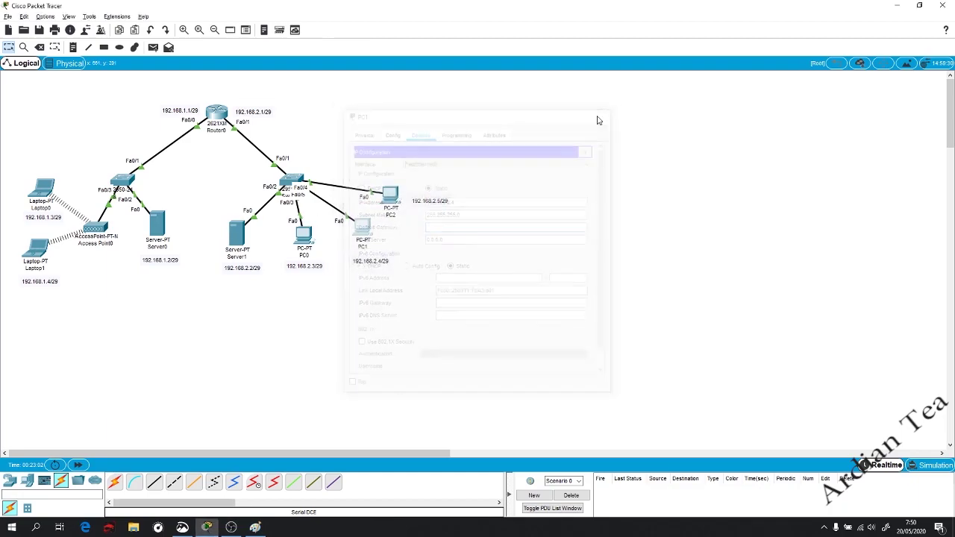
- Open PC2's Command Prompt beside the topology and ping 192.168.2.4
click(387, 197)
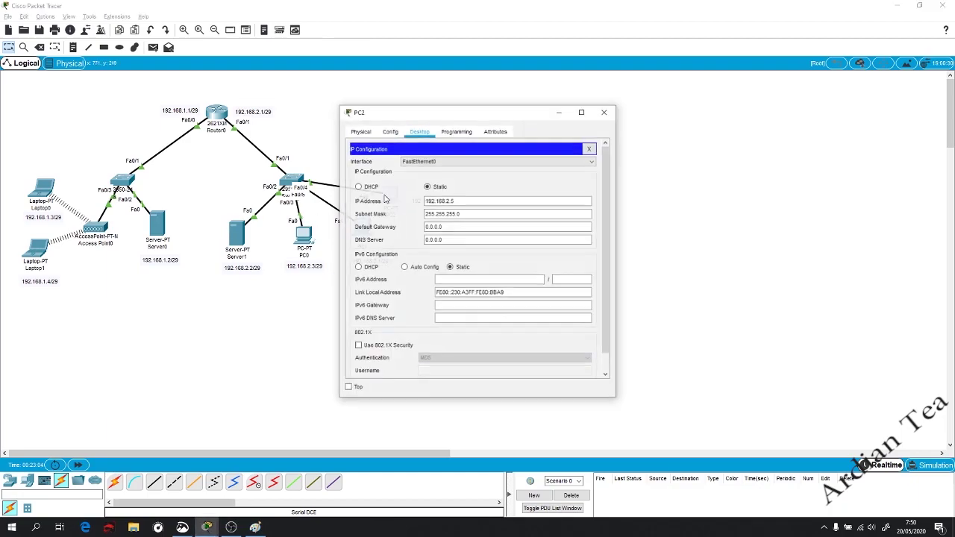
click(589, 150)
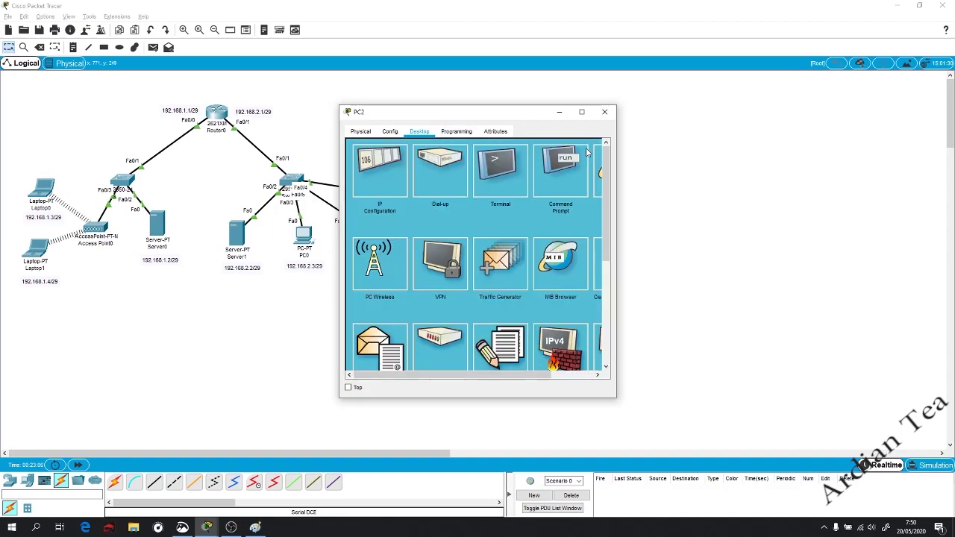
drag(505, 117, 682, 123)
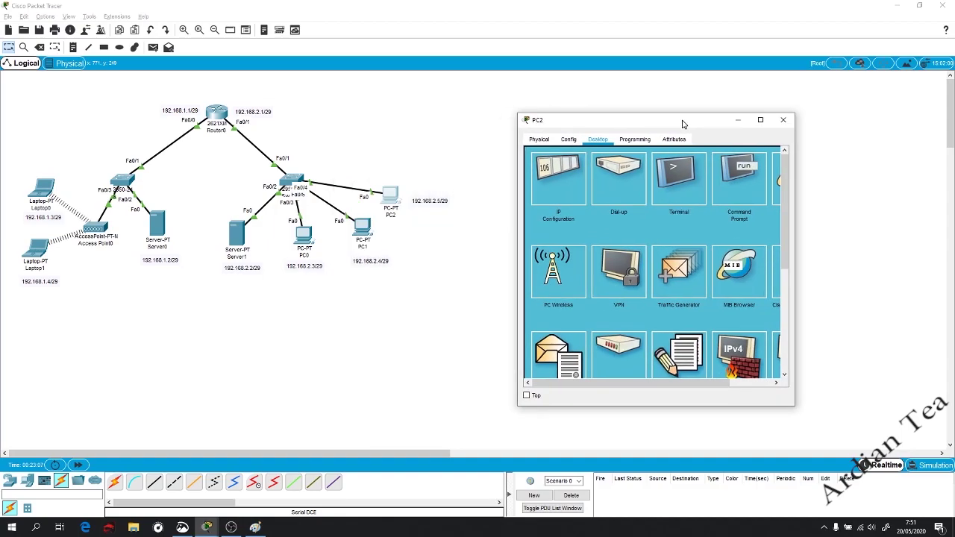
click(724, 187)
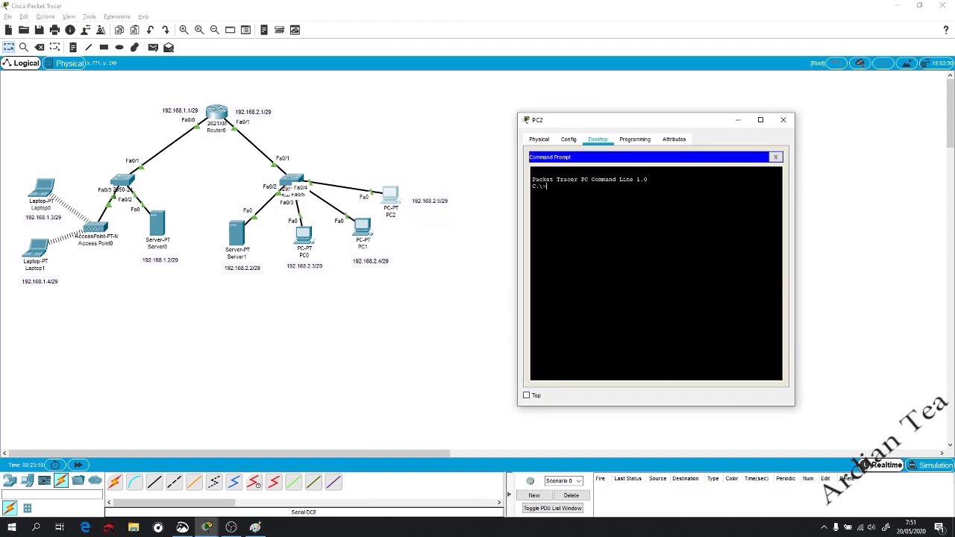
text(ping 192.168.2.4)
key(Return)
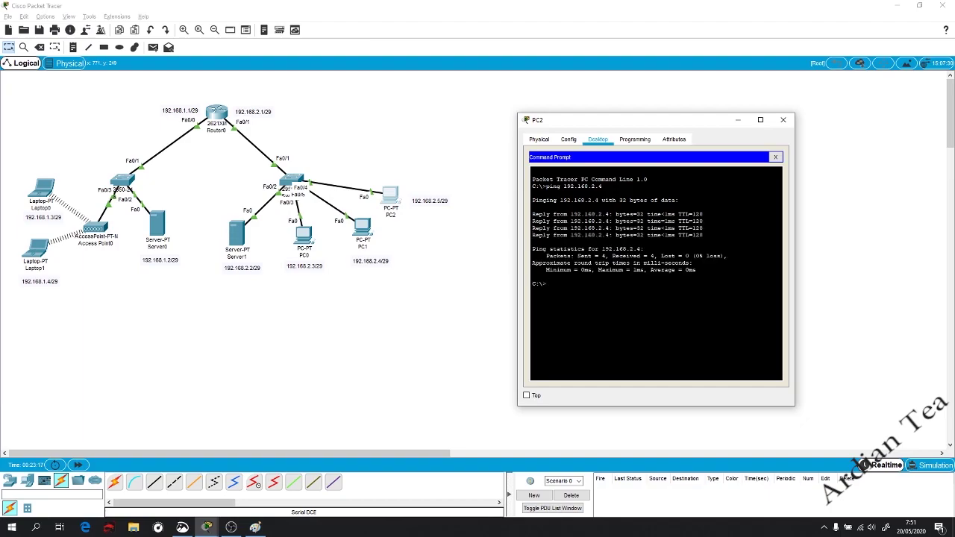
- Ping the other network's gateway 192.168.1.1 from PC2 twice
text(ping 192.168.1.1)
key(Return)
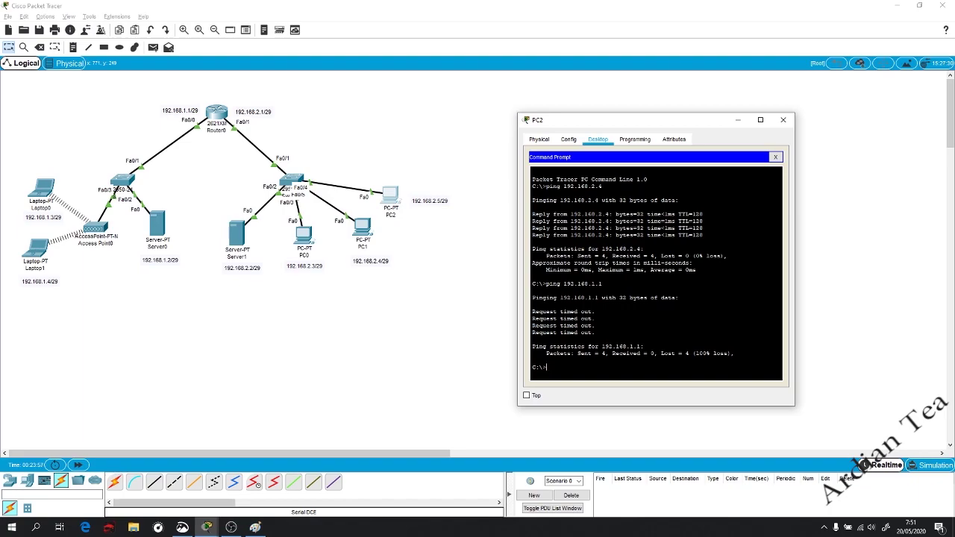
key(Up)
key(Return)
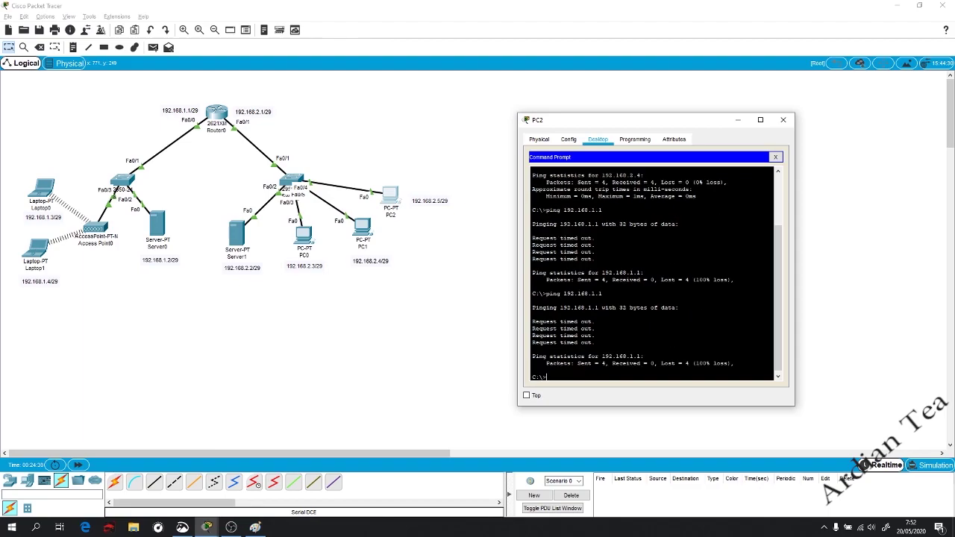
- Ping 192.168.2.4 and 192.168.2.1 from PC2, interrupting each ping early
key(Up)
key(BackSpace)
text(2.4)
key(Return)
key(ctrl+c)
key(Up)
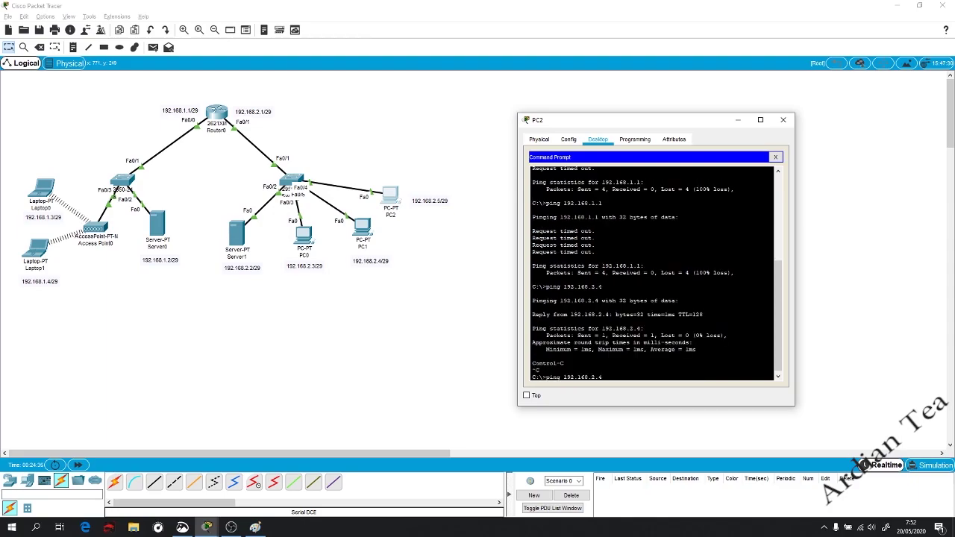
text(1)
key(Return)
key(ctrl+c)
- Ping 192.168.2.2 and 192.168.2.3 from PC2, interrupting each ping early
key(Up)
key(BackSpace)
text(2.168.2.)
key(Return)
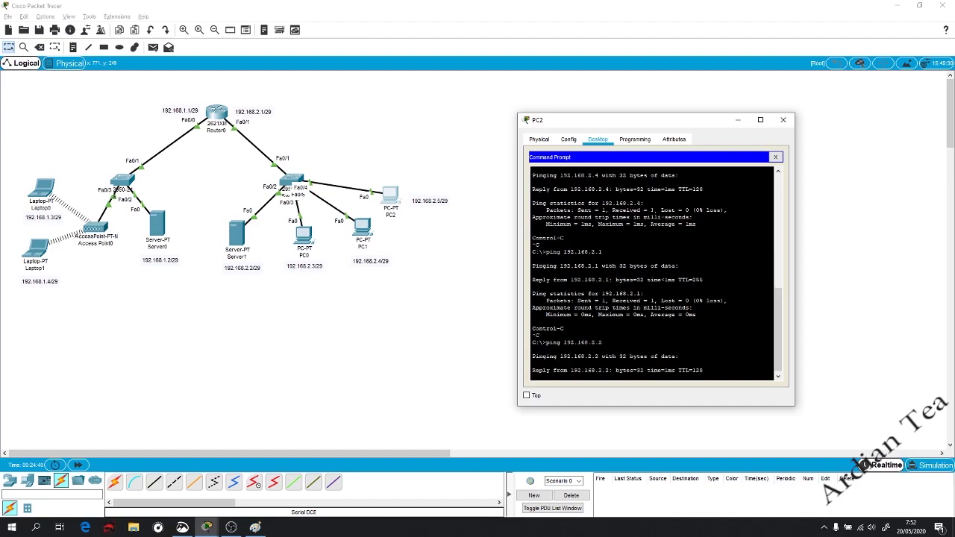
key(ctrl+c)
key(Up)
key(BackSpace)
text(3)
key(Return)
key(ctrl+c)
- Ping 192.168.2.4 and PC2's own address 192.168.2.5, interrupting each ping early
key(Up)
key(BackSpace)
text(4)
key(Return)
key(ctrl+c)
key(Up)
key(BackSpace)
text(5)
key(Return)
key(ctrl+c)
- Ping the router interface 192.168.2.1 from PC2 again and interrupt it
key(Up)
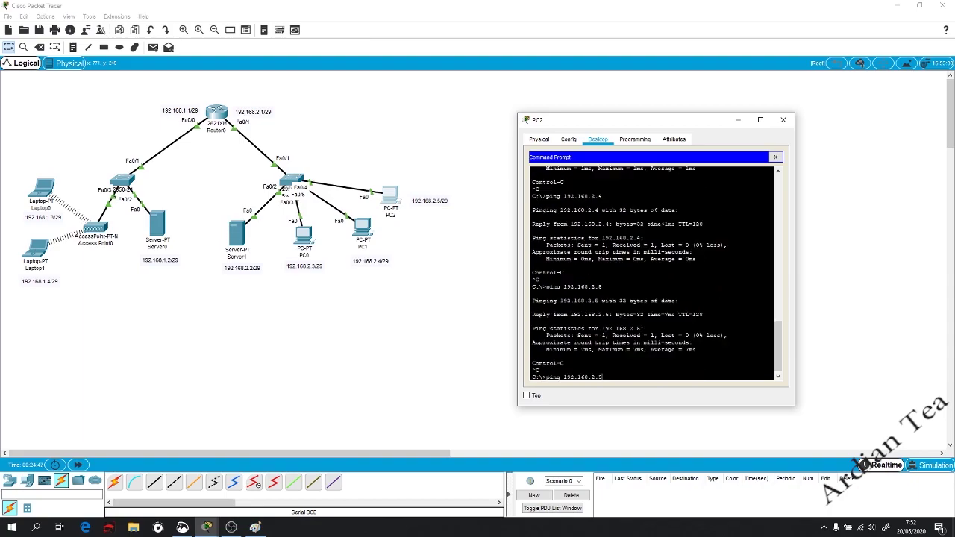
key(BackSpace)
text(1)
key(Return)
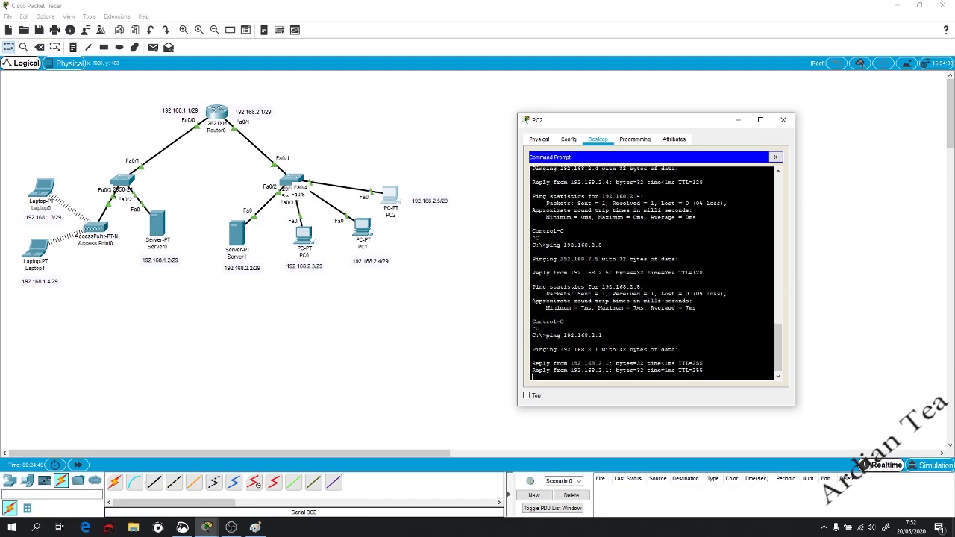
key(ctrl+c)
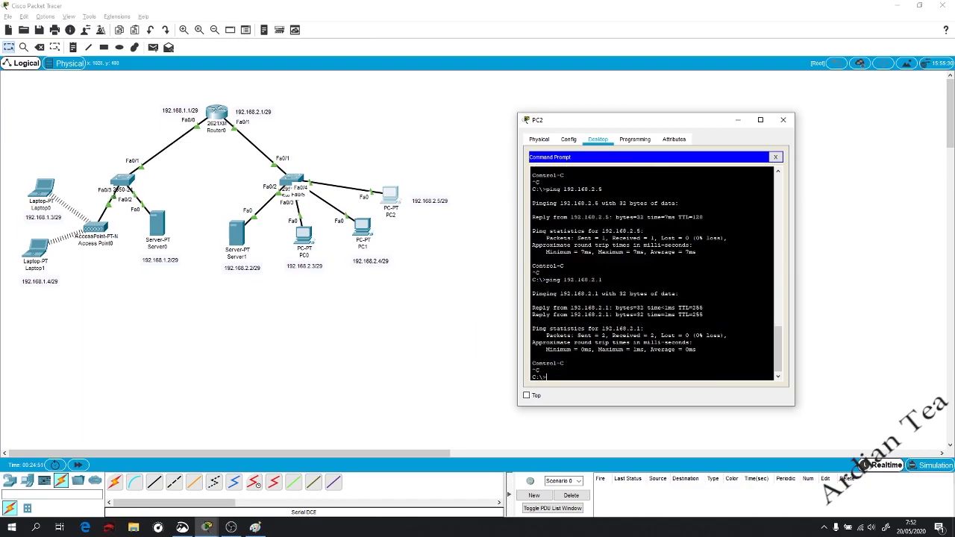
- Launch the Windows Magnifier to enlarge the topology and PC2's Command Prompt
click(45, 532)
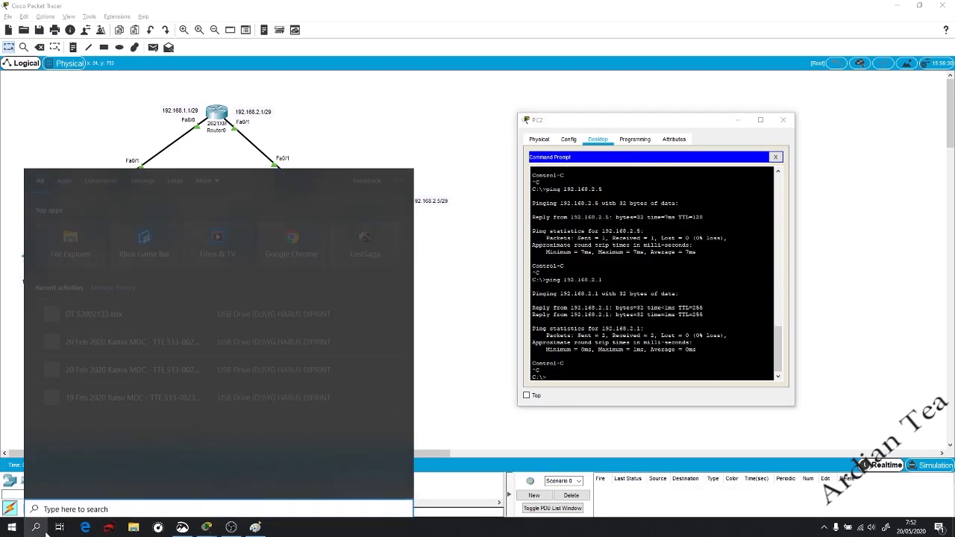
text(paint)
key(BackSpace)
key(BackSpace)
key(BackSpace)
key(BackSpace)
key(BackSpace)
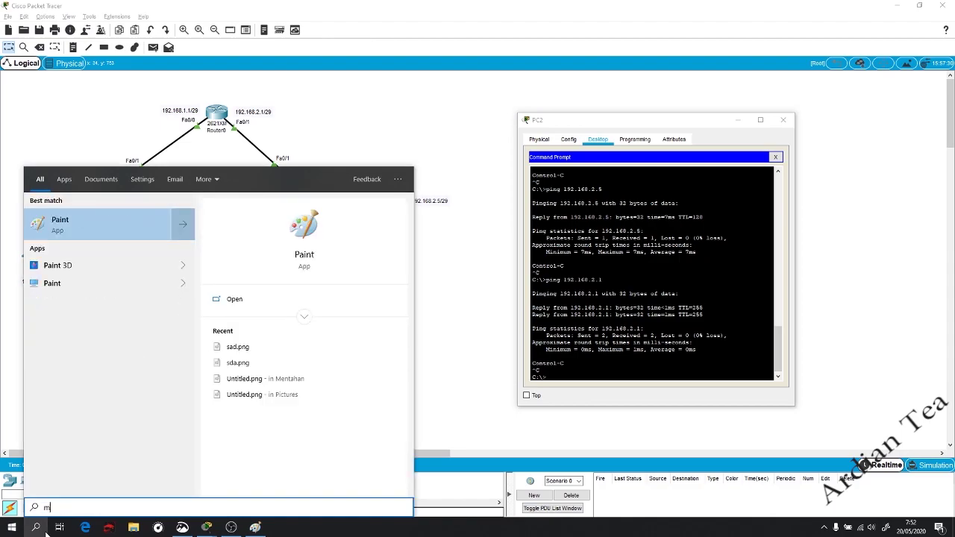
text(mag)
key(Return)
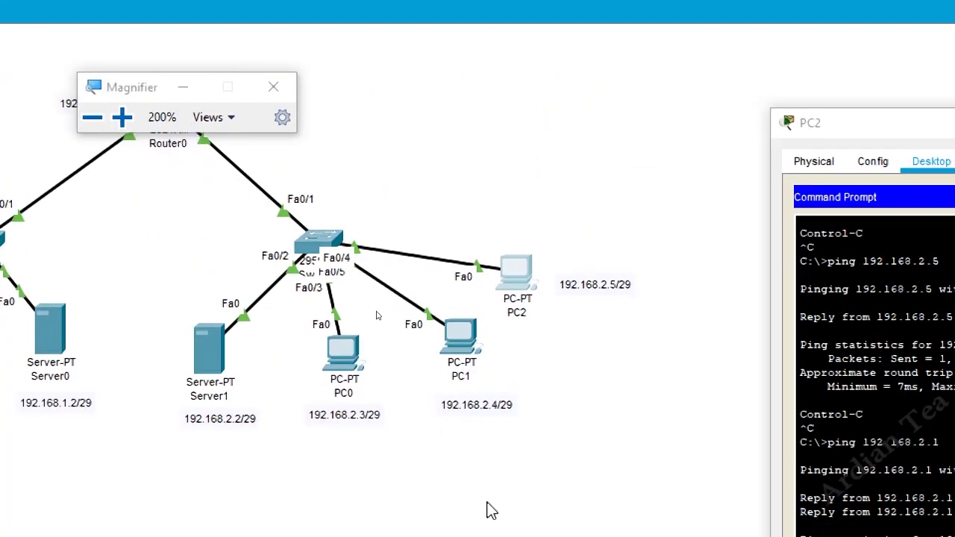
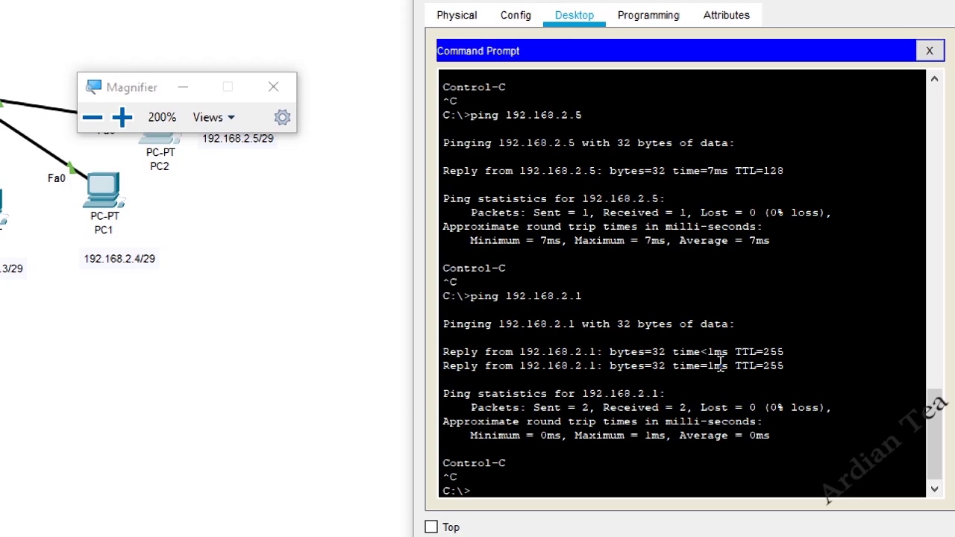
- Ping 192.168.1.1 from PC2 while it has no default gateway, and interrupt the ping
text(ping 192.168.1.1)
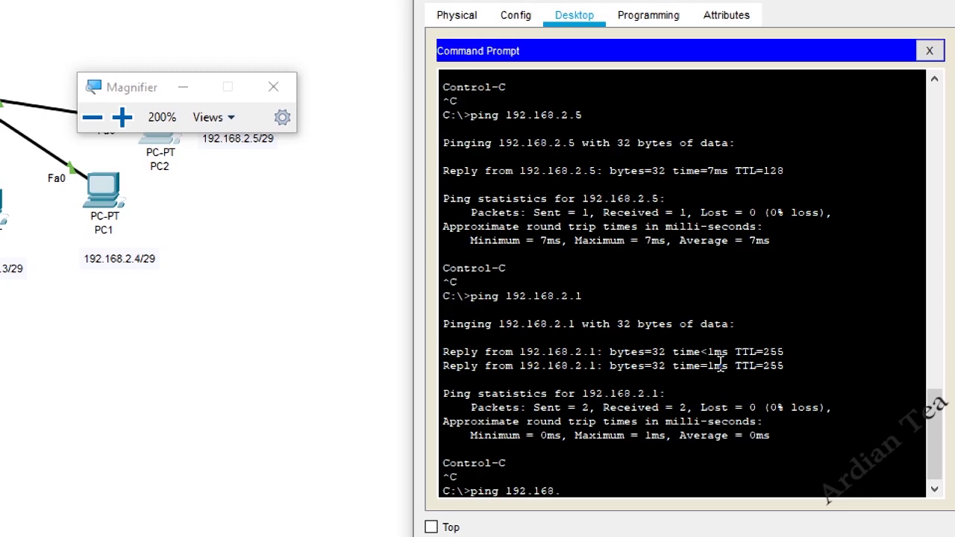
key(Return)
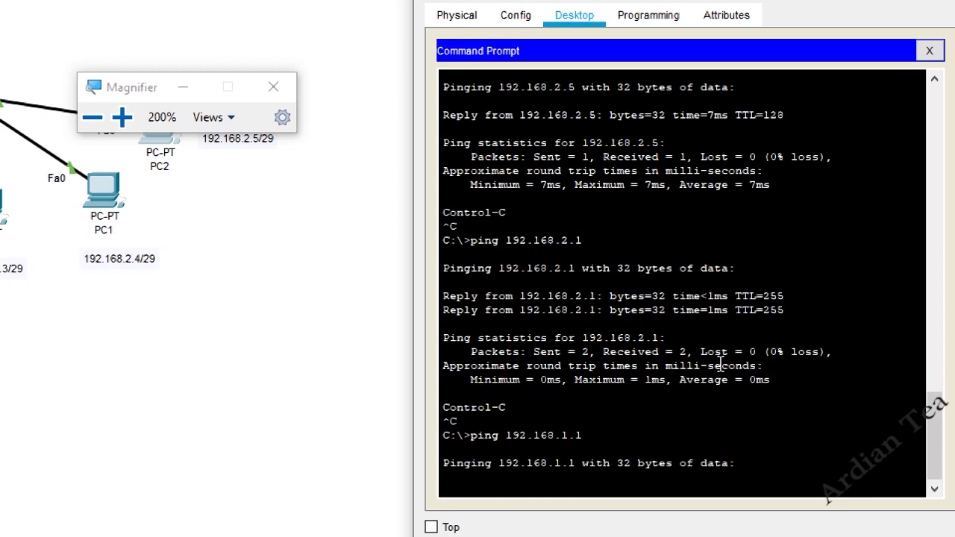
key(ctrl+c)
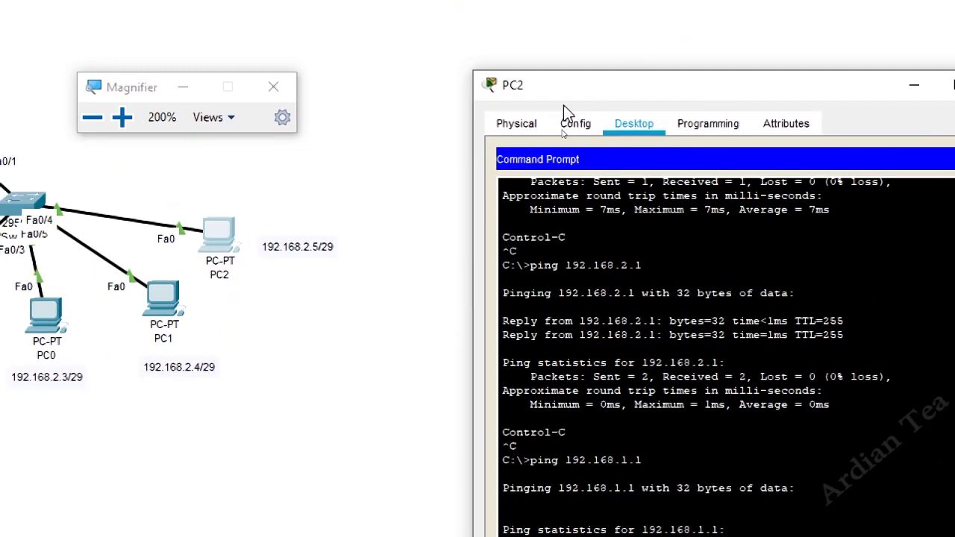
- Set the default gateway in PC2's IP configuration to 192.168.2.1 and close the configuration
click(577, 126)
click(634, 125)
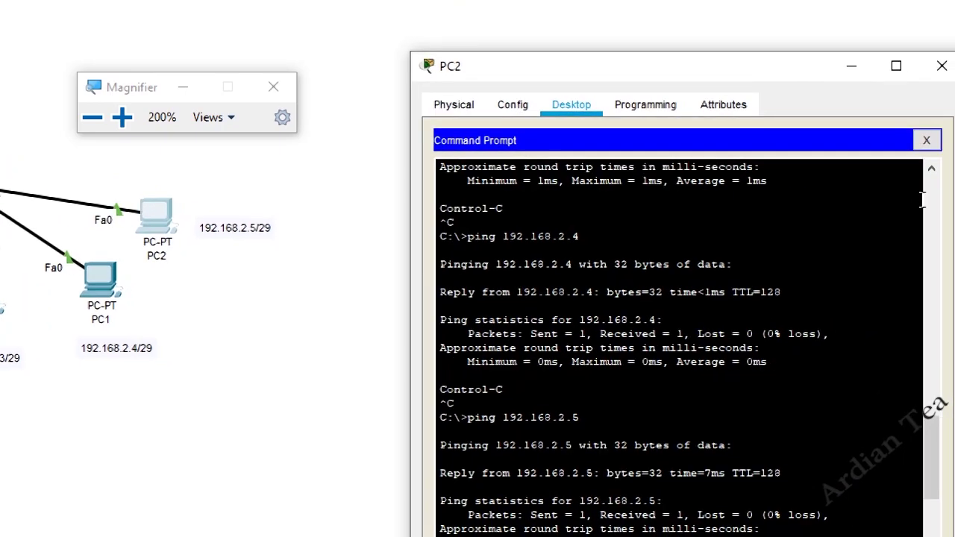
click(919, 144)
click(477, 233)
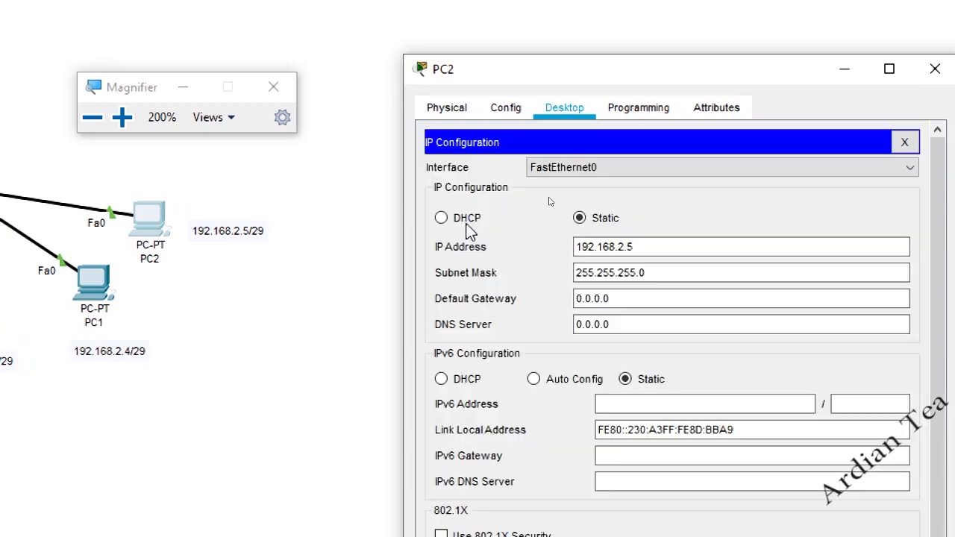
click(641, 249)
key(ctrl+a)
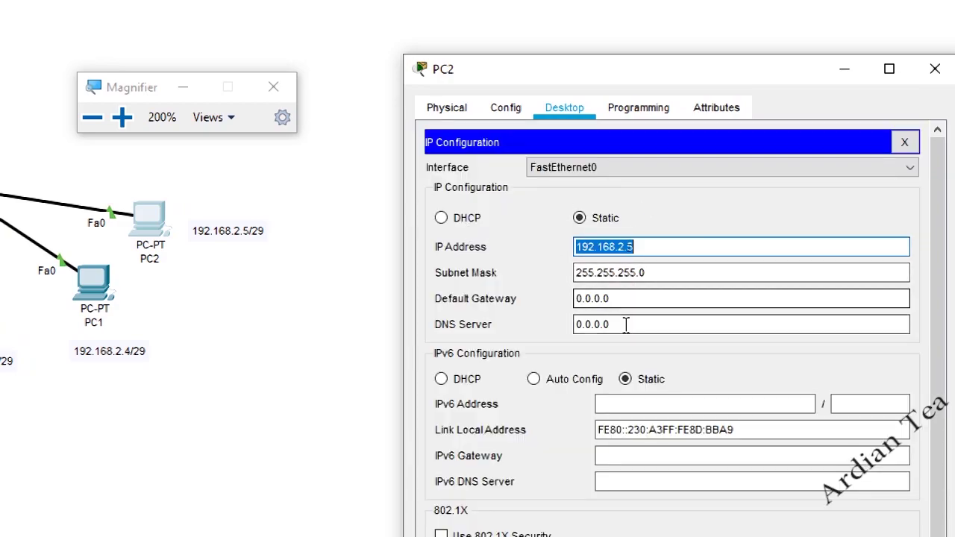
click(627, 297)
key(ctrl+a)
key(ctrl+v)
key(BackSpace)
text(1)
click(904, 142)
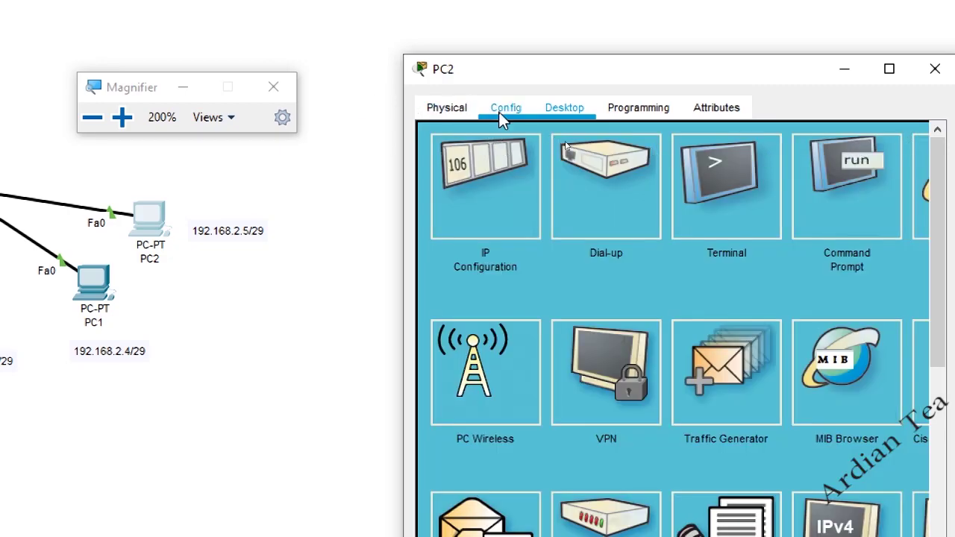
- Repeat the ping to 192.168.1.1 from PC2's Command Prompt with the default gateway set
click(871, 200)
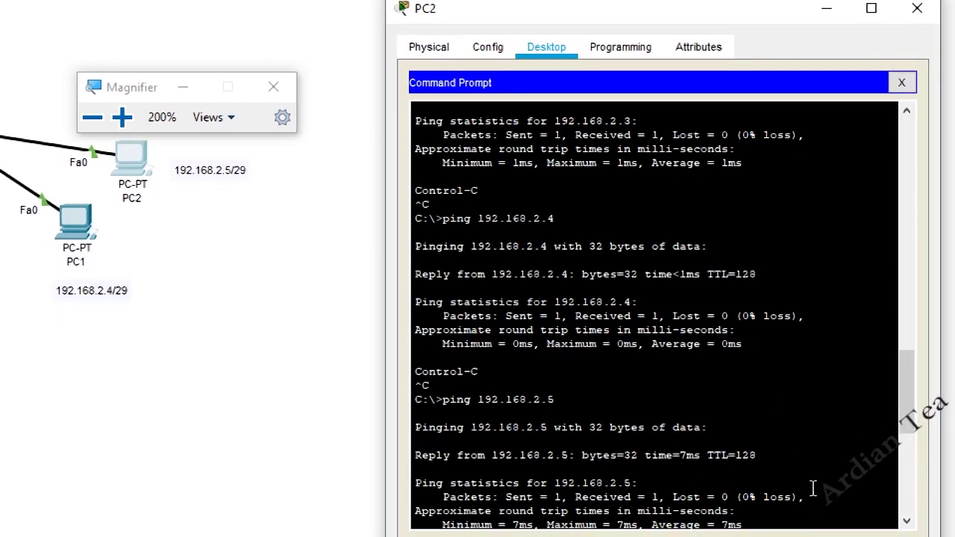
key(Up)
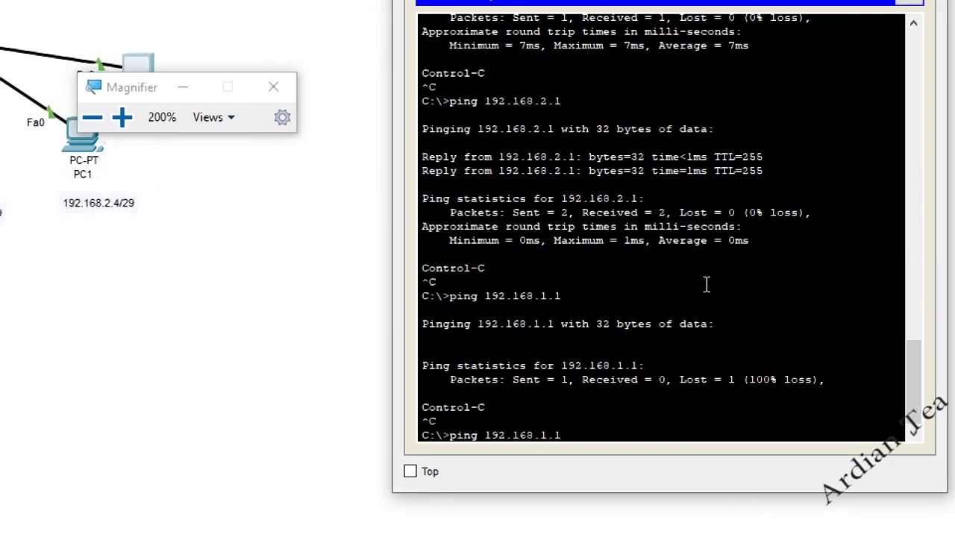
key(Return)
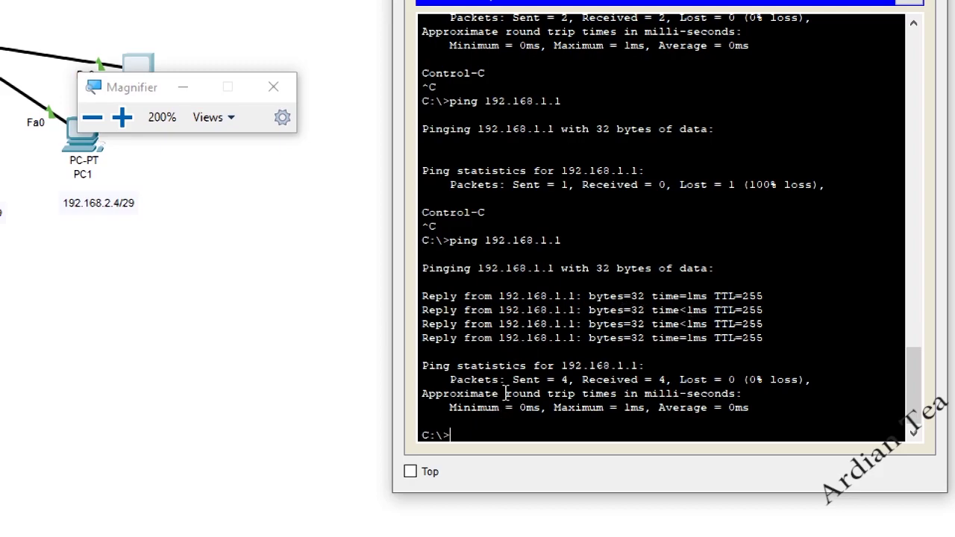
- Examine the round-trip times and reply lines of the latest ping to 192.168.1.1 in PC2's Command Prompt
drag(506, 394, 682, 394)
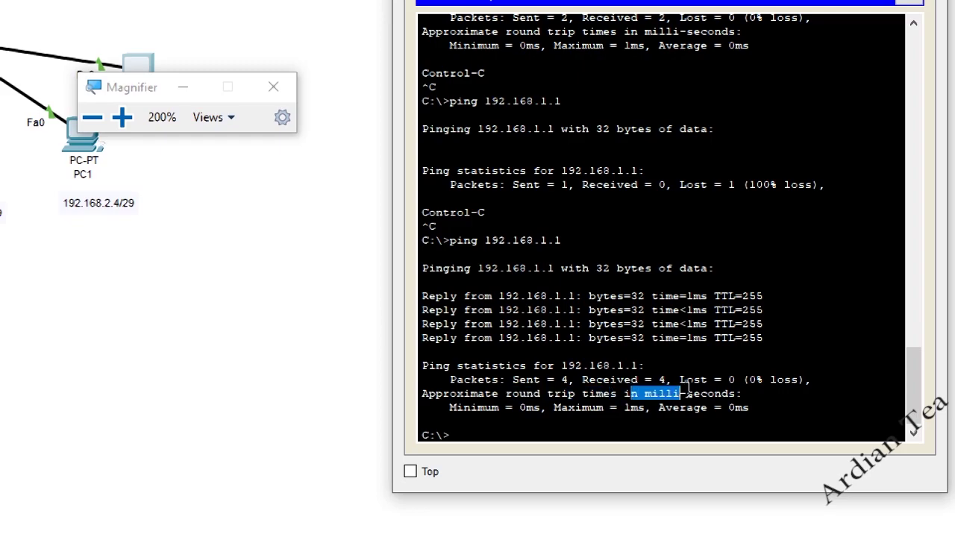
click(639, 393)
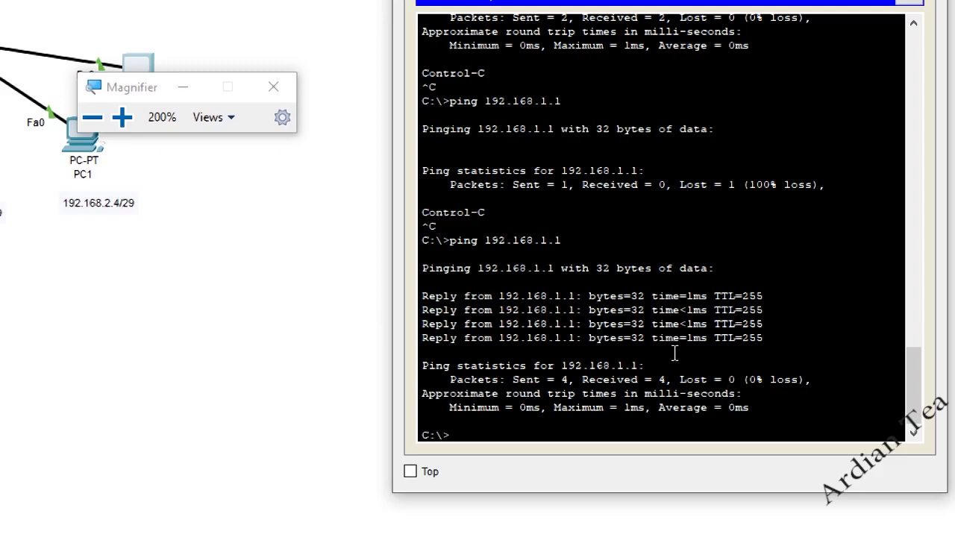
drag(690, 326, 683, 297)
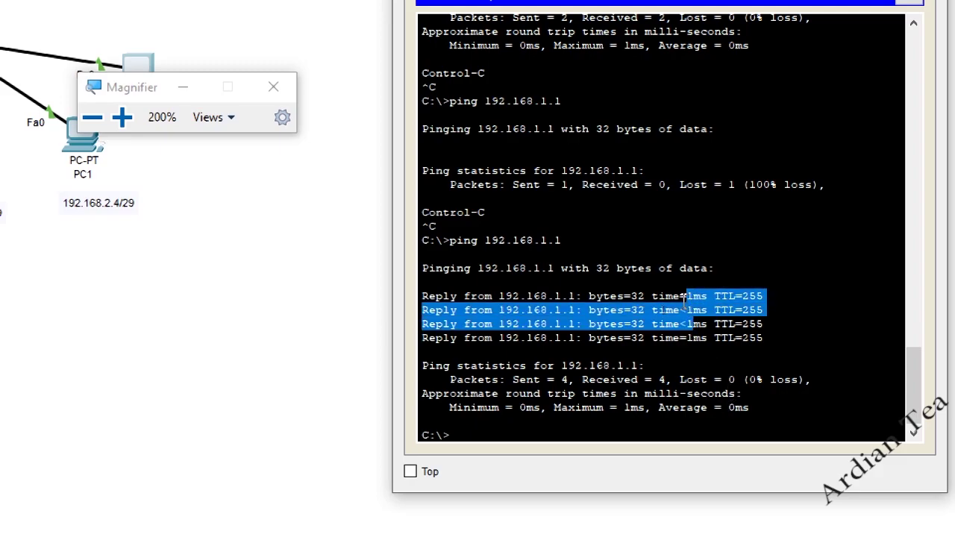
click(682, 314)
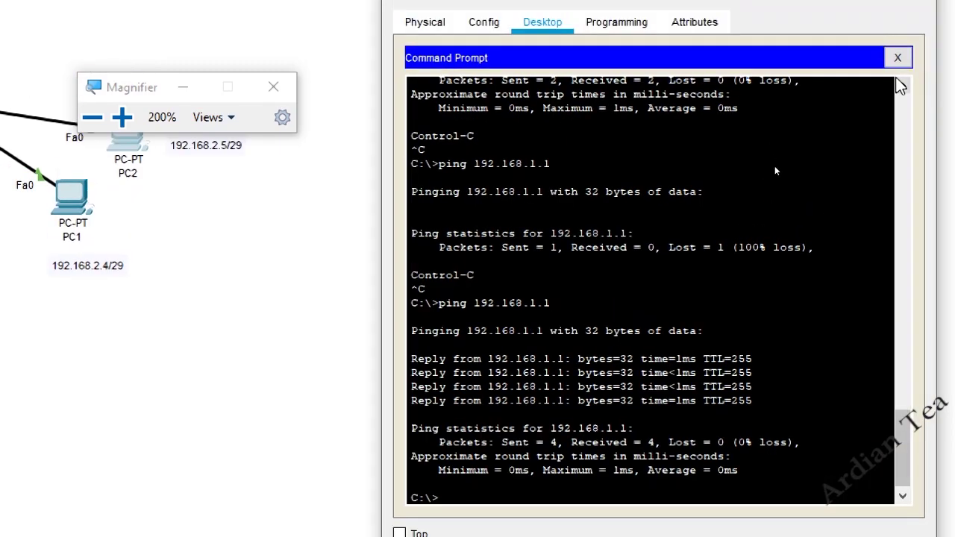
- Close PC2's Command Prompt, then reset the Magnifier to 100% and exit it
click(898, 77)
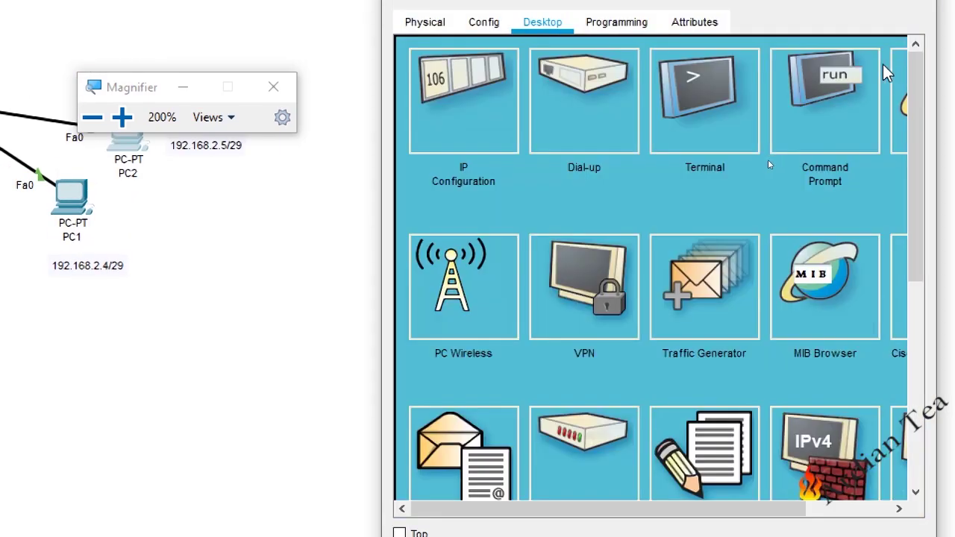
click(90, 117)
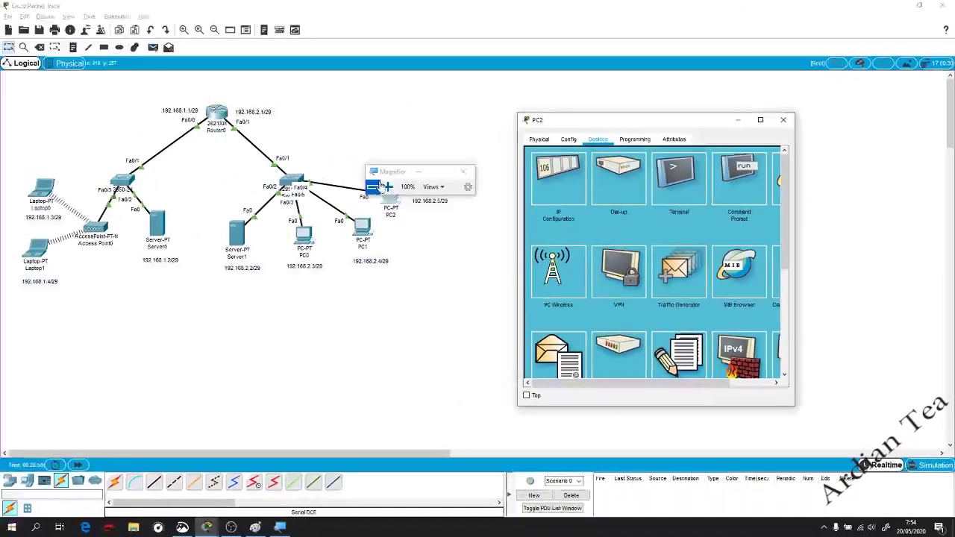
click(464, 171)
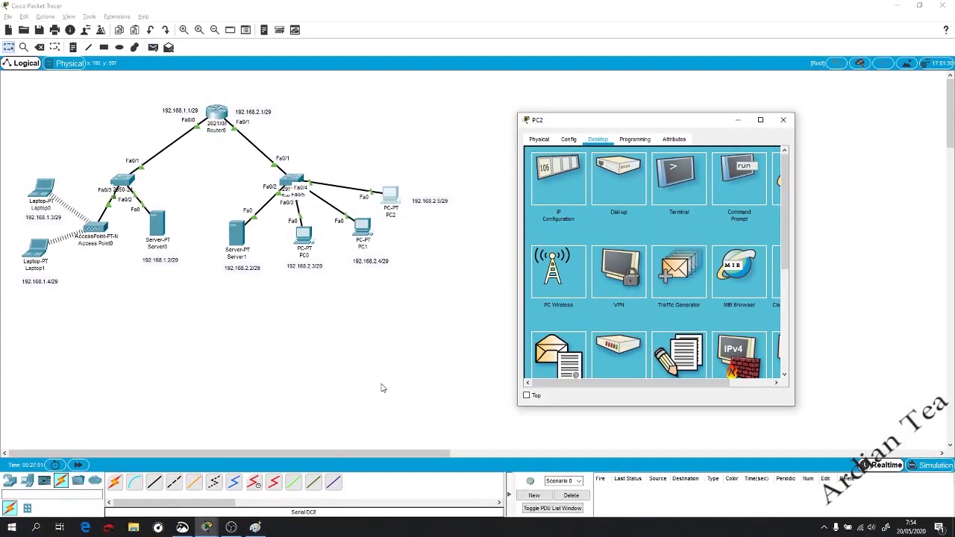
- Switch to Paint's RT A and RT B sketch, then close PC2's window and return to the Packet Tracer topology
click(255, 528)
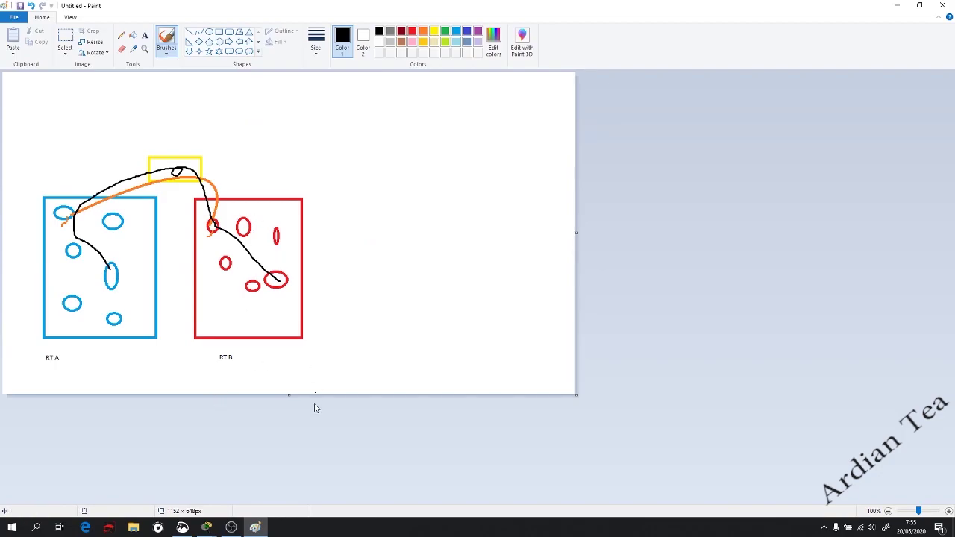
mouse_move(206, 528)
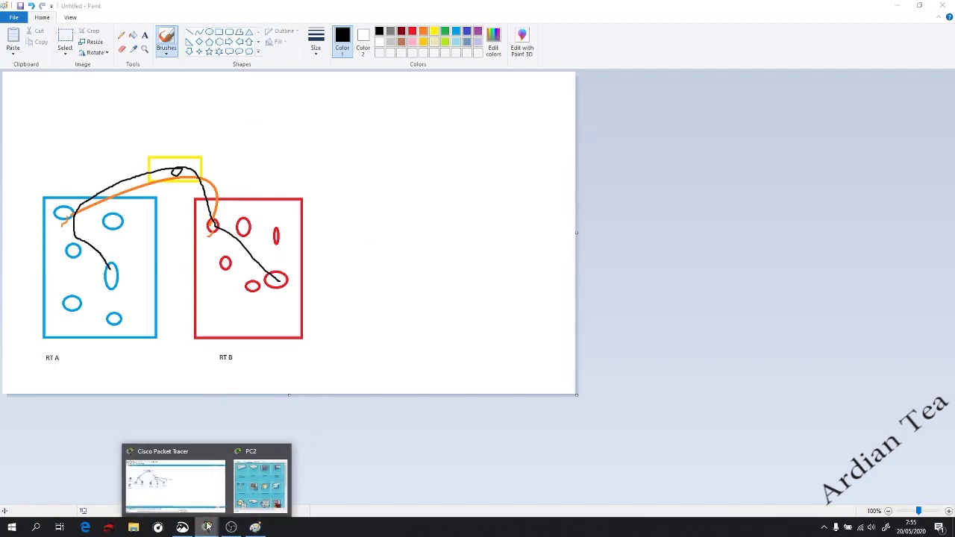
click(250, 498)
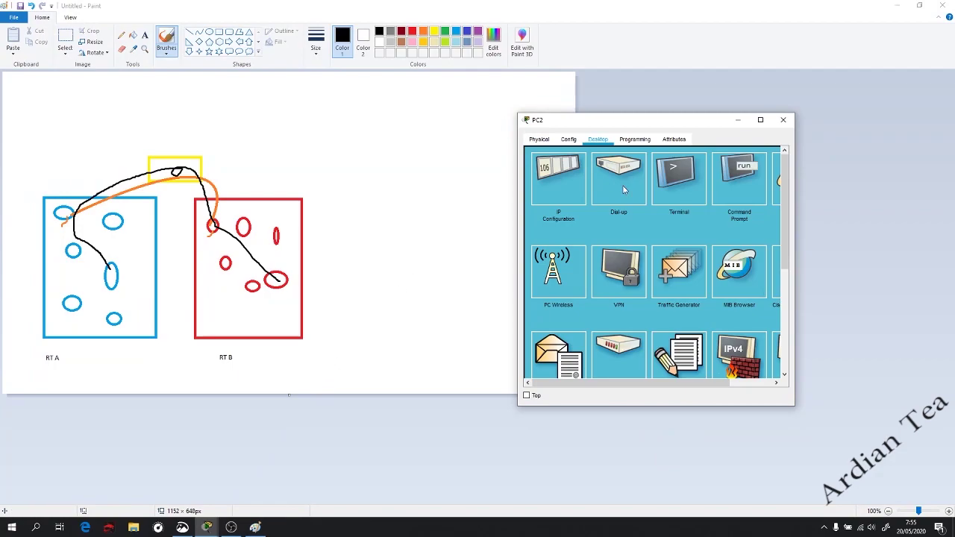
click(783, 120)
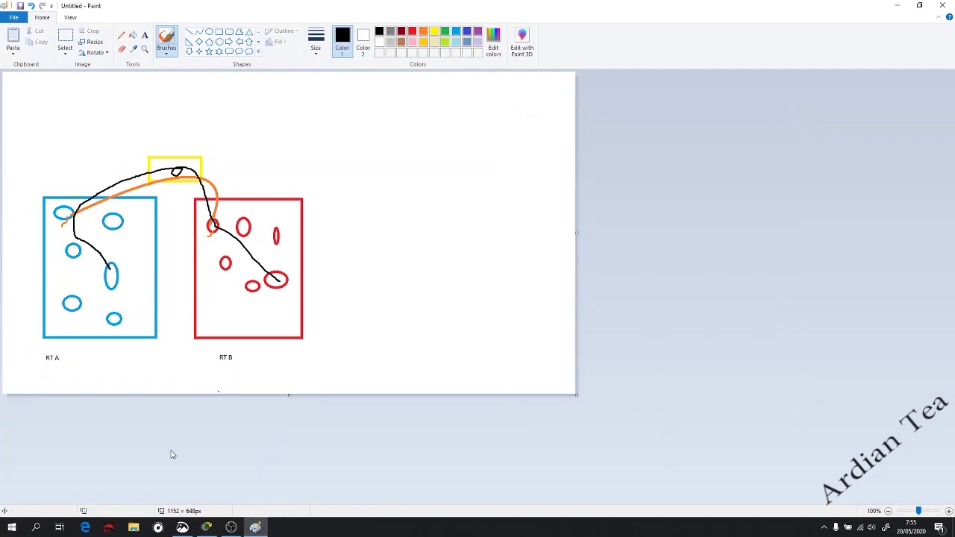
click(206, 526)
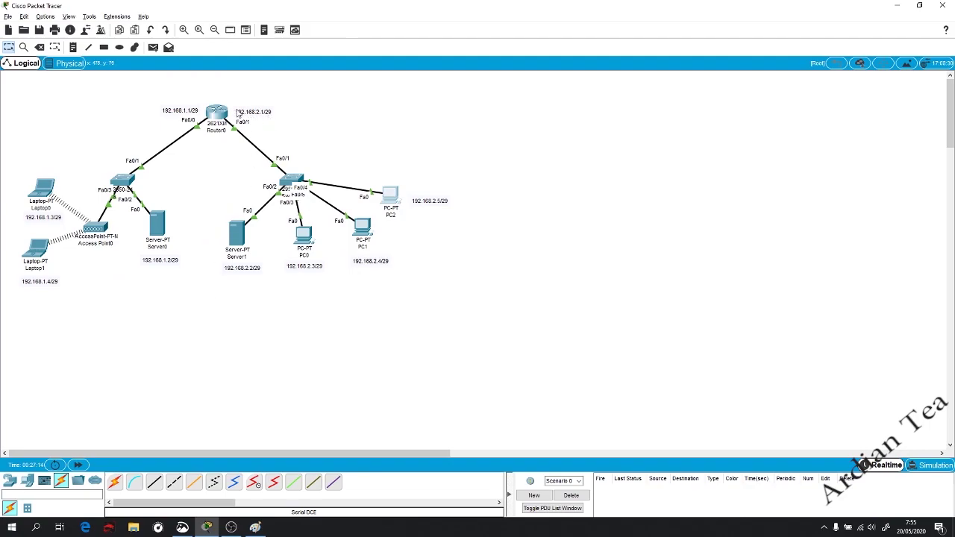
- Outline the 192.168.2.x network, the 192.168.1.x network and the whole topology with selection rectangles
drag(222, 93, 464, 327)
click(465, 326)
drag(222, 92, 22, 277)
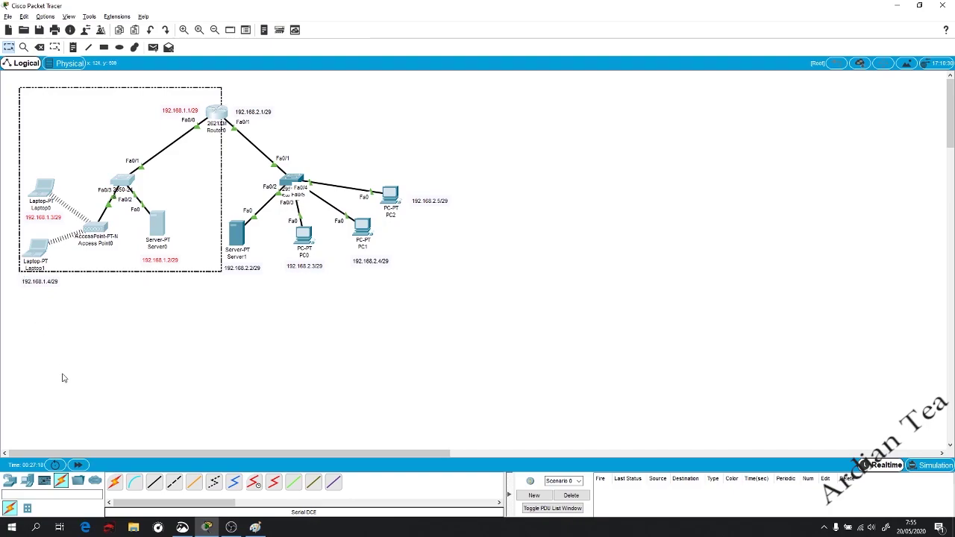
drag(64, 382, 62, 384)
drag(18, 349, 476, 101)
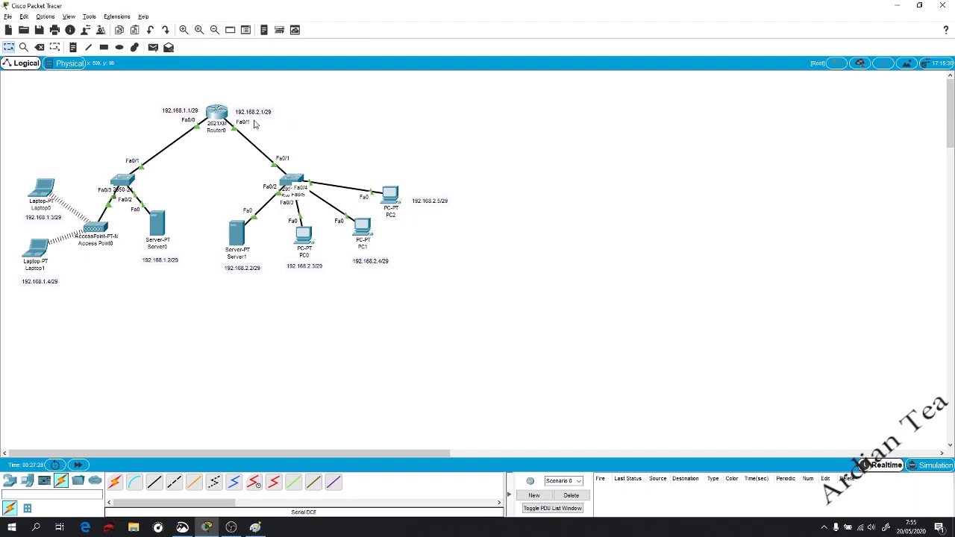
- Inspect Router0's routing table and highlight its 192.168.1.0/24 entry on FastEthernet0/0
key(i)
click(220, 117)
click(237, 121)
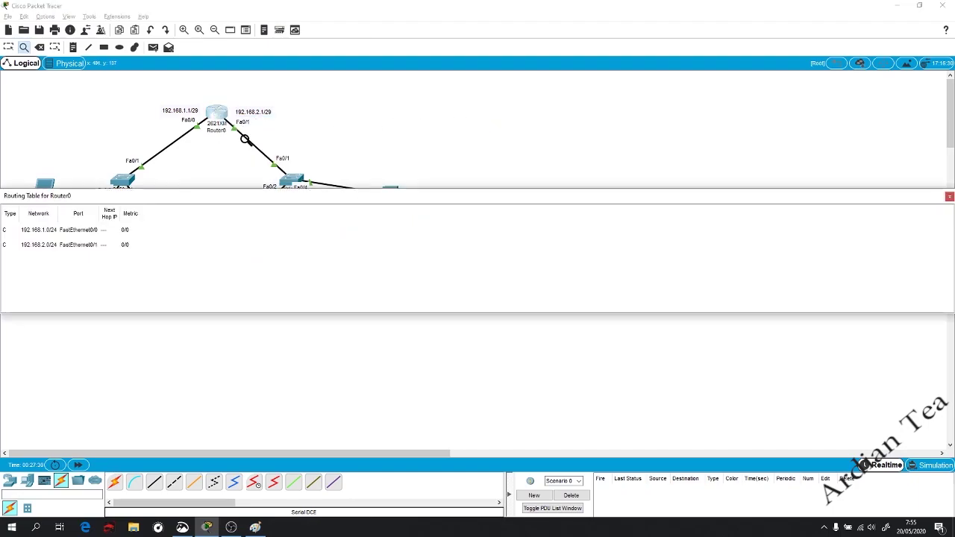
click(135, 247)
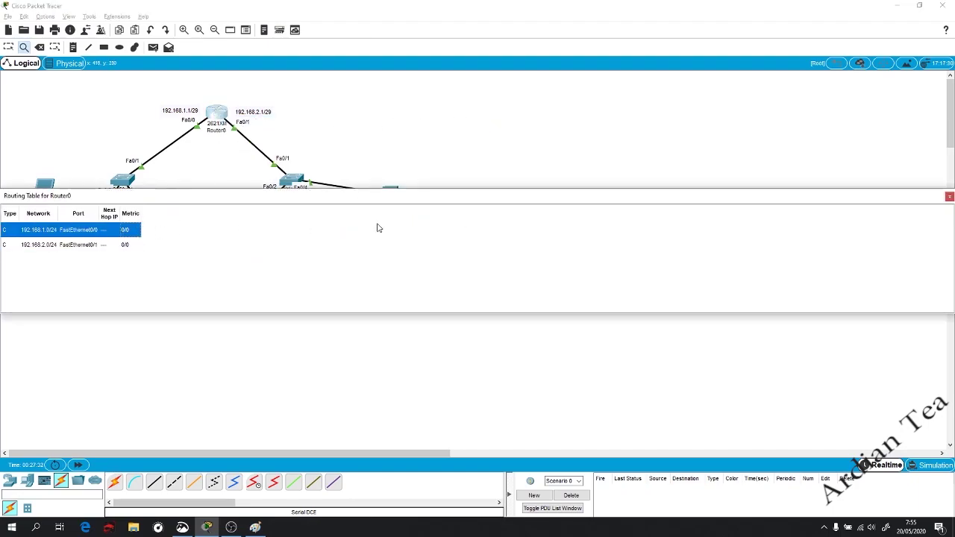
- Close Router0's routing table, review the DNS domain requirements in the Snip & Sketch assignment, and return to Cisco Packet Tracer
click(949, 196)
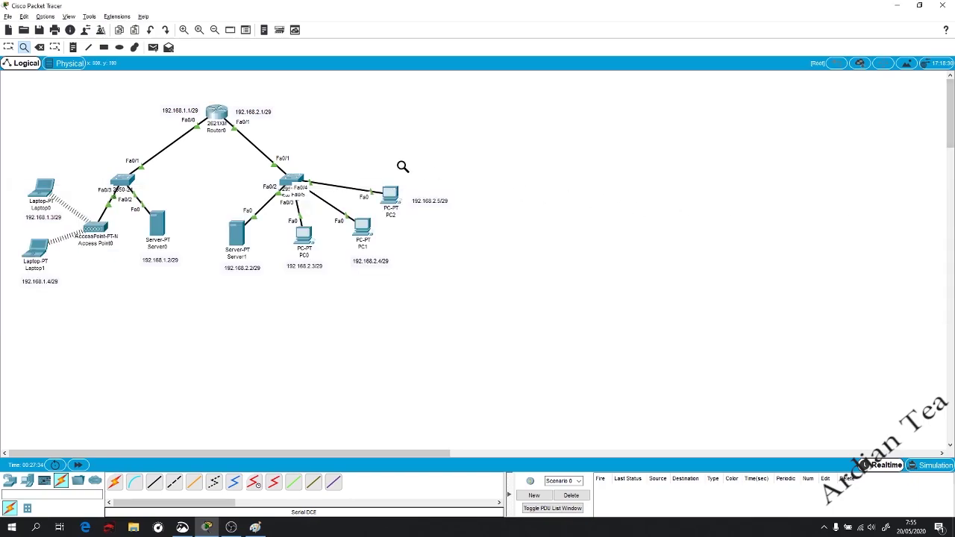
click(237, 529)
click(255, 528)
click(236, 529)
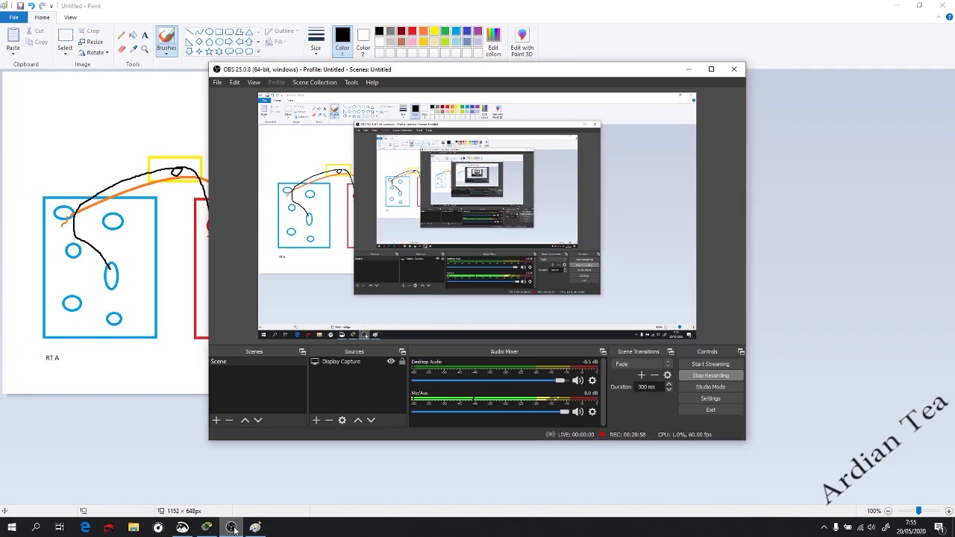
click(233, 529)
click(182, 528)
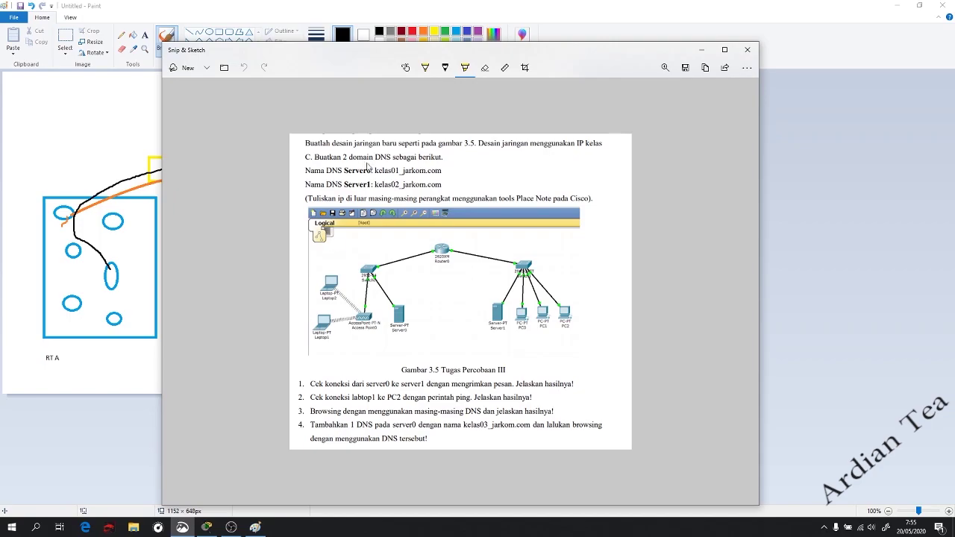
click(211, 525)
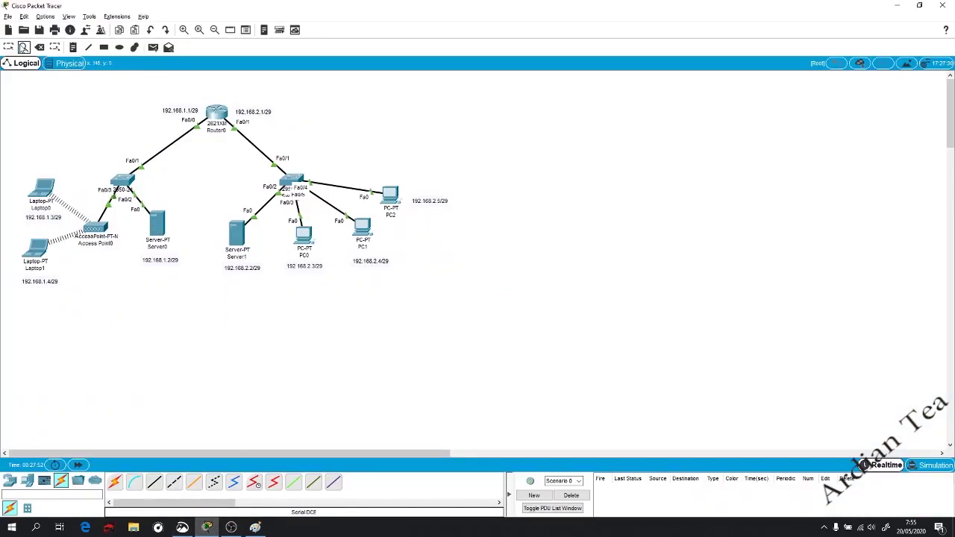
- Open Server0's DNS service settings and switch the DNS service on
click(10, 47)
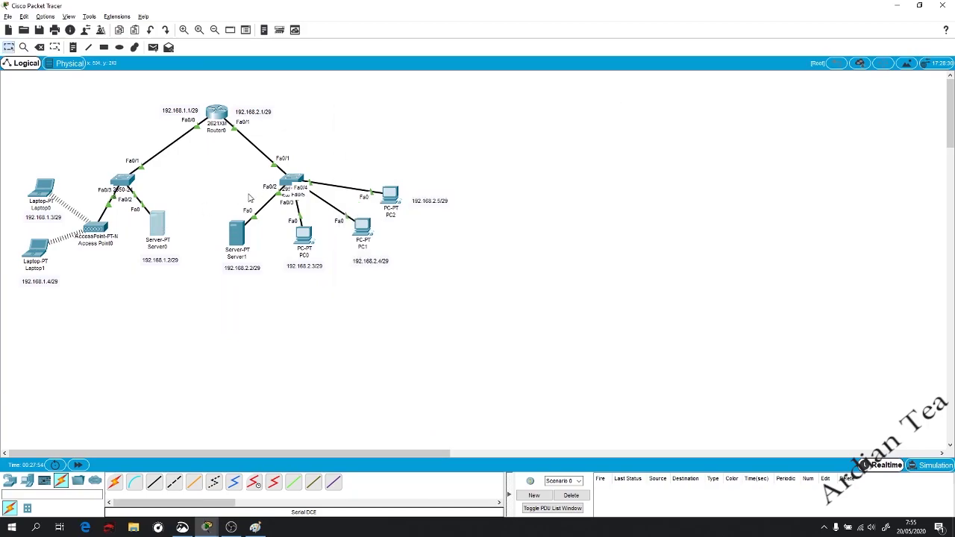
click(162, 228)
click(420, 131)
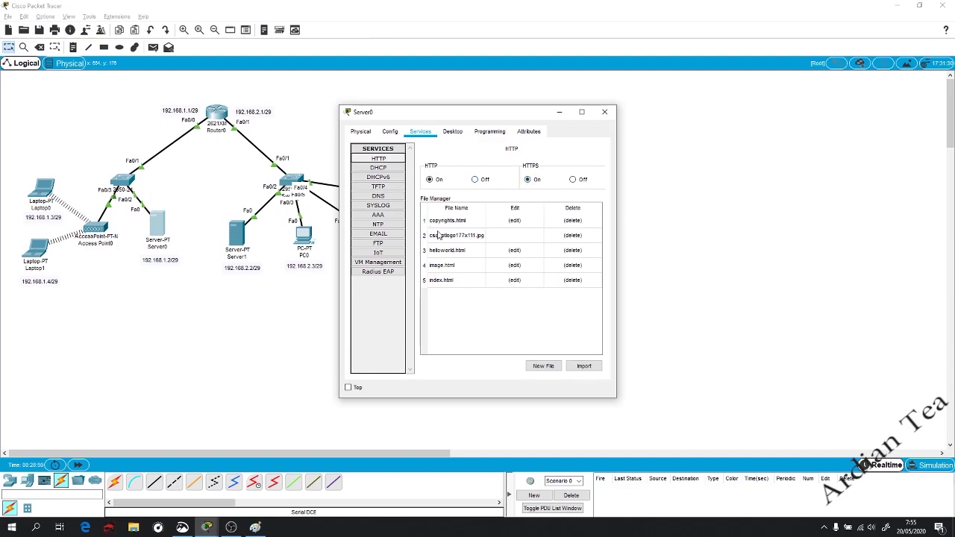
click(396, 168)
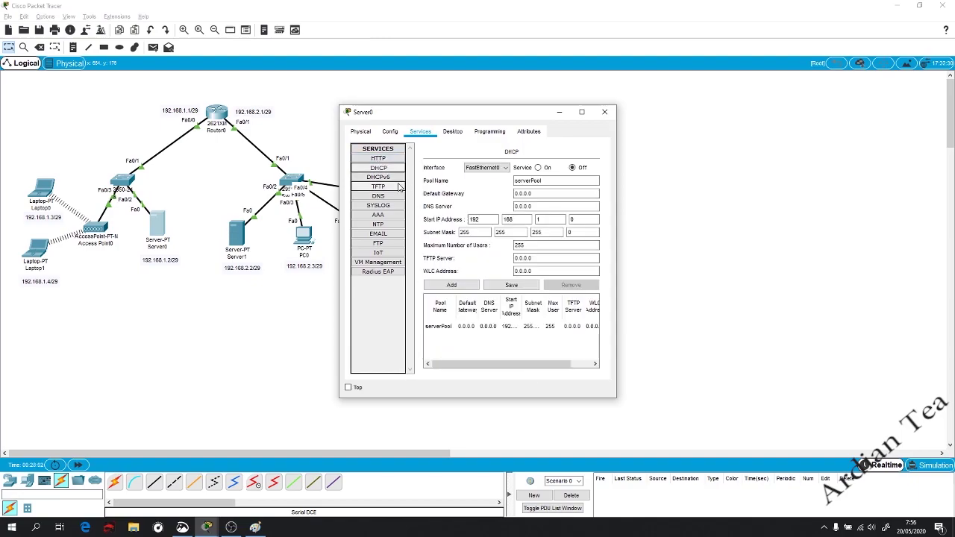
click(399, 196)
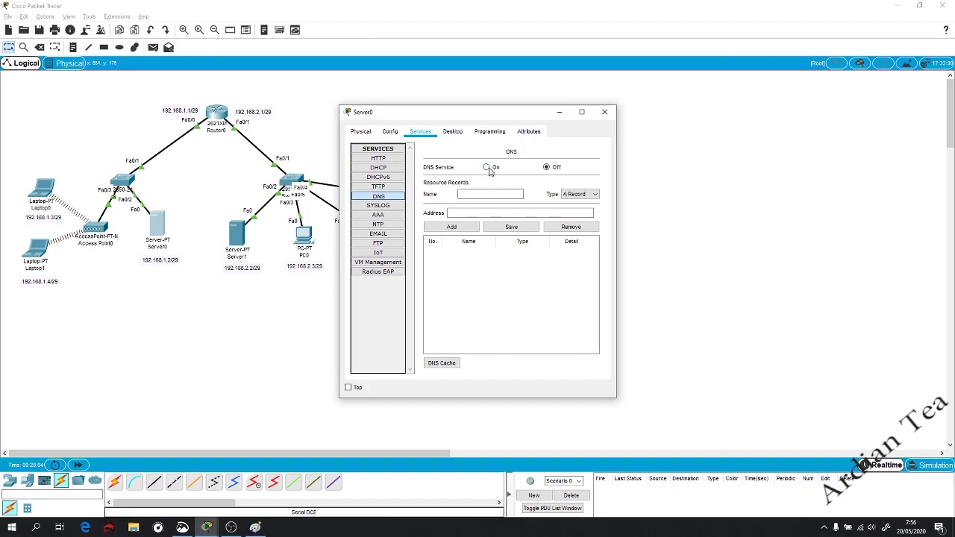
- Move the Server0 window clear of the topology and choose A Record as the DNS resource record type
click(574, 195)
click(573, 196)
click(573, 197)
click(574, 196)
click(571, 195)
click(571, 195)
drag(522, 112, 712, 138)
click(702, 222)
click(763, 220)
click(761, 224)
click(762, 222)
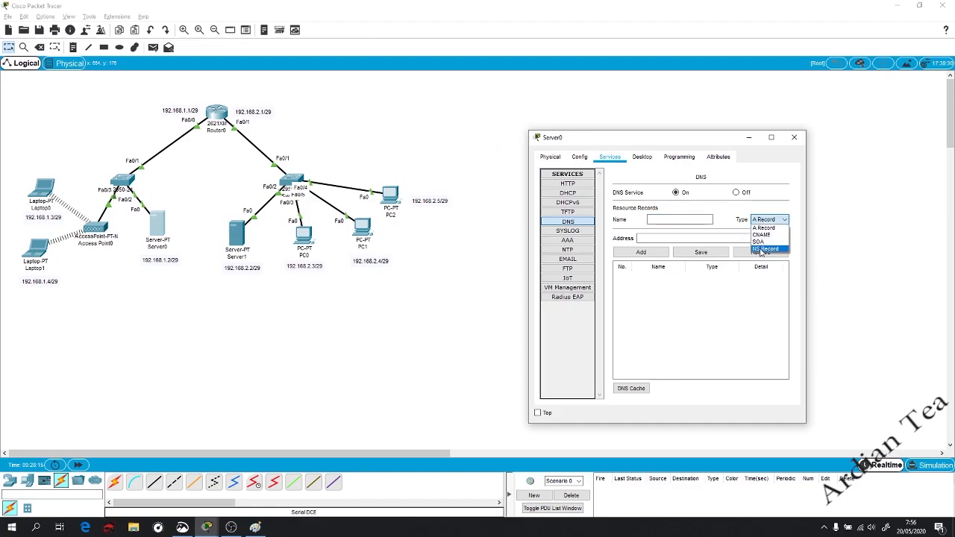
click(766, 227)
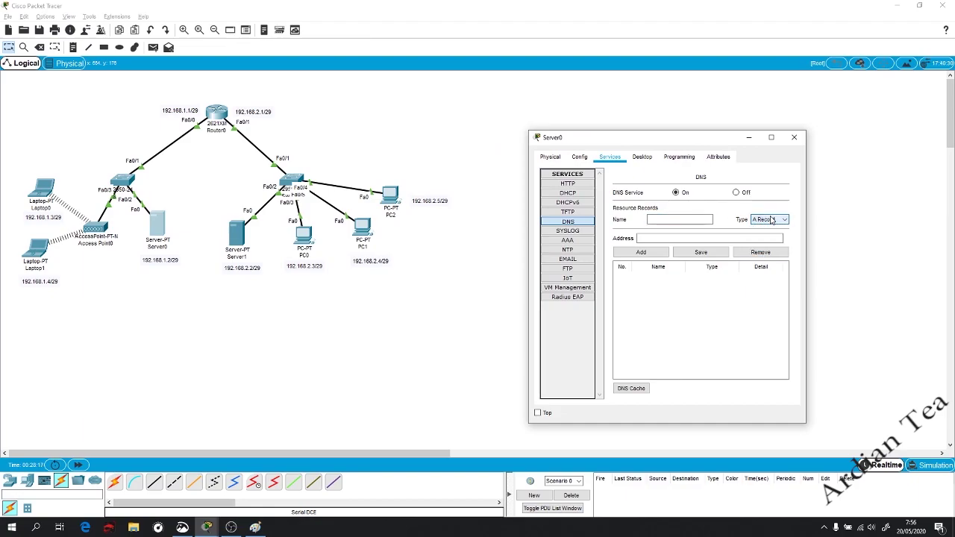
- Consult the Snip & Sketch assignment for the domain name and add an A record on Server0 for kelas01_jarkom.com with address 192.168.1.1
click(709, 219)
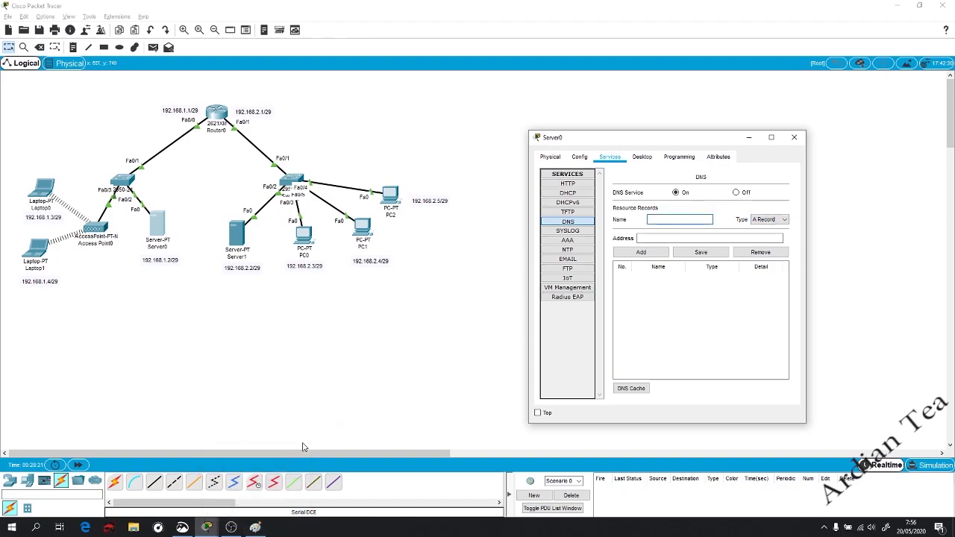
click(256, 528)
click(256, 528)
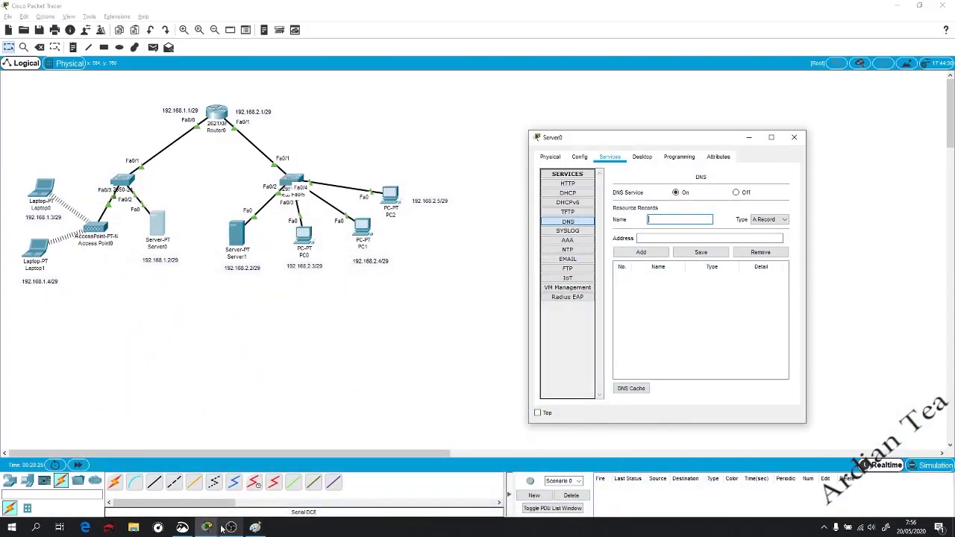
click(183, 528)
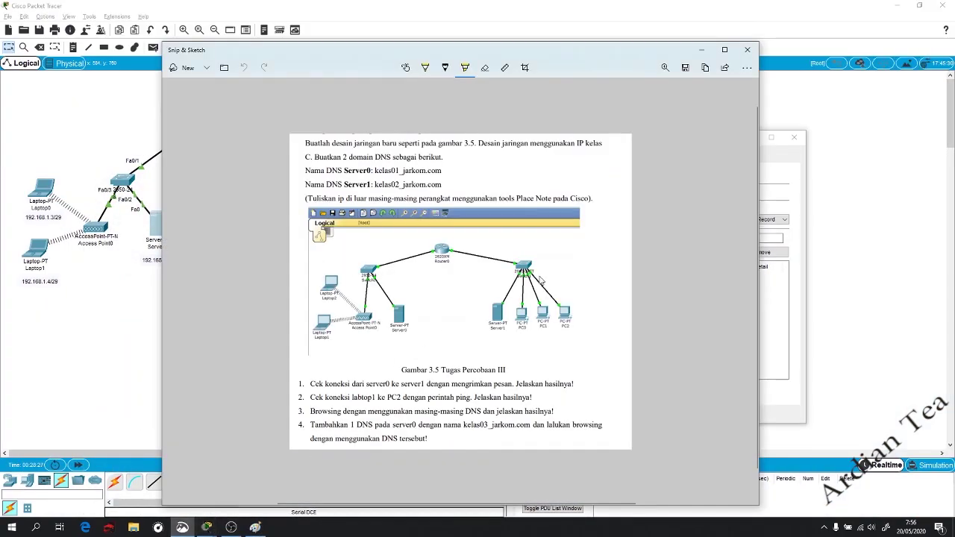
click(784, 198)
click(672, 218)
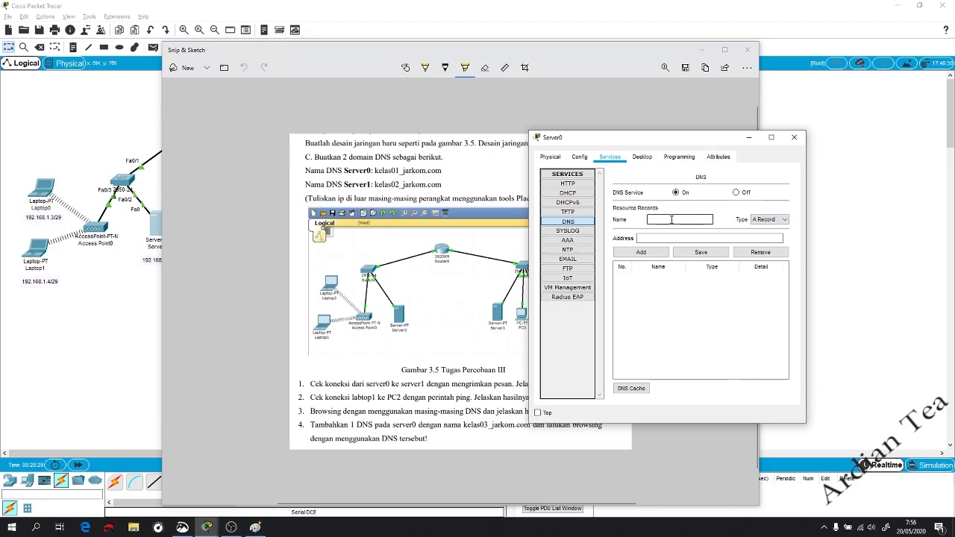
text(kelas)
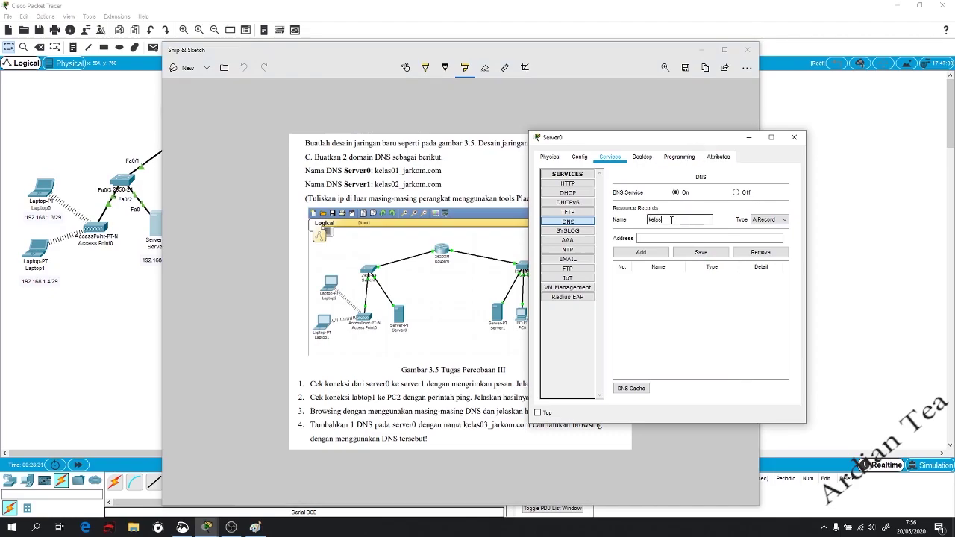
text(01_jarkom.com)
key(Tab)
key(Tab)
text(192)
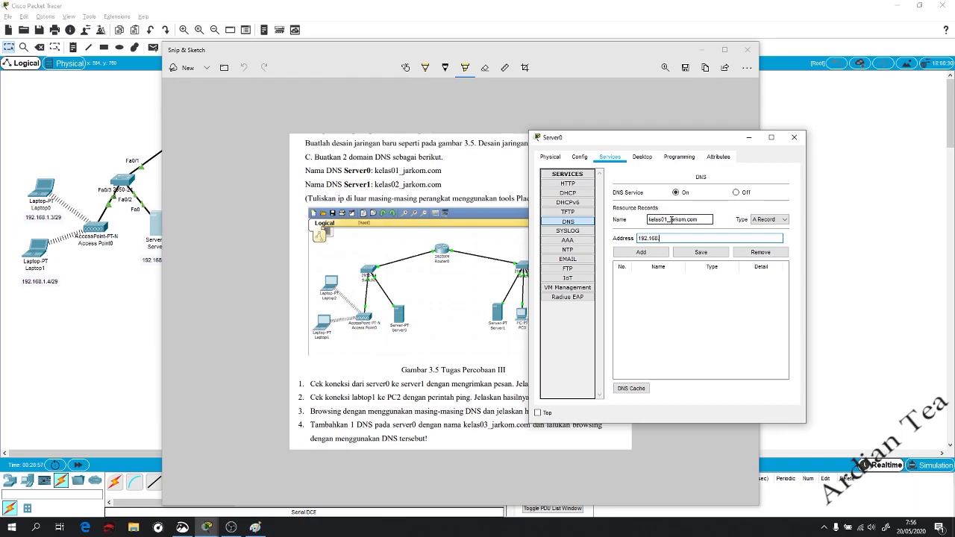
click(641, 252)
- Add a second A record on Server0 for kelas02_jarkom.com with address 192.168.2.2
click(679, 219)
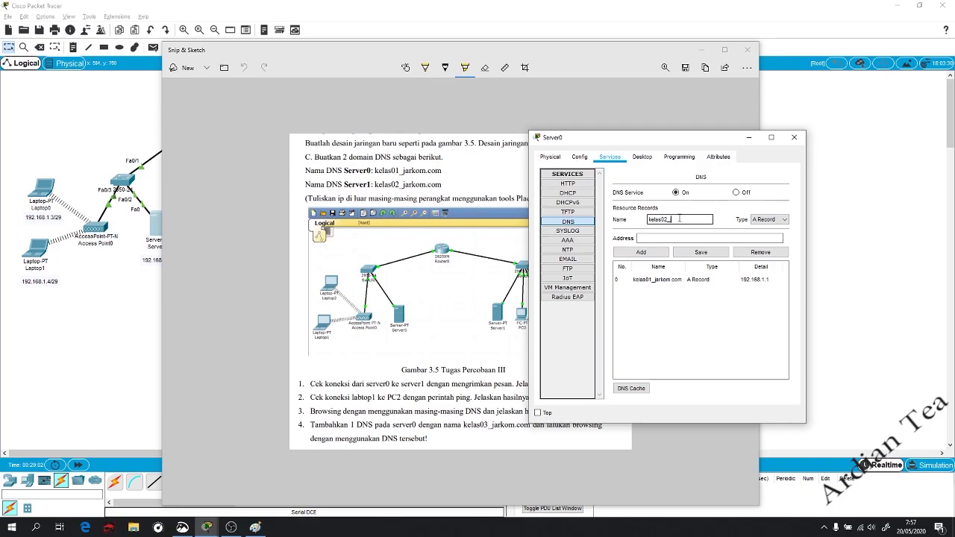
text(kelas02_jarkom.com)
key(Tab)
click(706, 239)
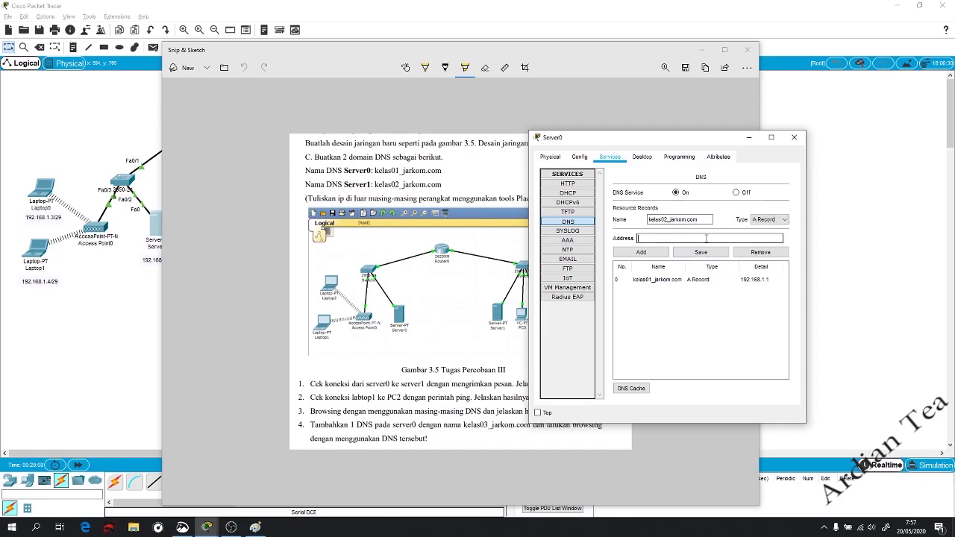
text(192.168.2.2)
click(641, 252)
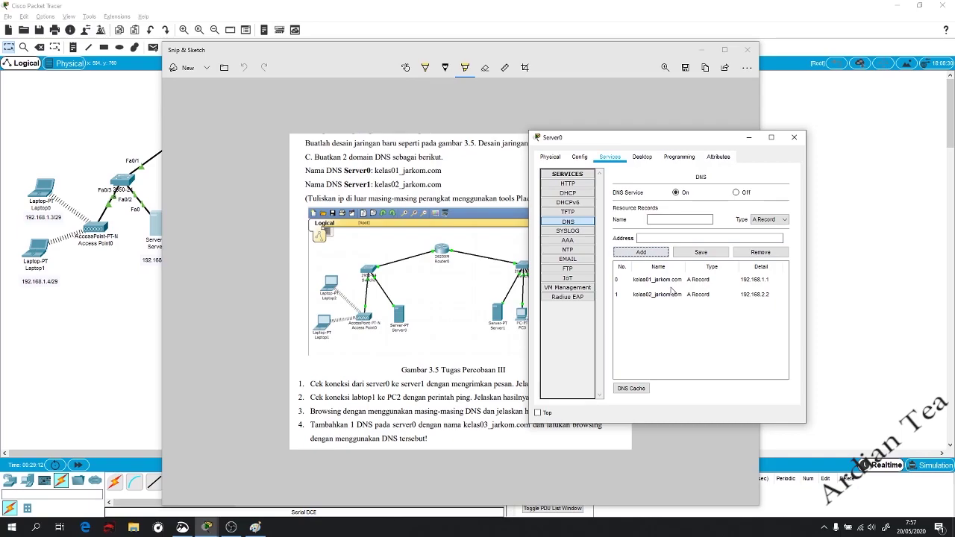
- Review the name and address of both DNS records on Server0, and close its window
click(676, 280)
click(680, 238)
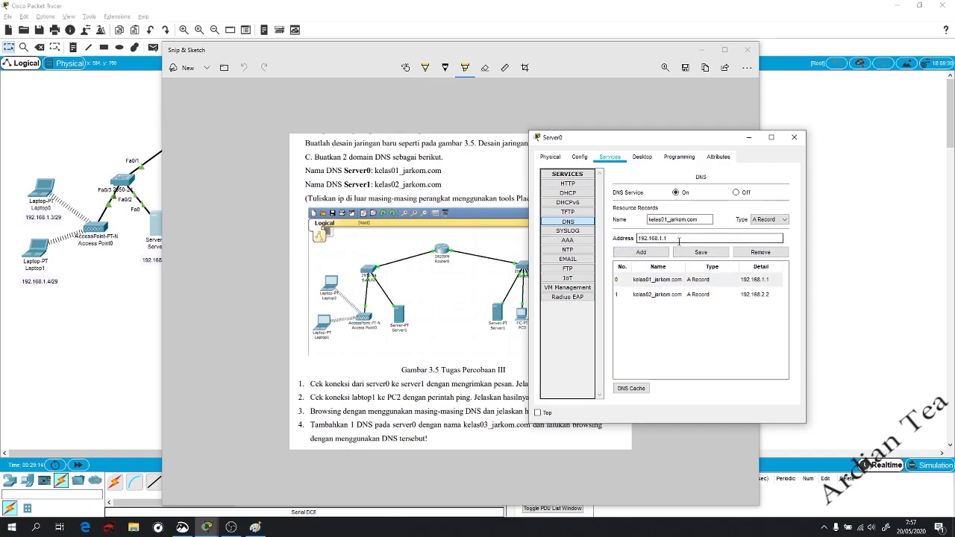
click(707, 281)
click(729, 298)
click(728, 284)
click(724, 298)
click(717, 285)
click(707, 296)
click(702, 286)
click(701, 295)
click(700, 281)
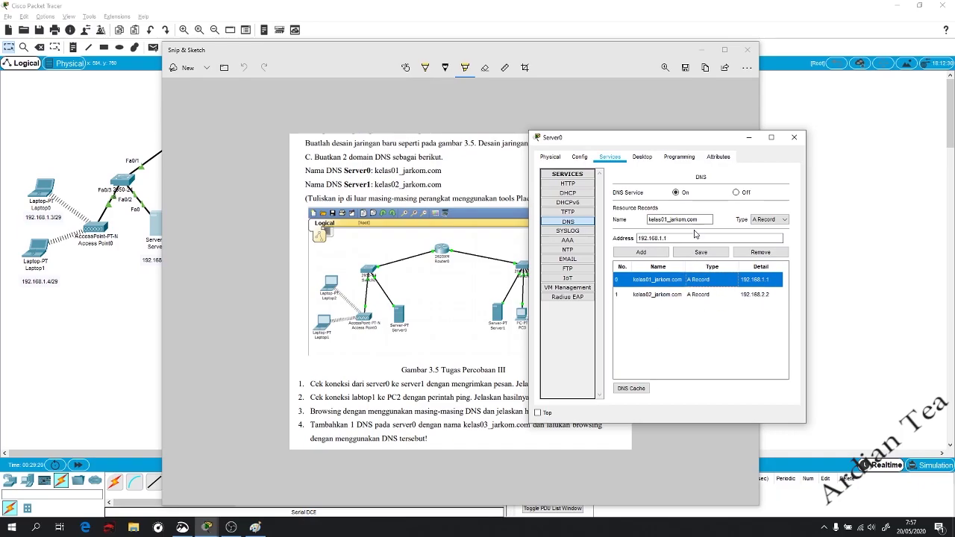
click(794, 137)
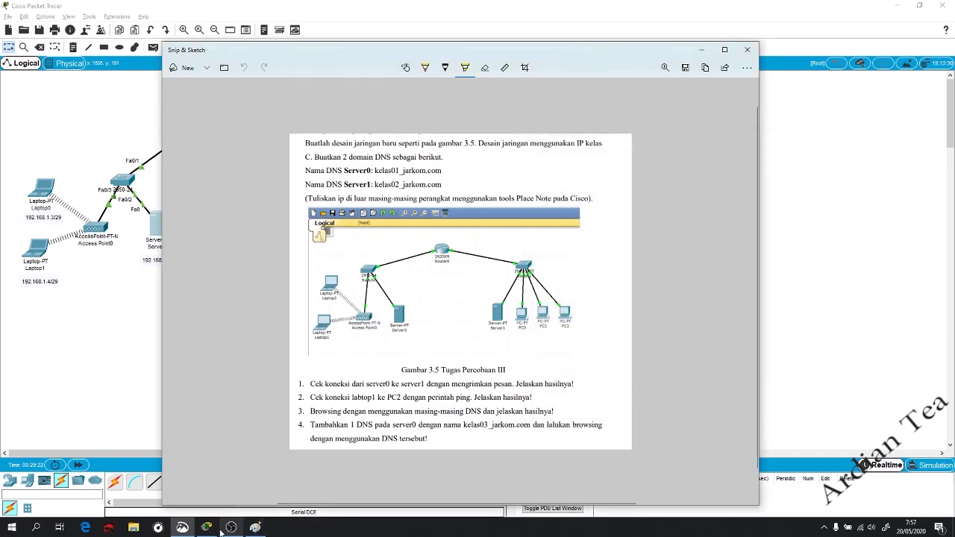
- Return to Cisco Packet Tracer and ping kelas01_jarkom.com from Laptop1's Command Prompt
click(216, 528)
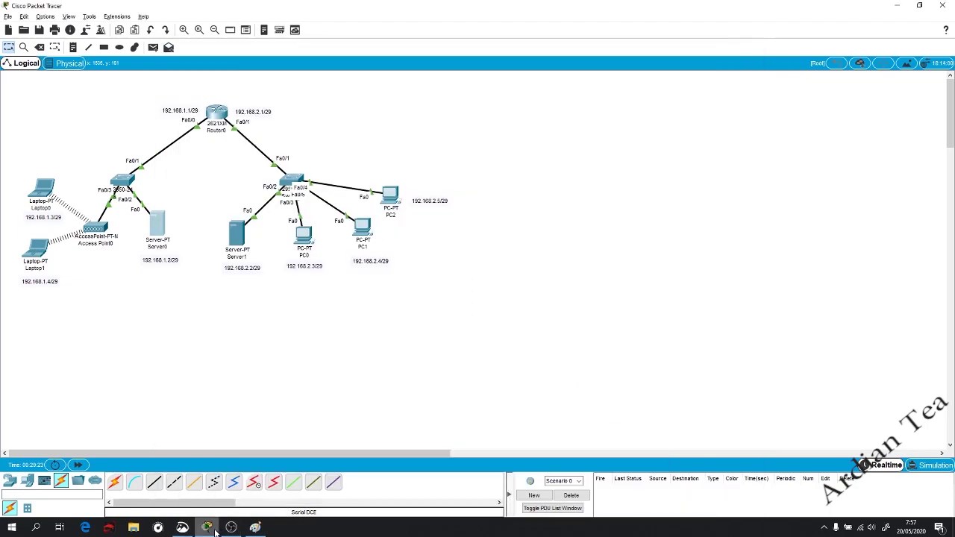
click(32, 257)
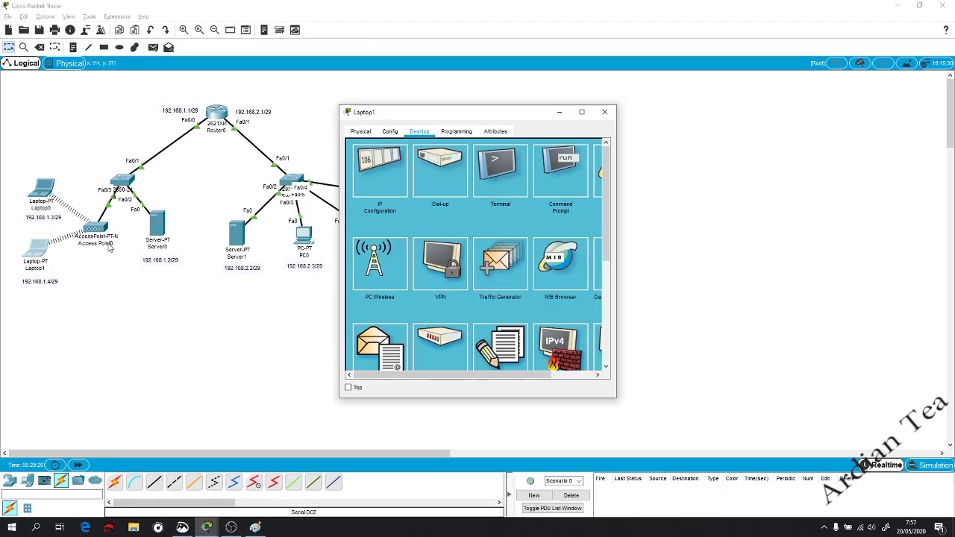
click(552, 178)
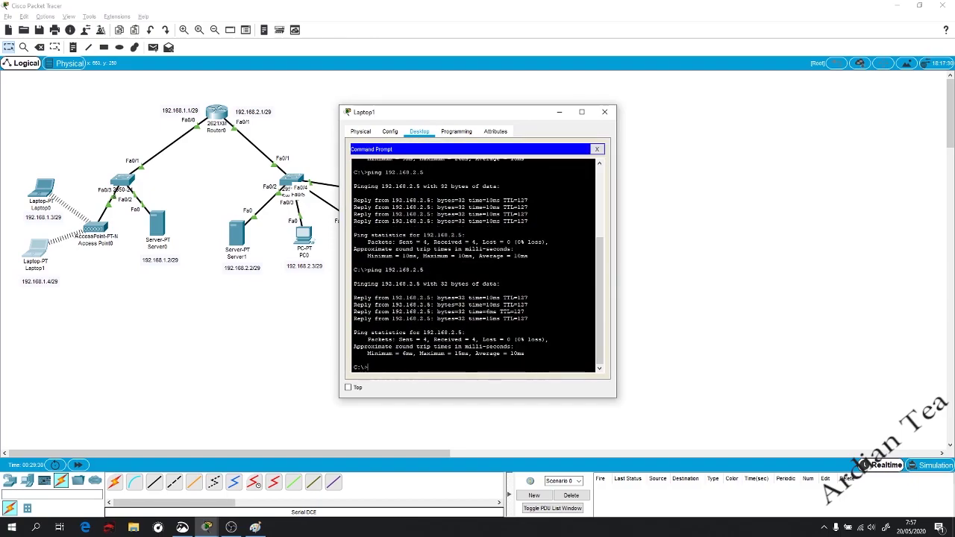
text(ping kelas01)
click(185, 531)
click(185, 530)
text(_jarkom.com)
key(Return)
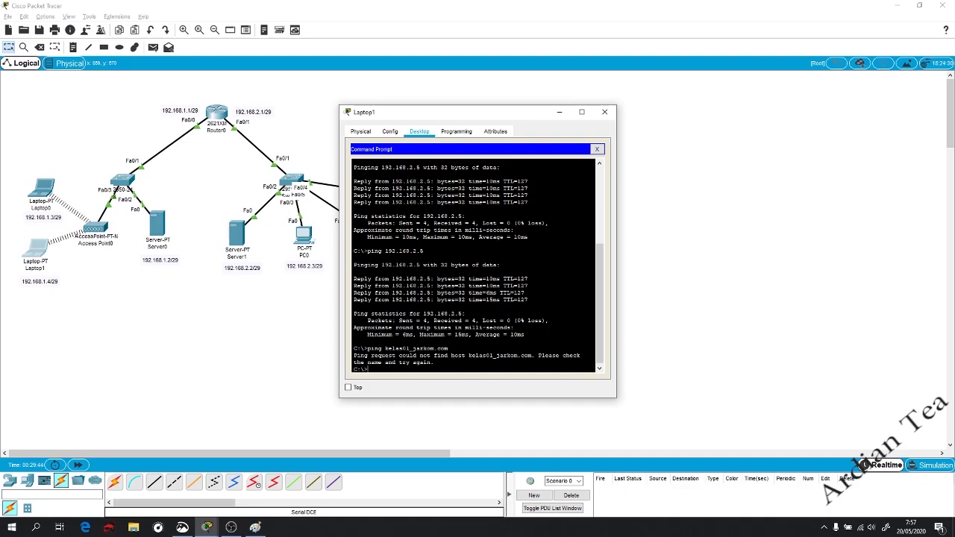
- Set Laptop1's IPv4 DNS server to 192.168.2.1 and check the entry in its global settings
click(597, 150)
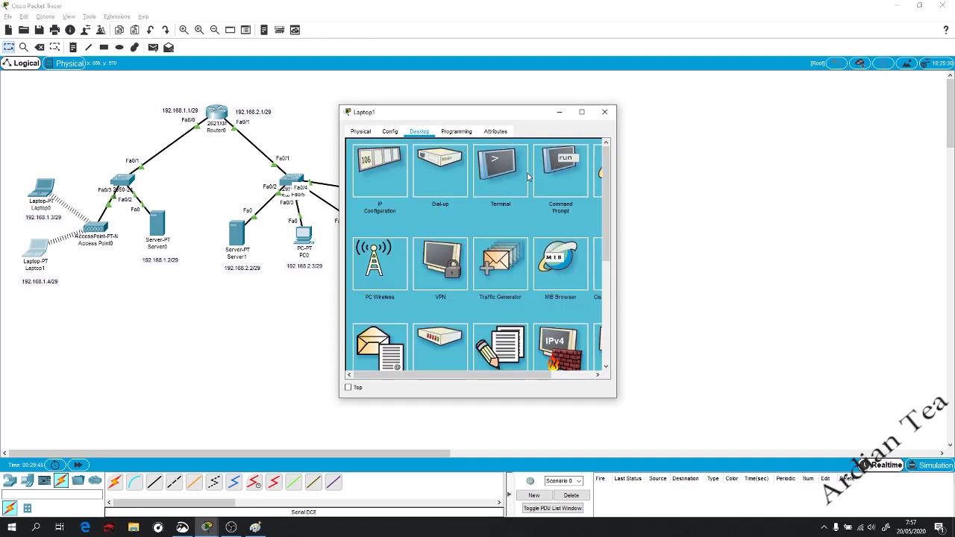
click(392, 185)
drag(451, 239, 386, 234)
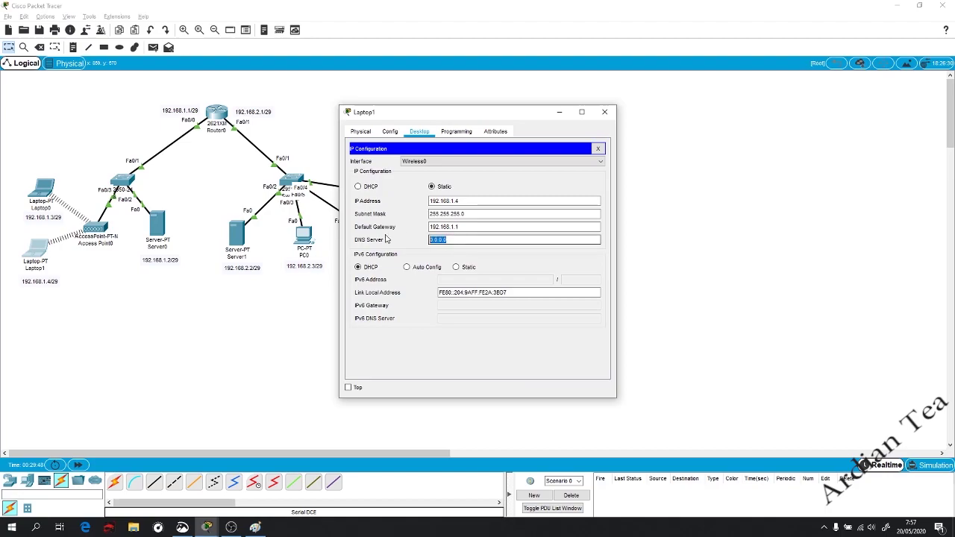
text(192.168.2.1)
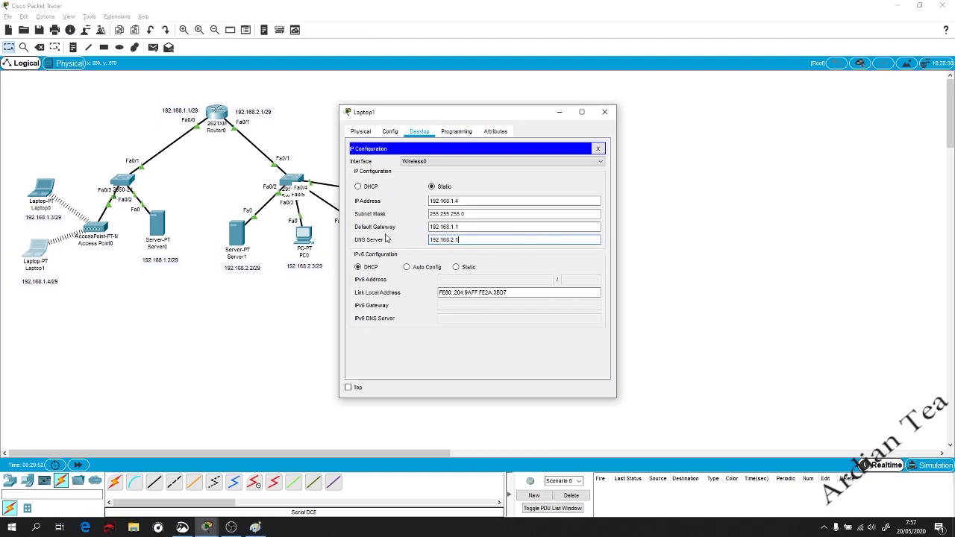
click(389, 132)
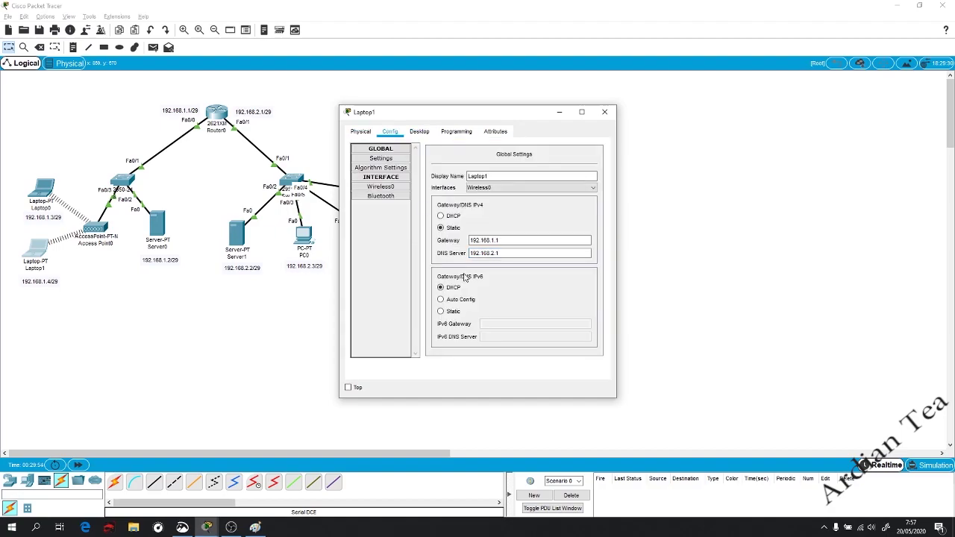
click(419, 131)
click(451, 132)
click(420, 131)
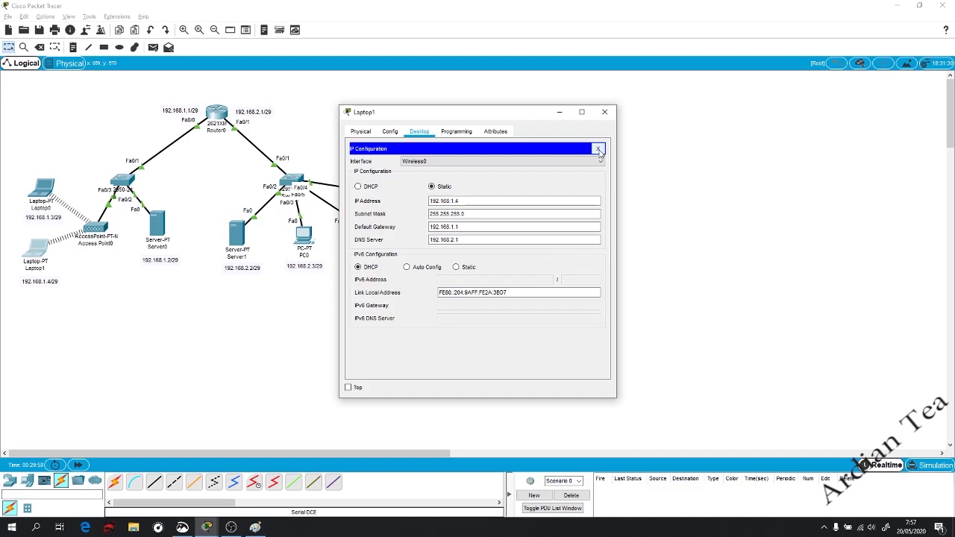
- Set Laptop1's IPv4 DNS server to 192.168.1.2 and close the IP configuration
click(485, 239)
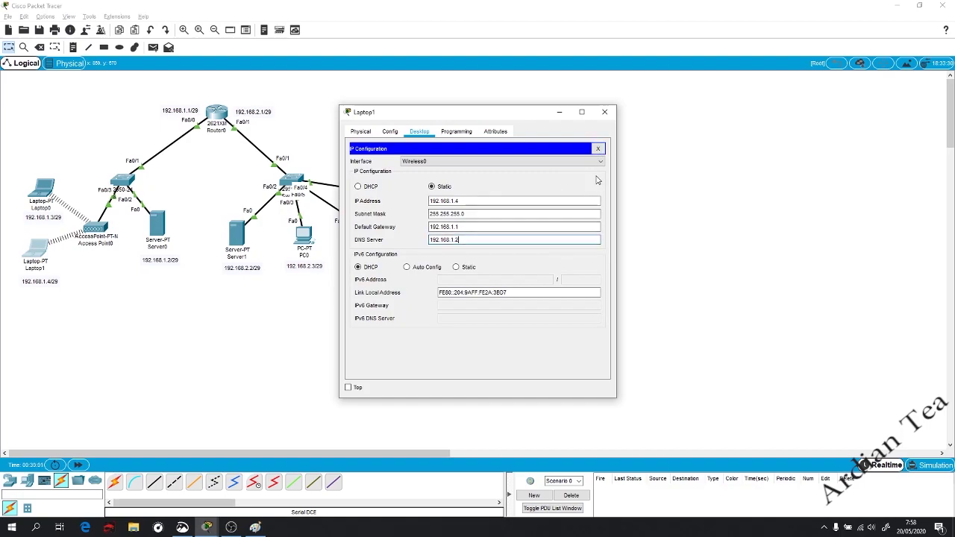
click(598, 150)
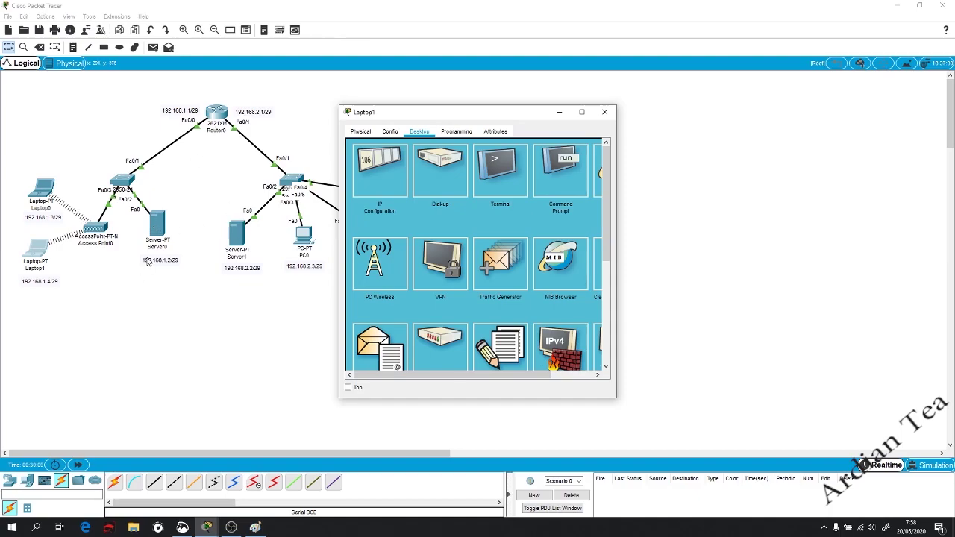
- Repeat the ping to kelas01_jarkom.com from Laptop1's Command Prompt
click(548, 177)
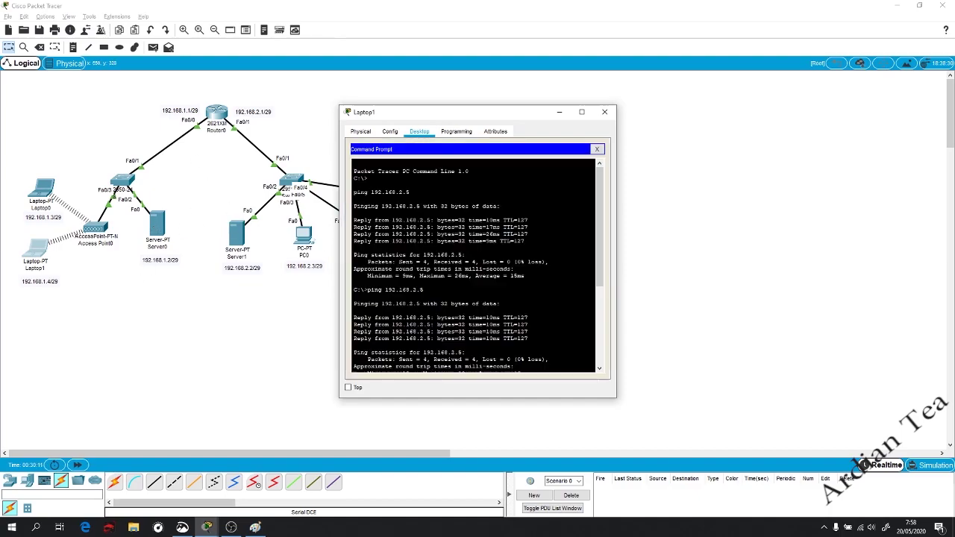
key(Up)
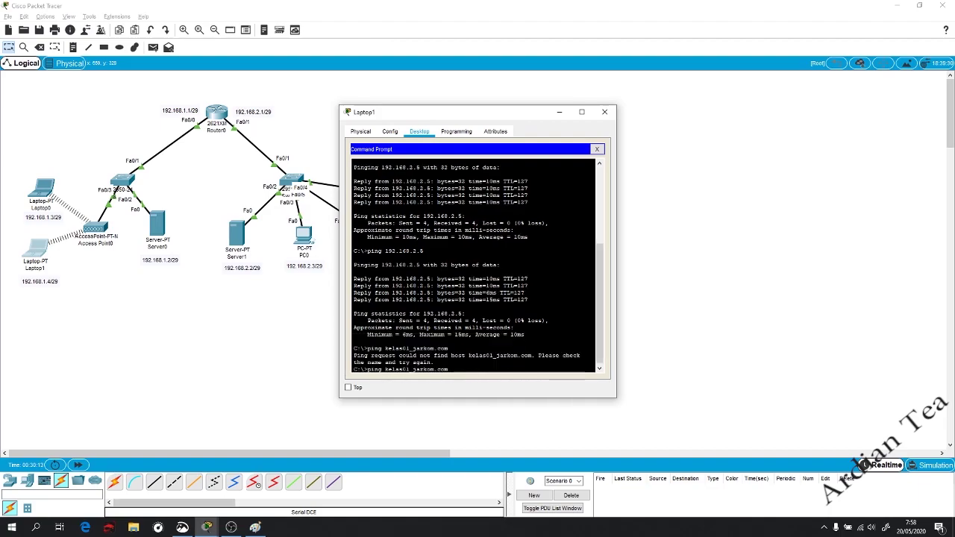
key(Return)
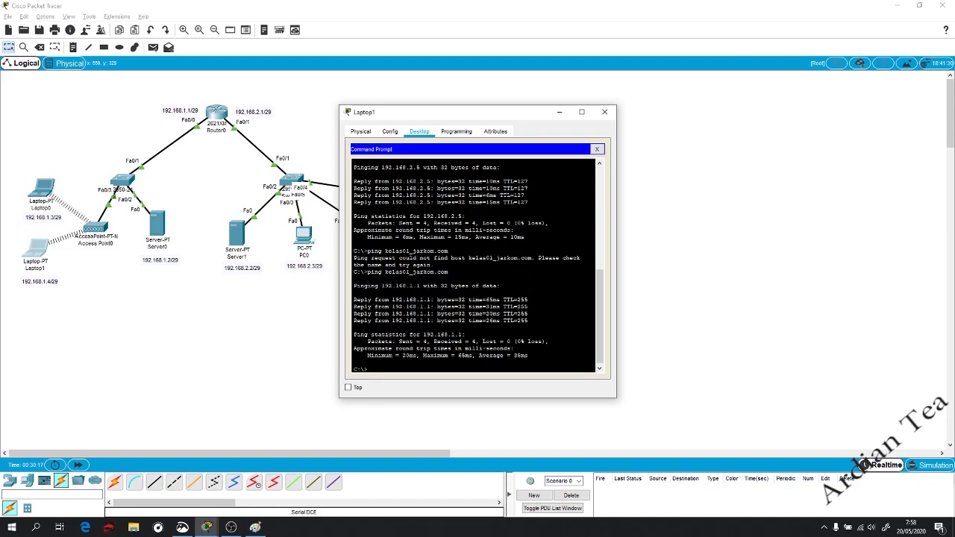
- Ping kelas02_jarkom.com from Laptop1's Command Prompt
key(Up)
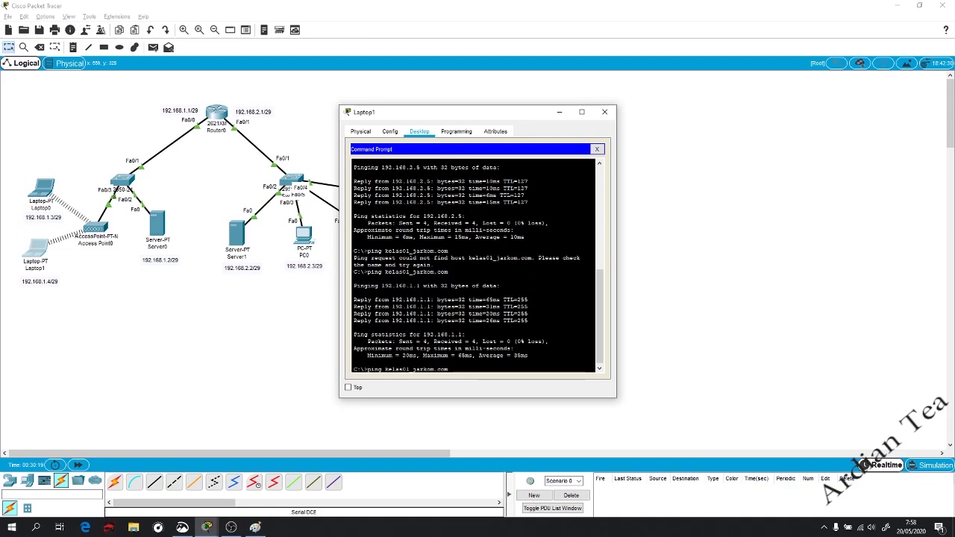
click(414, 369)
key(BackSpace)
text(2)
key(Return)
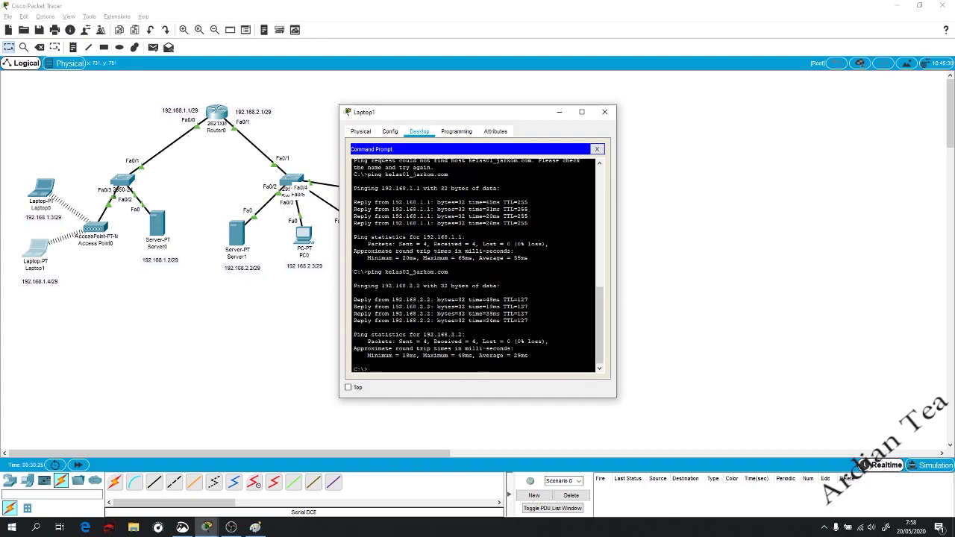
- Switch to Paint and delete the whole RT A and RT B drawing from the canvas
click(255, 527)
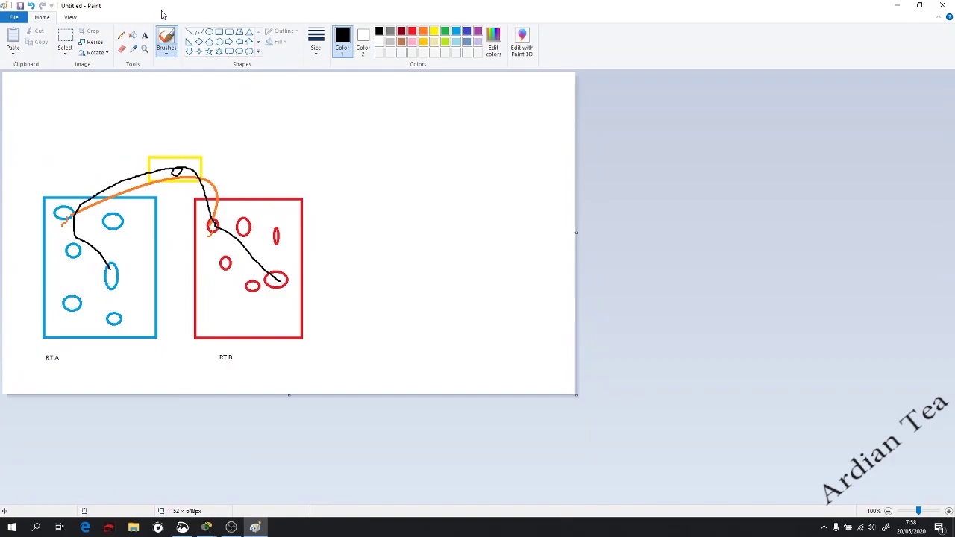
click(65, 37)
mouse_move(15, 151)
mouse_down()
mouse_move(291, 341)
mouse_move(363, 377)
mouse_up()
key(Delete)
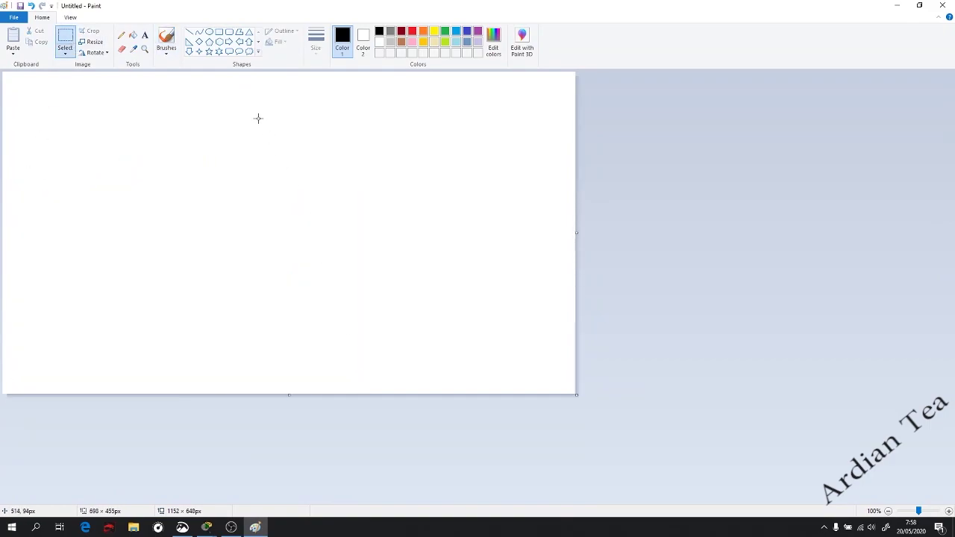
- Add a text block near the canvas's upper-left area listing goole.com, facebook.com and detik.com on separate lines
click(145, 35)
click(80, 114)
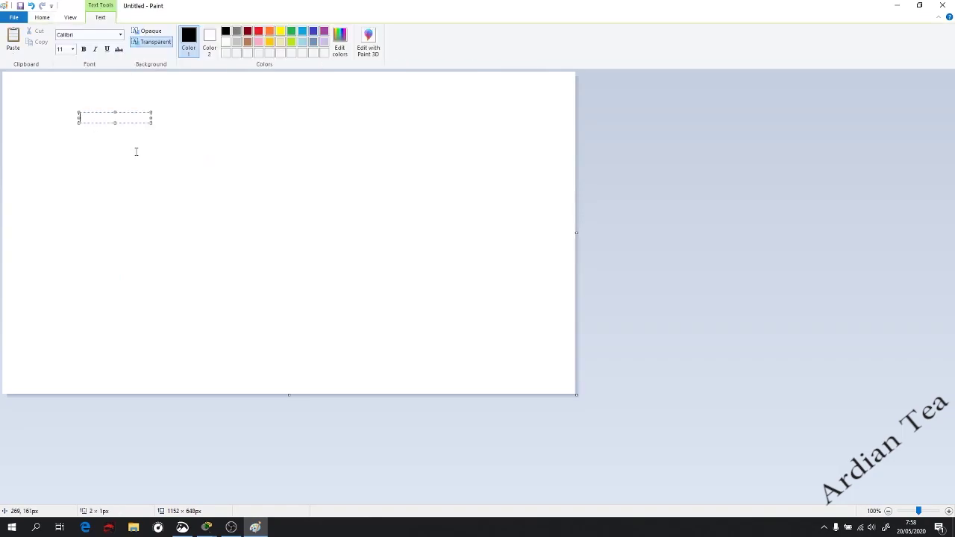
text(goole.com)
key(Return)
text(faceboko)
text(ok.)
text(com)
key(Return)
text(detik.com)
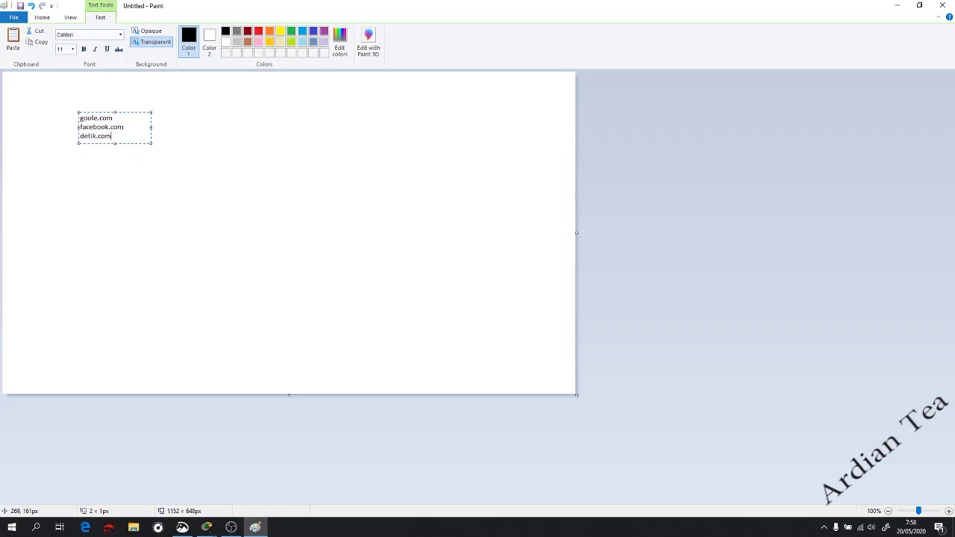
click(178, 154)
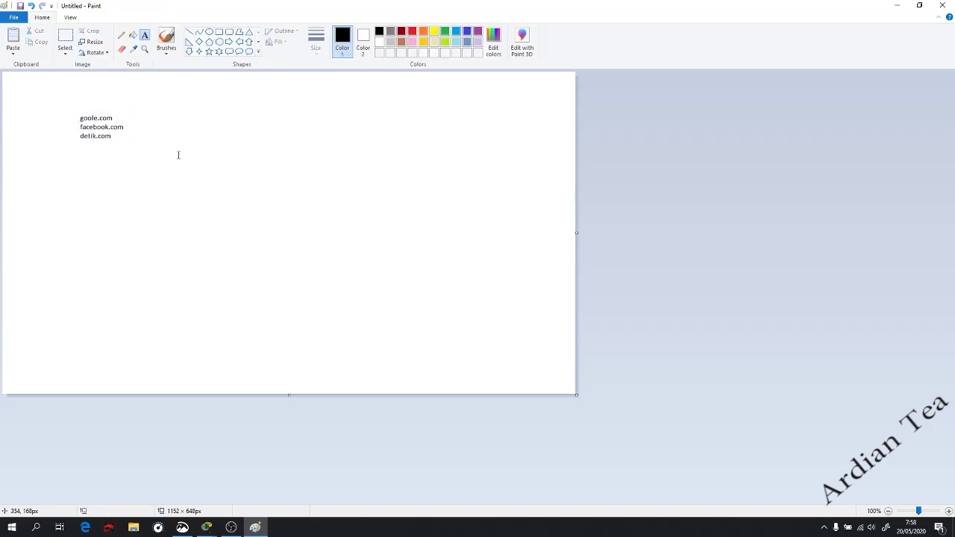
- Open a Windows command prompt, ping google.com, stop after the first reply and copy the replying IP address
click(205, 115)
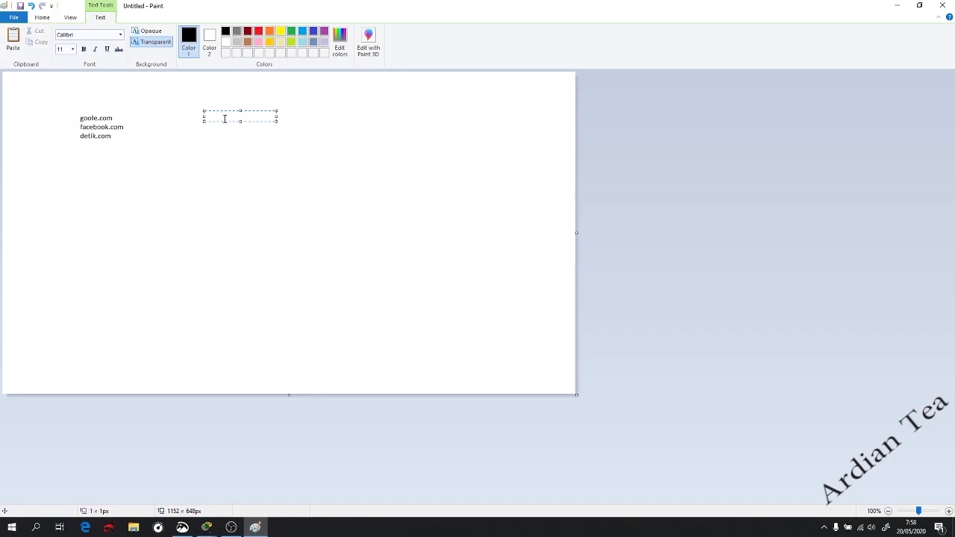
key(super+r)
text(cmd)
key(Return)
text(ping google.com)
key(Return)
key(ctrl+c)
drag(61, 80, 114, 79)
right_click(109, 79)
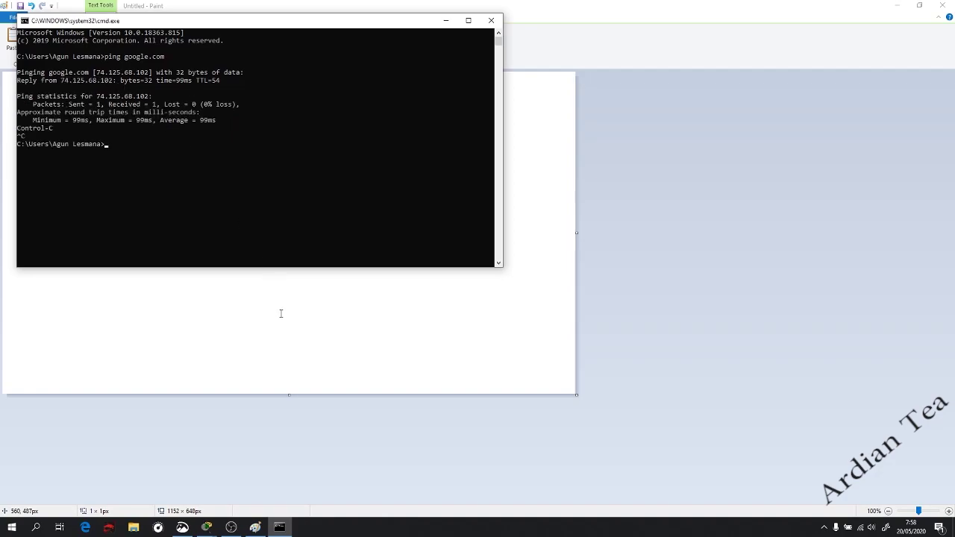
- Return to Paint and paste the copied address 74.125.68.102 as text beside goole.com
click(280, 312)
click(151, 113)
key(ctrl+v)
click(188, 171)
- Ping facebook.com in the Windows command prompt, stop after the first reply and copy the replying IP address
click(279, 528)
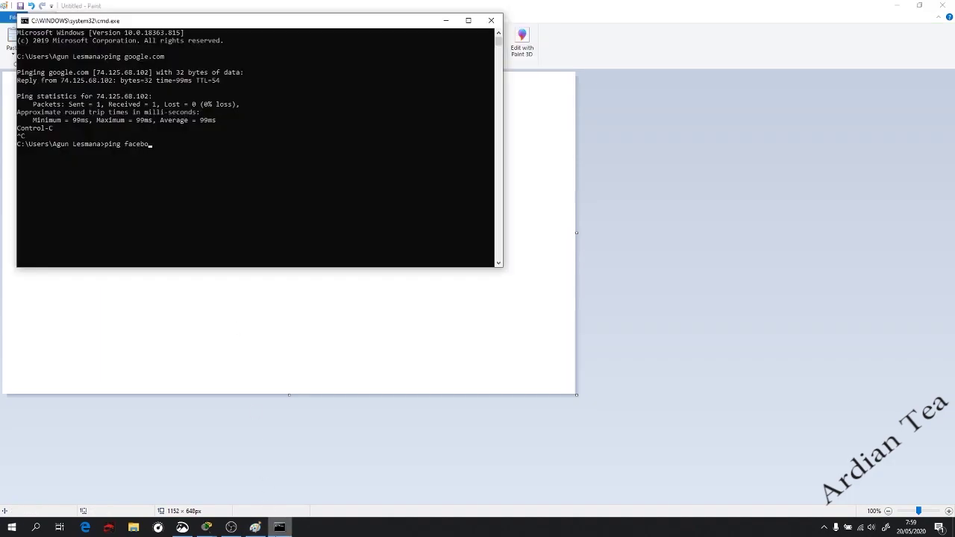
key(Return)
key(ctrl+c)
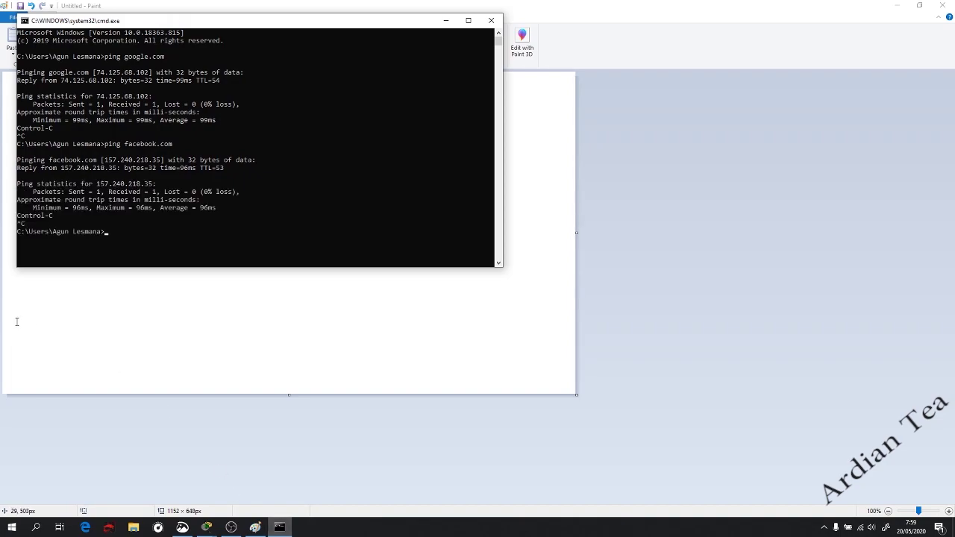
drag(64, 168, 65, 173)
click(66, 175)
drag(67, 136, 104, 169)
click(65, 161)
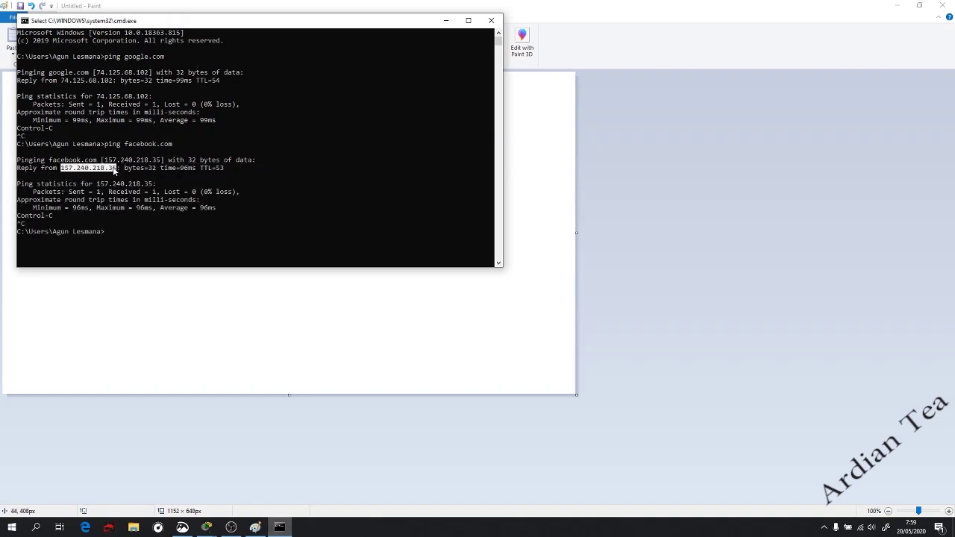
key(ctrl+c)
- Close the command prompt and paste 157.240.218.35 as text beside facebook.com in Paint
click(491, 20)
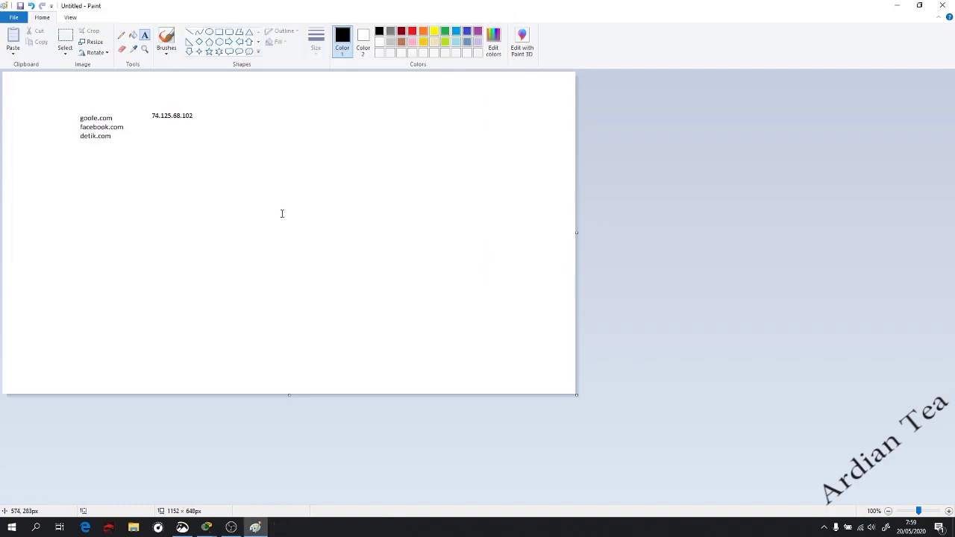
click(153, 129)
key(ctrl+v)
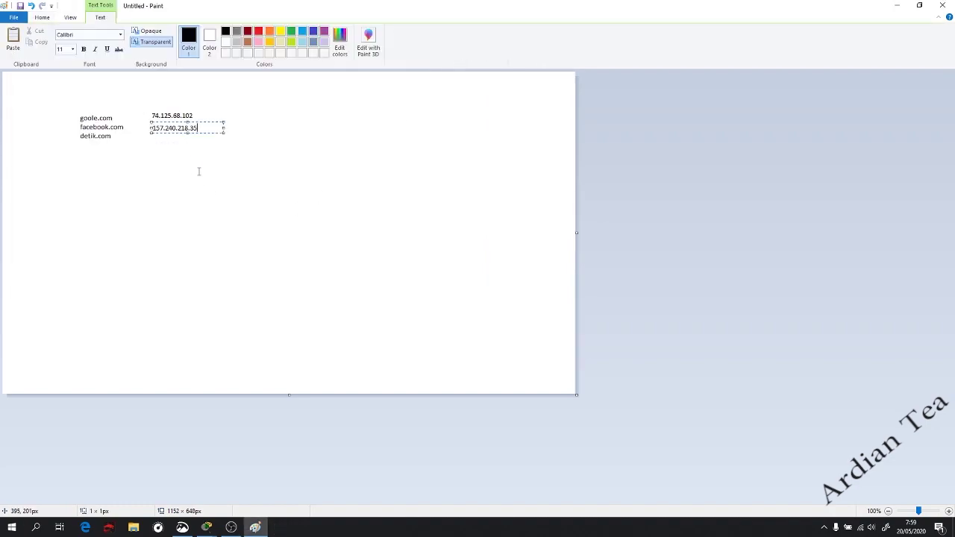
click(158, 167)
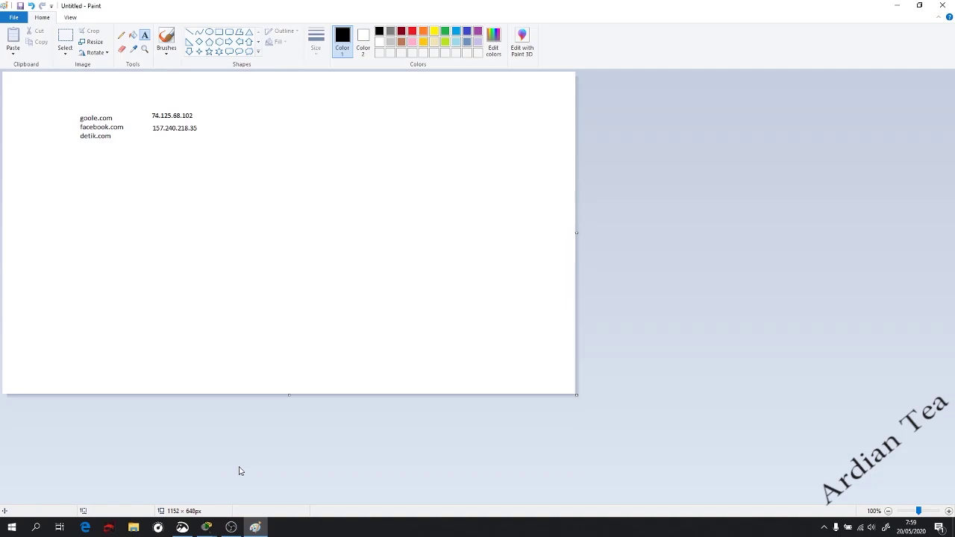
- Open a new Windows command prompt, ping detik.com, stop after the first reply and copy the replying IP address
key(super+r)
text(cmd)
key(Return)
text(ping detik.com)
key(Return)
key(ctrl+c)
text(157.240.218.35)
click(77, 91)
drag(75, 93, 126, 95)
key(ctrl+c)
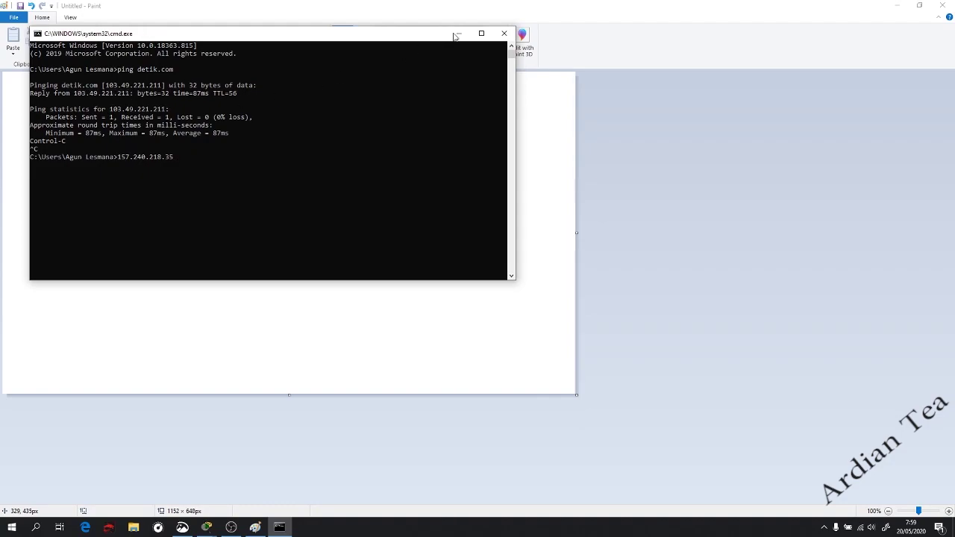
- Close the command prompt and paste 103.49.221.211 as text beside detik.com in Paint
click(503, 34)
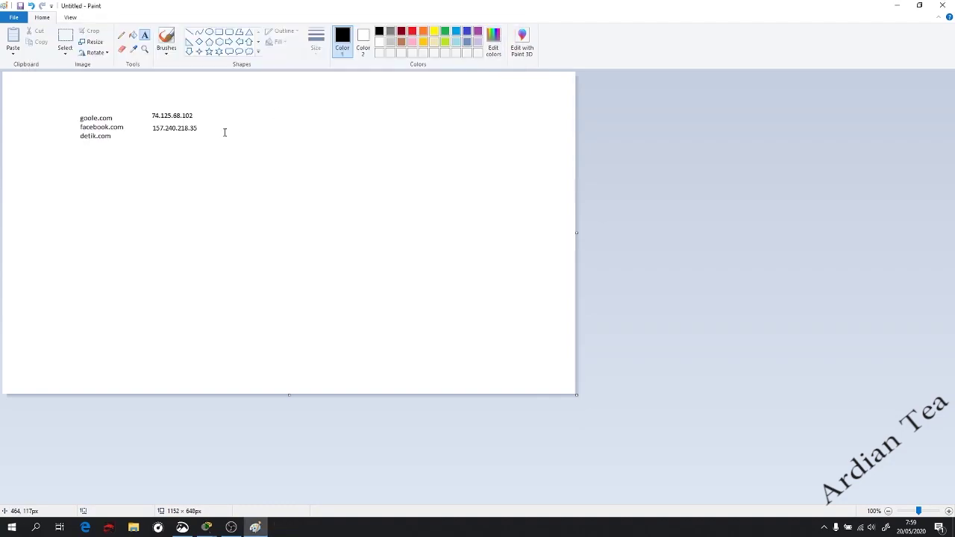
click(156, 137)
key(ctrl+v)
click(291, 147)
- Add a widened text block below the domain list reading "DNS Domain Name System" and "Port UDP 53" on two lines
click(63, 196)
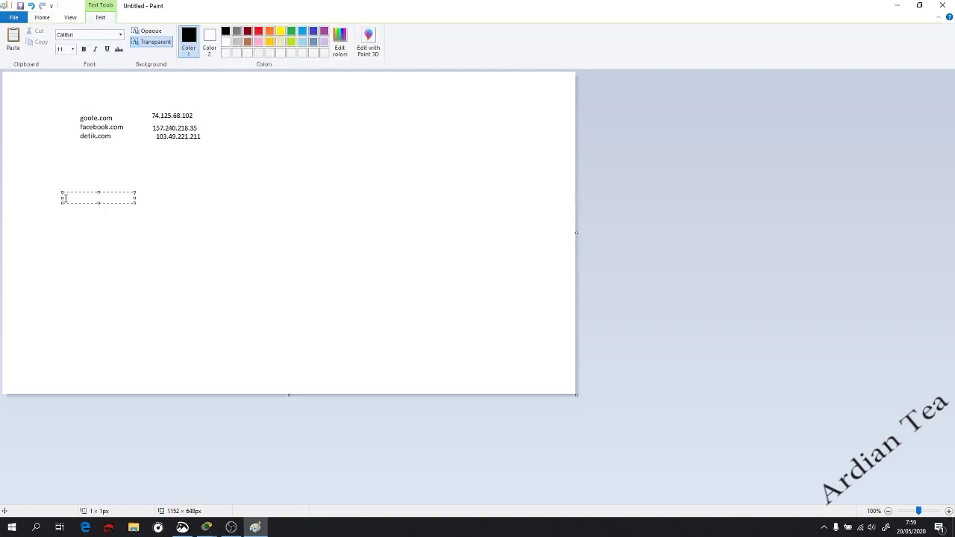
text(DNS Domain Name System)
drag(135, 204, 213, 204)
key(Return)
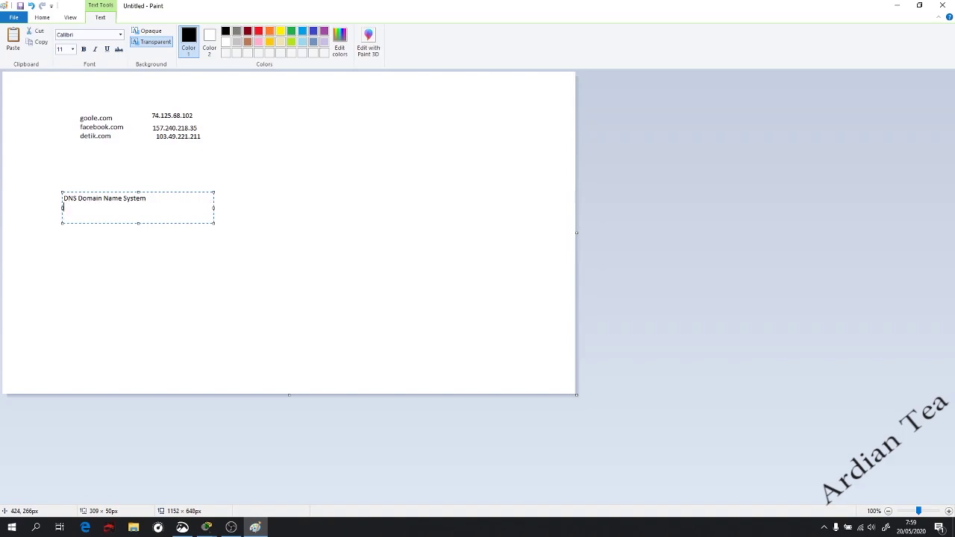
text(Port UDP 53)
click(166, 177)
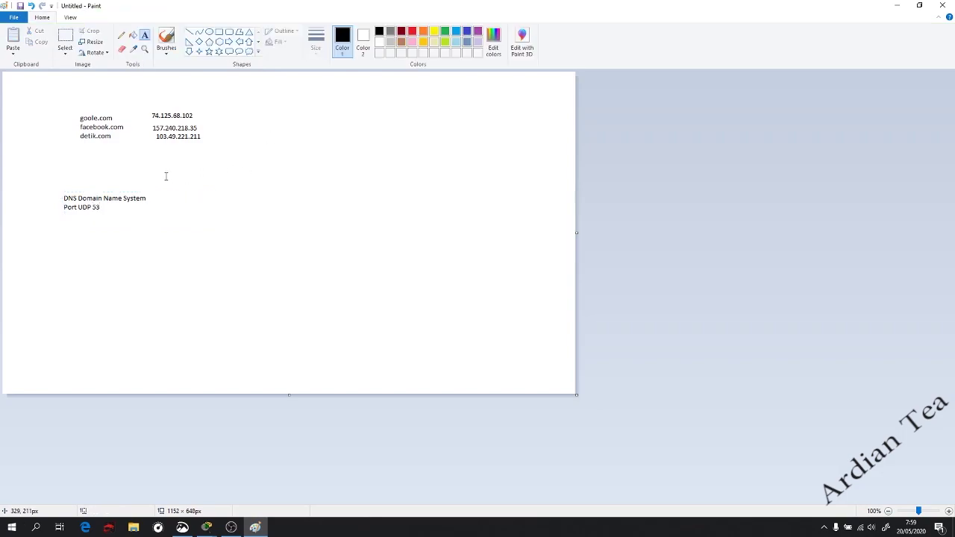
- Draw black straight lines connecting each domain name to its IP address
click(190, 31)
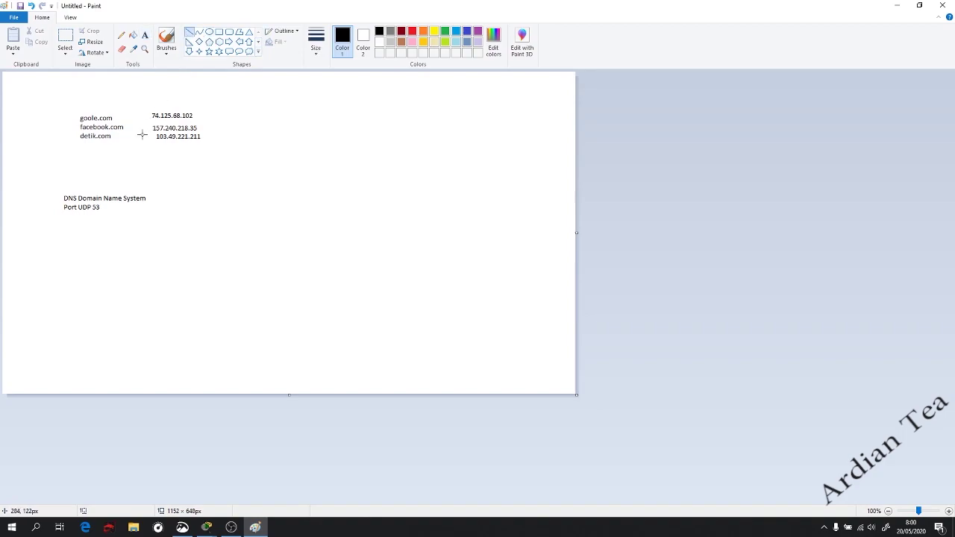
mouse_move(117, 118)
mouse_down()
mouse_move(152, 115)
mouse_move(151, 128)
mouse_move(113, 137)
mouse_up()
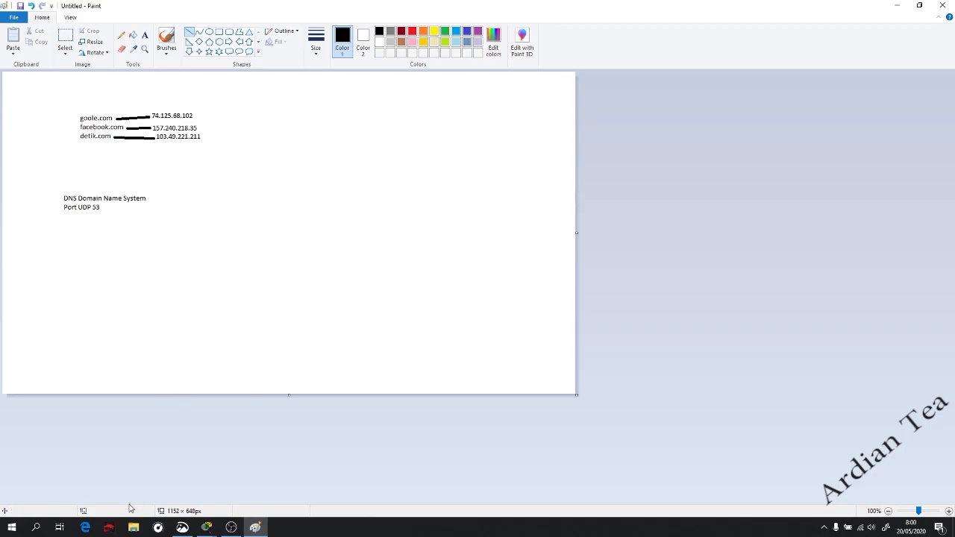
- Open Google Chrome, close the extra tab and place its window below the Paint notes so both are visible
key(super)
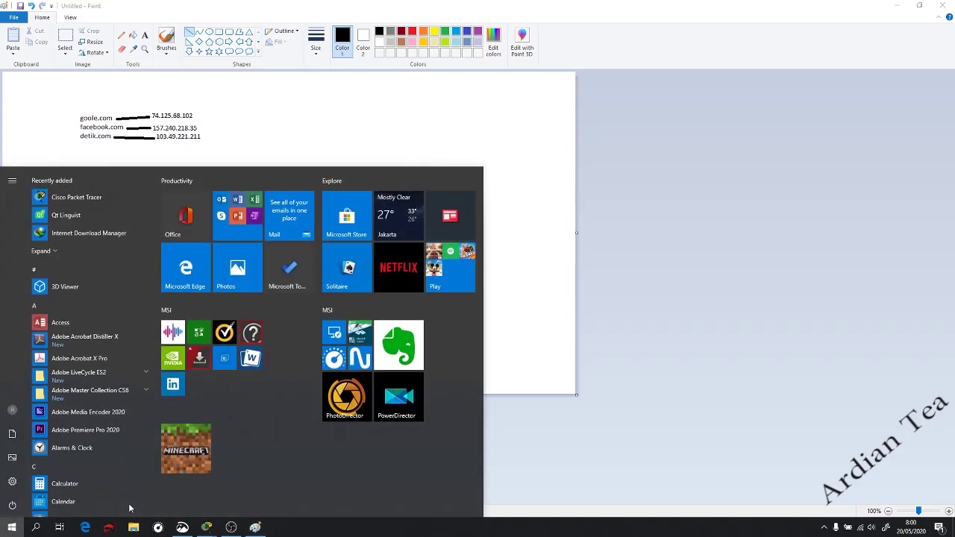
text(goo)
key(Return)
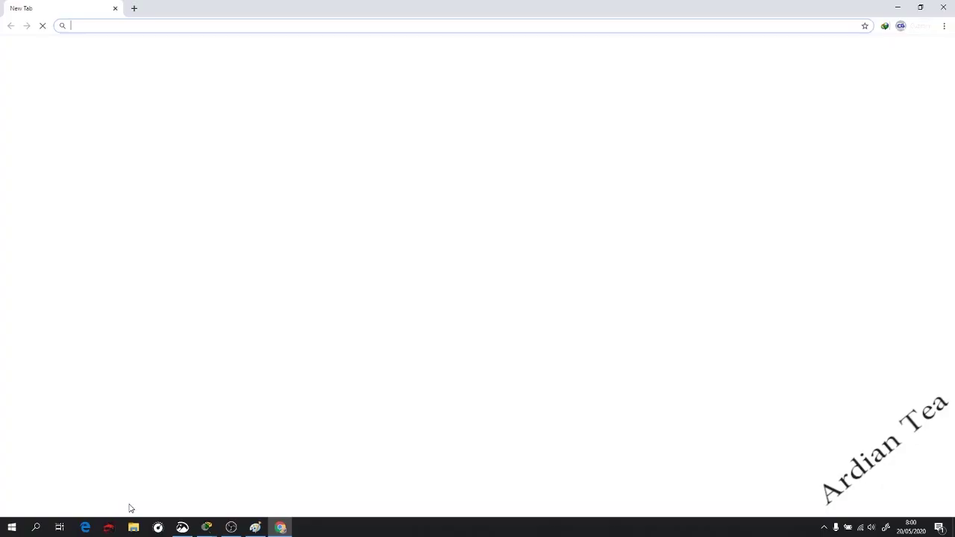
click(234, 8)
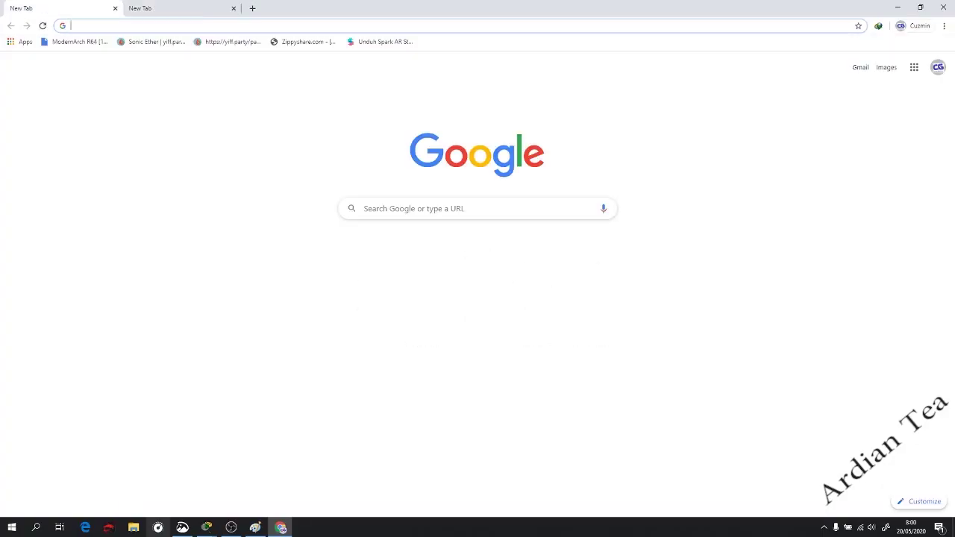
drag(227, 5, 403, 371)
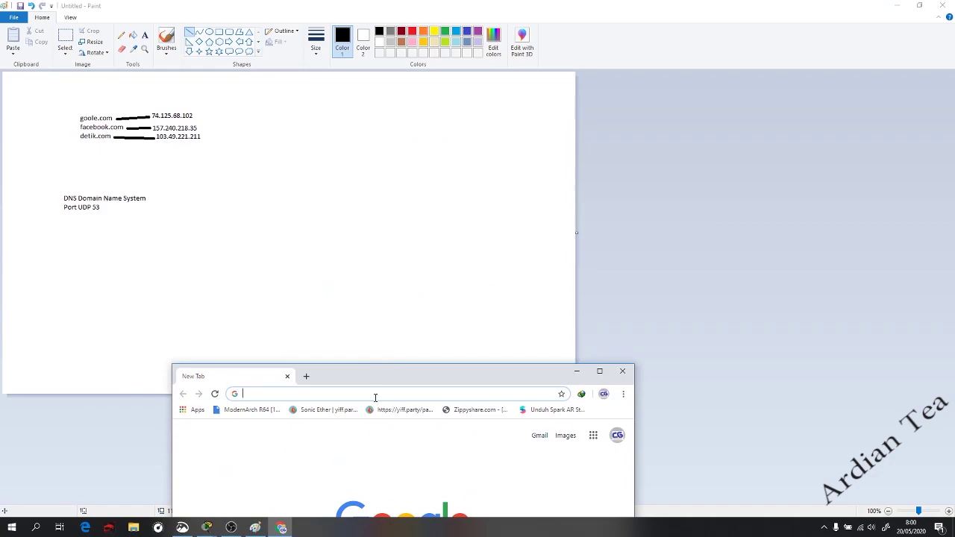
- Browse directly to the IP address 74.125.68.102 in Chrome
text(74.1)
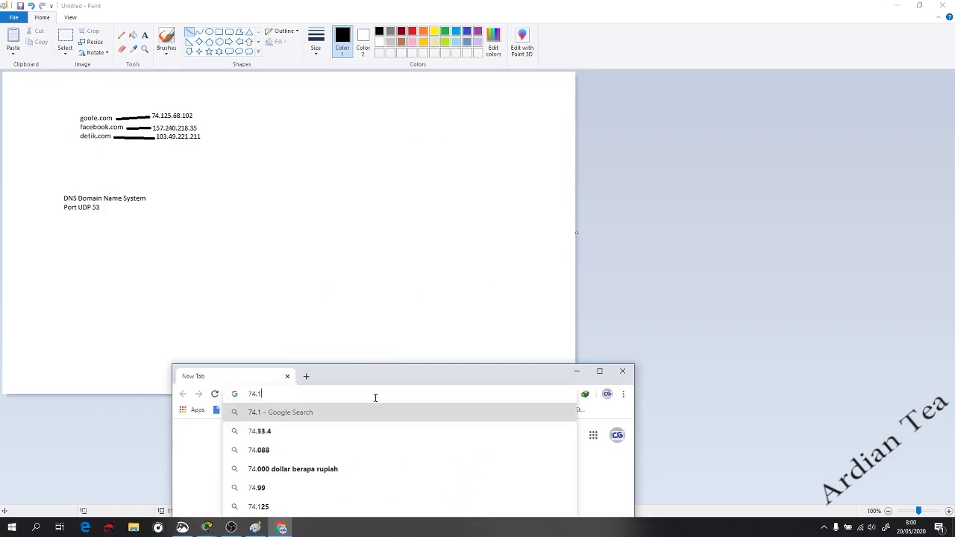
text(25.68.102)
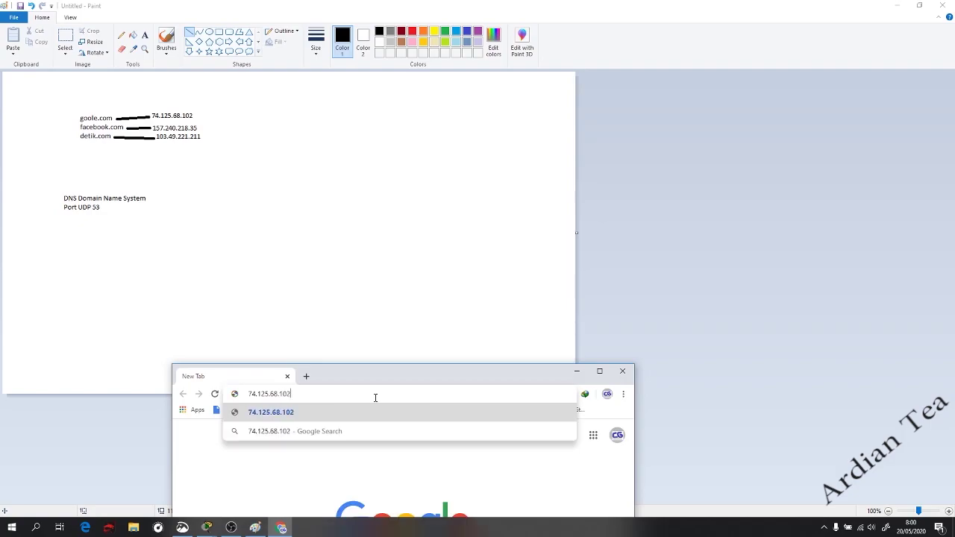
key(Return)
mouse_move(376, 382)
mouse_down()
mouse_move(398, 330)
mouse_move(394, 433)
mouse_move(394, 333)
mouse_up()
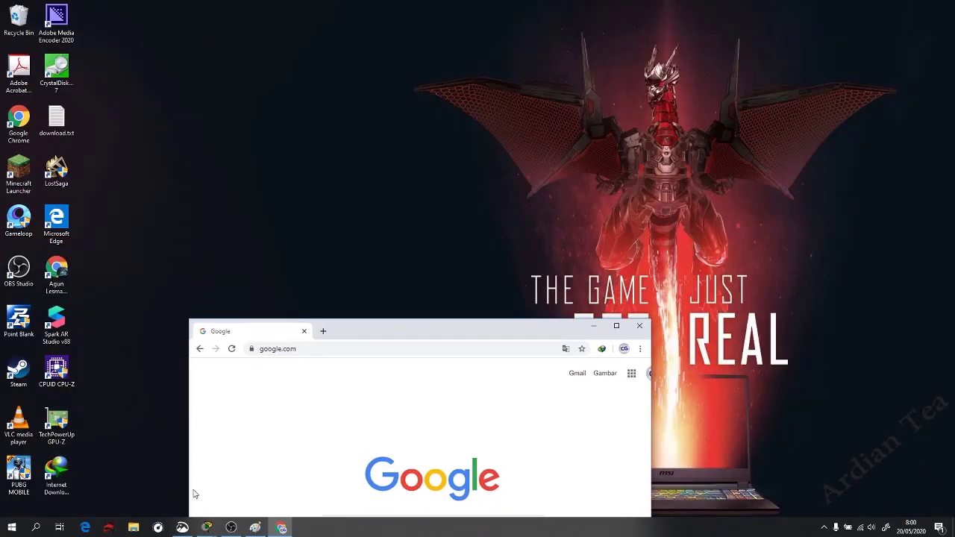
- Place the browser beside the Paint notes, compare its loaded address with the listed domains and IPs, and minimize it
click(256, 528)
click(281, 528)
click(353, 348)
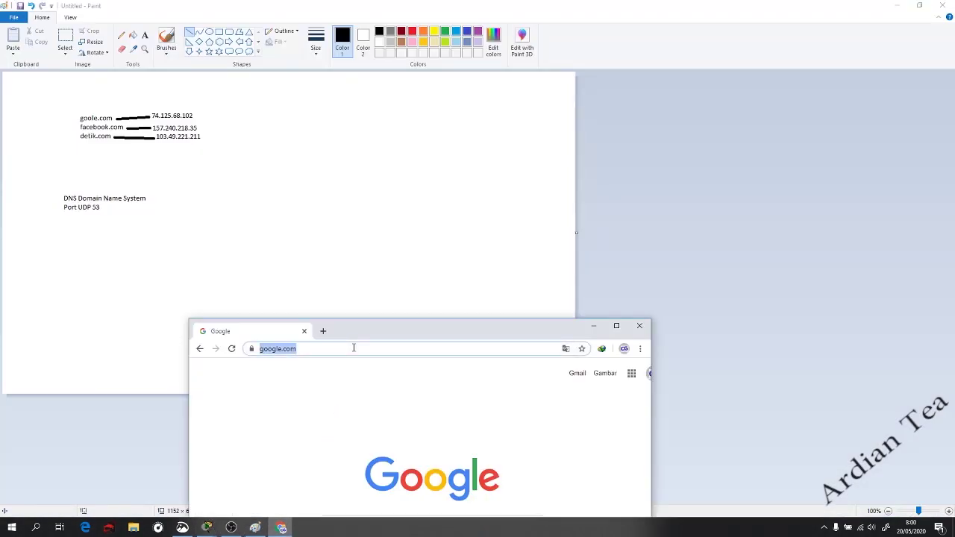
mouse_move(359, 340)
mouse_down()
mouse_move(499, 277)
mouse_move(512, 258)
mouse_move(512, 214)
mouse_move(538, 195)
mouse_move(544, 154)
mouse_up()
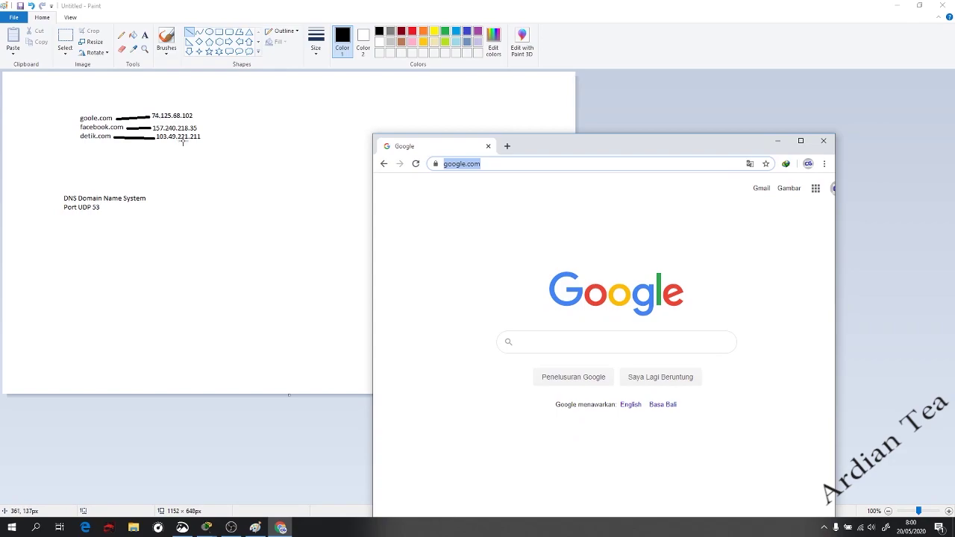
click(776, 142)
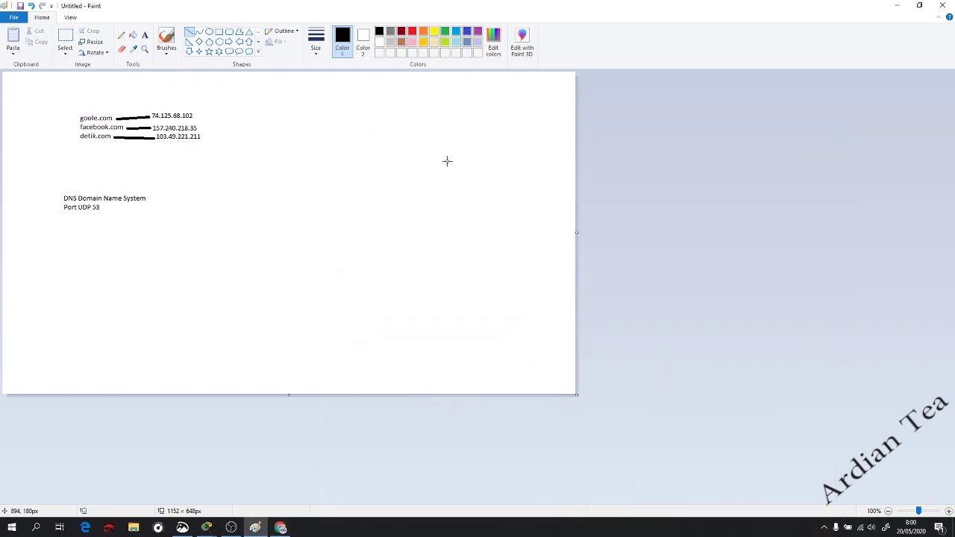
- Draw six small black rectangles below the DNS notes and one larger yellow rectangle, about 143 × 91 px, beside them
click(219, 32)
drag(62, 247, 90, 265)
mouse_move(62, 293)
mouse_down()
mouse_move(76, 300)
mouse_move(88, 341)
mouse_move(123, 327)
mouse_up()
mouse_move(128, 271)
mouse_down()
mouse_move(151, 284)
mouse_move(183, 343)
mouse_up()
drag(190, 276, 200, 290)
click(434, 31)
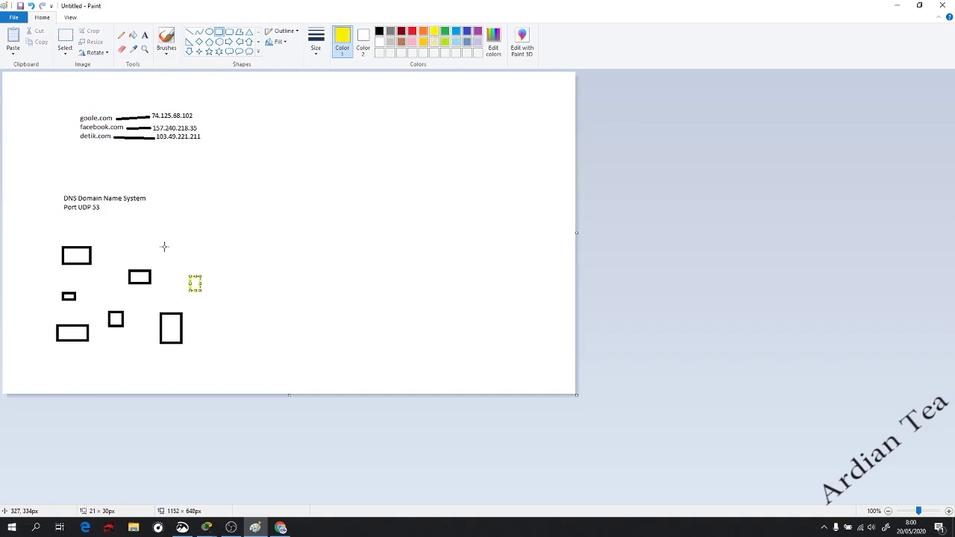
drag(202, 275, 261, 245)
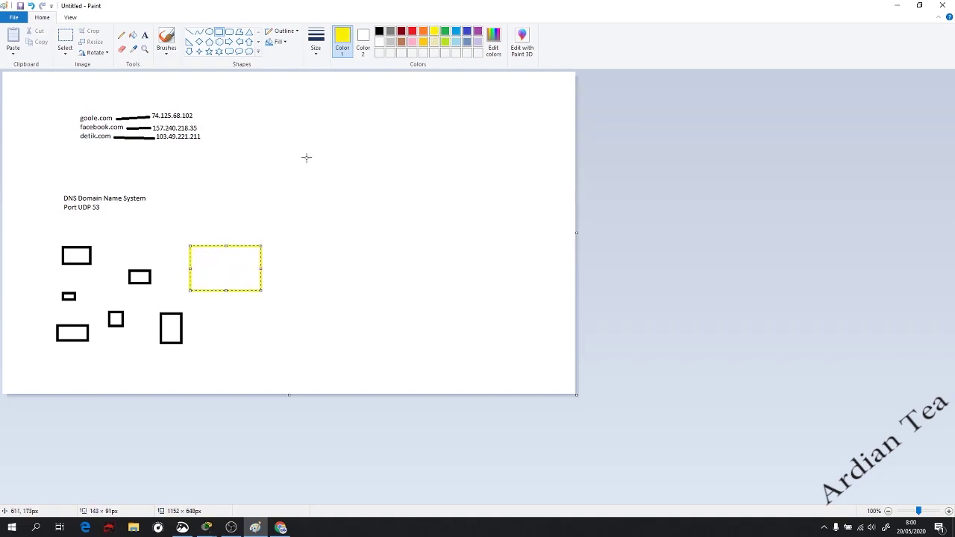
- Draw black straight lines linking the small black rectangles to the yellow rectangle
click(189, 32)
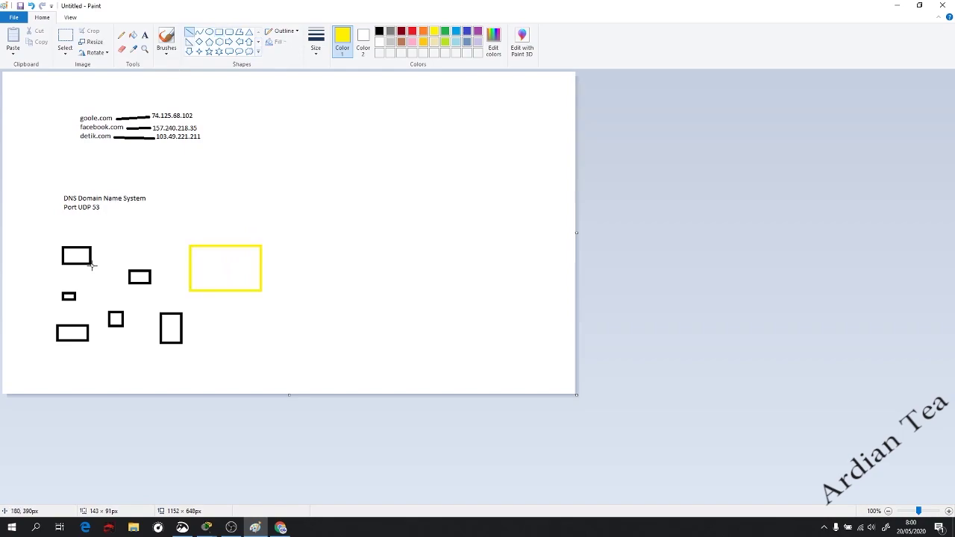
drag(89, 259, 190, 258)
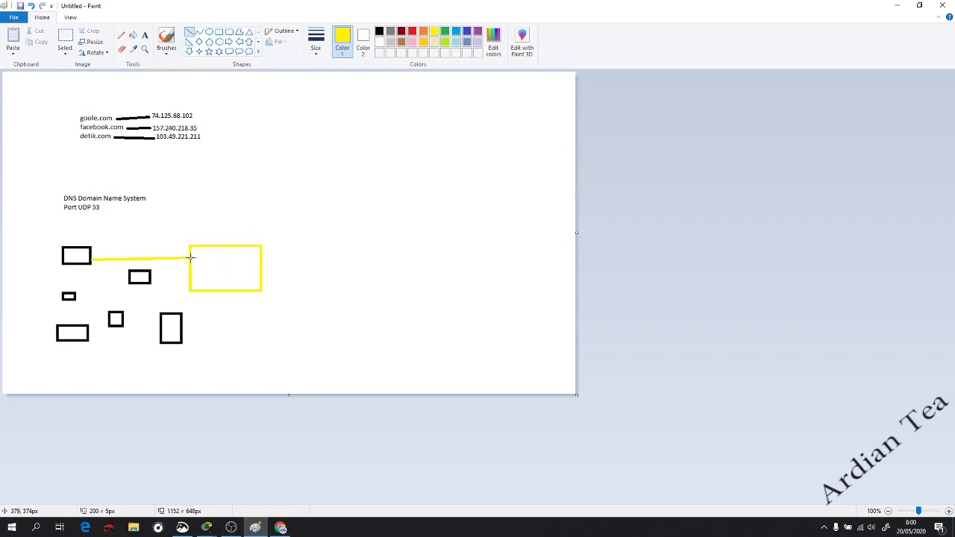
click(379, 32)
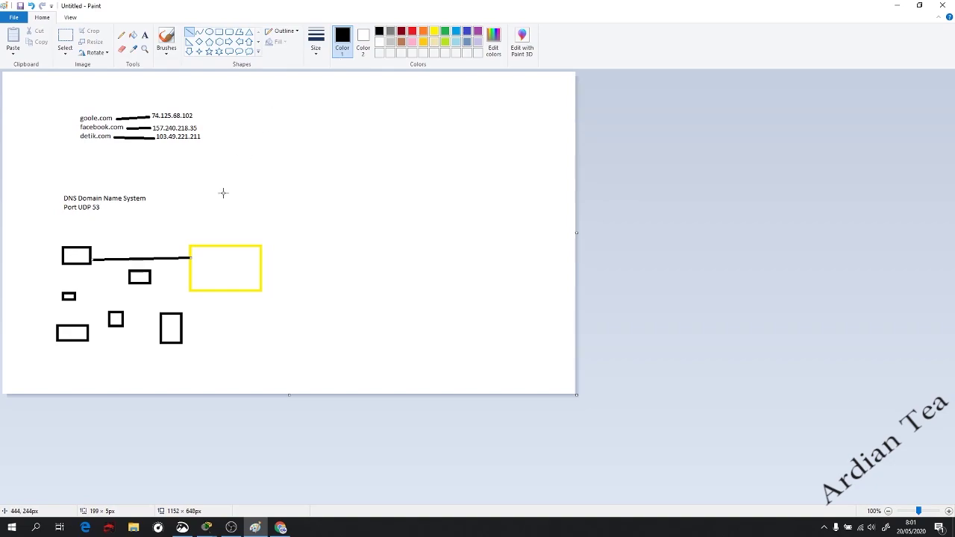
drag(151, 278, 191, 270)
drag(122, 320, 201, 289)
drag(75, 297, 194, 283)
drag(87, 334, 194, 284)
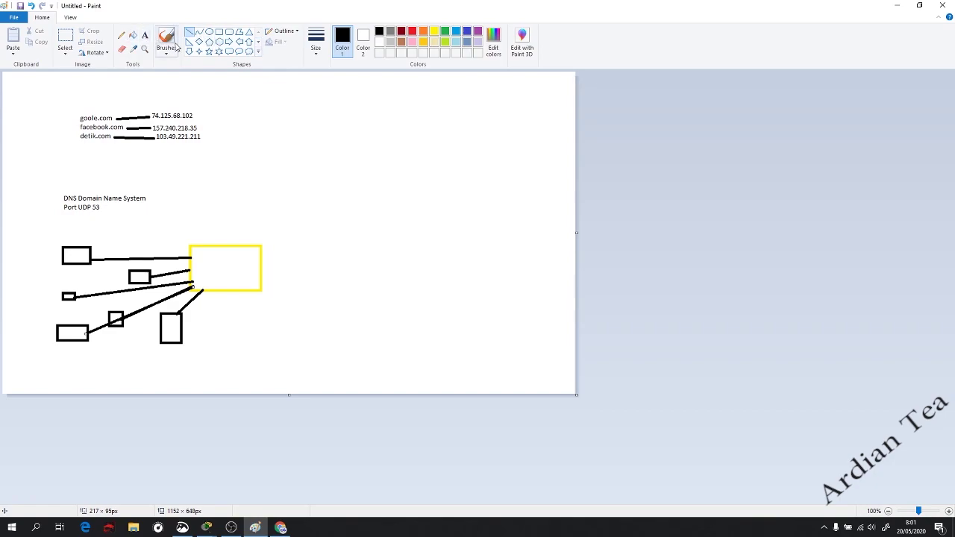
- Scribble a red pencil mark inside the yellow rectangle
click(120, 37)
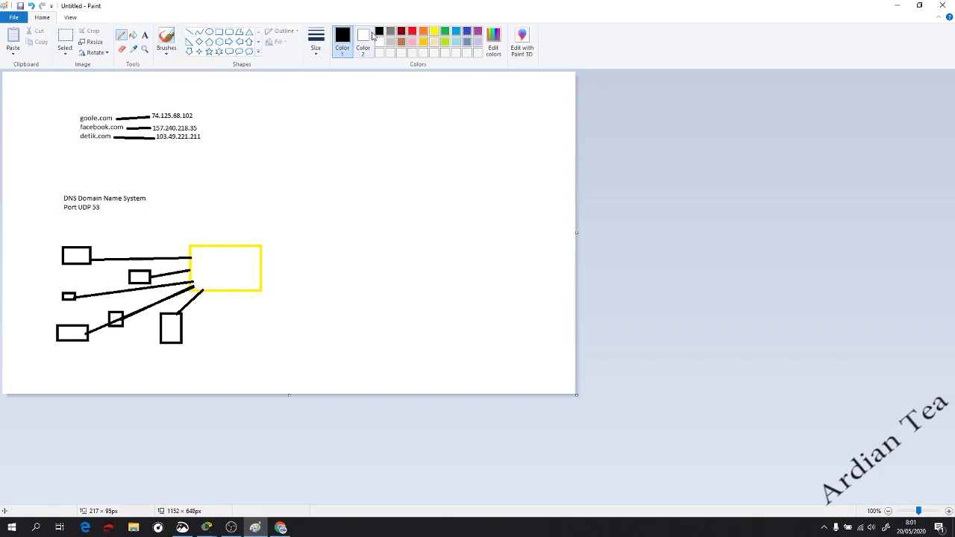
click(412, 31)
mouse_move(224, 265)
mouse_down()
mouse_move(227, 254)
mouse_move(231, 273)
mouse_up()
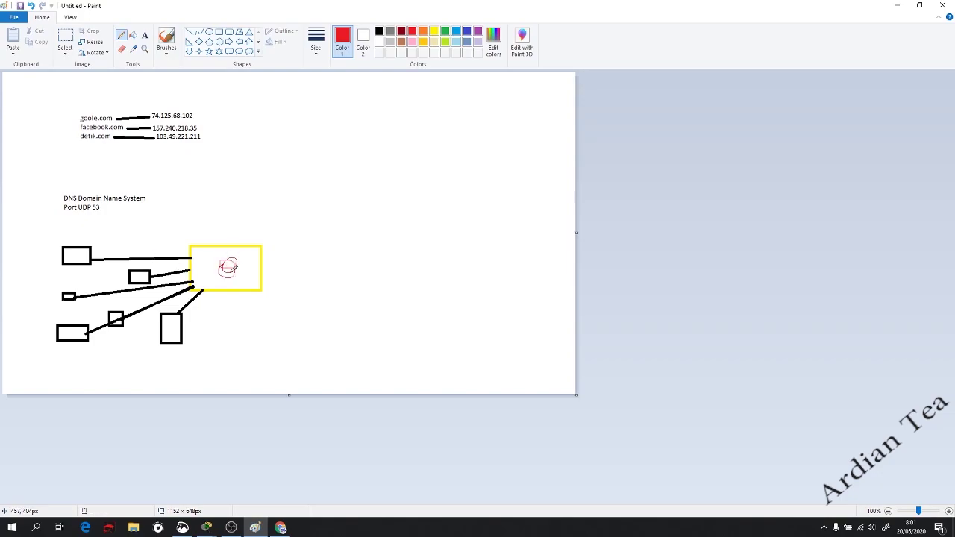
- Draw a green rounded rectangle about 78 × 49 px, link it to the yellow rectangle with a green line, and undo the stray line
click(230, 32)
drag(336, 266, 377, 291)
click(444, 31)
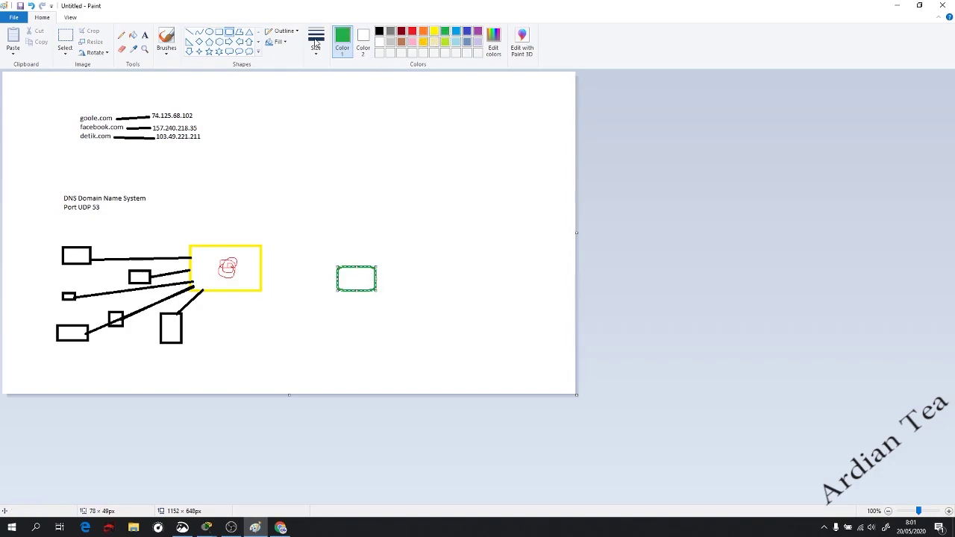
click(189, 33)
drag(336, 282, 262, 267)
drag(123, 319, 155, 330)
key(ctrl+z)
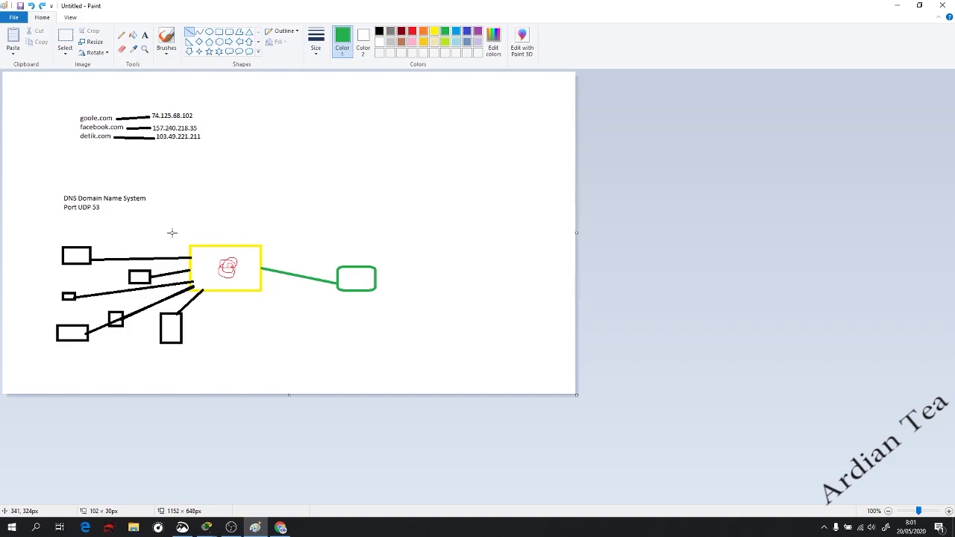
- Trace a green pencil path from the green box through the yellow box to the tall black rectangle, and undo it
click(121, 35)
mouse_move(359, 280)
mouse_down()
mouse_move(265, 267)
mouse_move(161, 344)
mouse_move(172, 340)
mouse_up()
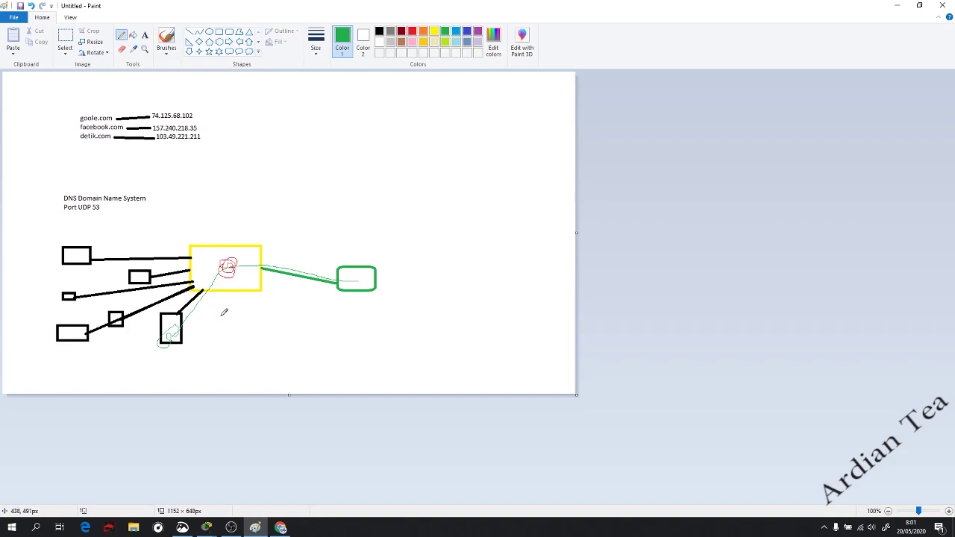
key(ctrl+z)
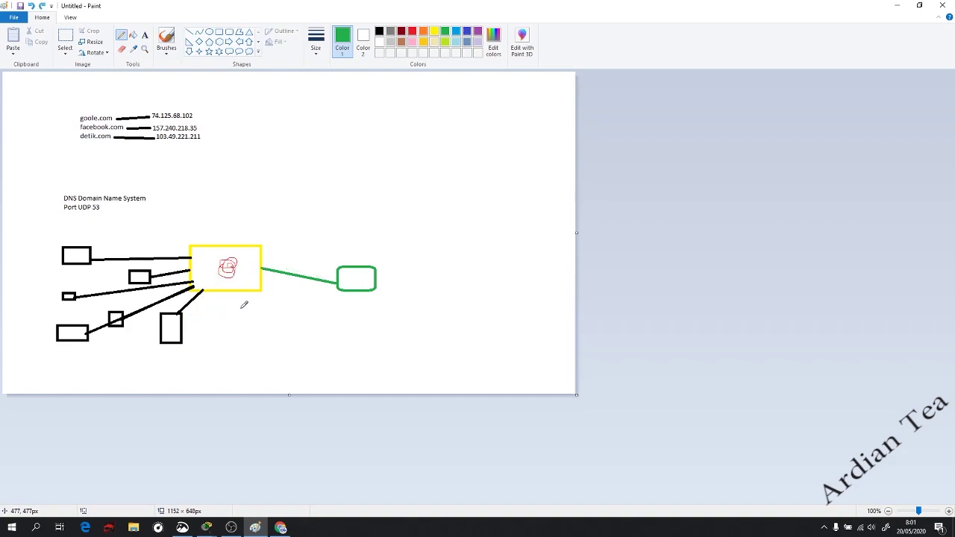
- Draw a gold square about 55 × 56 px over the green line and add gold pencil strokes between it and the green box
click(218, 31)
drag(279, 260, 308, 289)
click(424, 42)
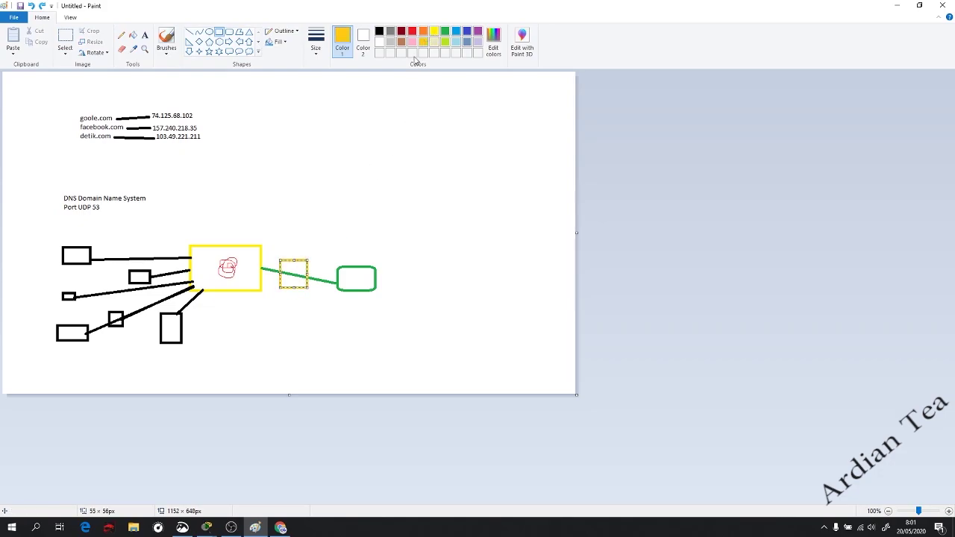
click(313, 204)
click(120, 35)
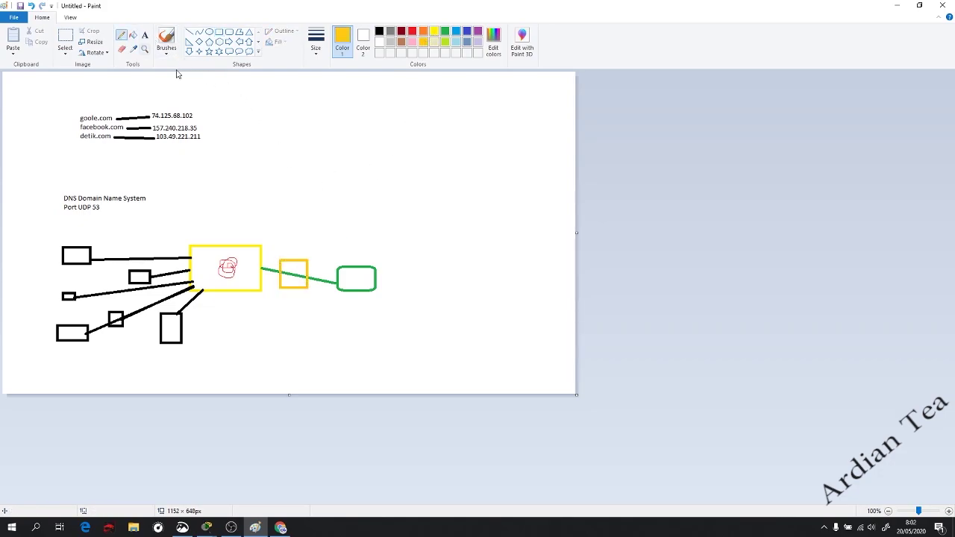
mouse_move(367, 270)
mouse_down()
mouse_move(316, 270)
mouse_move(360, 282)
mouse_move(301, 279)
mouse_up()
- Select the whole network diagram below the DNS notes and delete it
click(65, 38)
drag(42, 224, 399, 366)
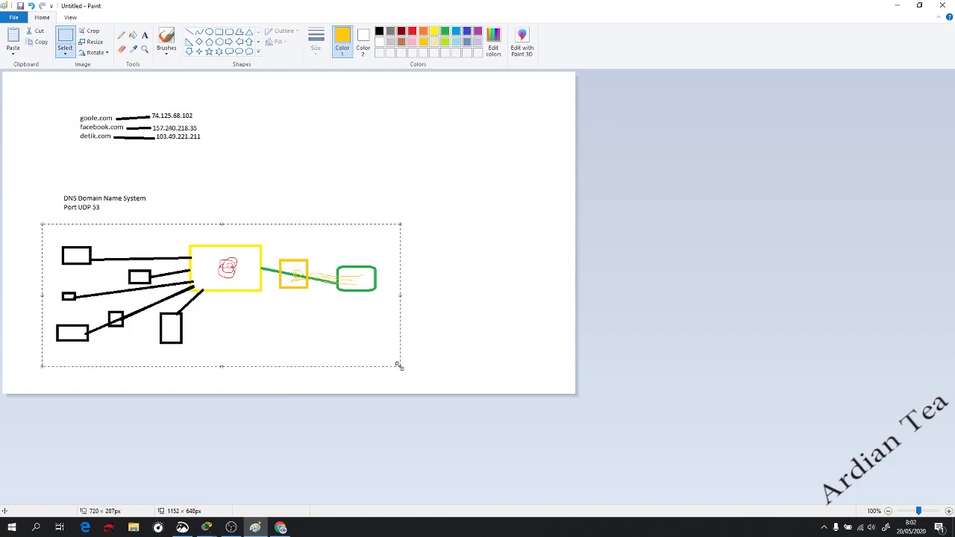
key(Delete)
- Add the text 8.8.8.8 below the DNS notes in an enlarged text box, coloured black at font size 22
click(145, 38)
click(80, 305)
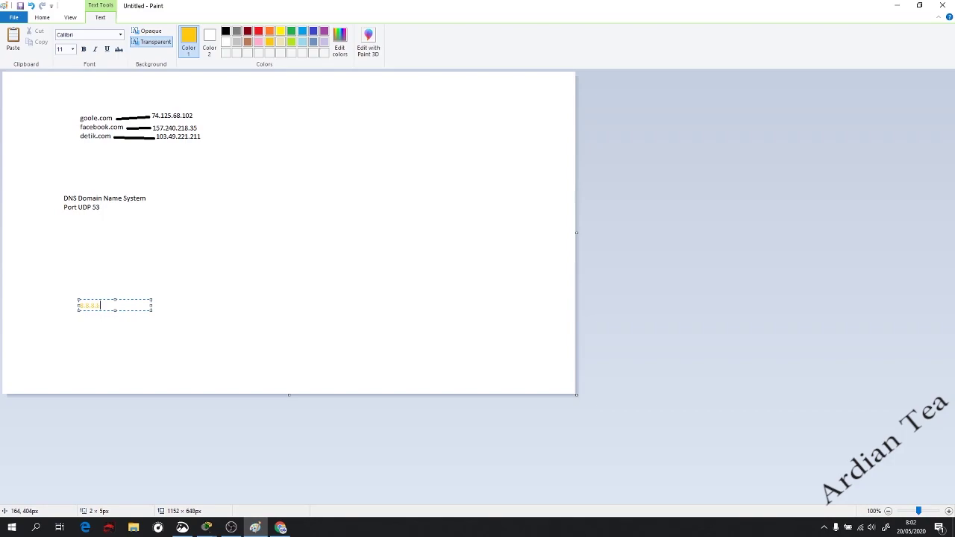
key(ctrl+a)
click(225, 32)
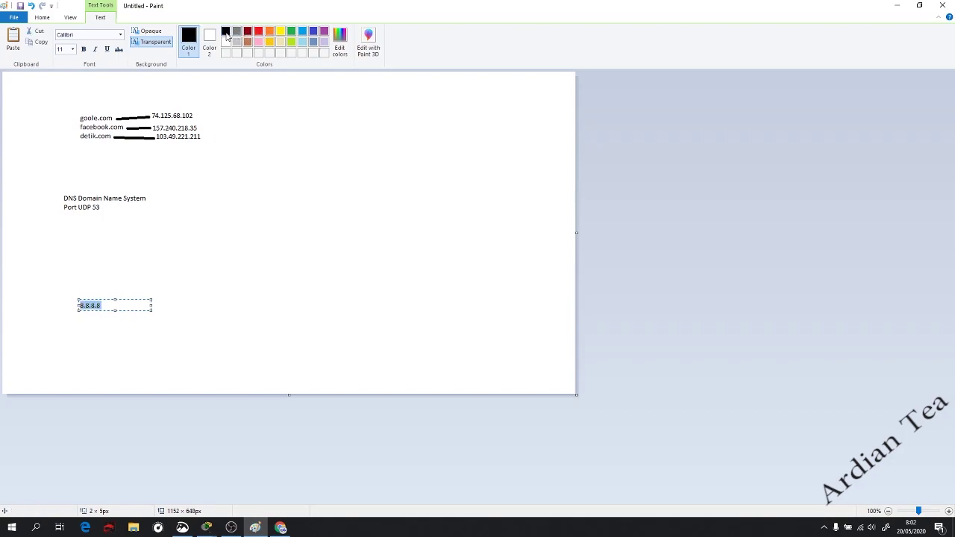
drag(150, 308, 228, 374)
click(179, 313)
key(ctrl+a)
click(72, 49)
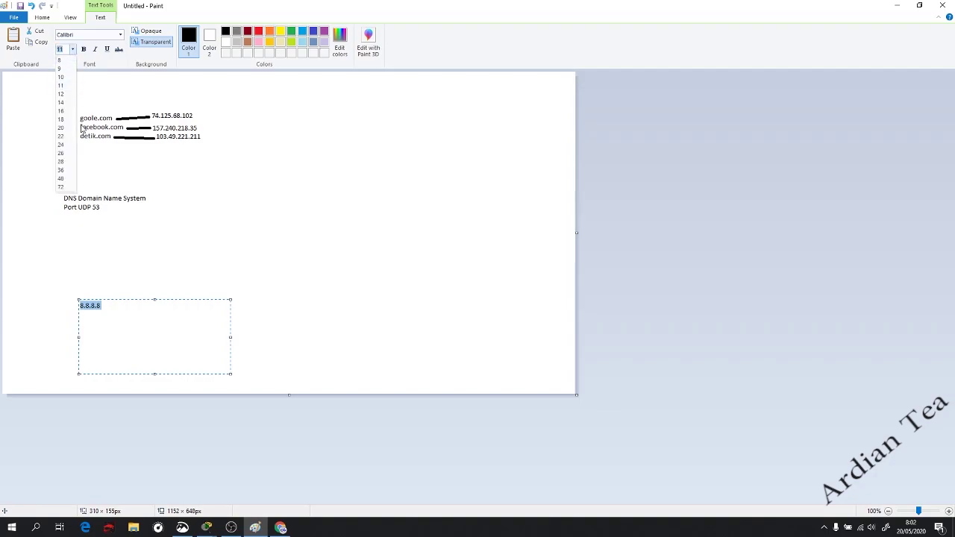
click(67, 140)
click(158, 312)
mouse_move(158, 313)
mouse_down()
mouse_move(85, 324)
mouse_move(169, 341)
mouse_move(120, 359)
mouse_move(107, 356)
mouse_move(132, 346)
mouse_move(79, 335)
mouse_move(140, 336)
mouse_move(182, 323)
mouse_move(173, 319)
mouse_up()
click(155, 331)
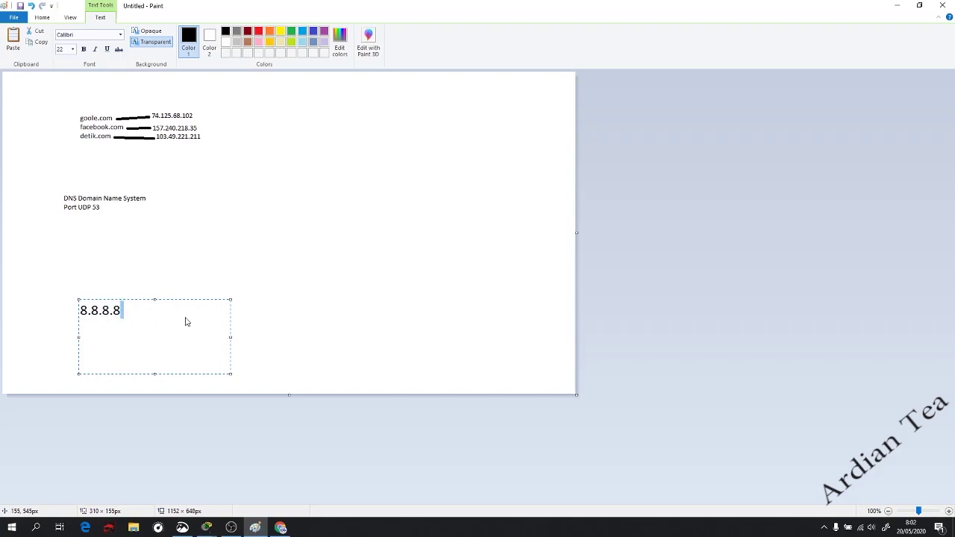
- Start a second address with 202.143. below 8.8.8.8, erase it and discard the text box
key(Return)
text(202.143.)
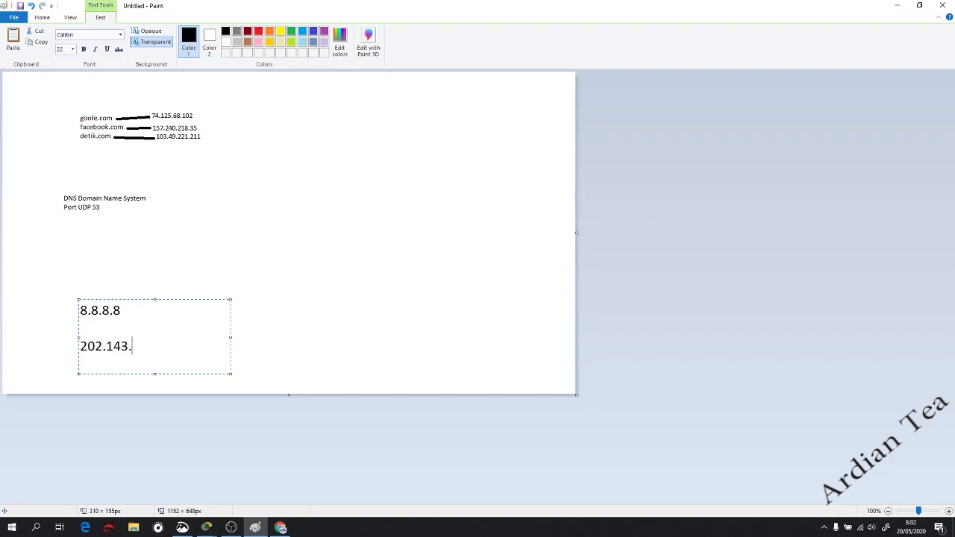
key(BackSpace)
key(BackSpace)
key(BackSpace)
key(BackSpace)
key(BackSpace)
key(BackSpace)
key(Escape)
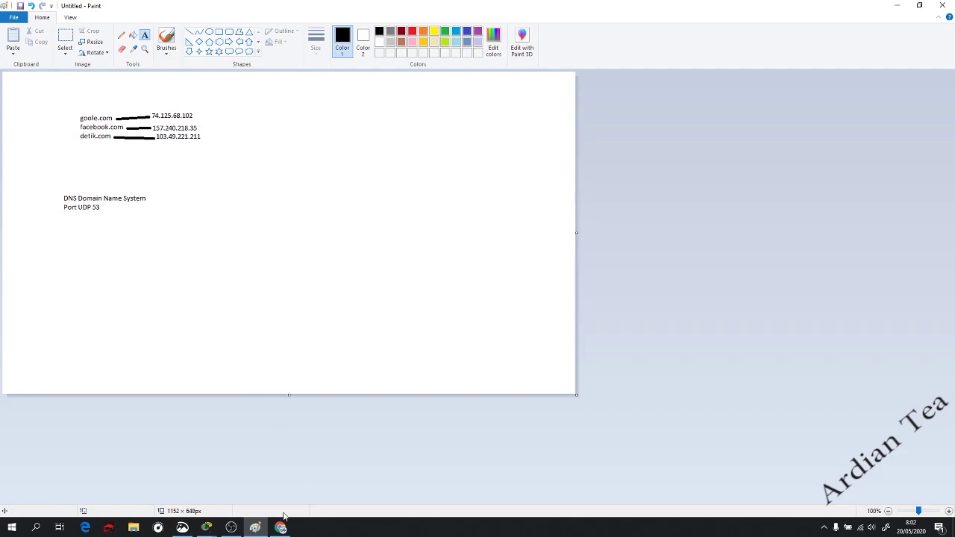
- Switch to Laptop1's command prompt in Packet Tracer, review the ping results for both domain names, and close the Laptop1 window
mouse_move(206, 528)
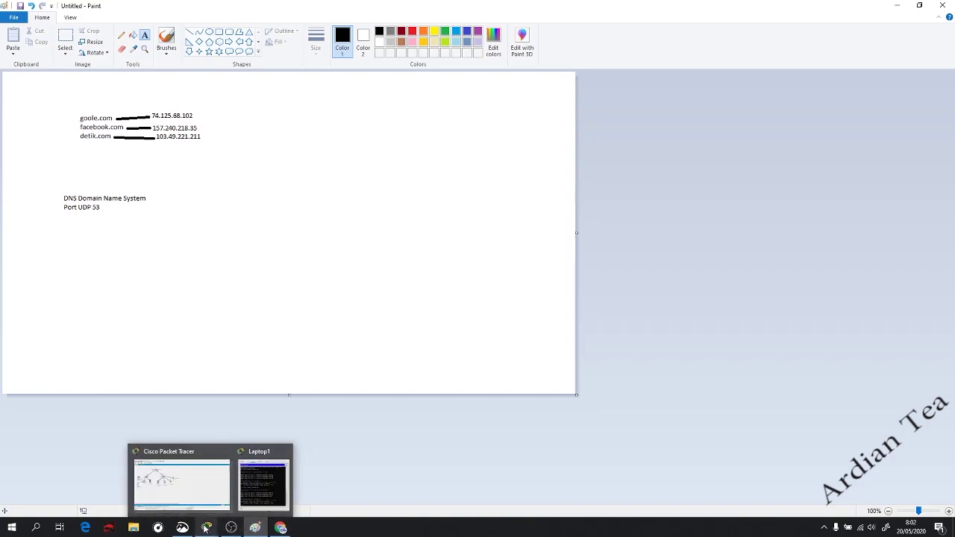
click(264, 485)
scroll(473, 266, down, 15)
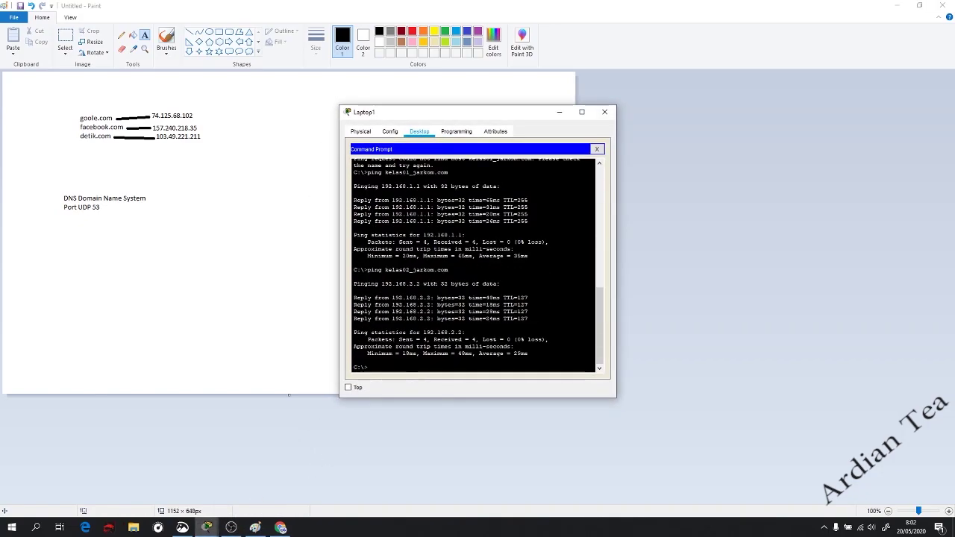
click(604, 112)
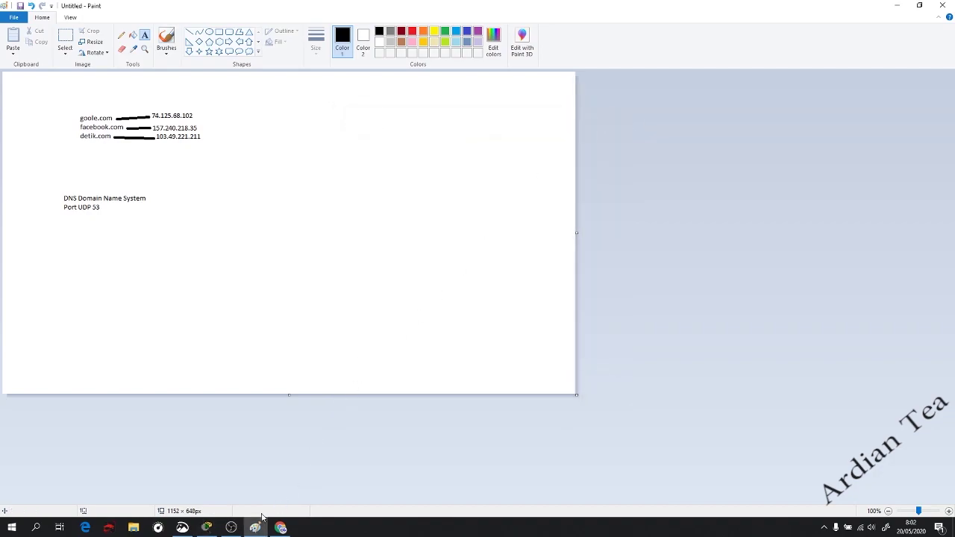
- Switch to Cisco Packet Tracer's network topology and set Laptop0's DNS server to 192.168.1.2
click(207, 528)
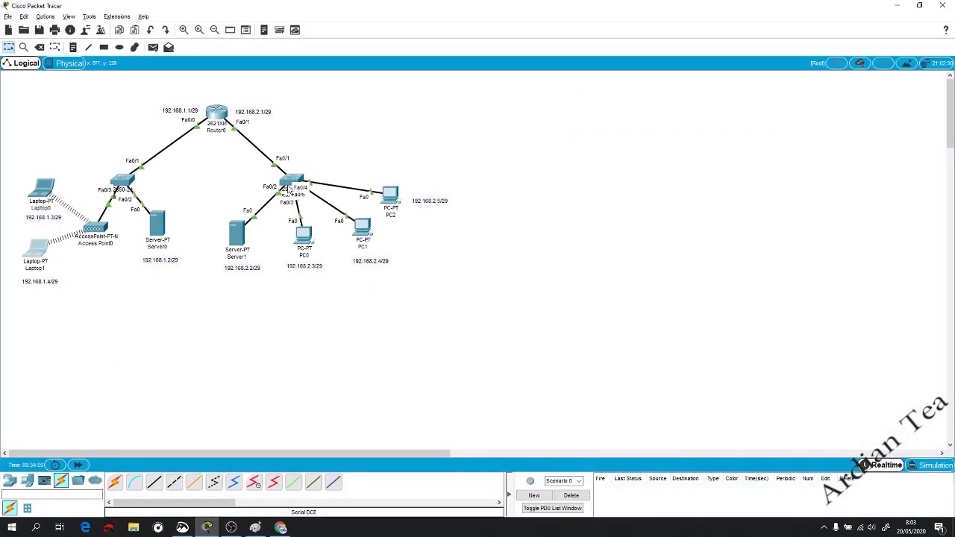
double_click(43, 191)
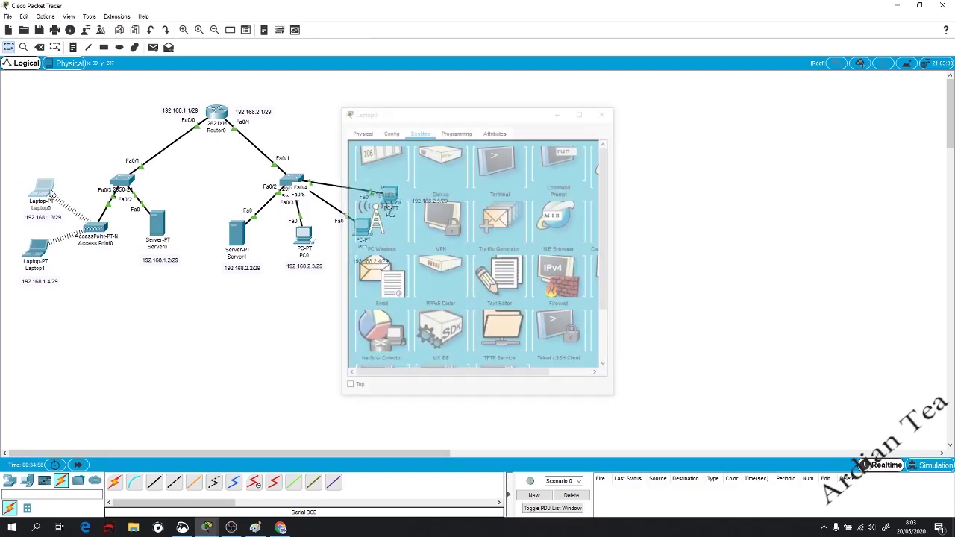
click(376, 167)
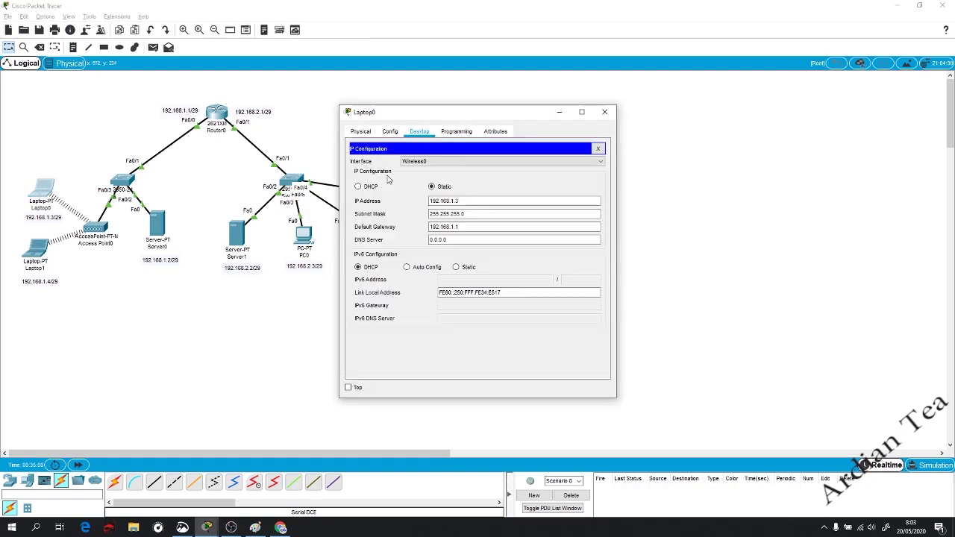
key(Tab)
key(ctrl+c)
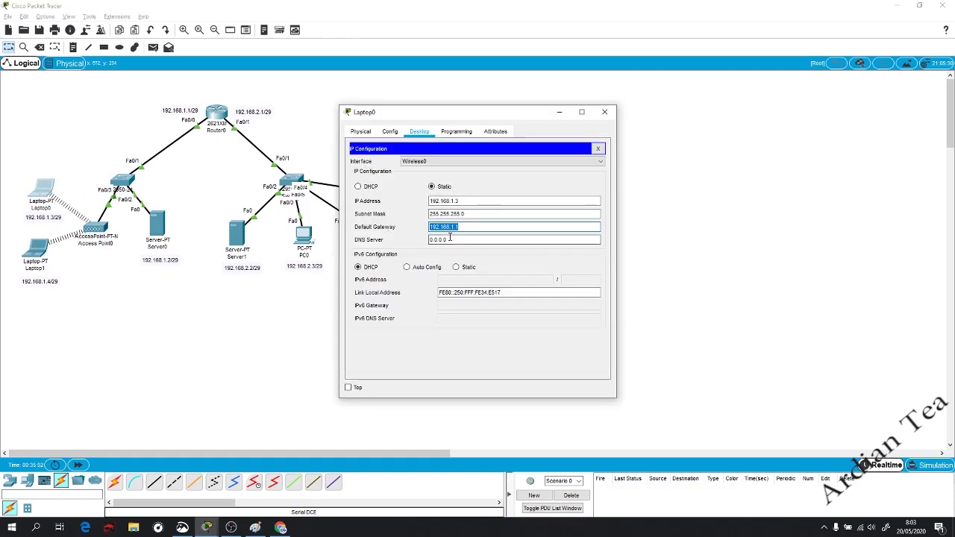
key(Tab)
key(ctrl+v)
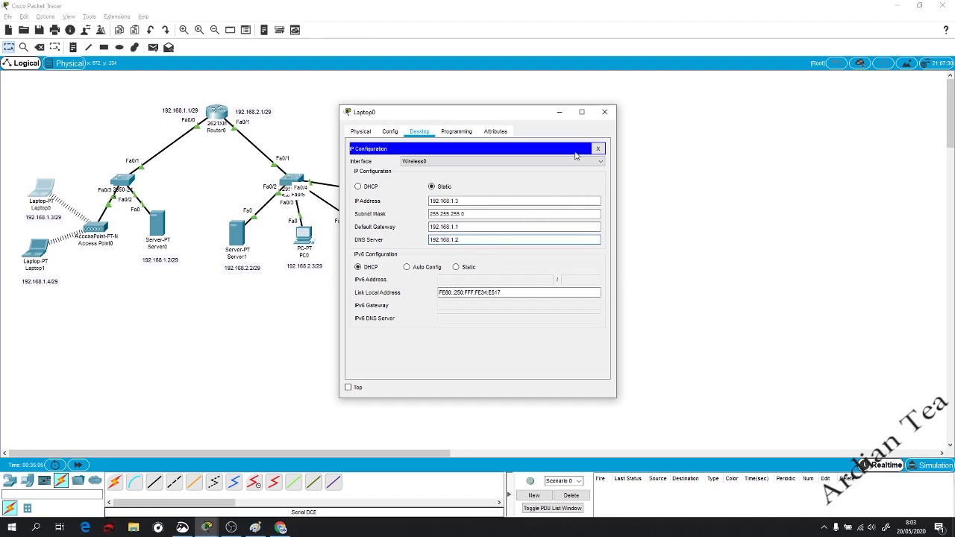
click(604, 112)
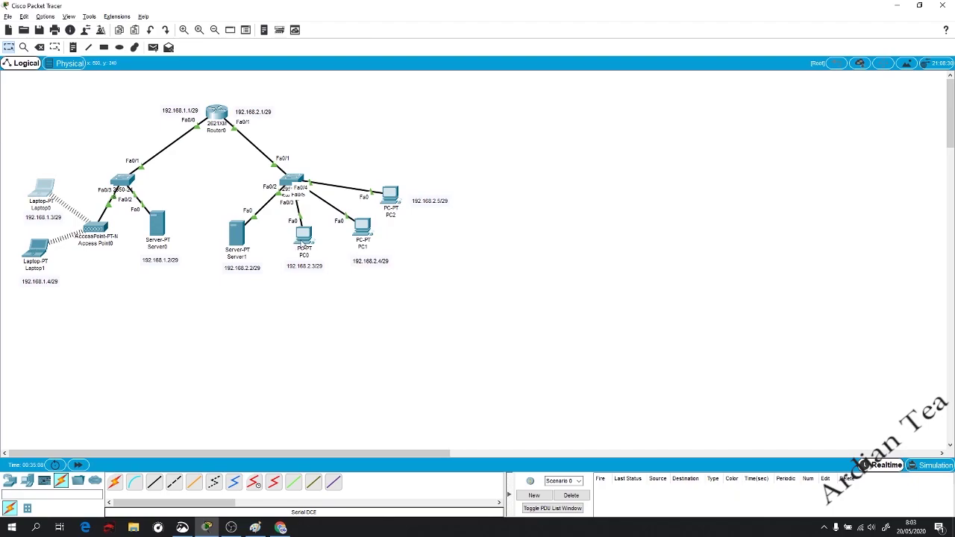
- Set PC0's DNS server to 192.168.2.1 and close its configuration window
click(304, 241)
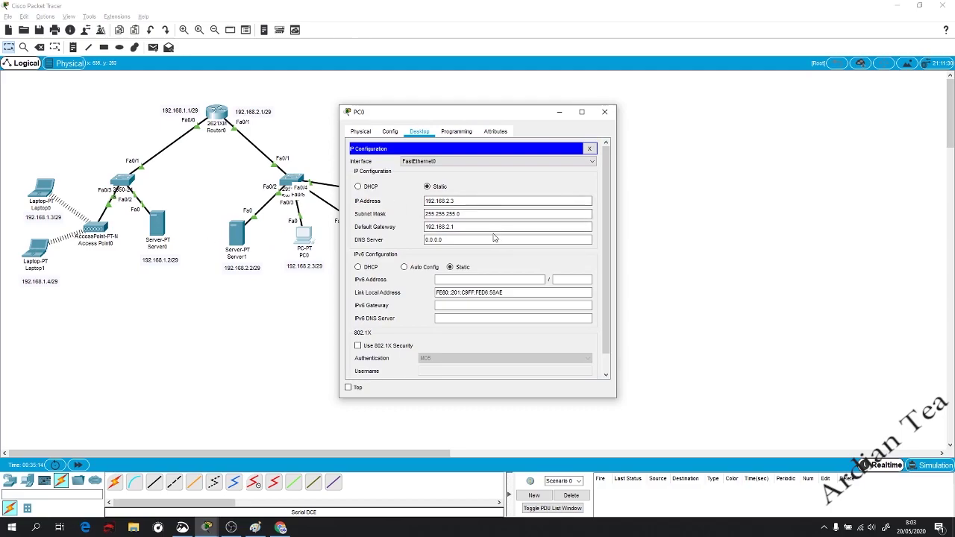
drag(457, 226, 422, 240)
text(192.168.2.1)
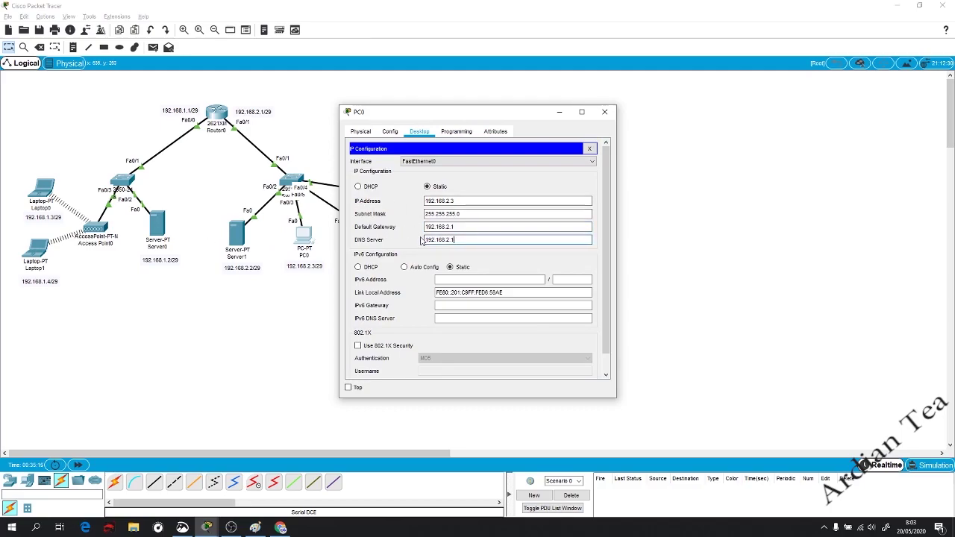
click(605, 111)
- Set PC1's default gateway to 192.168.2.1 and its DNS server to 192.168.2.2, closing its configuration window
click(363, 227)
click(387, 156)
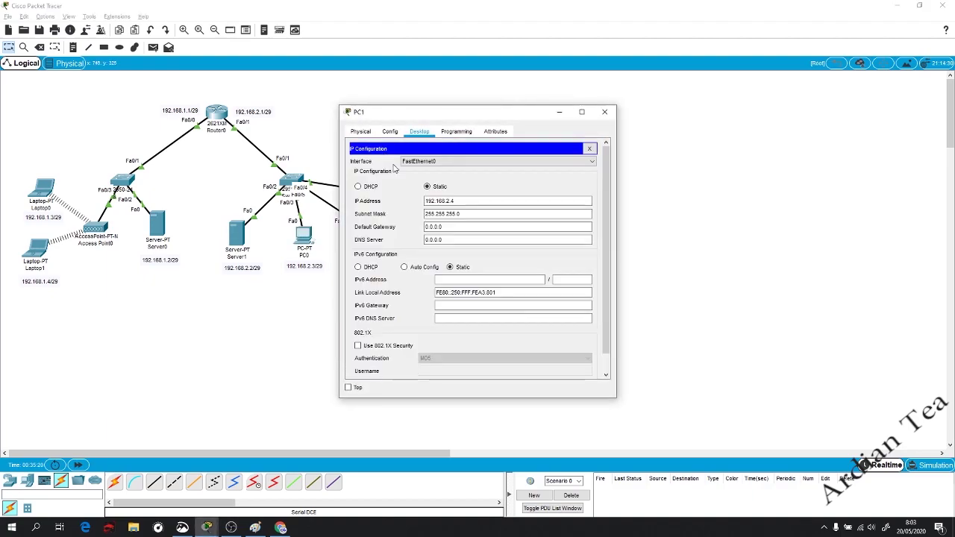
drag(446, 240, 424, 227)
text(192.168.2.1)
text(192.168.2.1)
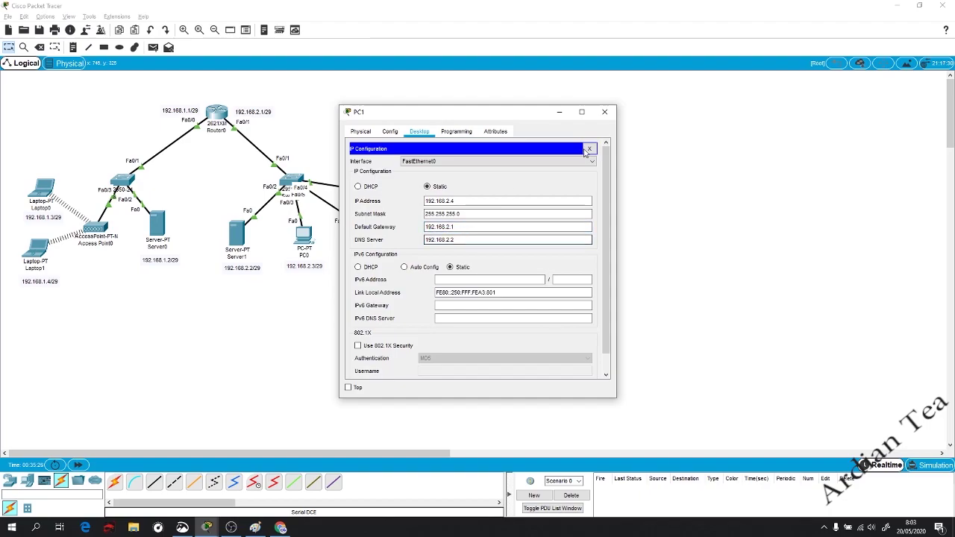
click(605, 112)
- Set PC2's DNS server to 192.168.2.1 by copying its default gateway address, and close its configuration window
click(400, 200)
drag(455, 227, 423, 228)
key(ctrl+c)
drag(446, 239, 395, 241)
key(ctrl+v)
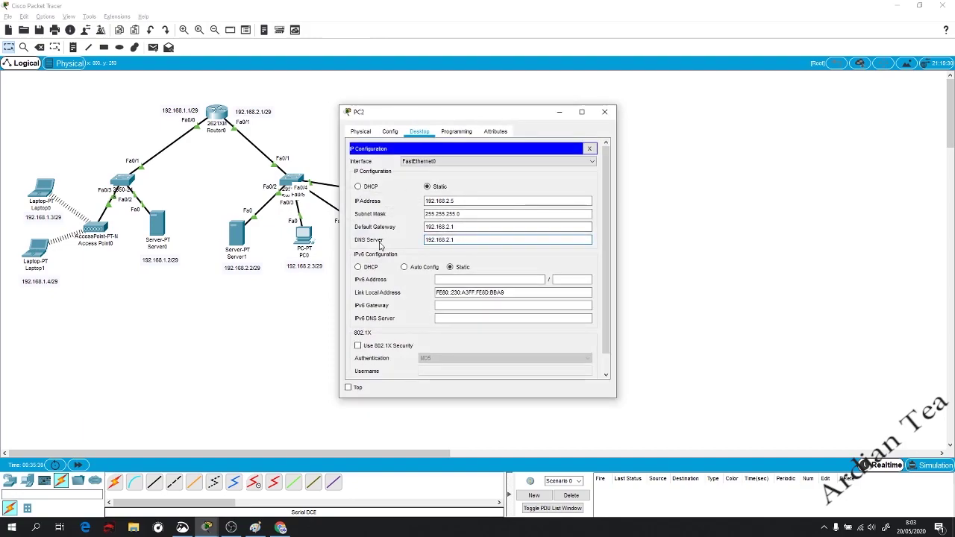
click(604, 112)
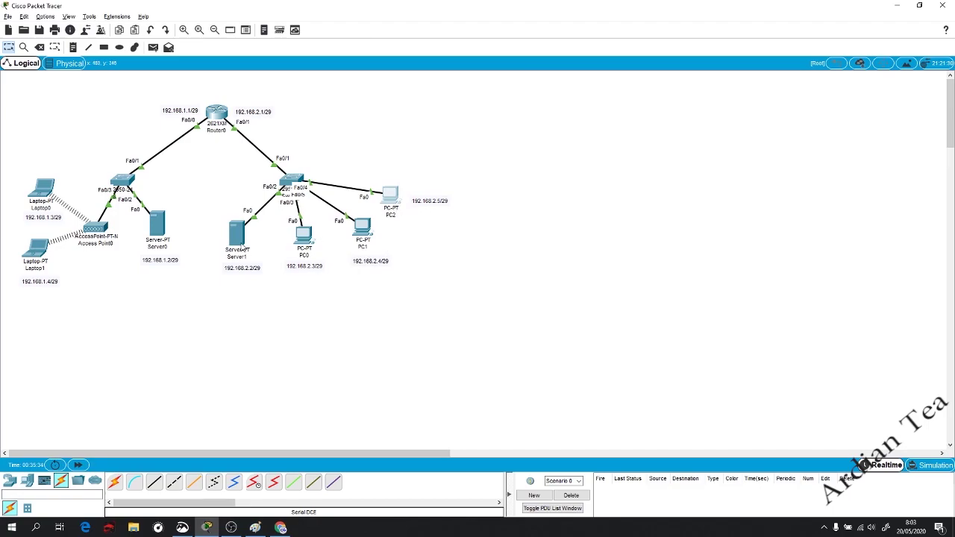
- Open the Server0 and Server1 windows side by side over the desktop and display Server0's DNS records
click(308, 237)
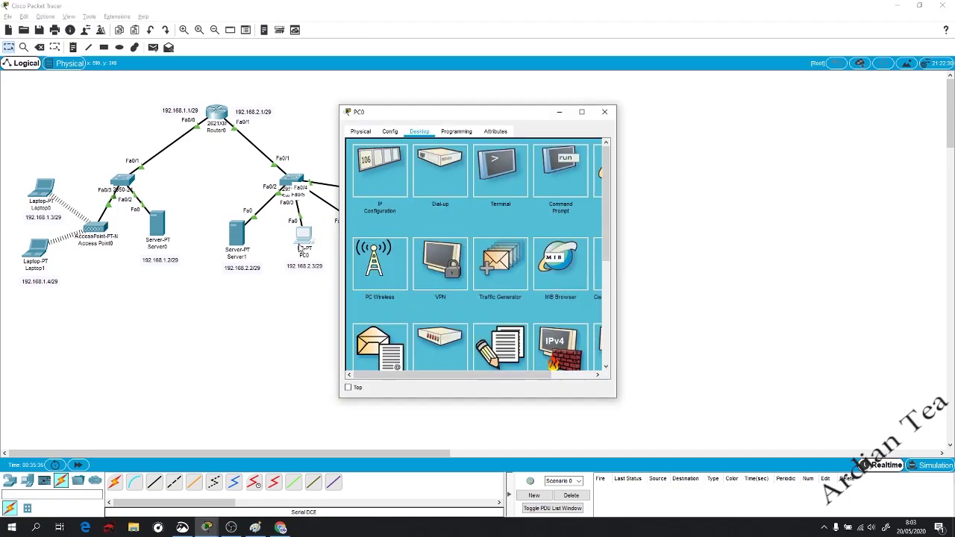
click(605, 112)
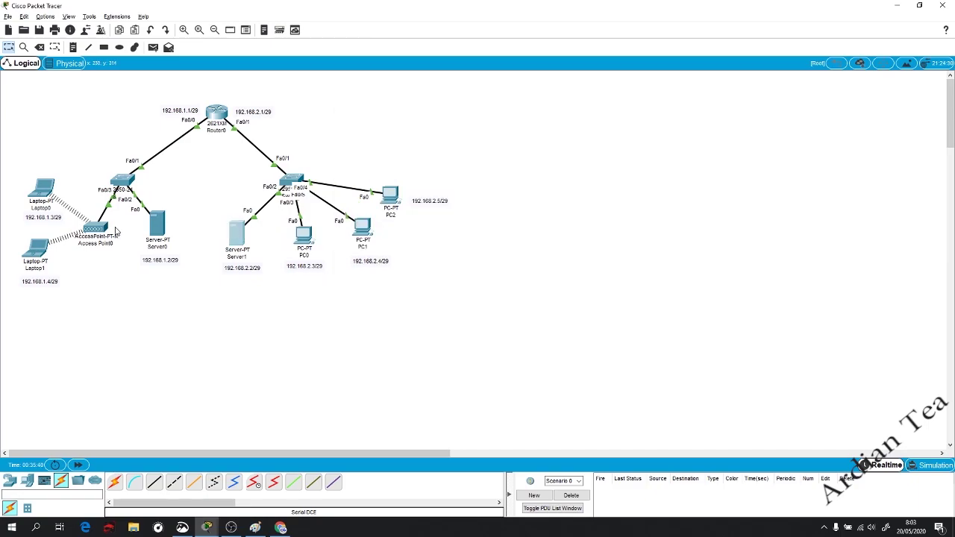
click(156, 226)
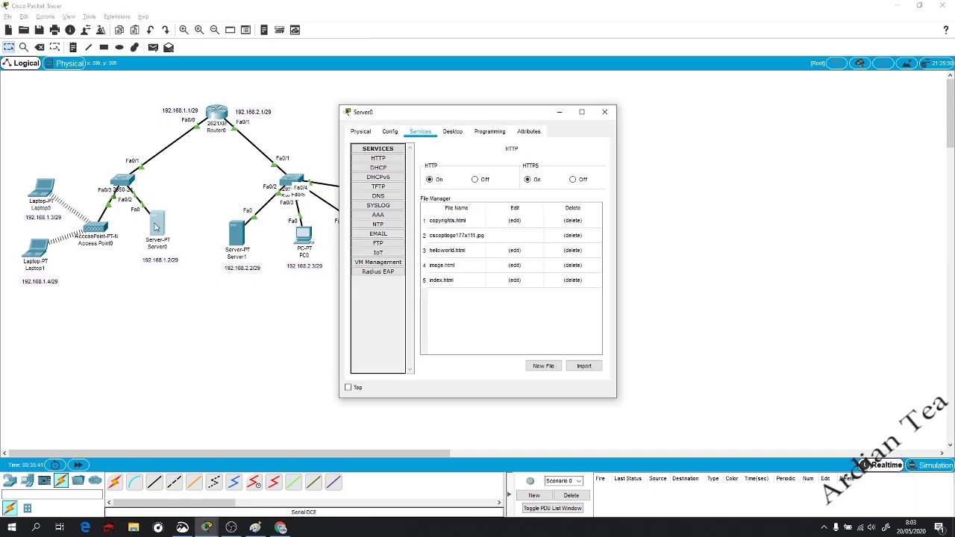
click(618, 107)
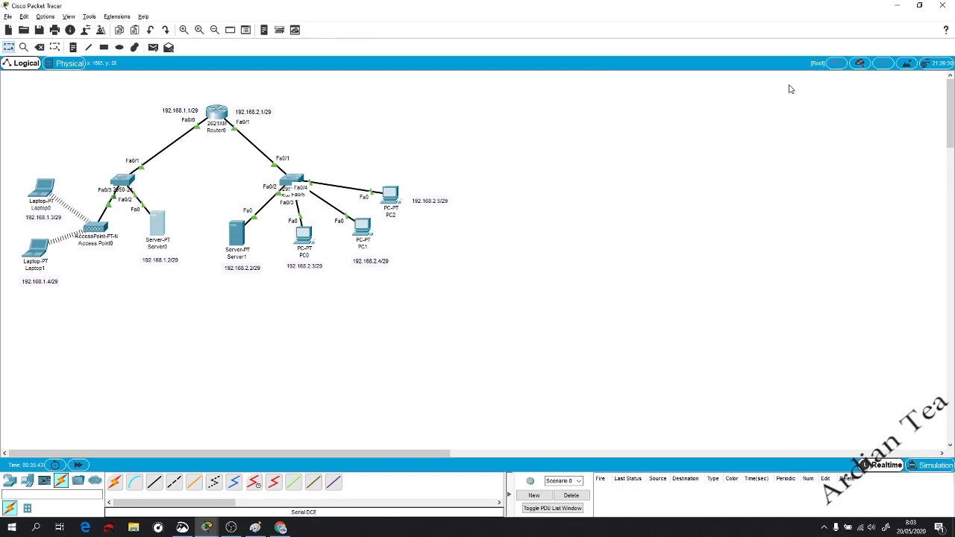
click(897, 5)
click(897, 7)
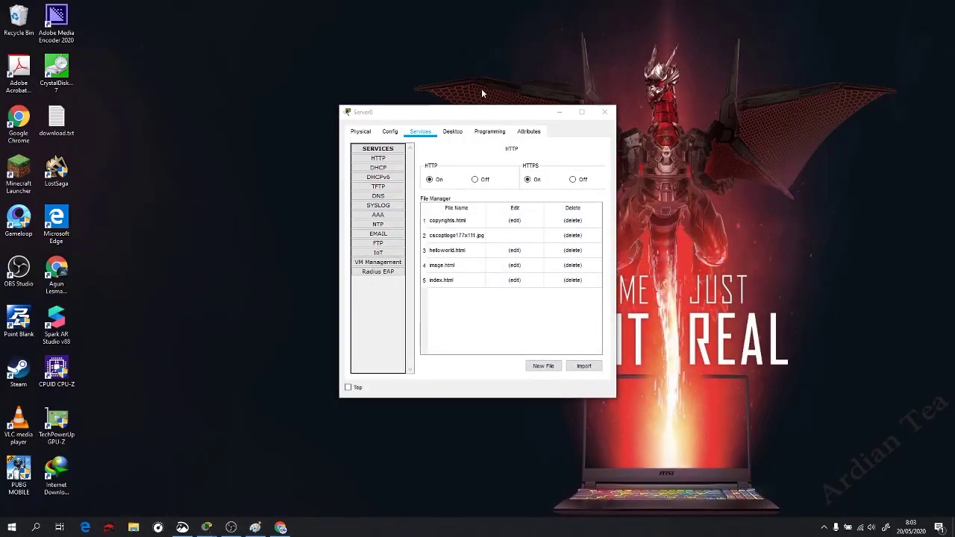
drag(494, 116, 761, 107)
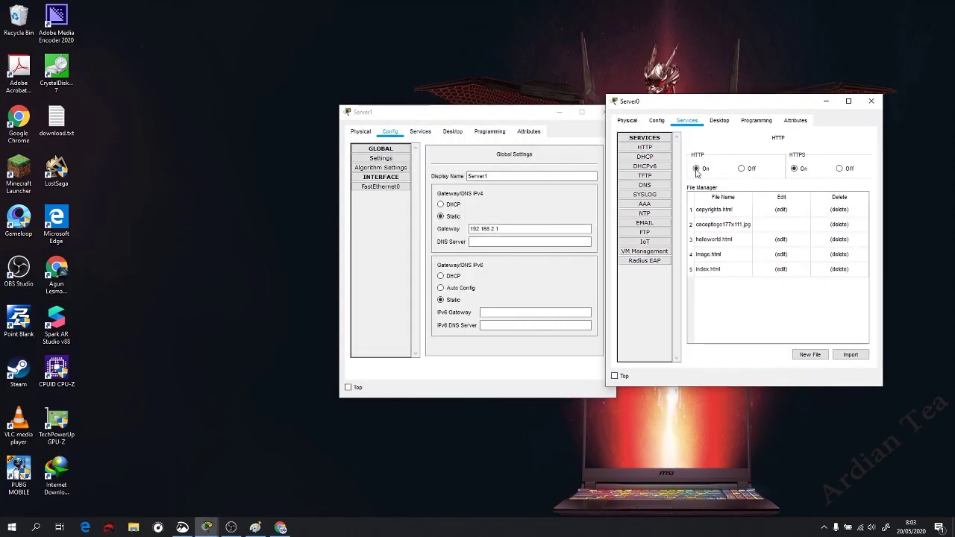
click(657, 197)
click(645, 185)
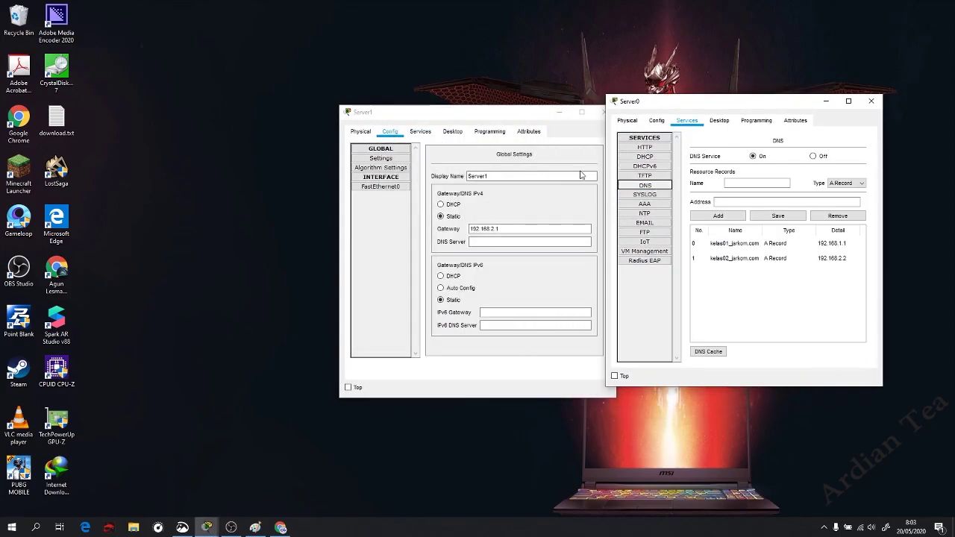
- Turn on the DNS service on Server1
click(384, 160)
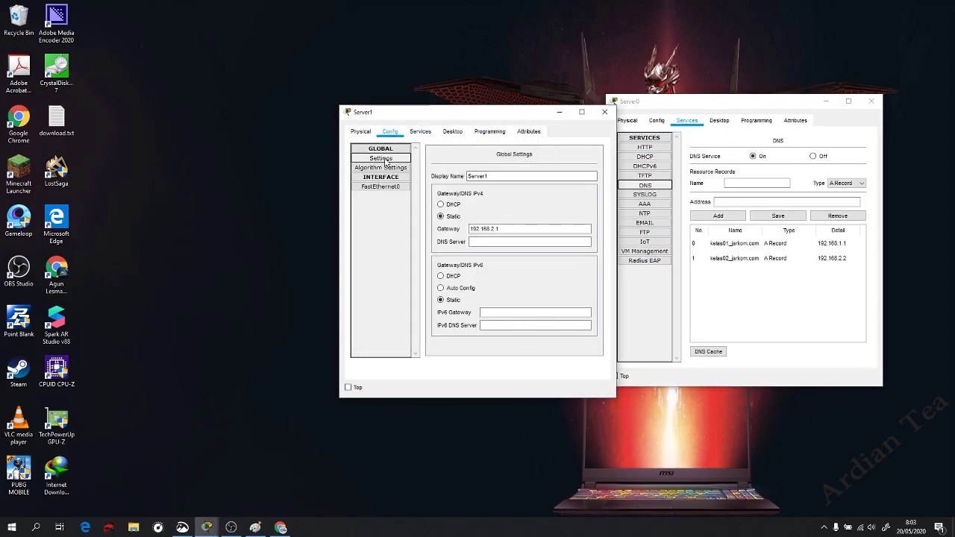
click(420, 131)
click(379, 196)
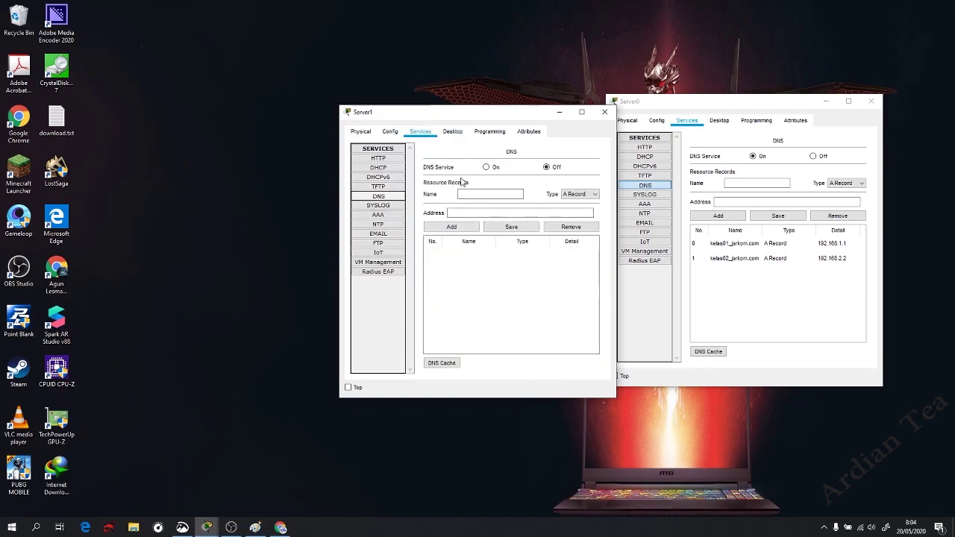
click(491, 194)
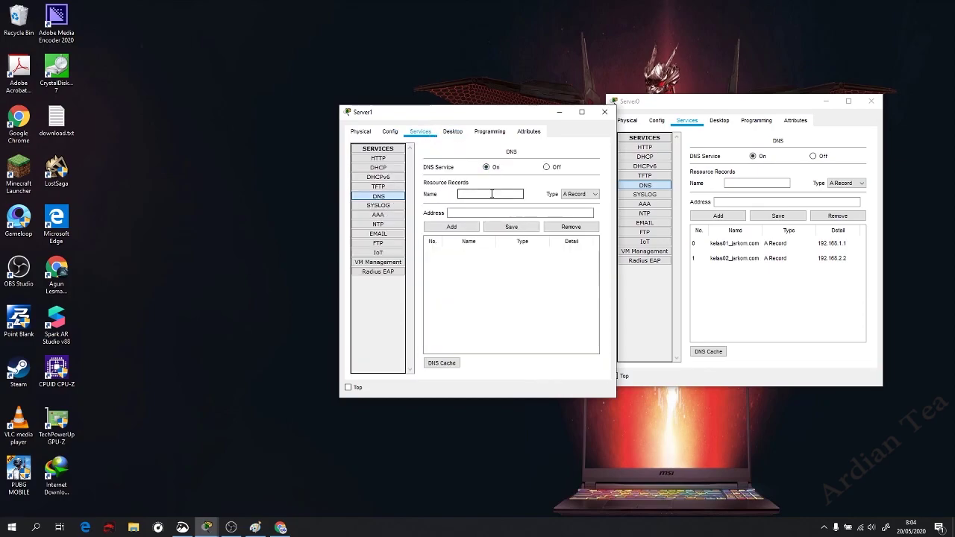
- Add an A record on Server1 for kelas01_jarkom.com, copying the name from Server0, with the address 192.168.1.2
click(738, 243)
double_click(754, 183)
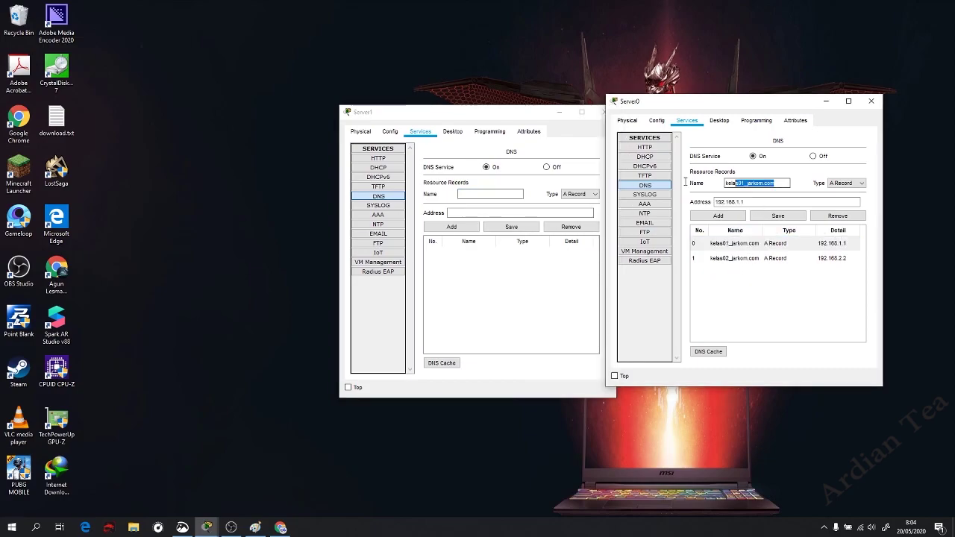
click(496, 194)
key(ctrl+v)
click(507, 213)
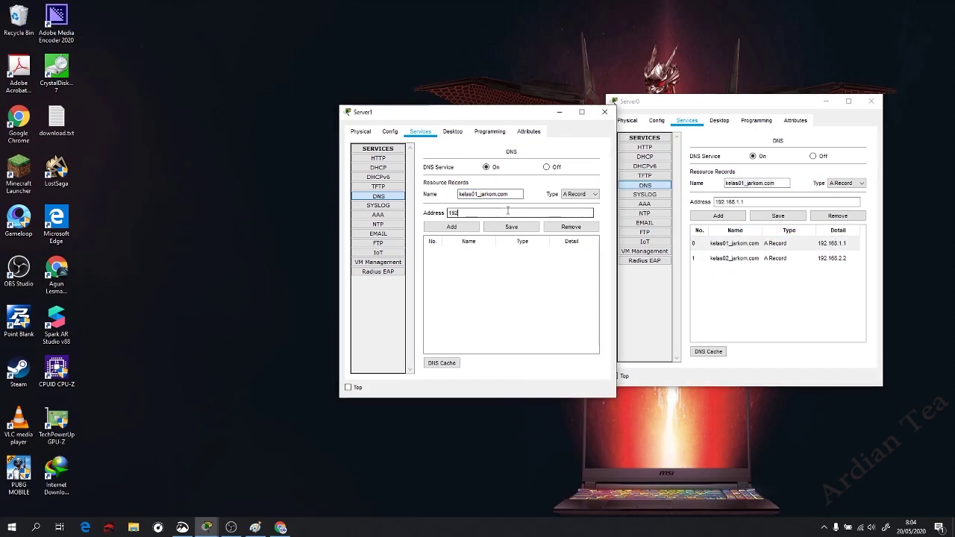
text(192.168.1.1)
key(BackSpace)
text(2)
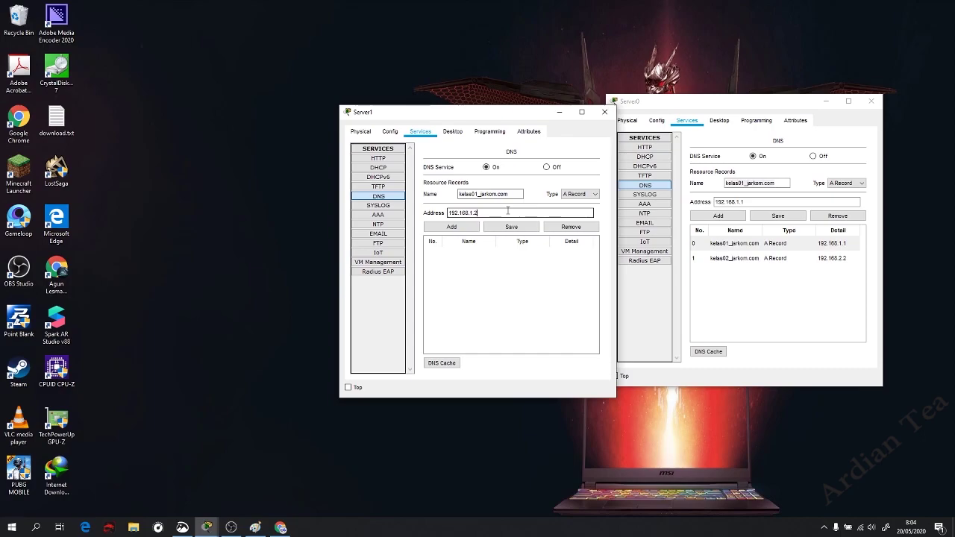
click(452, 226)
- Set the address of Server0's kelas01_jarkom.com record to 192.168.1.2 and save it
click(779, 247)
click(772, 205)
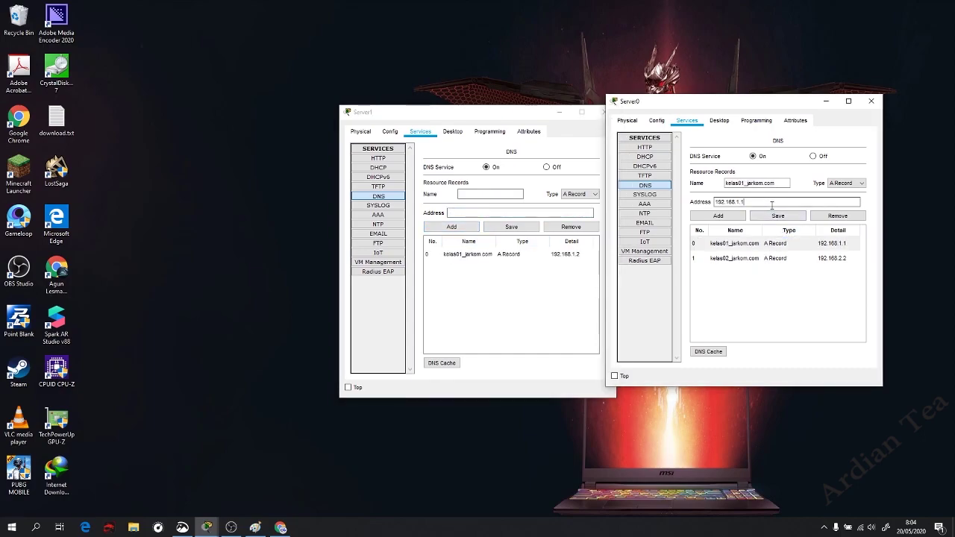
text(2)
click(778, 215)
- Add an A record for kelas02_jarkom.com with the address 192.168.2.2 on Server1 and check both of its records
click(773, 258)
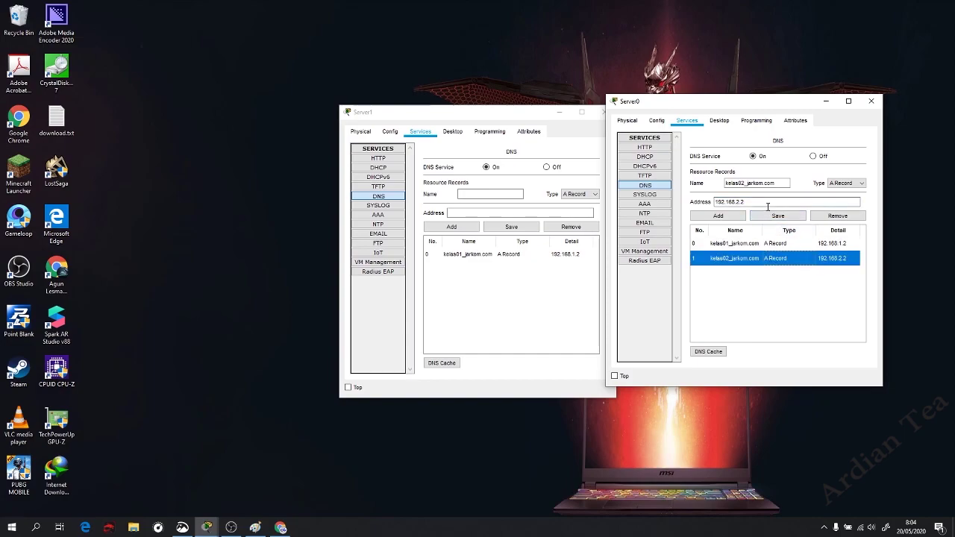
click(497, 213)
key(ctrl+v)
click(498, 194)
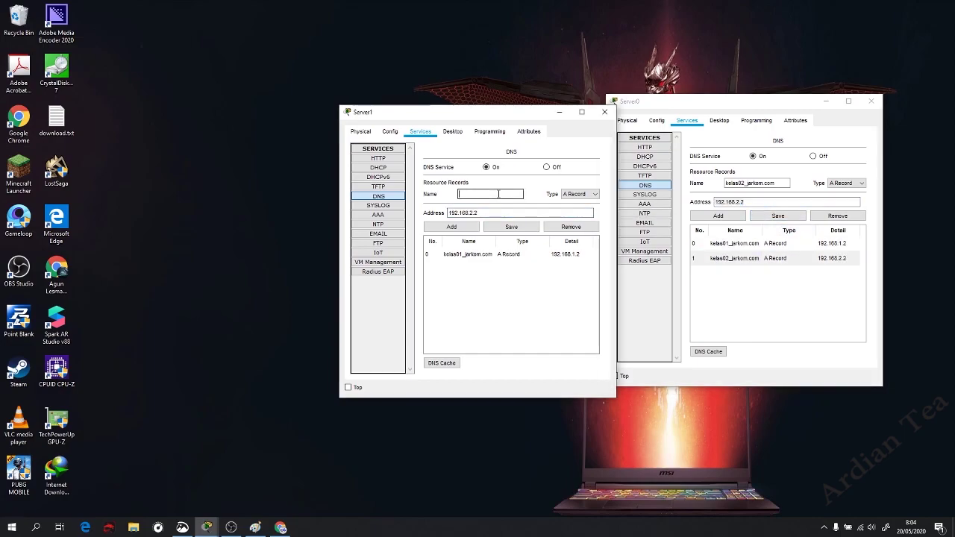
text(kelas02_jarkom.com)
click(465, 228)
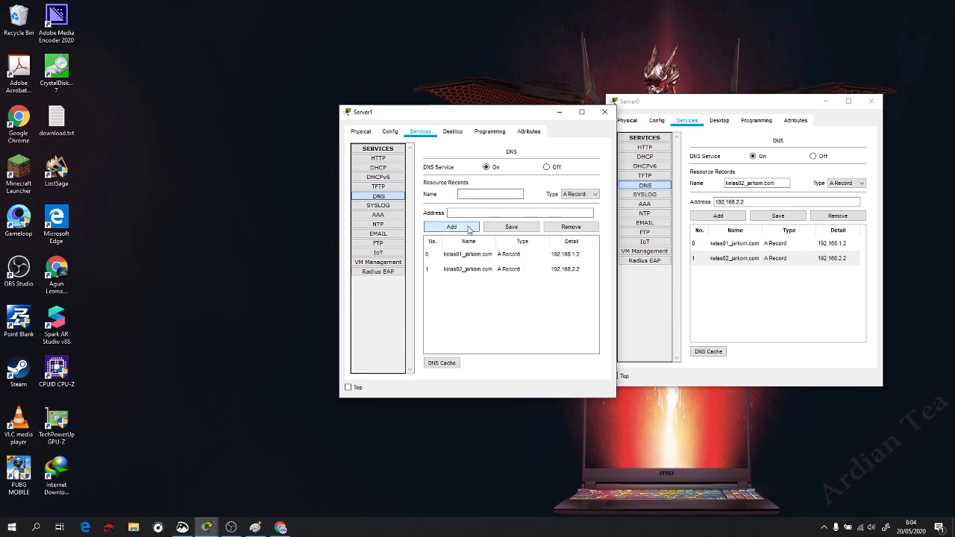
click(524, 265)
click(523, 255)
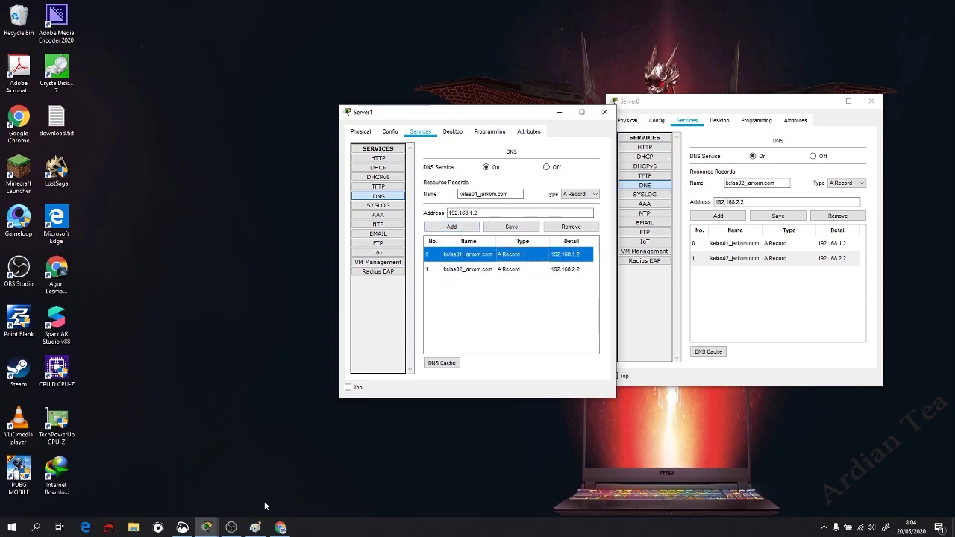
- Return to the network topology and open PC2's desktop applications in an enlarged window
mouse_move(207, 528)
click(145, 485)
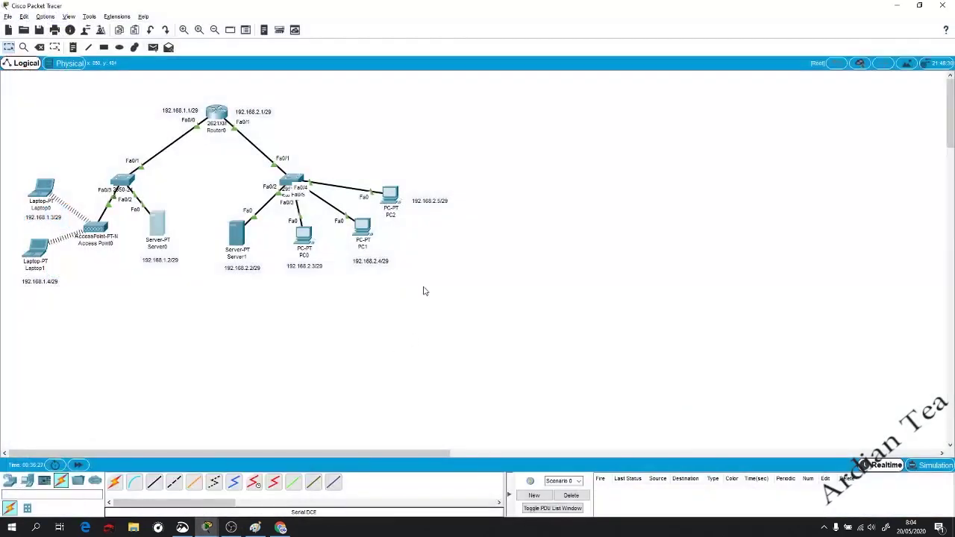
click(390, 196)
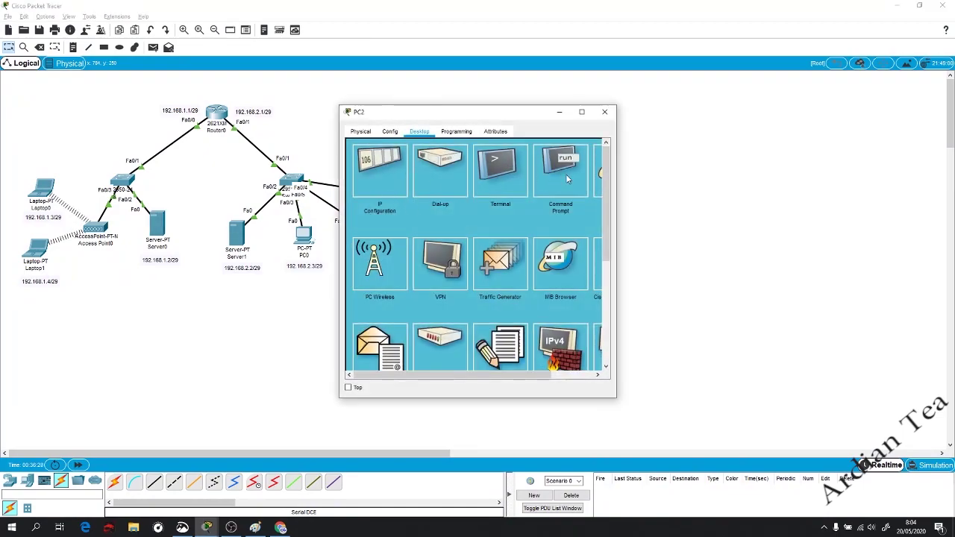
click(581, 112)
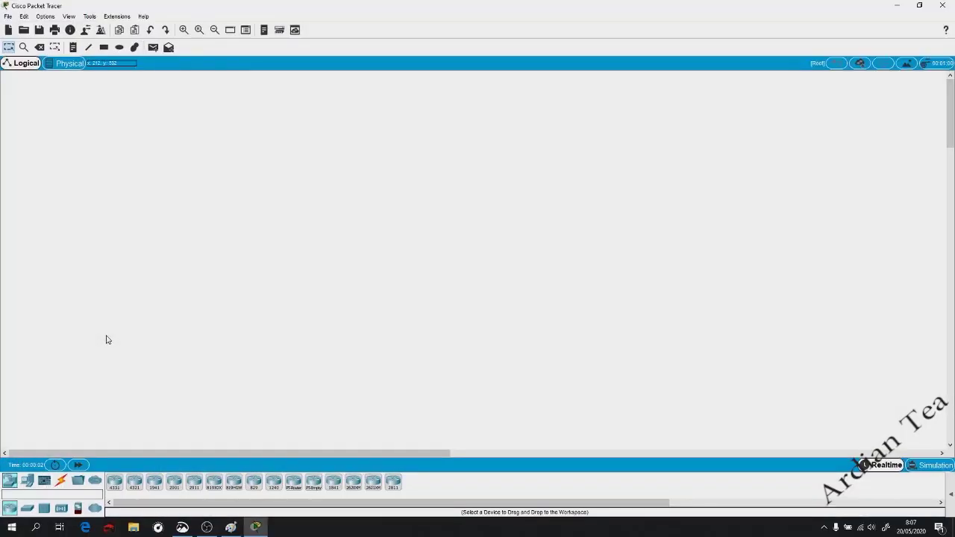
- Place a 2620XM router and two 2950-24 switches in the new topology, with the workspace beside the assignment sheet
mouse_move(332, 5)
mouse_down()
mouse_move(518, 141)
mouse_move(661, 120)
mouse_move(682, 92)
mouse_move(763, 41)
mouse_up()
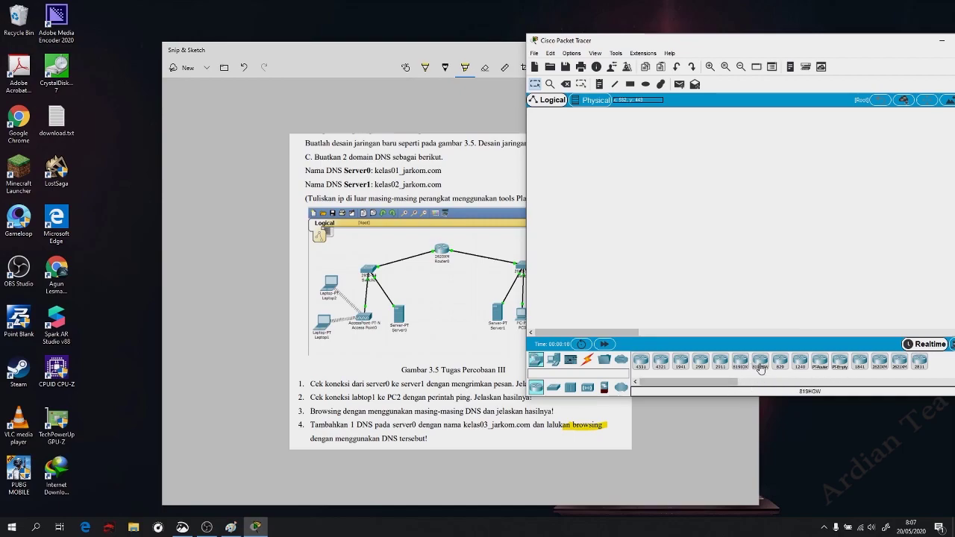
drag(880, 361, 761, 175)
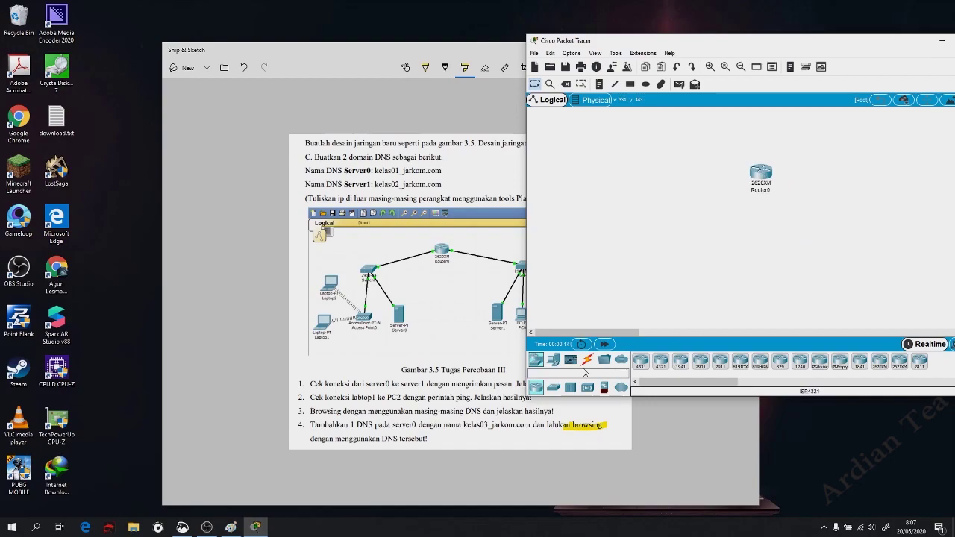
click(553, 386)
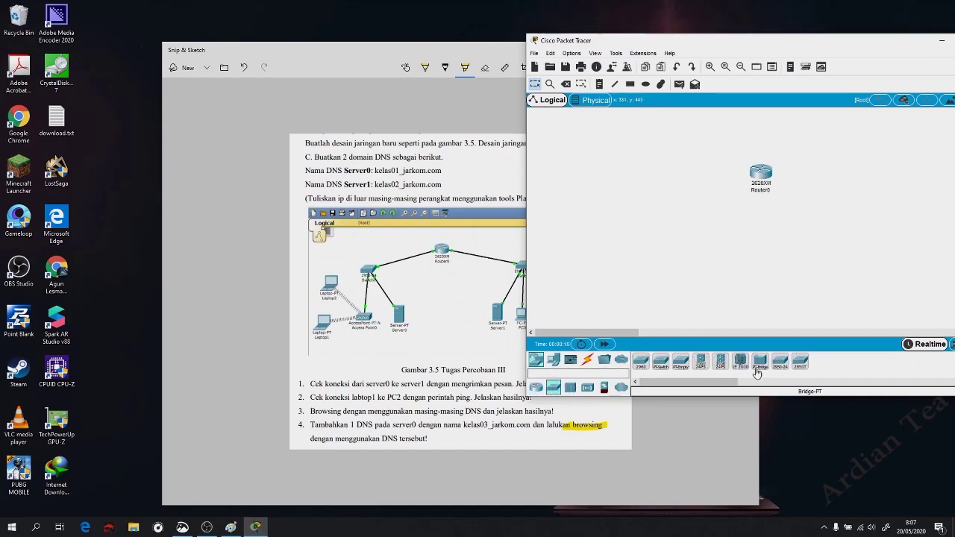
drag(780, 366, 697, 228)
drag(776, 365, 803, 248)
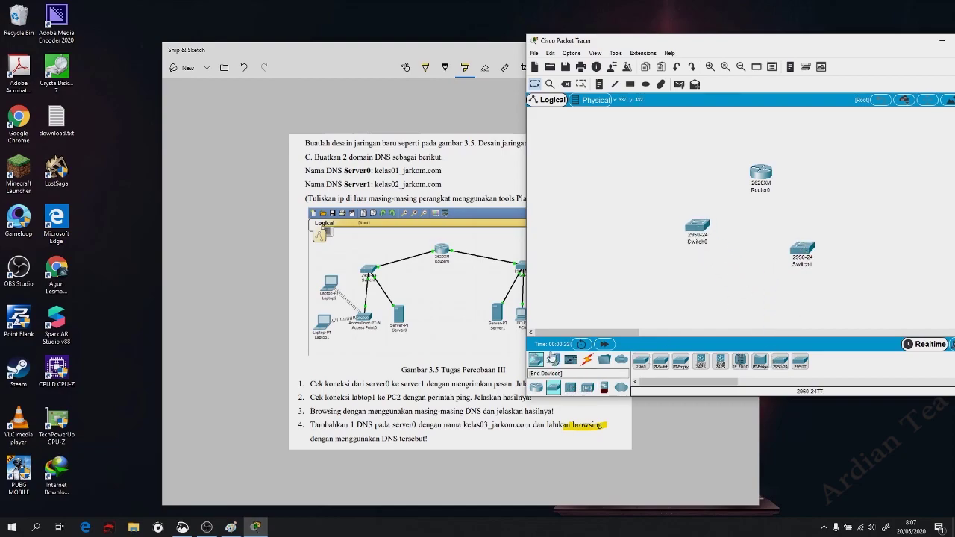
- Add two servers and two PCs around the switches, level Switch1 with Switch0, and maximize the workspace
click(553, 360)
drag(680, 363, 659, 276)
drag(681, 364, 800, 299)
drag(803, 250, 805, 230)
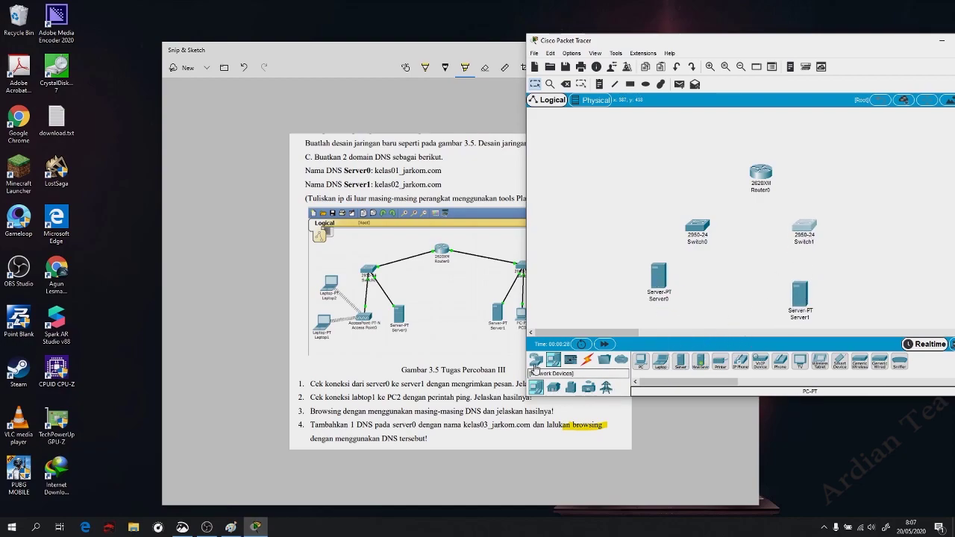
drag(640, 364, 618, 238)
drag(639, 364, 882, 278)
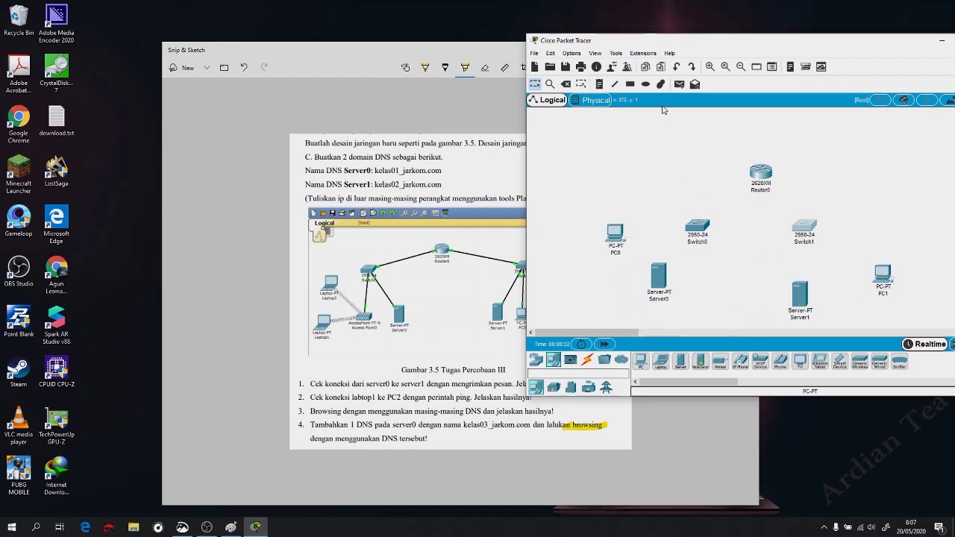
drag(642, 40, 572, 1)
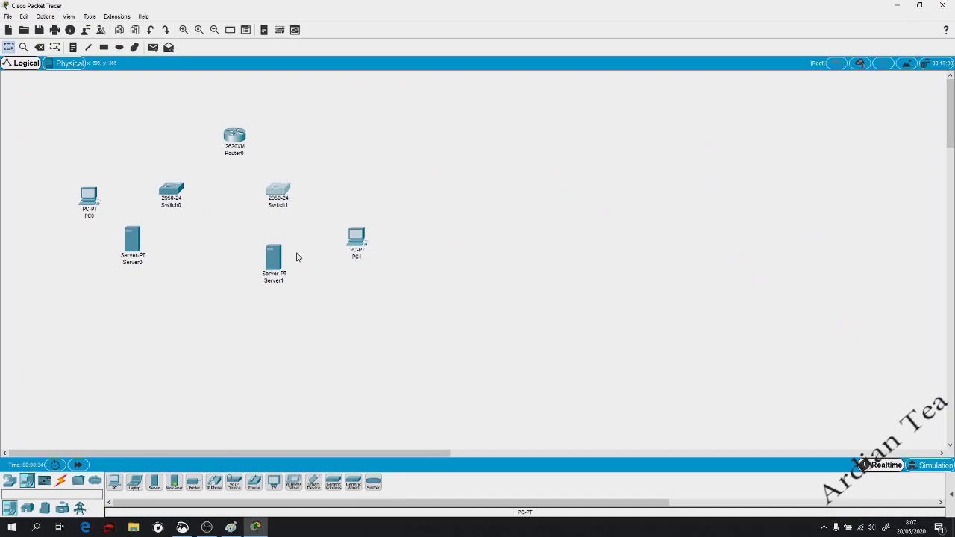
- Connect Switch0 to Router0 with an automatically chosen cable
click(61, 481)
click(114, 482)
click(171, 190)
click(233, 138)
- Try to connect Switch1 to Router0 with an automatically chosen cable
click(114, 482)
click(277, 190)
click(233, 138)
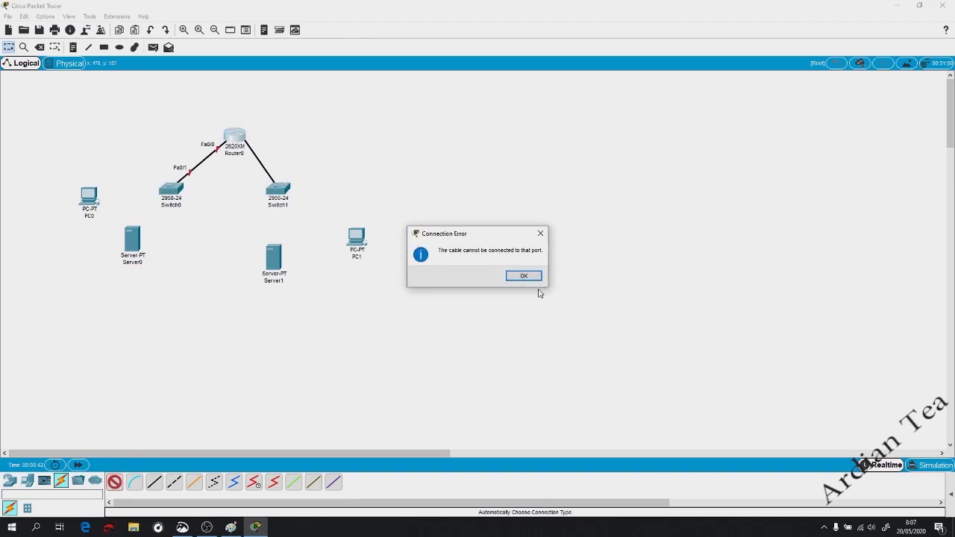
click(523, 276)
click(231, 138)
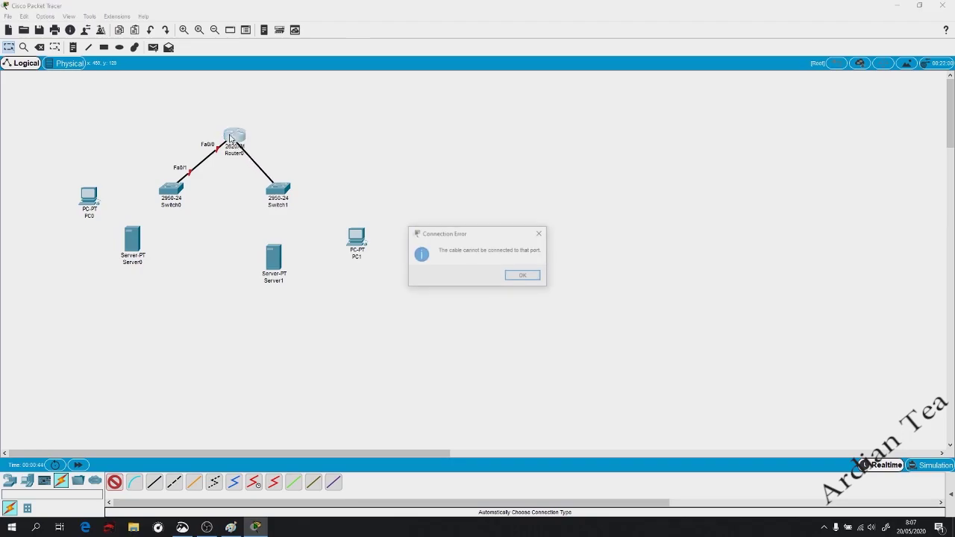
click(522, 276)
- Try to connect Switch1 to Router0 with a copper straight-through cable
click(115, 482)
click(174, 482)
click(154, 482)
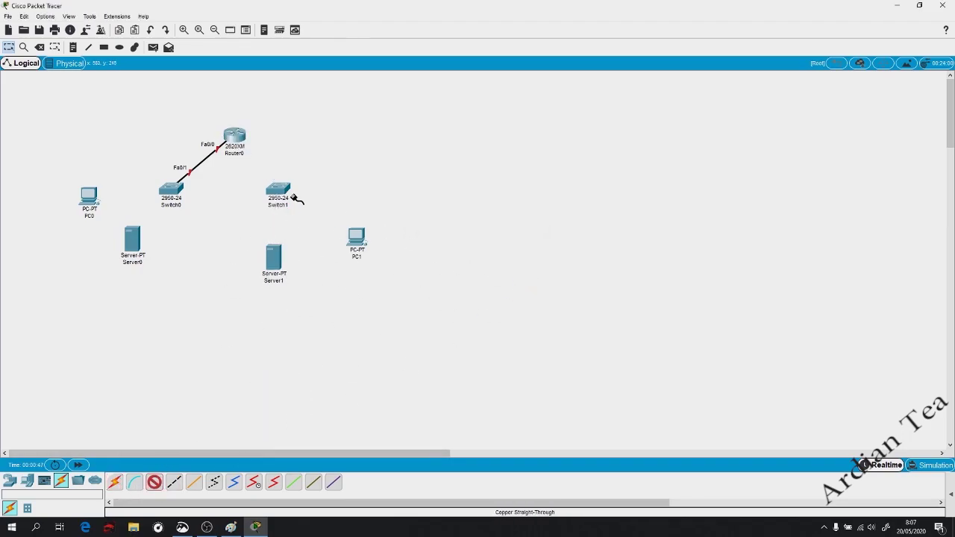
click(292, 196)
click(238, 141)
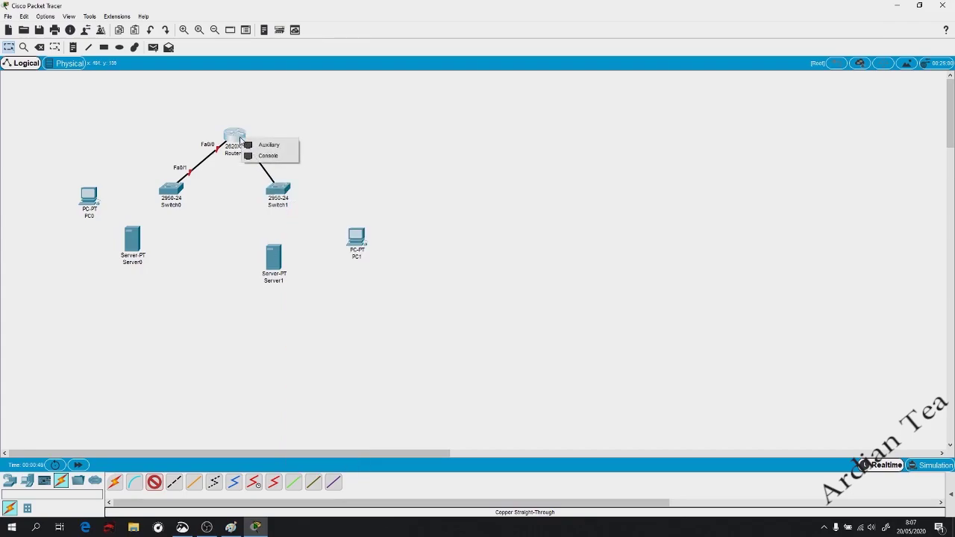
- Delete the 2620XM router from the topology
click(39, 47)
click(235, 139)
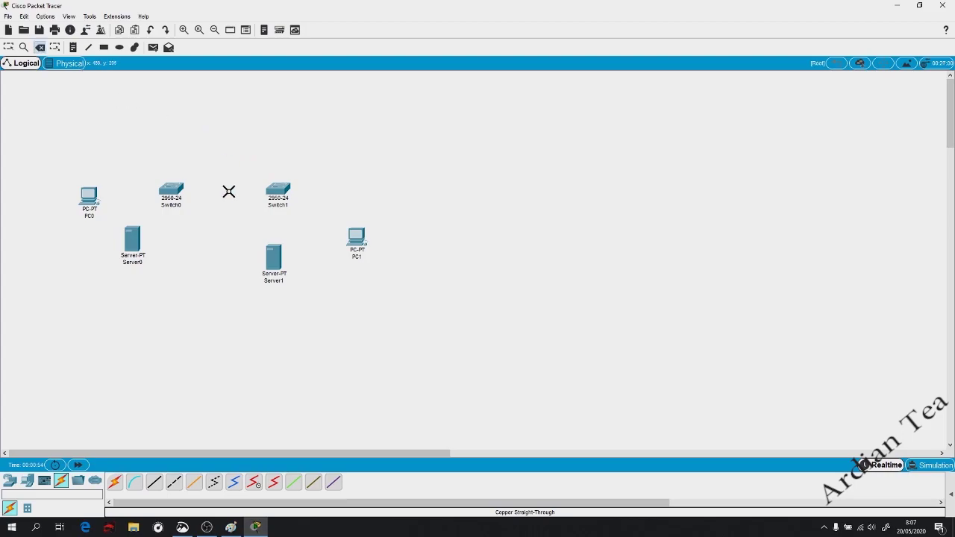
- Place two 2620XM routers in the empty area below the existing devices
click(10, 481)
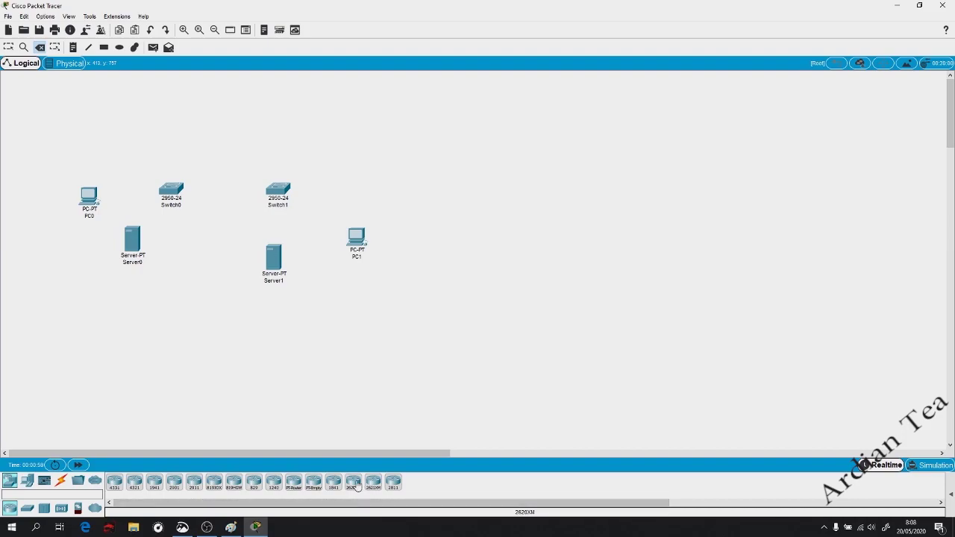
drag(357, 485, 387, 429)
drag(361, 485, 433, 424)
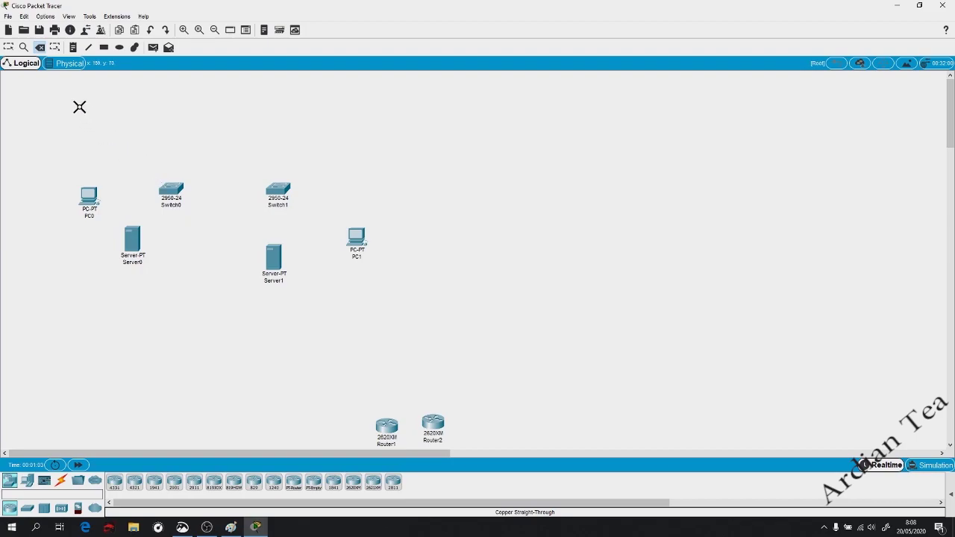
- Delete the extra 2620XM router Router1 and move Router2 between and slightly above the two switches
click(8, 47)
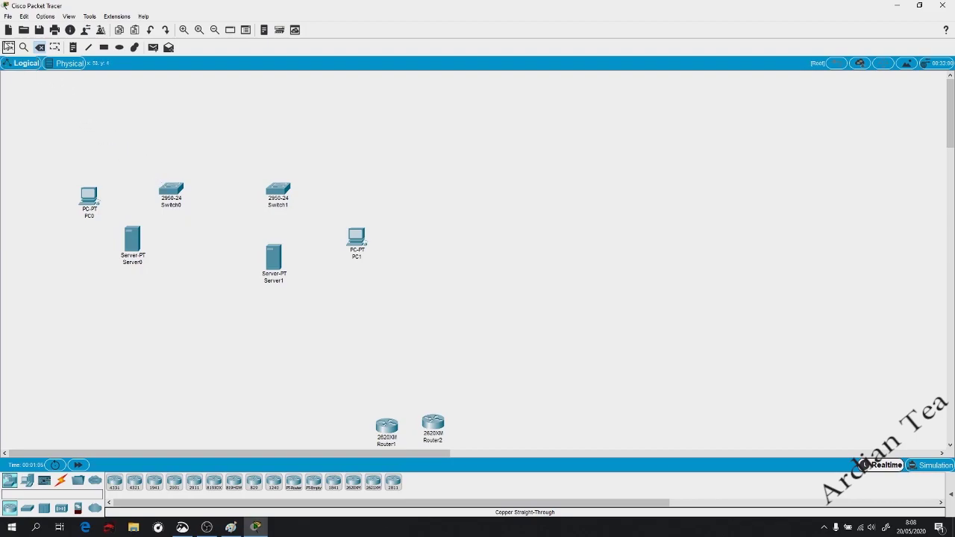
mouse_move(384, 424)
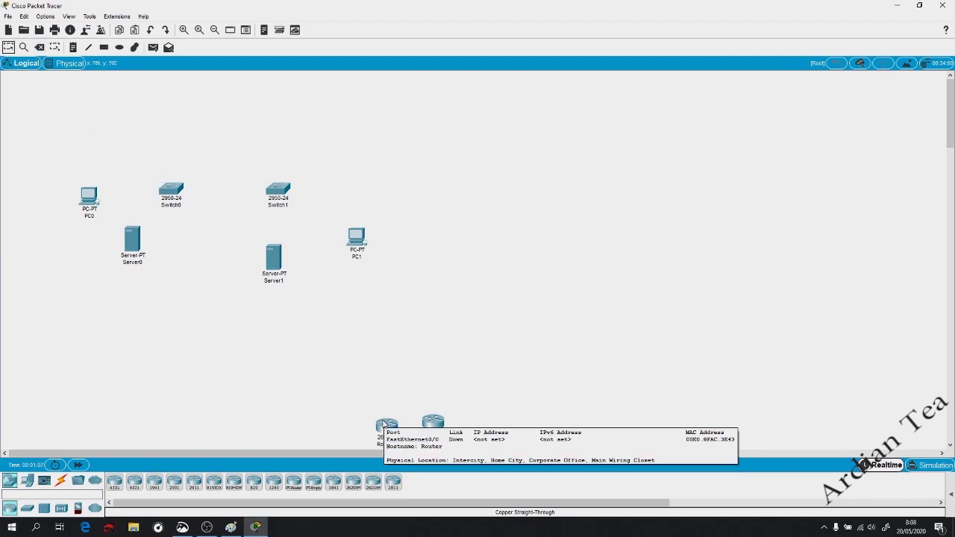
key(Delete)
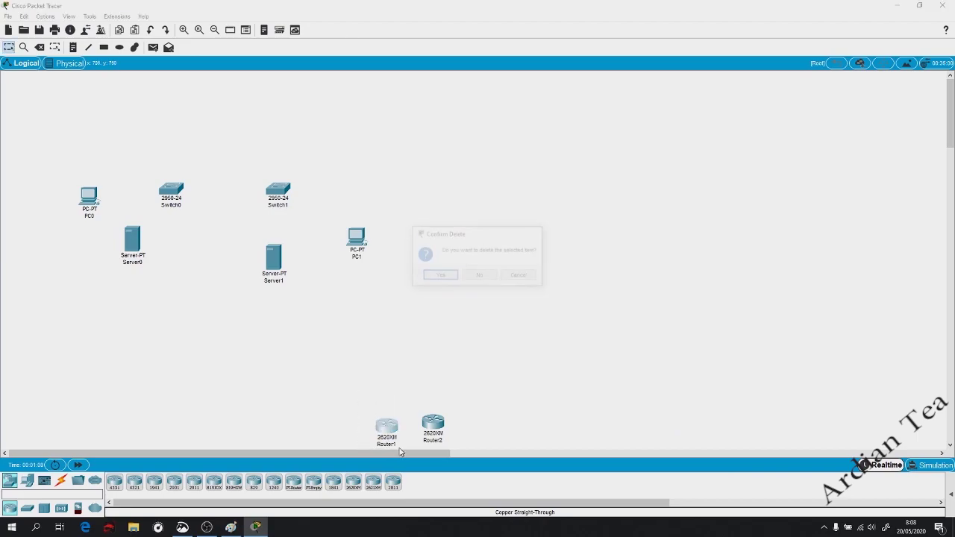
click(439, 276)
click(9, 47)
drag(428, 417, 235, 159)
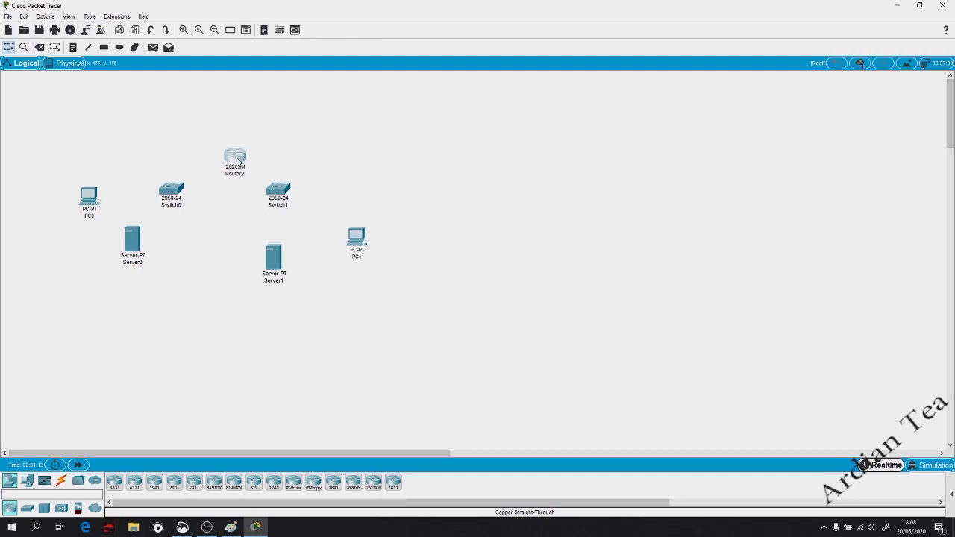
- Connect Switch0 to the 2620XM Router2 with an automatically chosen cable
click(61, 481)
click(114, 482)
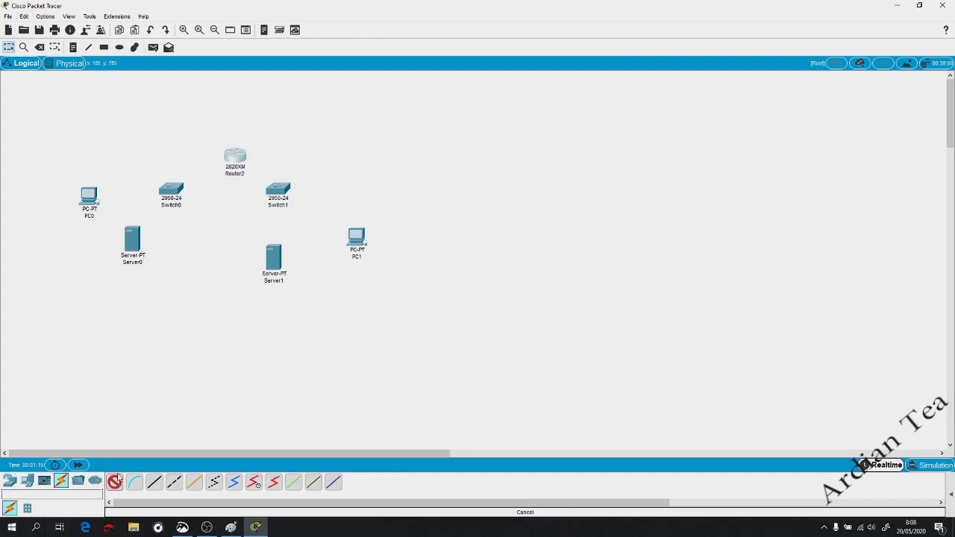
click(184, 197)
click(237, 158)
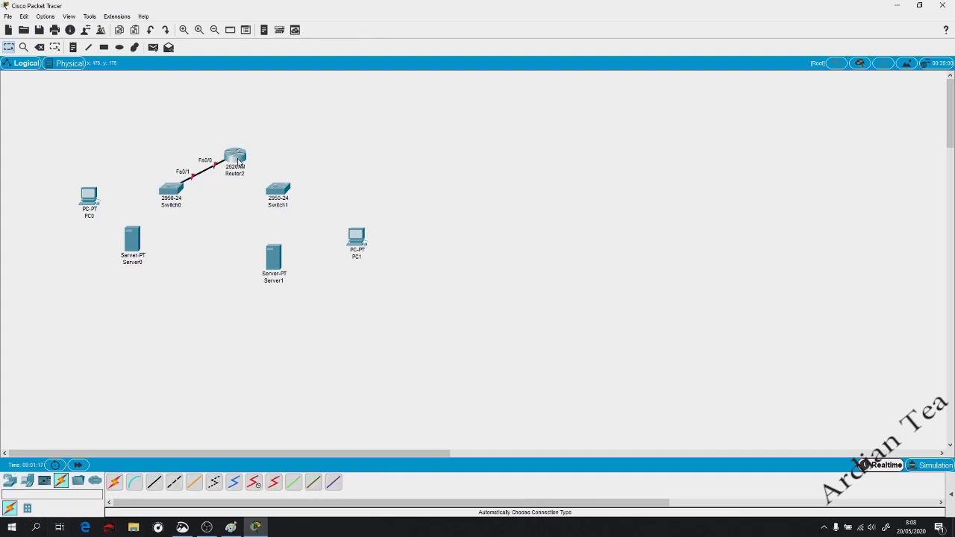
- Try to connect the 2620XM Router2 to Switch1 with an automatically chosen cable
click(114, 482)
click(236, 157)
click(280, 199)
click(530, 279)
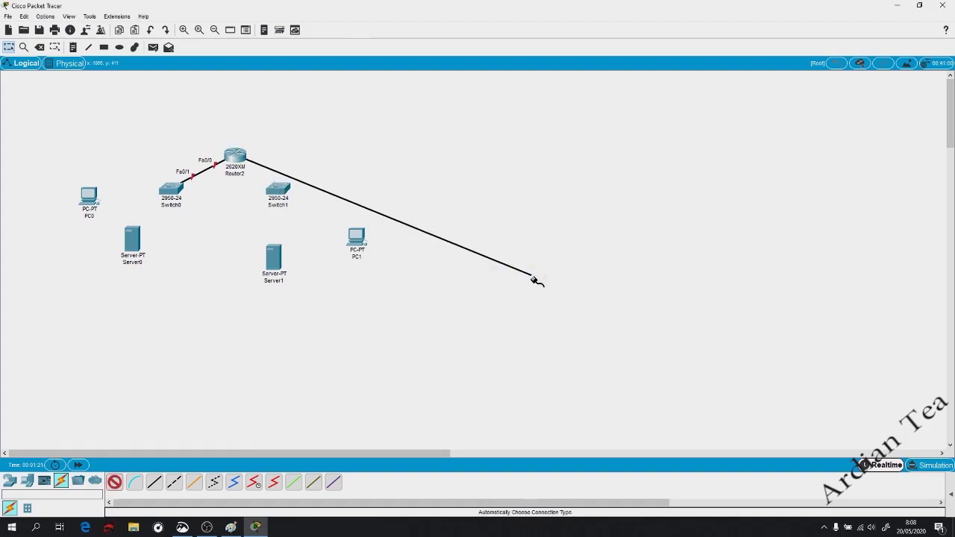
click(113, 485)
- Place a 4331 router above Switch1
click(10, 481)
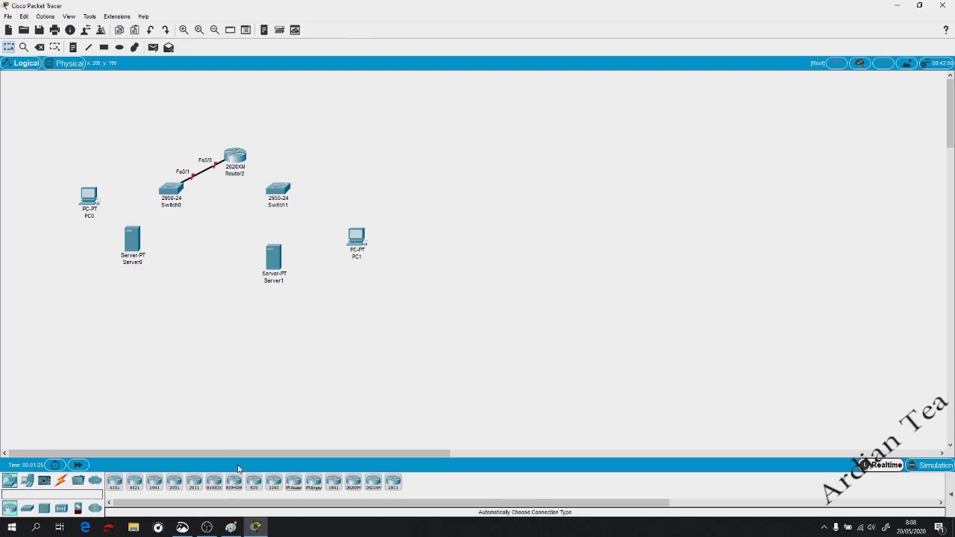
drag(113, 484, 302, 146)
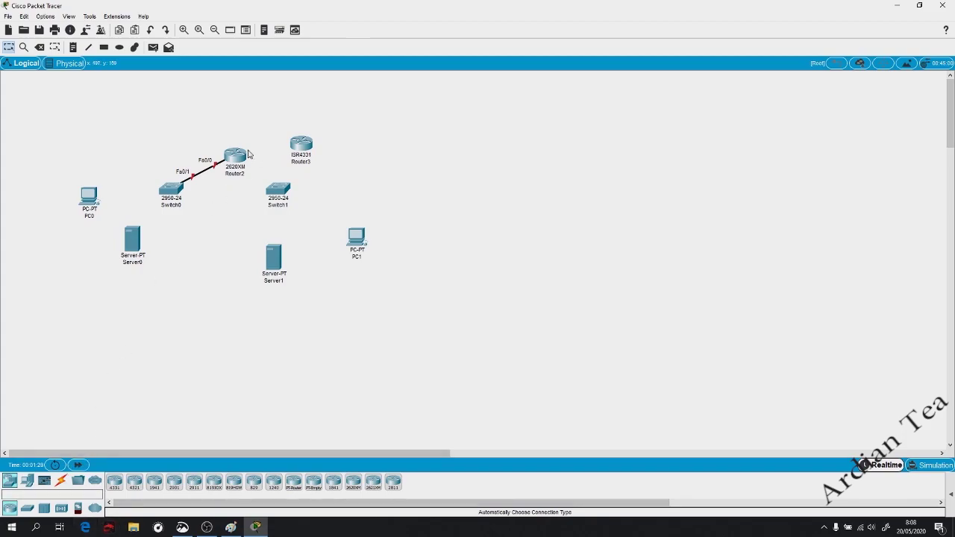
- Delete the 2620XM Router2 and move the ISR4331 router between and above the two switches
click(60, 480)
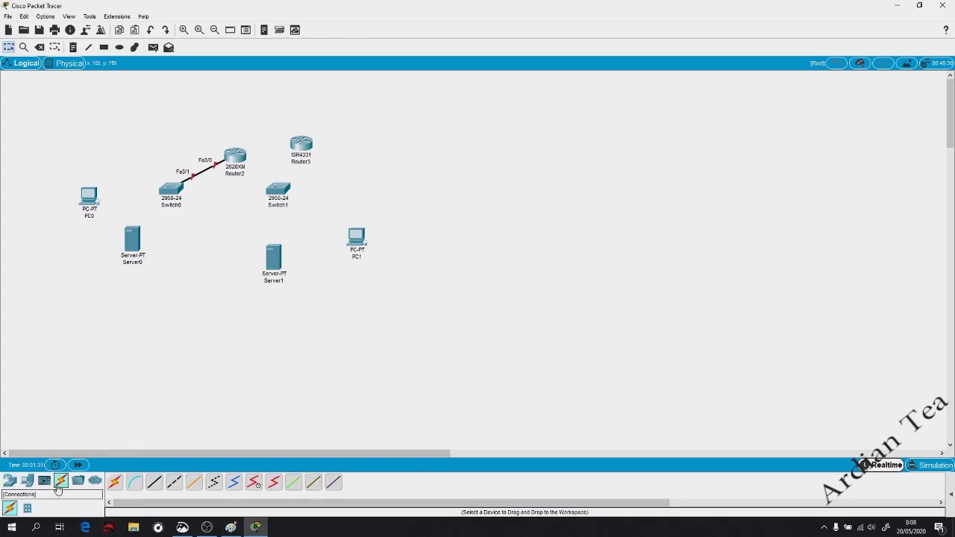
click(12, 483)
drag(198, 124, 247, 166)
key(Delete)
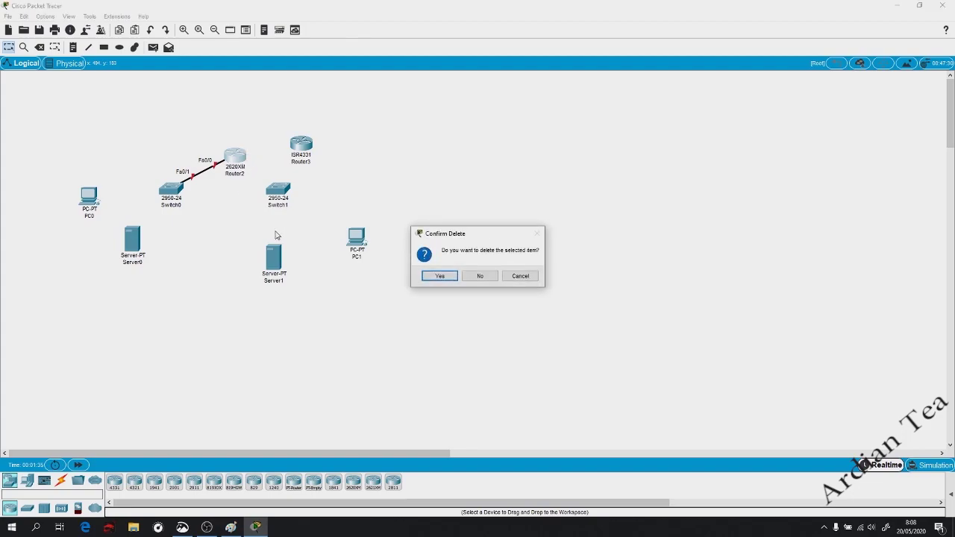
click(430, 280)
click(9, 47)
drag(300, 154, 216, 166)
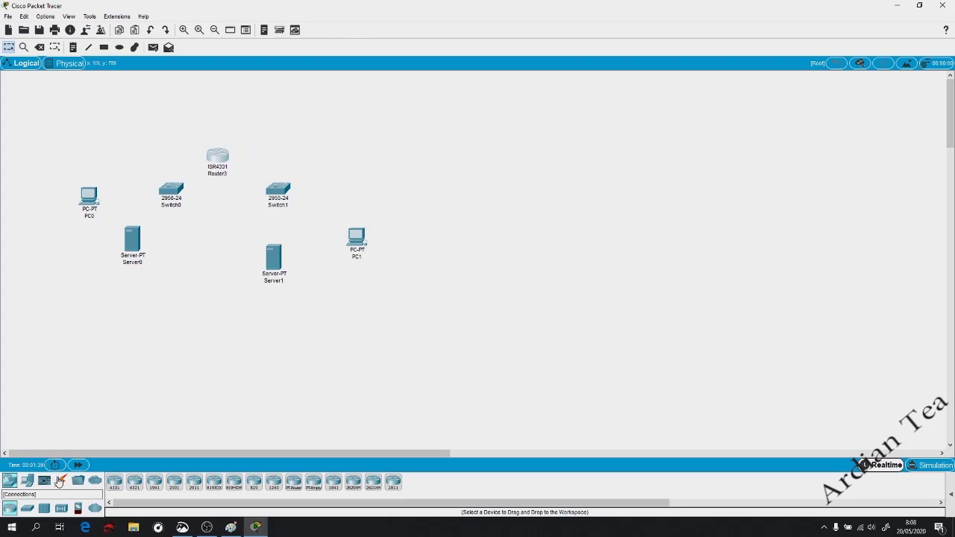
- Connect Switch0 and Switch1 to the ISR4331 router with automatically chosen cables
click(61, 481)
click(171, 192)
click(217, 158)
click(114, 482)
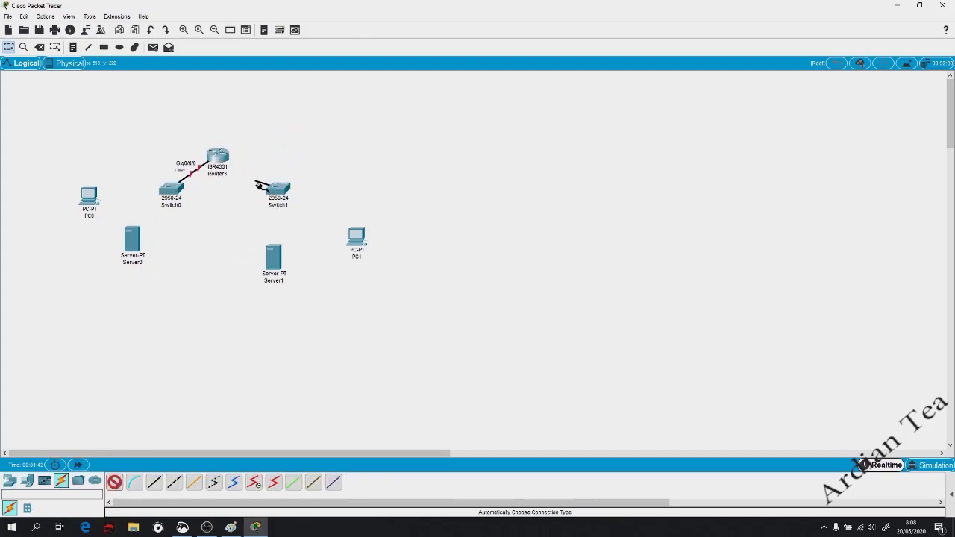
click(277, 192)
click(218, 158)
- Shift Switch0 slightly away from the router and connect Server0 and PC0 to it with automatically chosen cables
drag(175, 192, 165, 196)
click(114, 482)
click(132, 240)
click(158, 188)
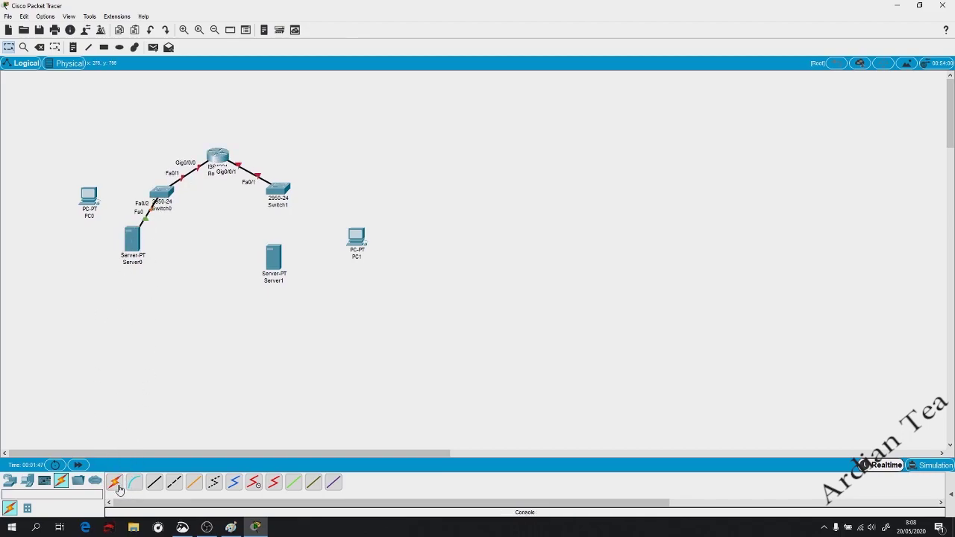
click(89, 197)
click(161, 192)
- Connect Server1 and PC1 to Switch1 with automatically chosen cables
click(114, 483)
click(274, 258)
click(278, 196)
click(114, 482)
click(357, 239)
click(278, 192)
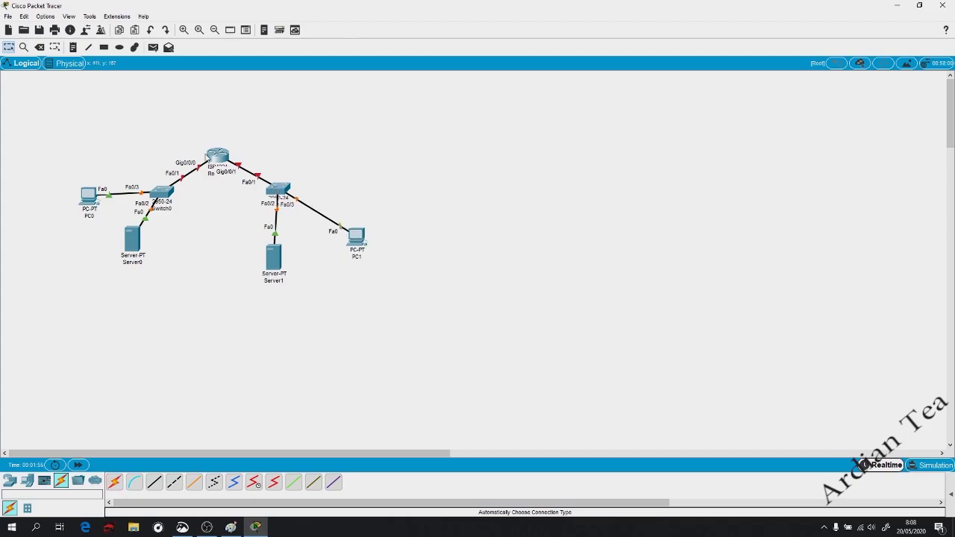
- Turn on Router3's GigabitEthernet0/0/0 port and set its IP address to 192.168.1.1 with subnet mask 255.255.255.248
click(216, 158)
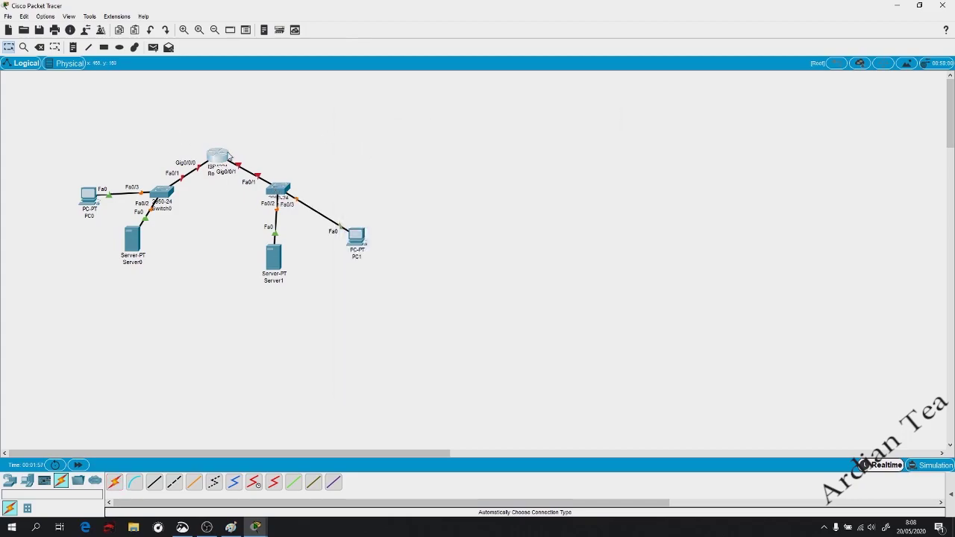
click(228, 157)
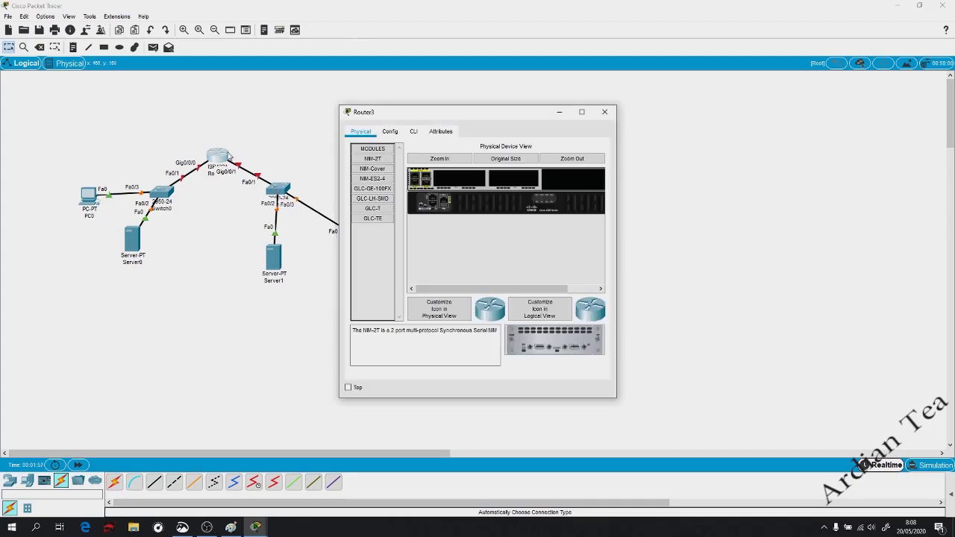
click(391, 131)
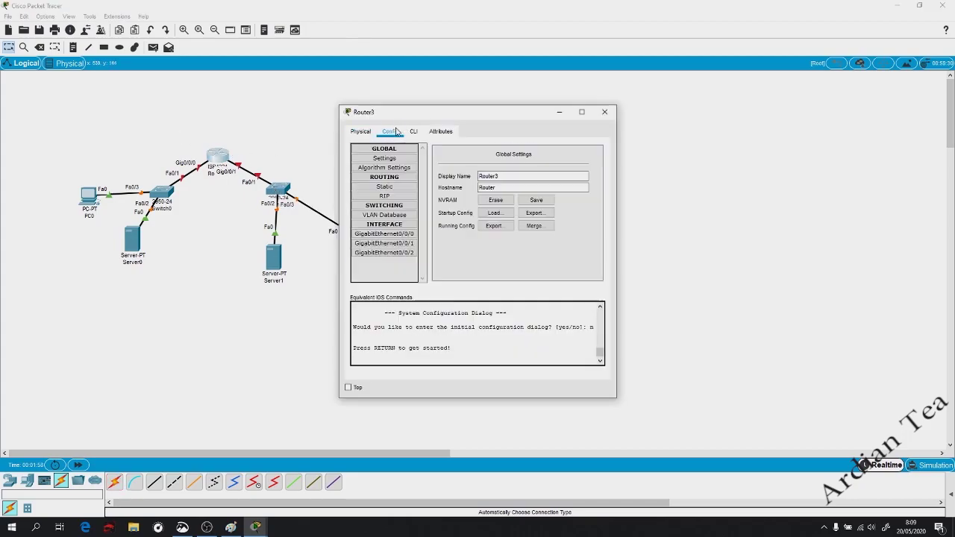
click(403, 234)
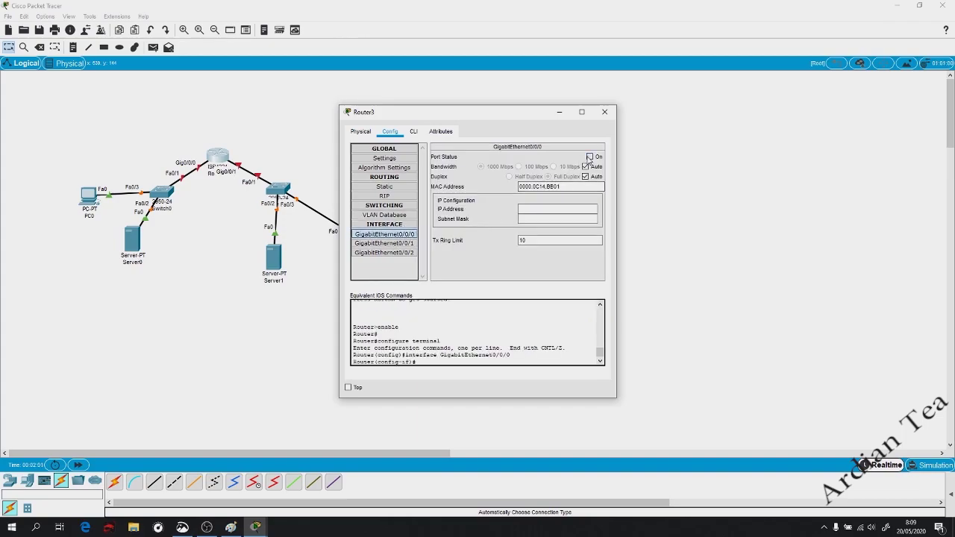
click(589, 157)
click(553, 209)
text(192.168.1.1)
key(Tab)
text(25)
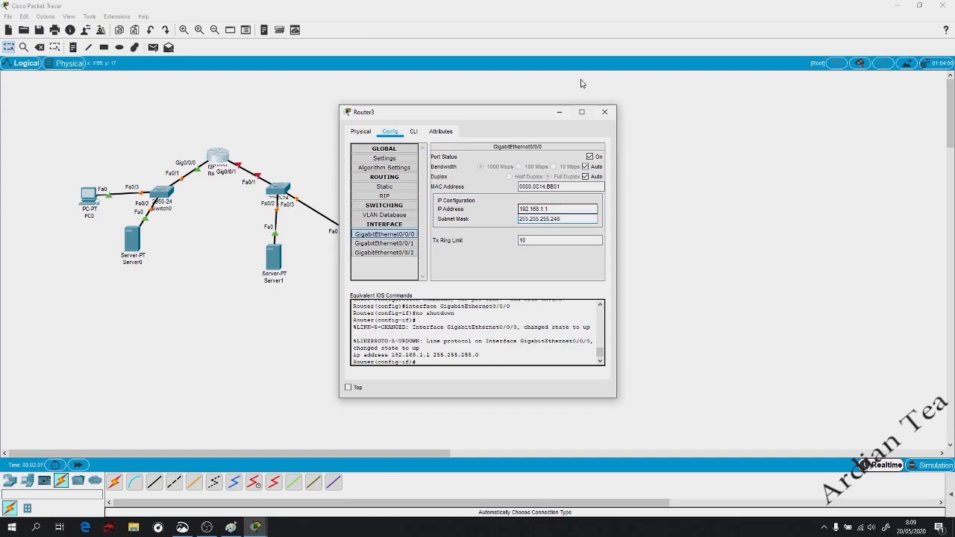
click(605, 112)
- Turn on Router3's GigabitEthernet0/0/1 port, set its IP address to 192.168.2.1 and adjust the last octet of its subnet mask
double_click(218, 158)
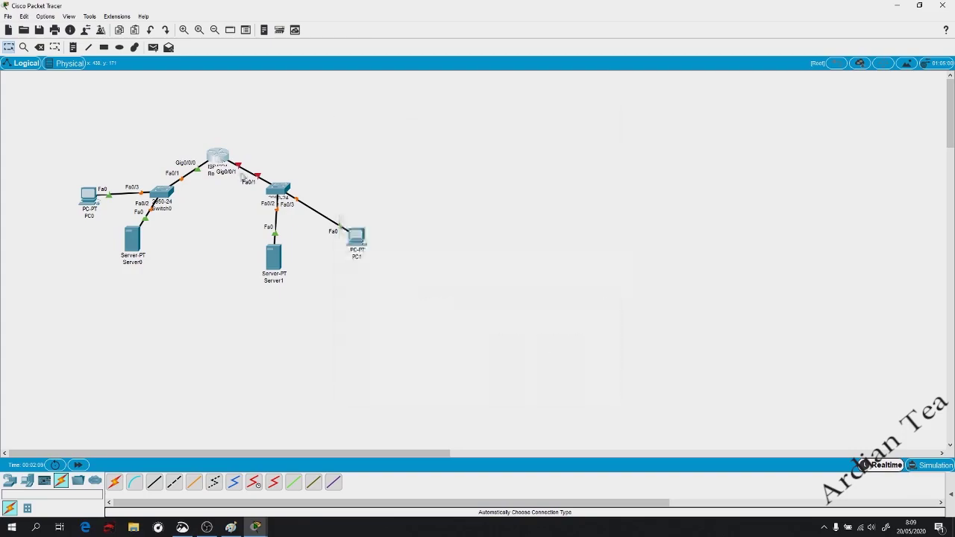
click(218, 158)
click(392, 244)
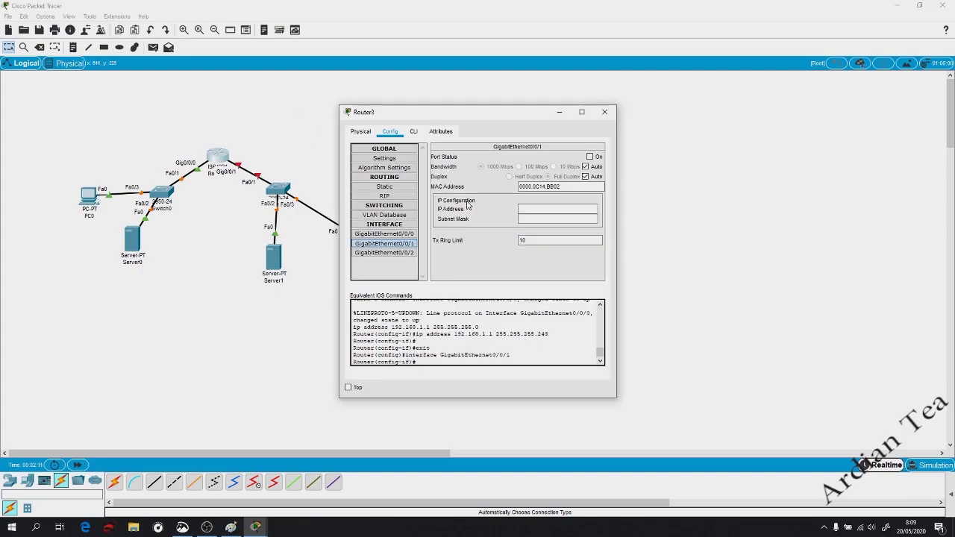
click(589, 156)
click(565, 208)
text(192.168.2)
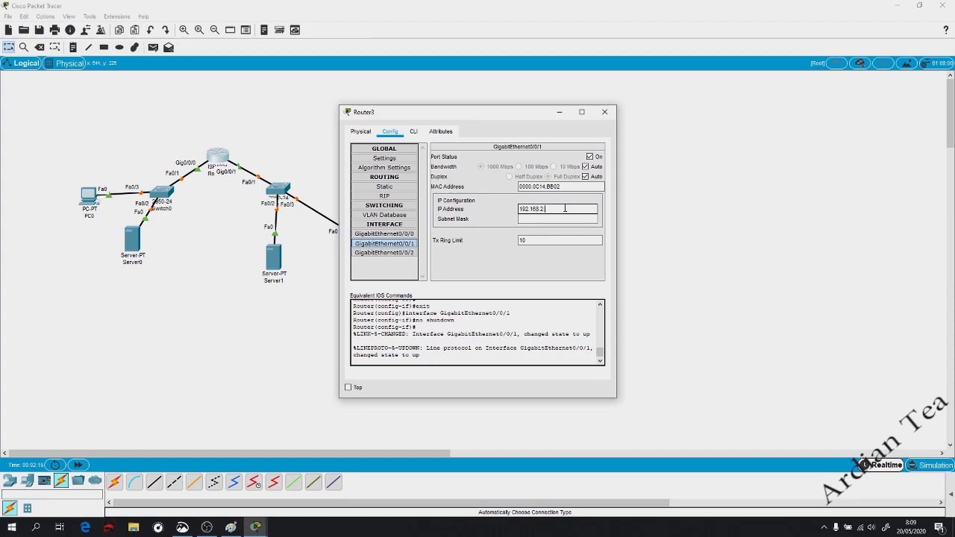
text(.1)
key(Tab)
text(2)
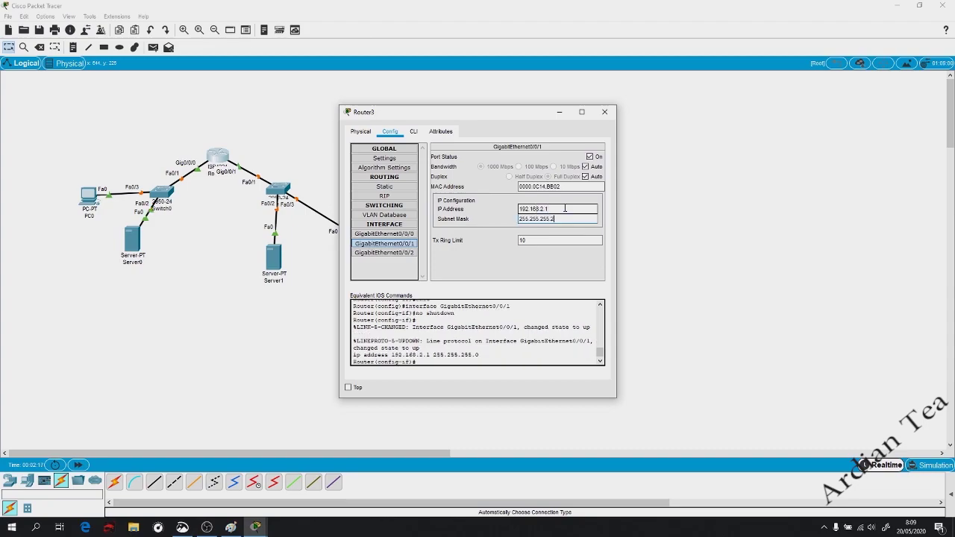
click(605, 112)
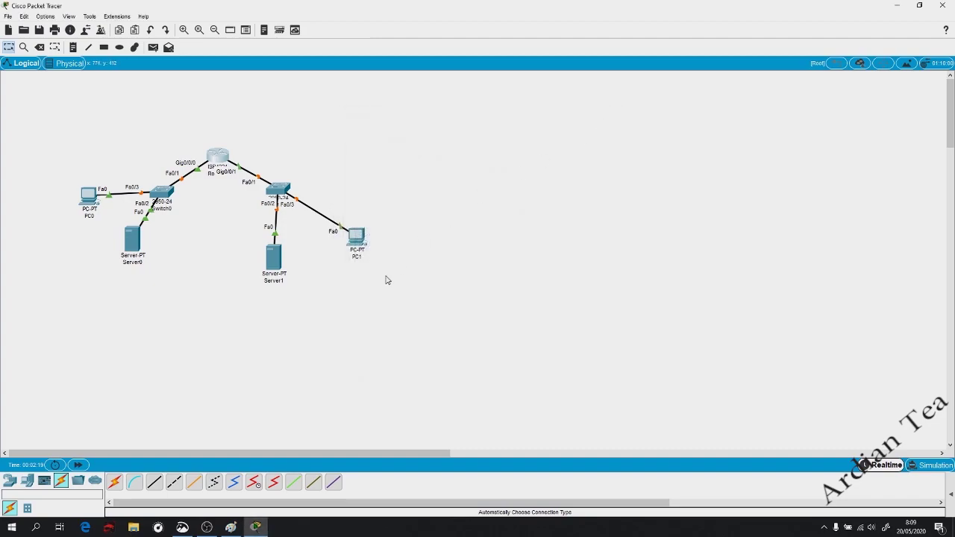
- Set Server1's IPv4 gateway to 192.168.2.1
click(279, 273)
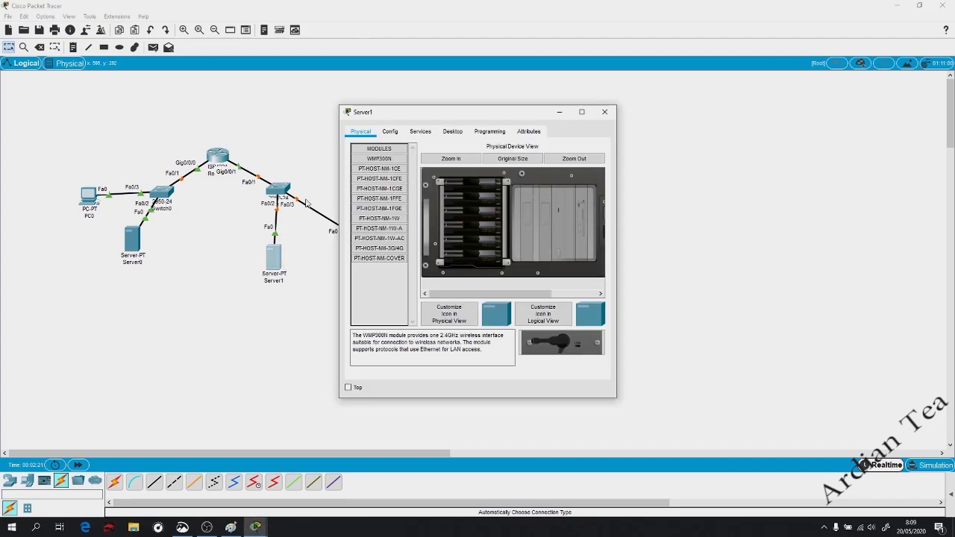
click(390, 131)
click(504, 229)
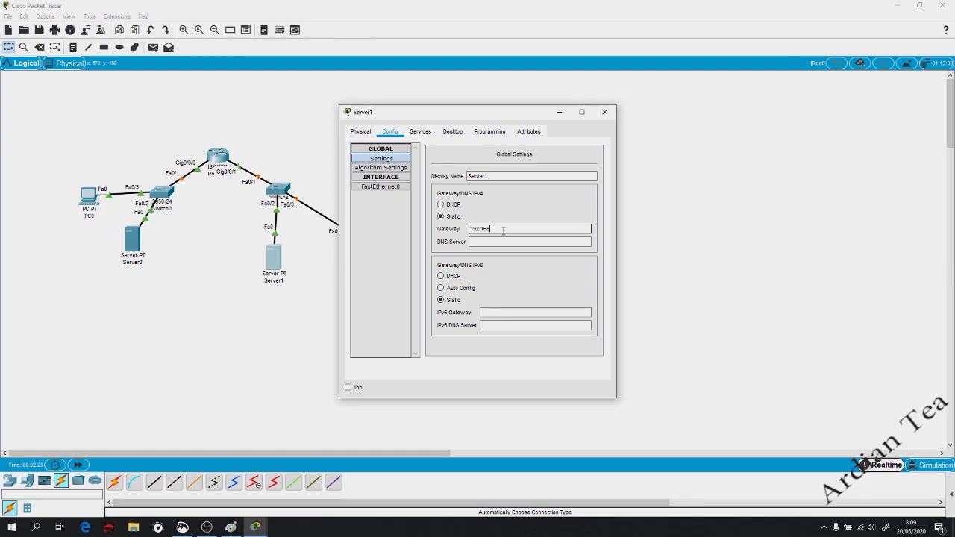
text(192.168.2.1)
key(Tab)
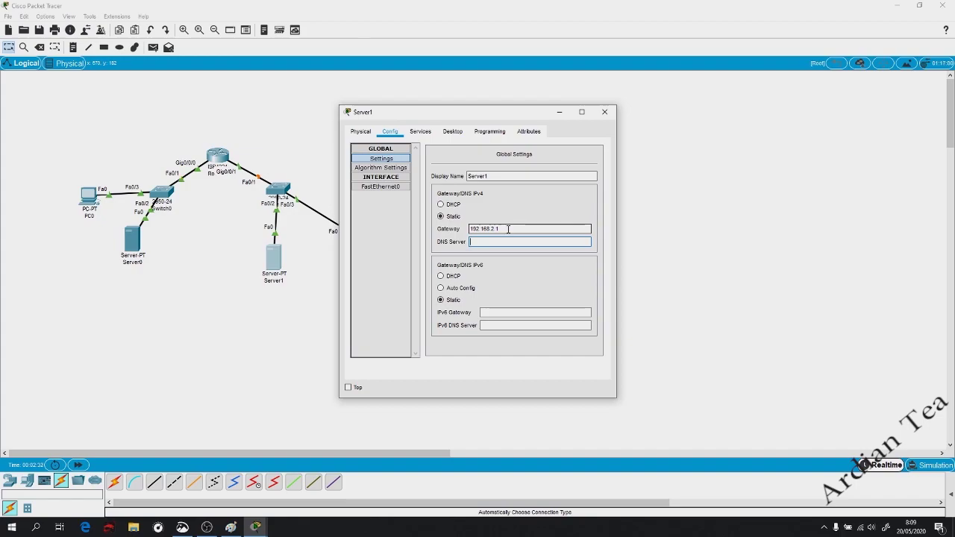
- Set Server1's FastEthernet0 IP address to 192.168.2.2 with subnet mask 255.255.255.248
click(381, 187)
click(522, 236)
click(537, 227)
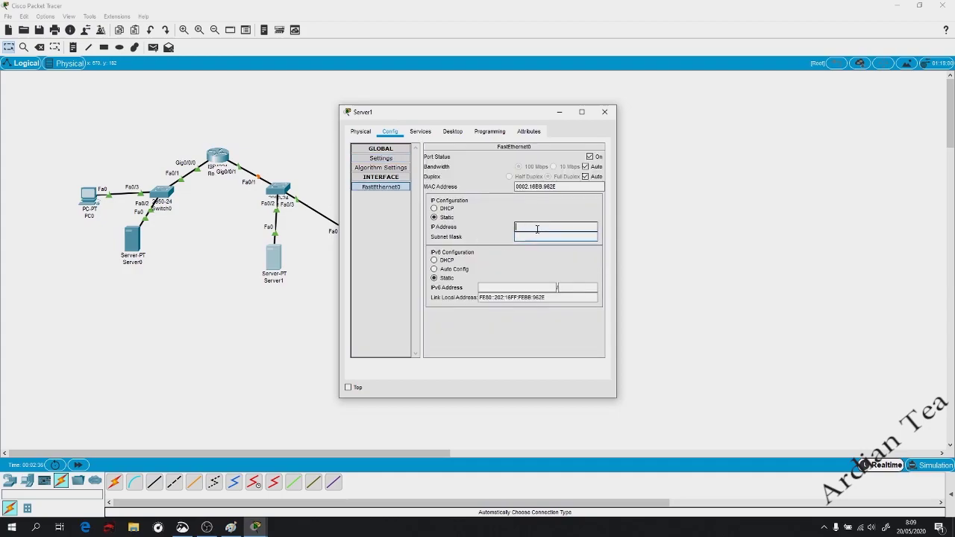
text(192.168.1.2)
key(Tab)
text(255)
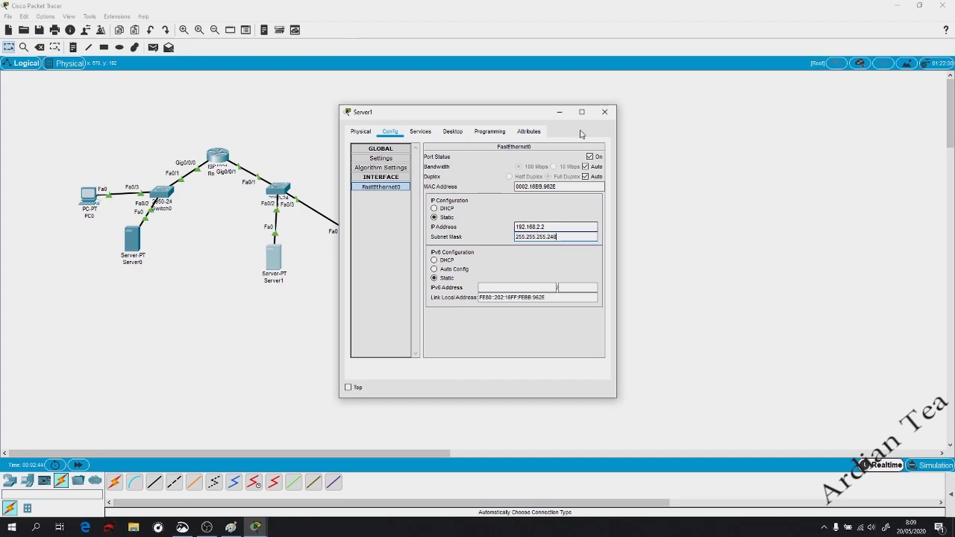
click(605, 112)
- Set PC1's IPv4 gateway to 192.168.2.1 and its DNS server to 192.168.2.2
click(355, 243)
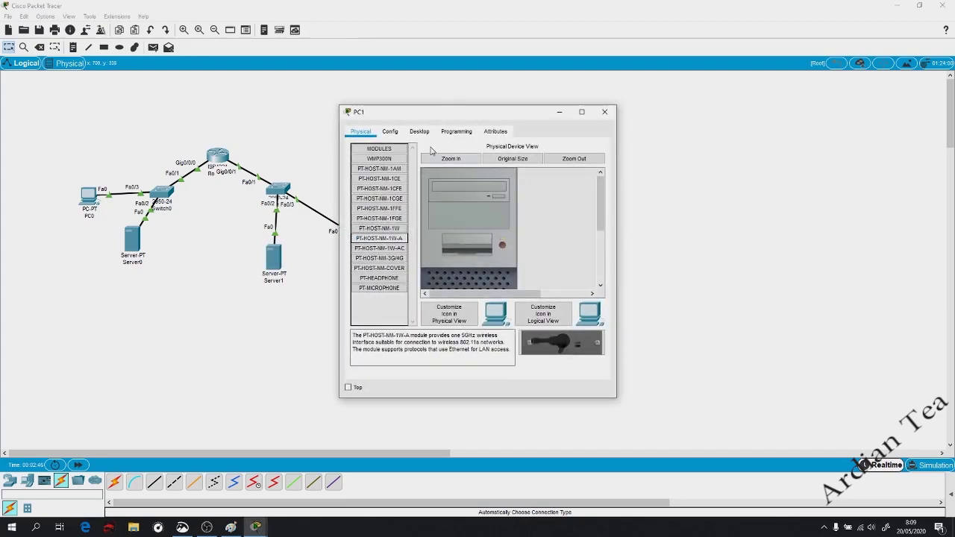
click(390, 131)
click(478, 240)
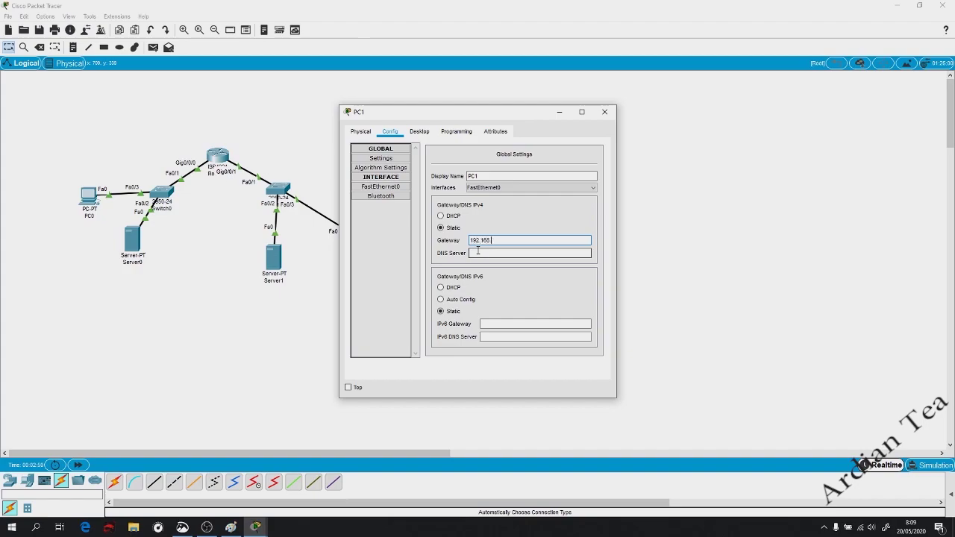
text(192.168.2.1)
click(479, 253)
text(192.168.2)
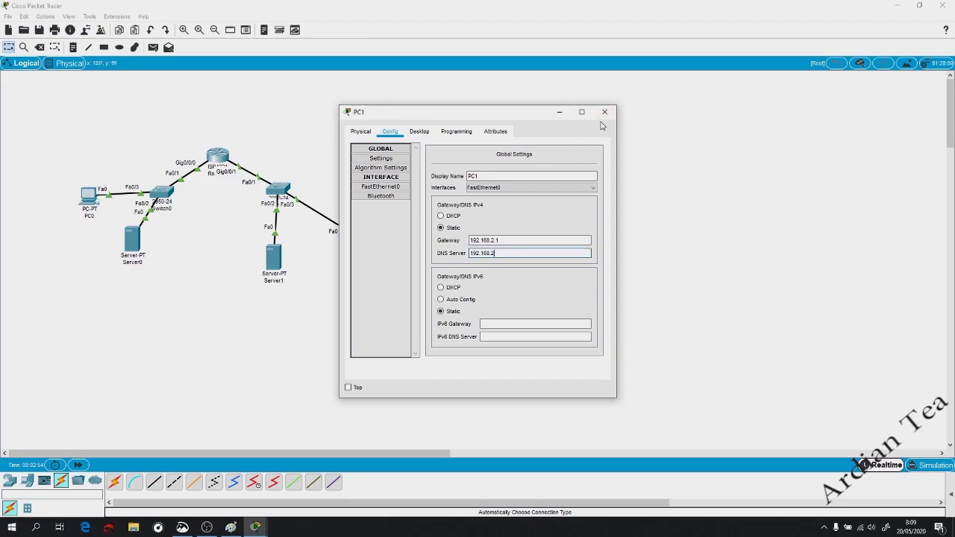
click(605, 112)
click(509, 271)
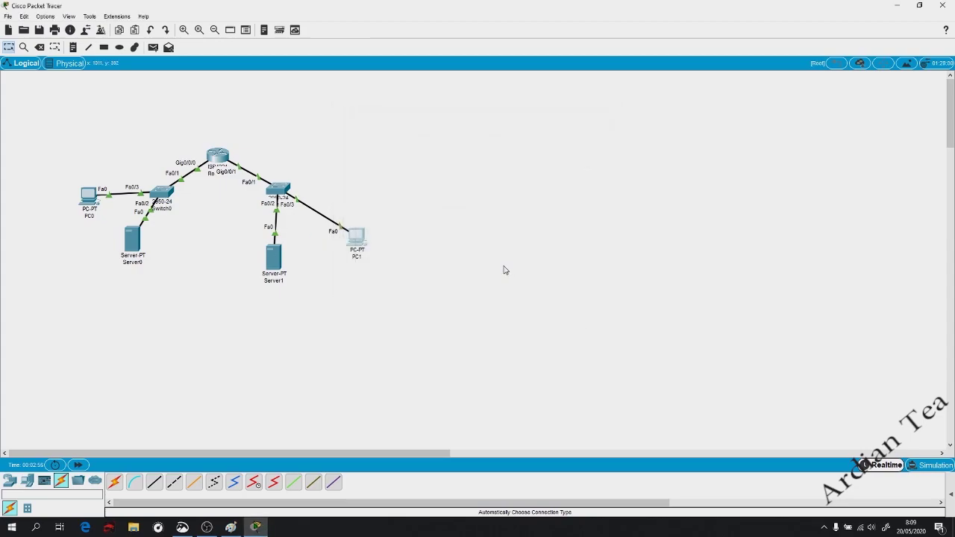
click(363, 249)
click(485, 253)
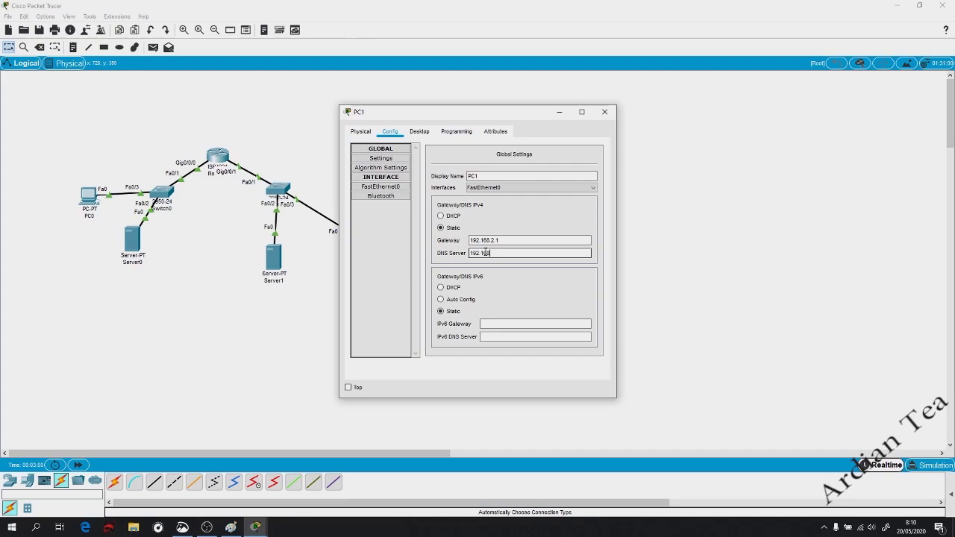
- Set PC1's FastEthernet0 IP address to 192.168.2.3 with subnet mask 255.255.255.248
click(381, 187)
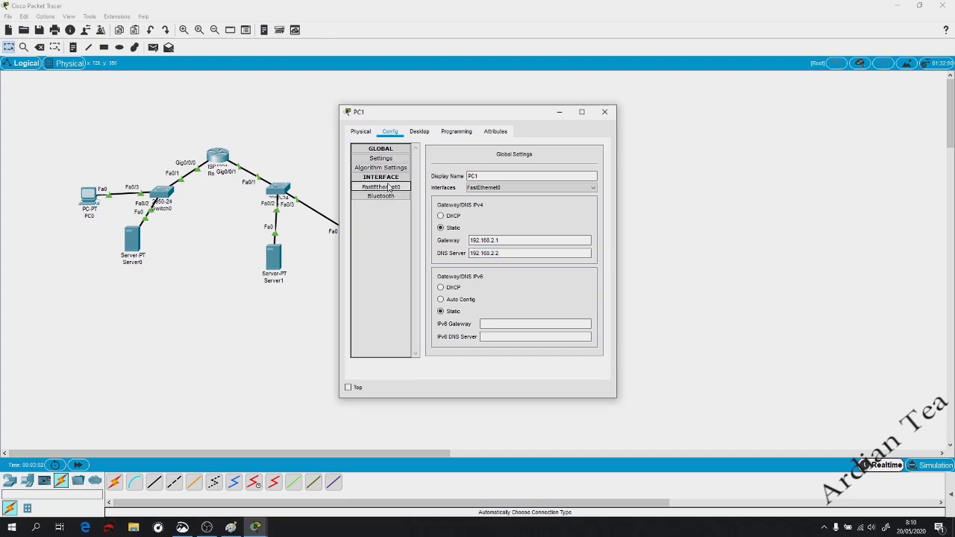
click(520, 236)
click(522, 229)
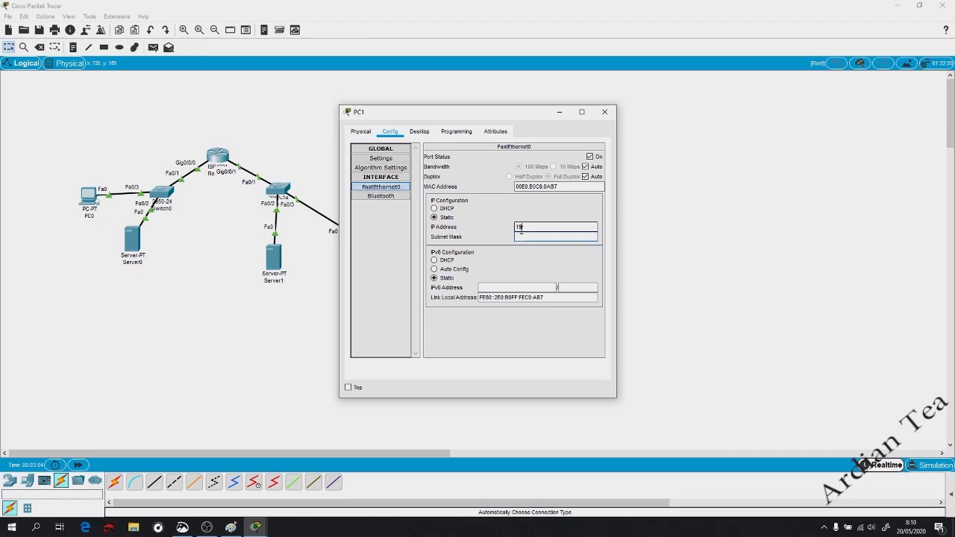
text(192.168.2.3)
key(Tab)
text(2)
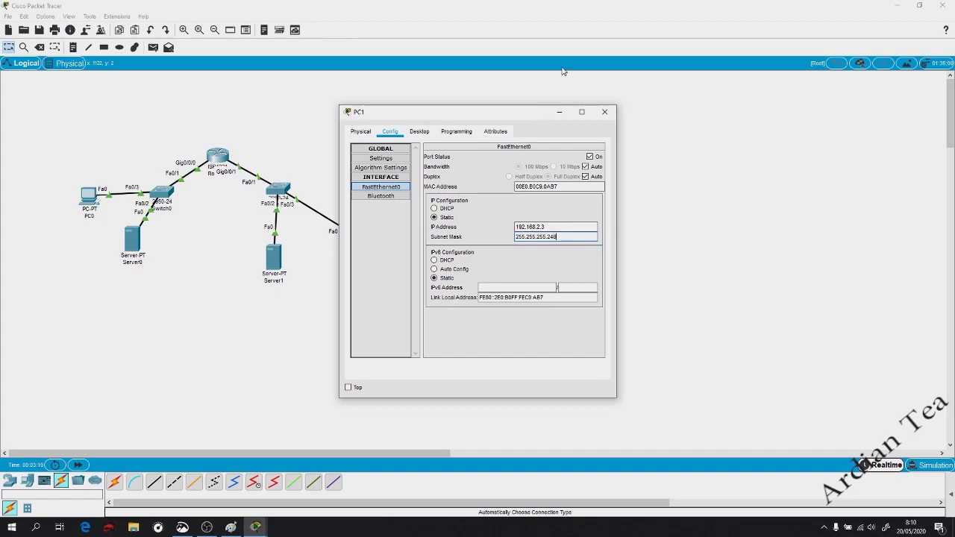
click(604, 112)
click(359, 244)
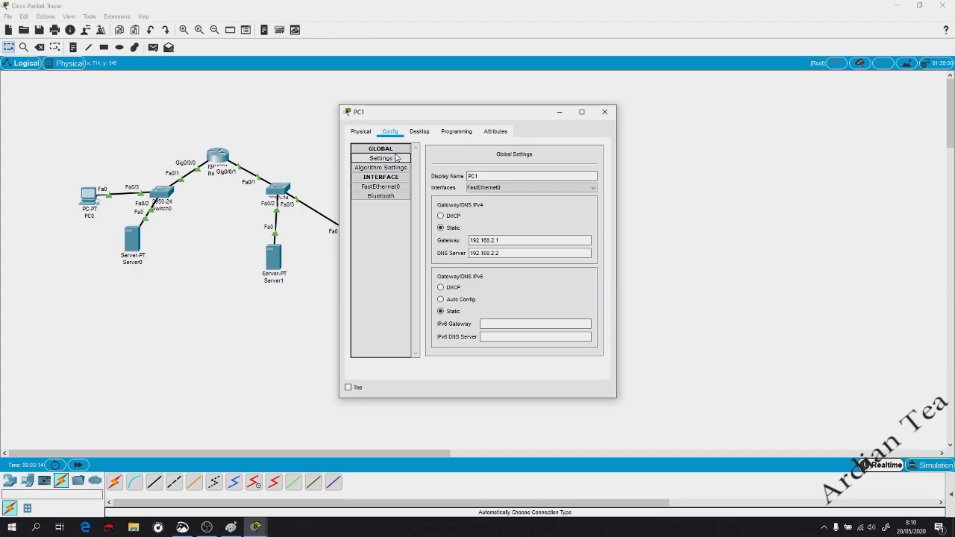
click(382, 186)
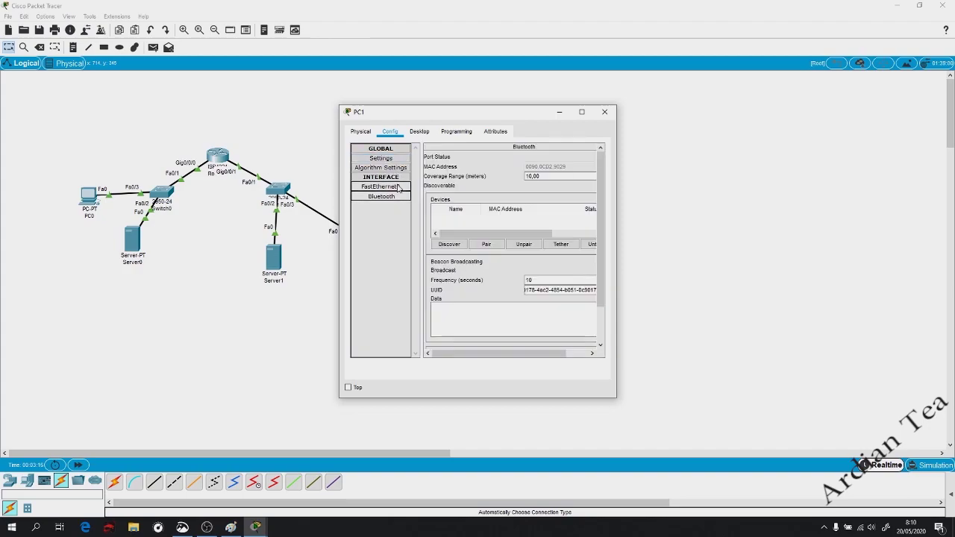
click(606, 113)
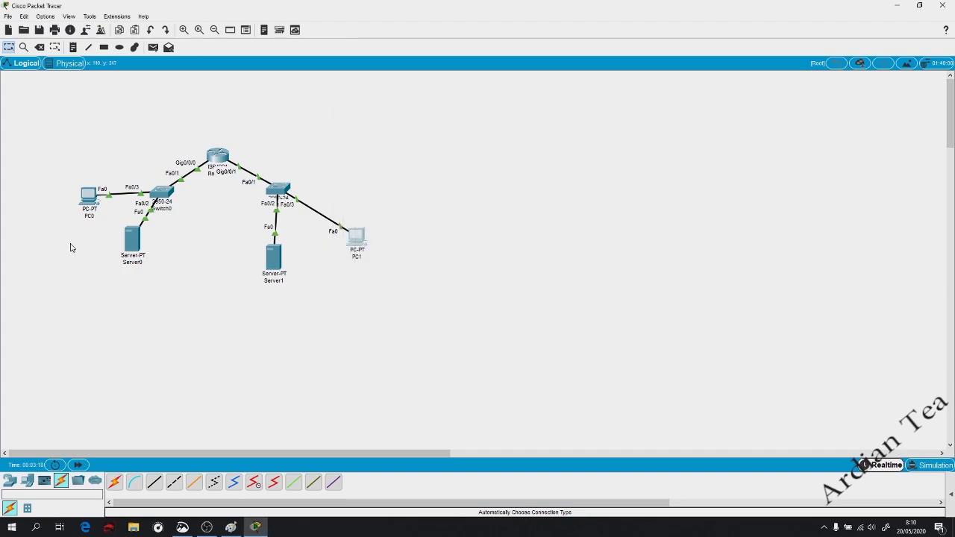
- Set PC0's IPv4 gateway to 192.168.1.1 and its DNS server to 192.168.1.2
click(86, 197)
click(395, 135)
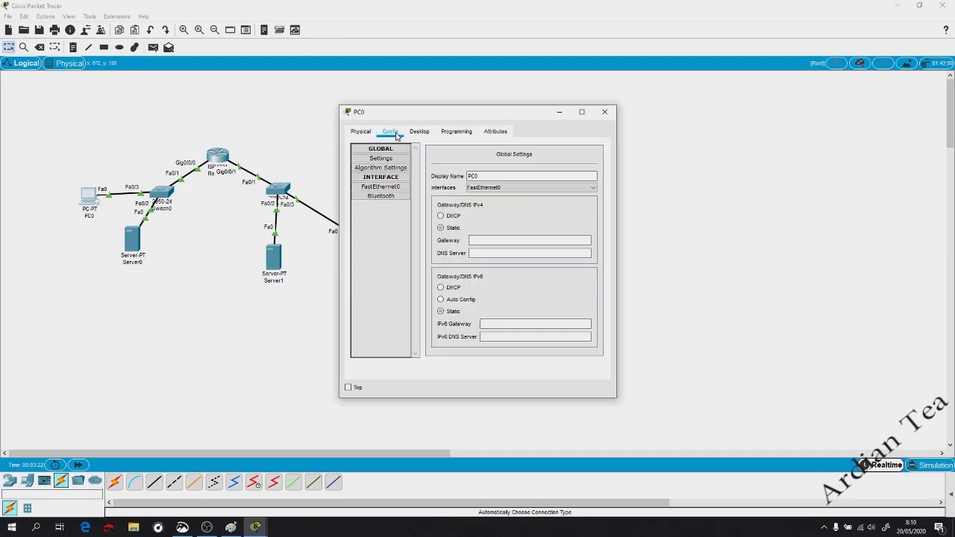
click(398, 159)
click(502, 239)
text(192.168.1.1)
key(Tab)
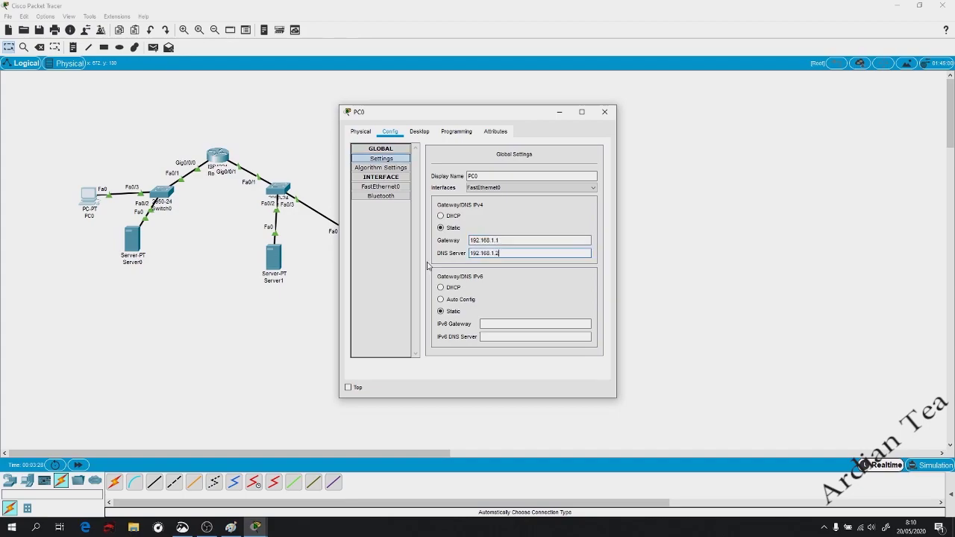
- Set PC0's FastEthernet0 IP address to host .3 of the 192.168.1 network and fill in its subnet mask
click(381, 187)
click(529, 228)
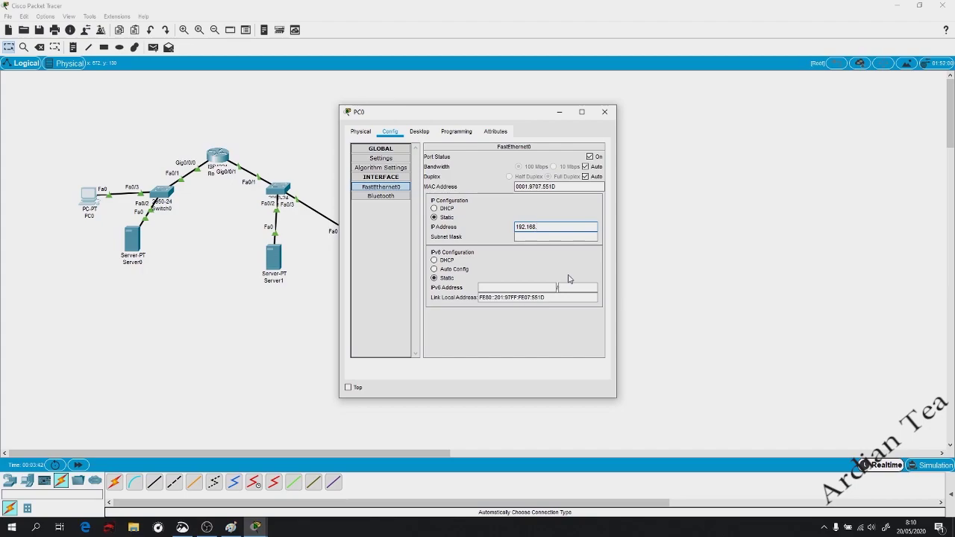
text(.3)
key(Tab)
text(2)
click(604, 112)
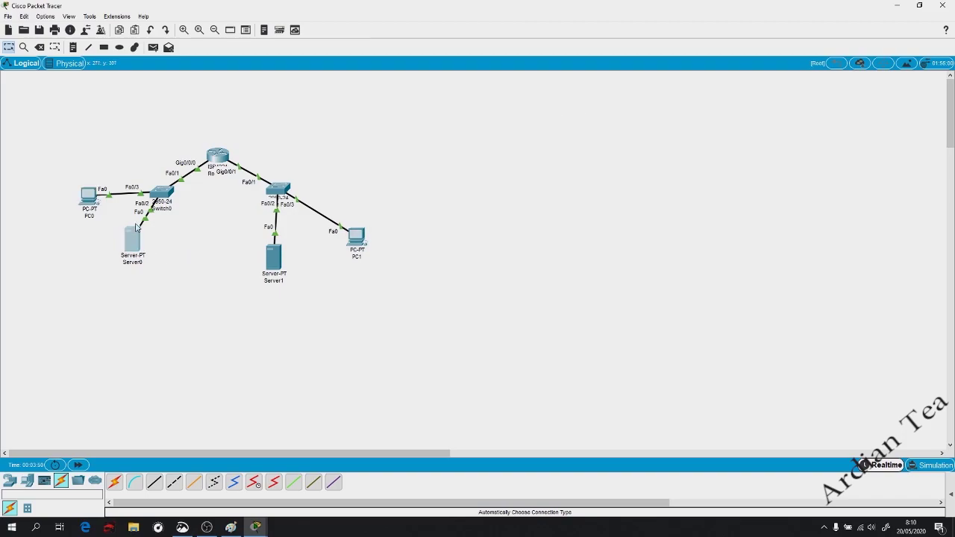
- Set Server0's IPv4 gateway to 192.168.1.1
click(135, 243)
click(388, 132)
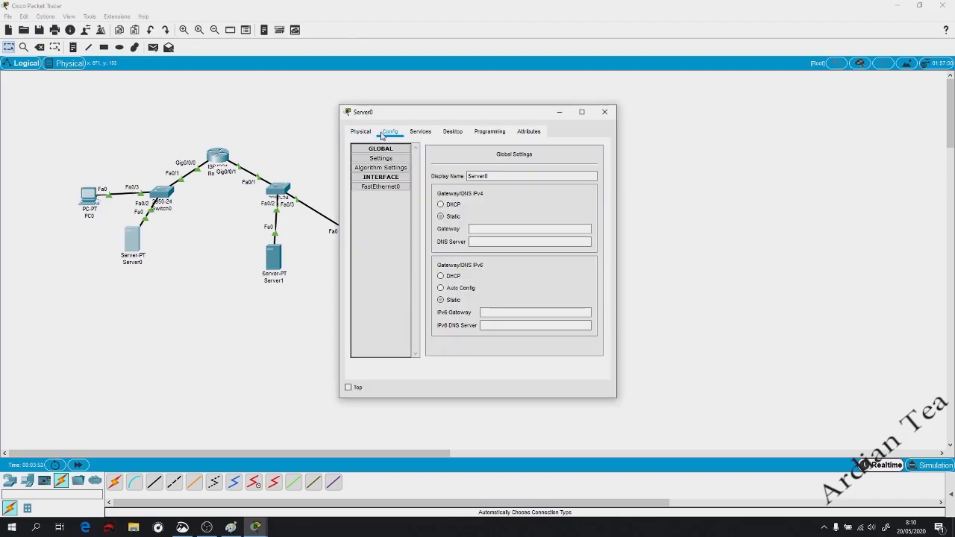
click(492, 228)
text(192.168)
text(.1.1)
key(Tab)
- Set Server0's FastEthernet0 IP address to 192.168.1.2 with subnet mask 255.255.255.0
click(380, 187)
click(555, 227)
text(.1.2)
key(Tab)
text(155)
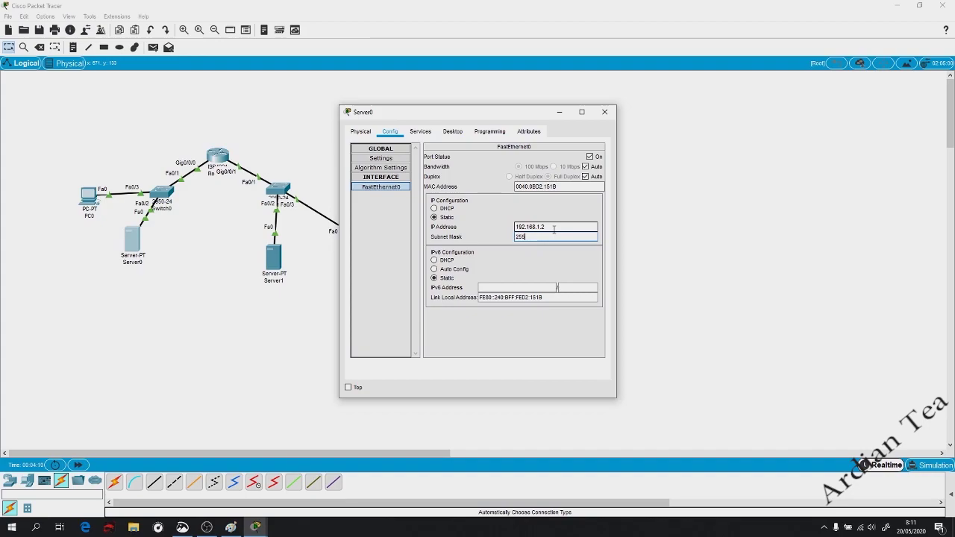
text(.255.255.9)
key(BackSpace)
text(0)
- In Server0's DNS service, add an A record for kelas01_jarkom.com with address 192.168.1.2
click(421, 131)
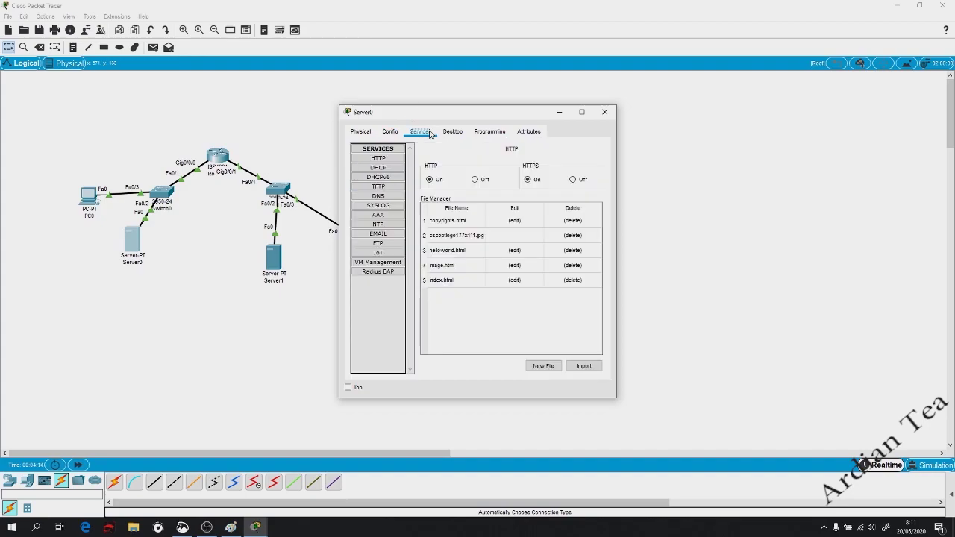
click(395, 196)
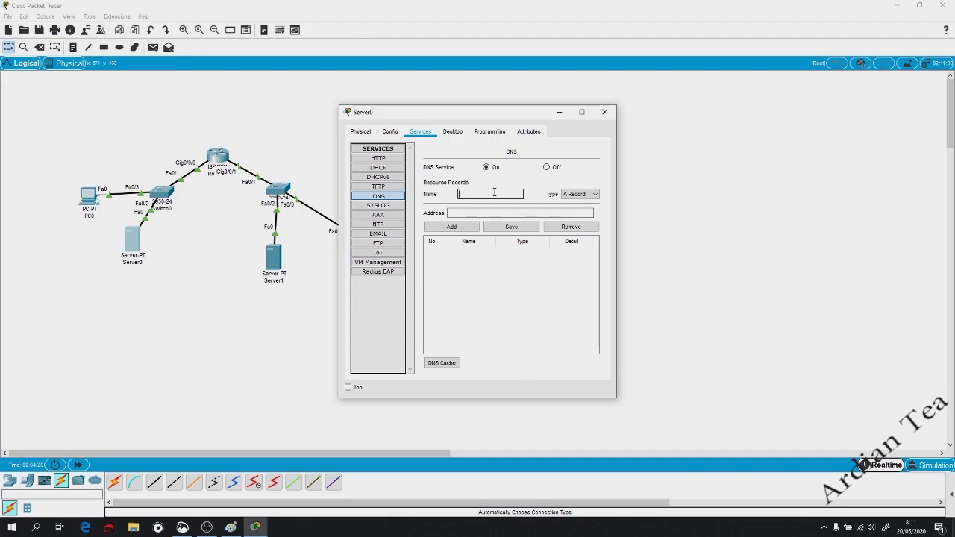
text(kelas01_jarkom.com)
key(Tab)
key(Tab)
text(192.168)
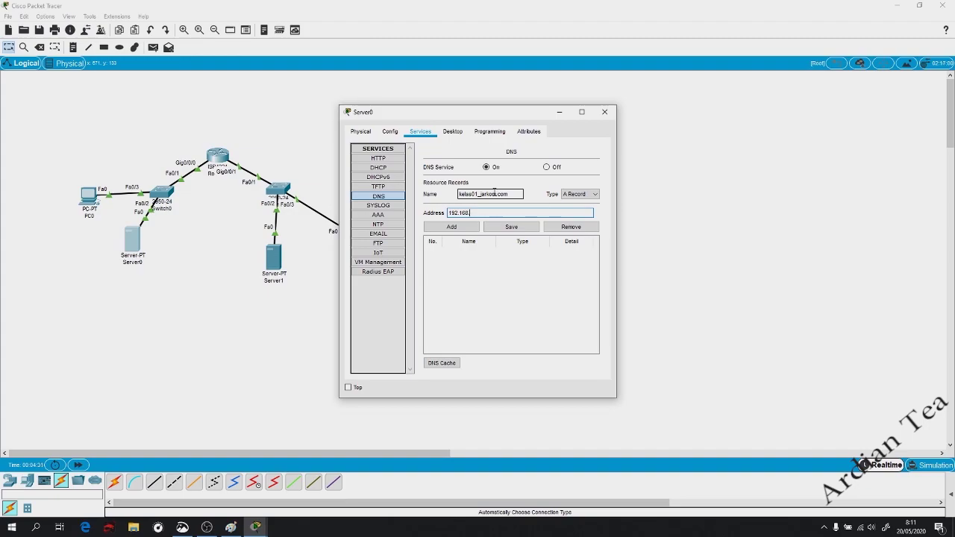
text(.1.2)
click(451, 227)
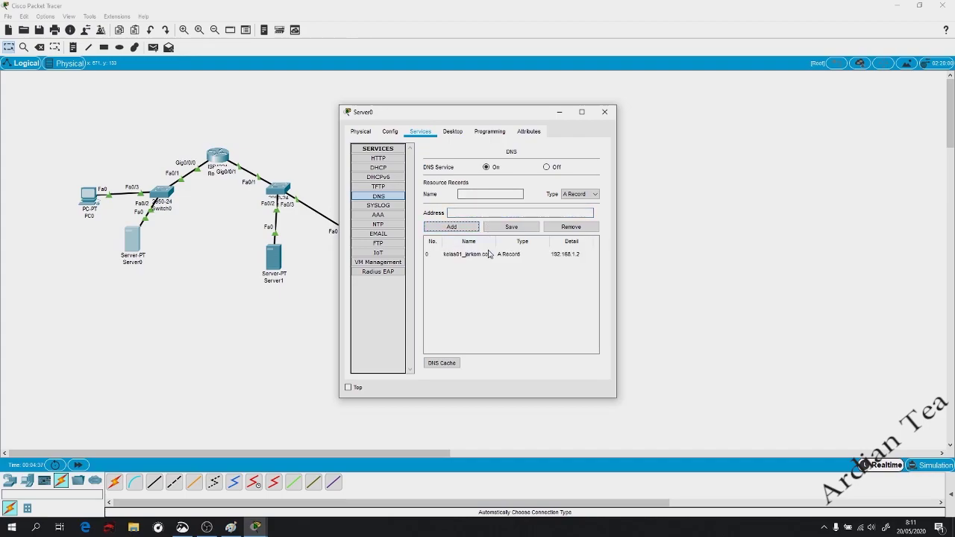
- Add a second A record to Server0's DNS service, mapping kelas02_jarkom.com to 192.168.2.2
click(491, 193)
text(kelas0)
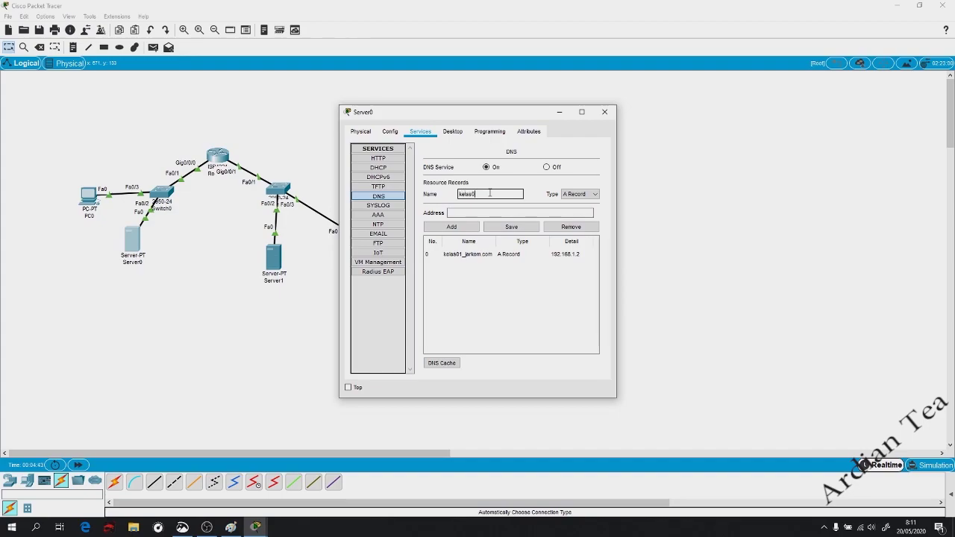
text(2_jarkom.com)
key(Tab)
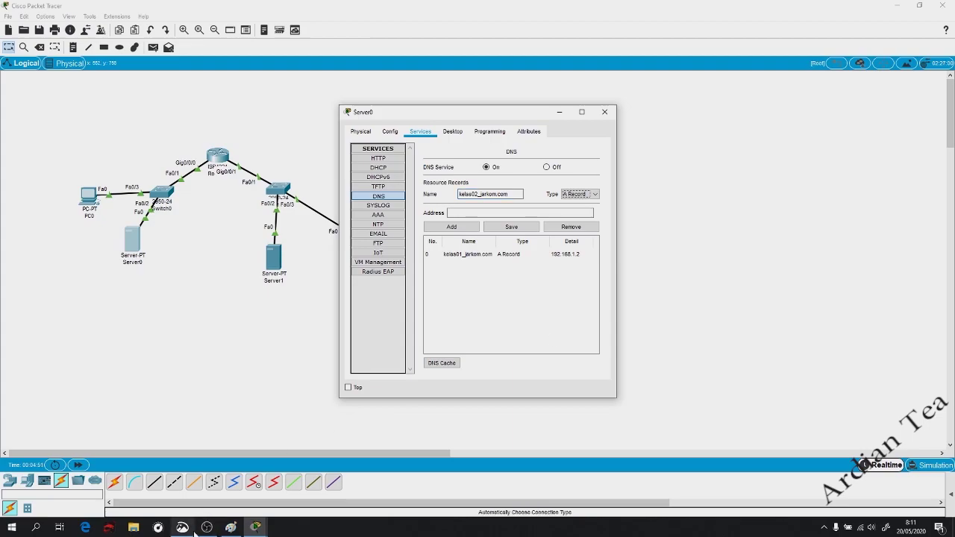
click(194, 531)
click(193, 531)
click(460, 214)
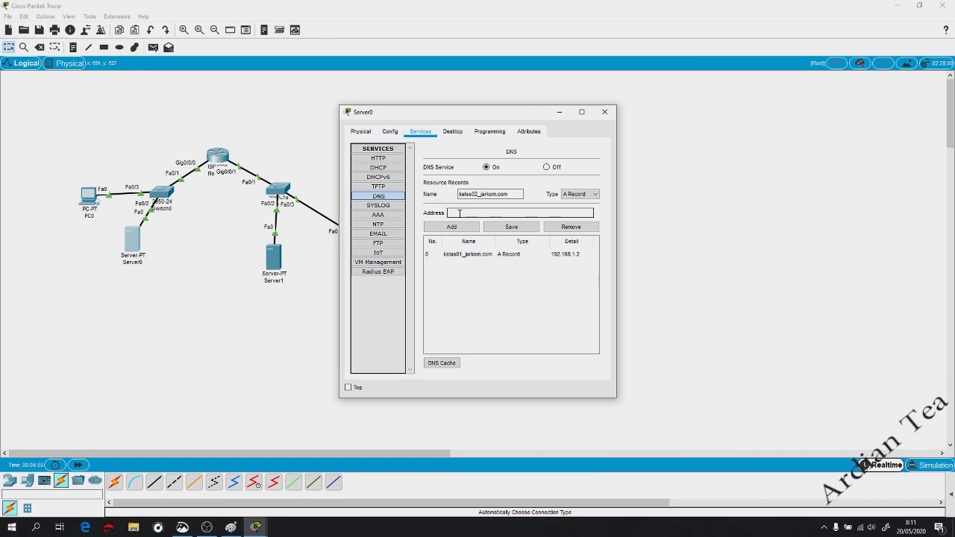
text(182.)
key(BackSpace)
key(BackSpace)
key(BackSpace)
key(BackSpace)
text(192.168.2.2)
click(452, 226)
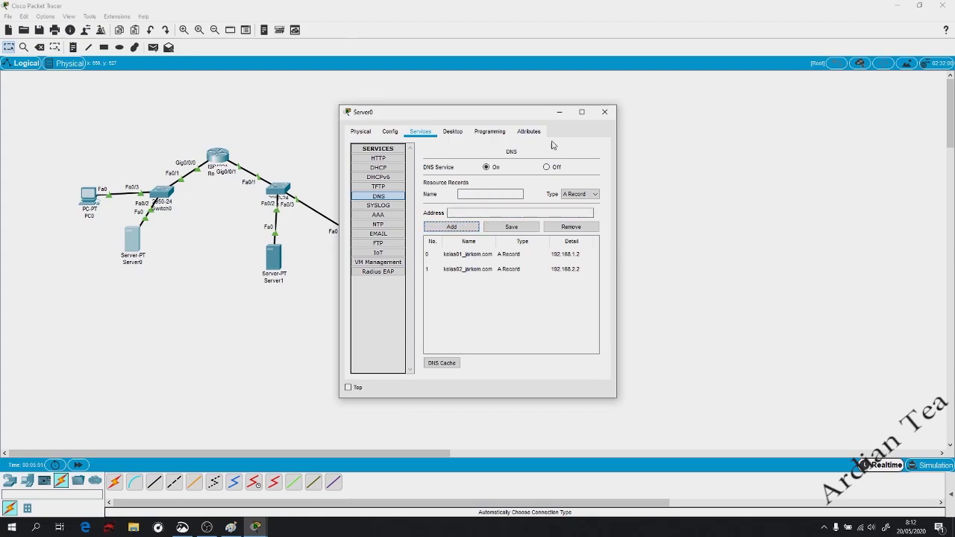
click(605, 112)
- Open Server1's DNS service settings and turn the DNS service on
click(265, 261)
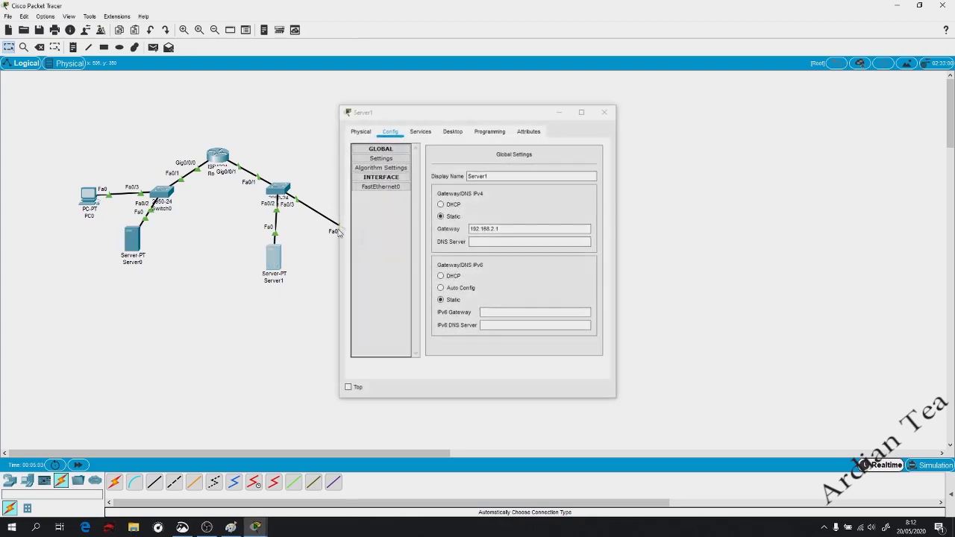
click(267, 263)
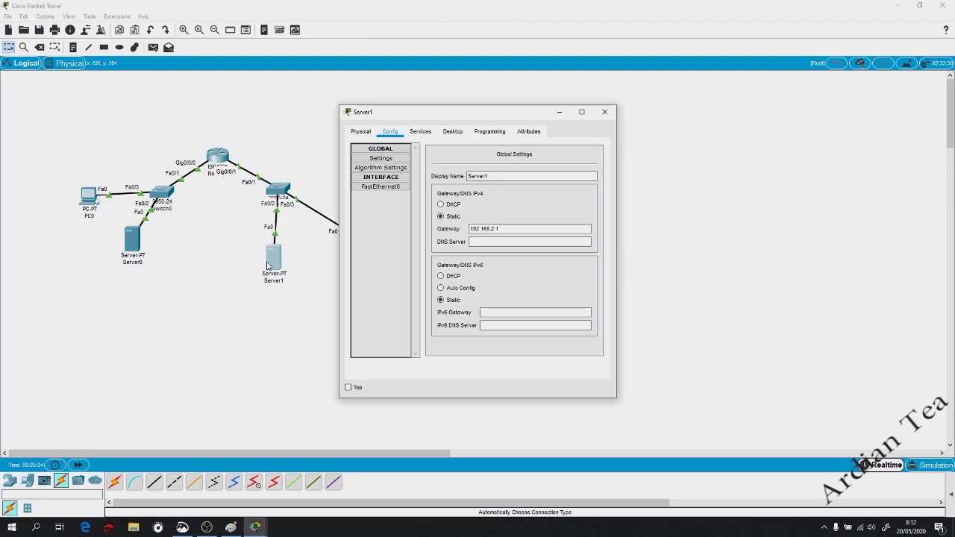
click(421, 132)
click(389, 196)
click(470, 194)
click(486, 167)
- Add an A record to Server1's DNS service, mapping kelas01_jarkom.com to 192.168.1.2
click(499, 197)
text(kelas)
key(BackSpace)
text(01_jarkom.com)
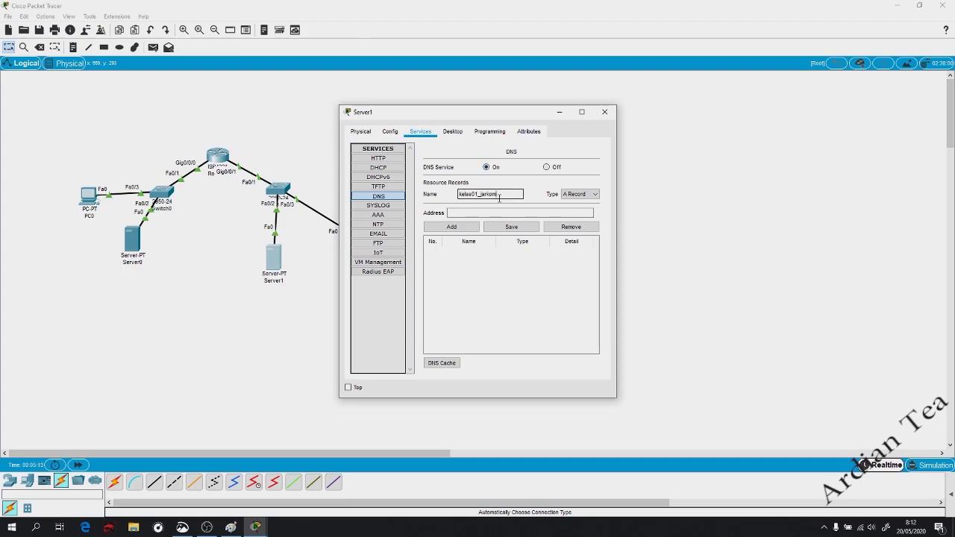
key(Tab)
key(Tab)
text(192.168)
key(BackSpace)
key(BackSpace)
key(BackSpace)
text(.1.2)
click(451, 226)
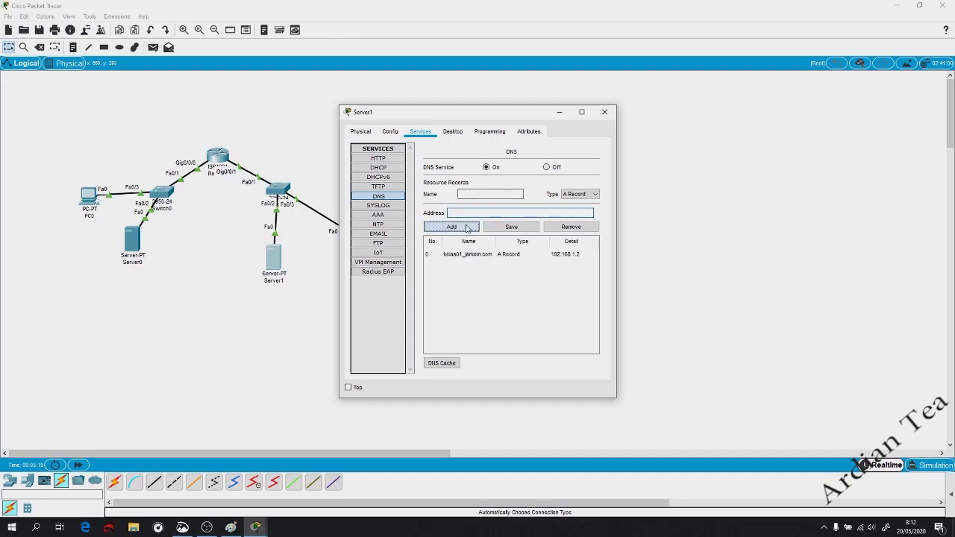
- Add an A record for kelas02_jarkom.com with address 192.168.2.2 to Server1's DNS service
click(484, 195)
text(kelas02_)
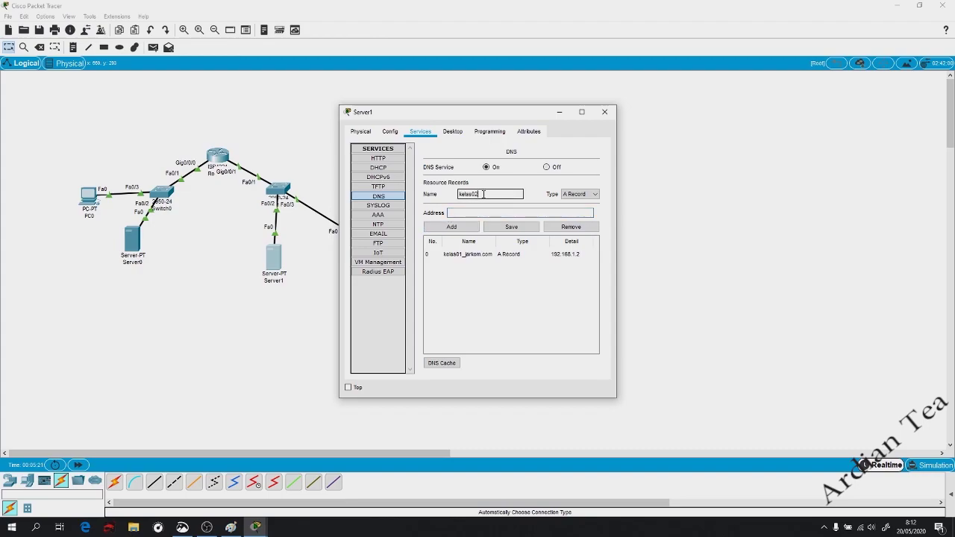
text(jarko)
click(490, 213)
text(m.com)
key(Tab)
key(Tab)
text(192.168.2.2)
click(604, 112)
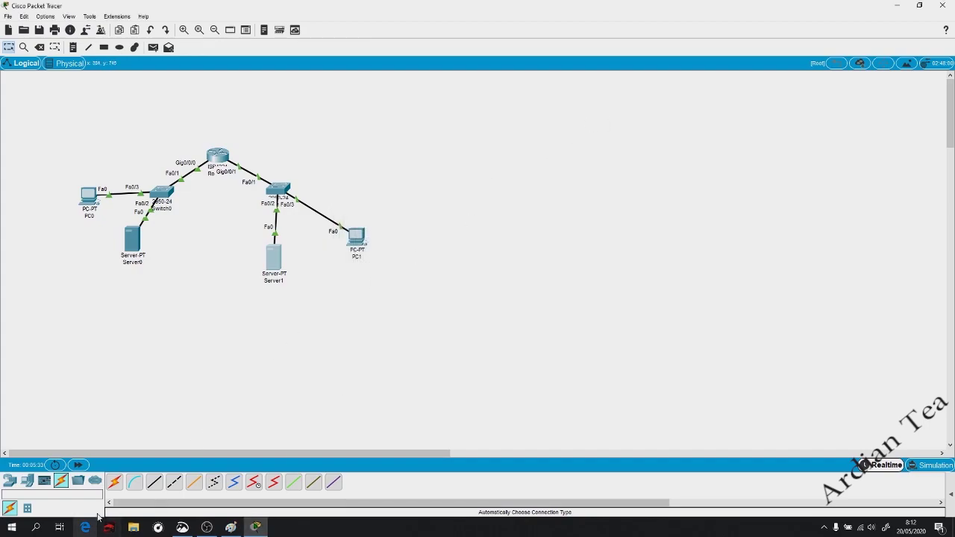
- From PC1's command prompt, ping 192.168.1.1 and 192.168.1.2 to test connectivity to the other network
click(358, 239)
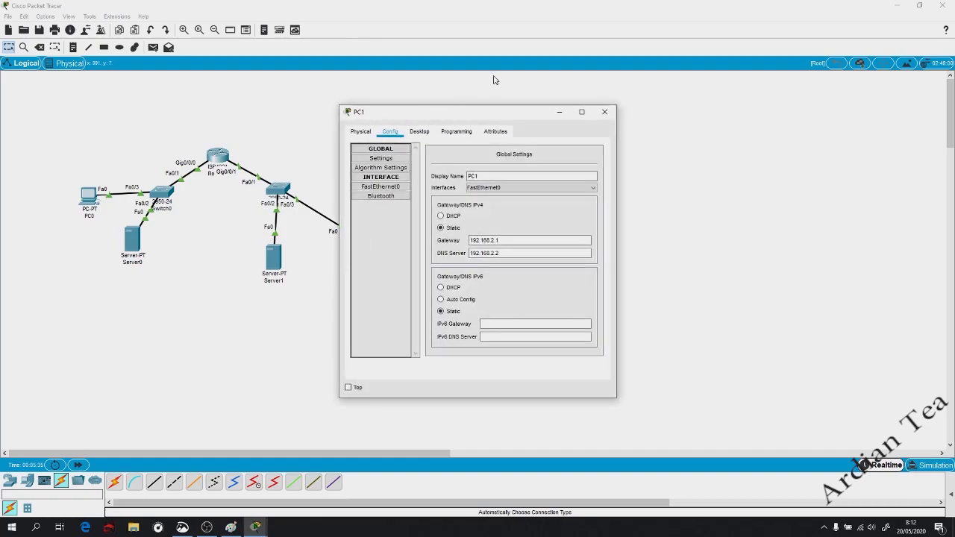
click(419, 132)
click(546, 174)
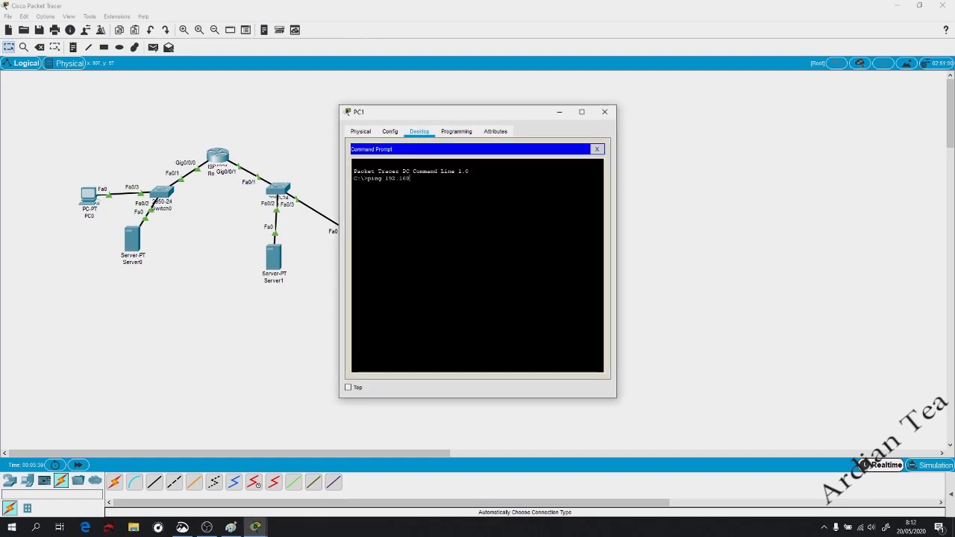
text(ping 192.168.1.1)
key(Return)
key(ctrl+c)
text(ping 192.169.1.2)
key(Return)
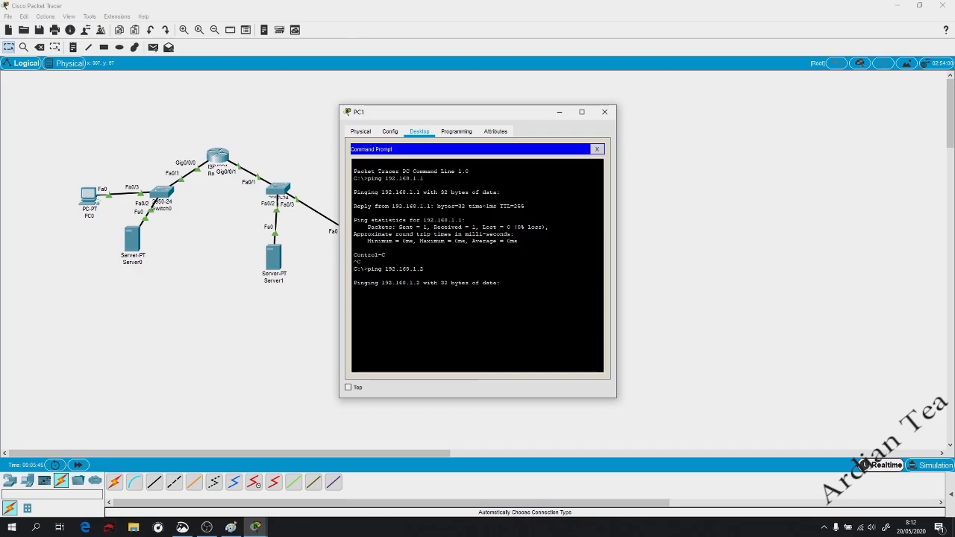
click(390, 132)
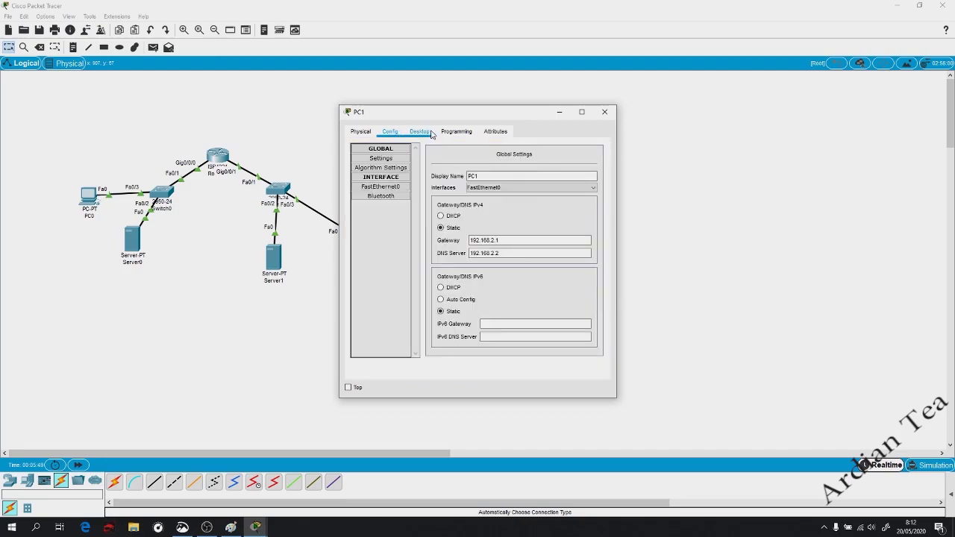
- From PC1's command prompt, ping kelas01_jarkom.com to test DNS name resolution
click(421, 132)
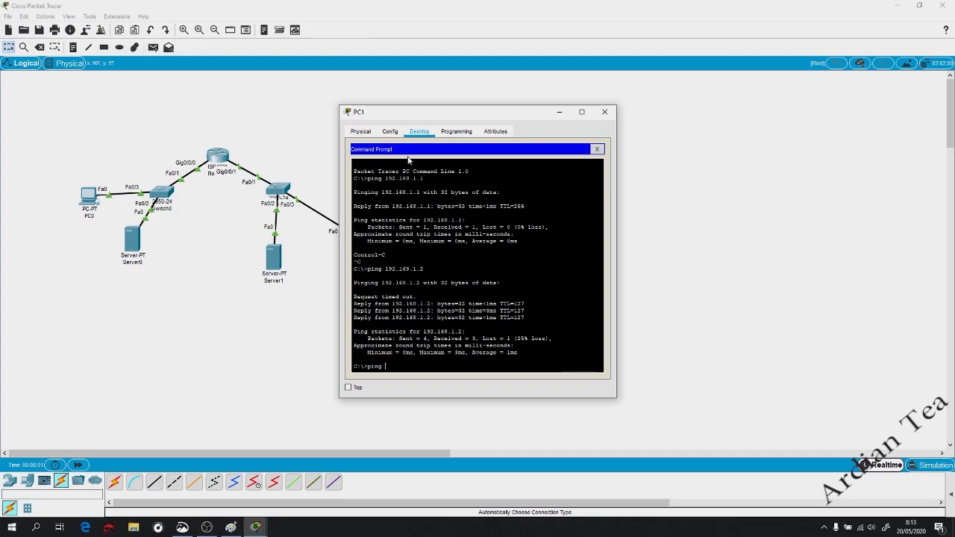
text(las01.)
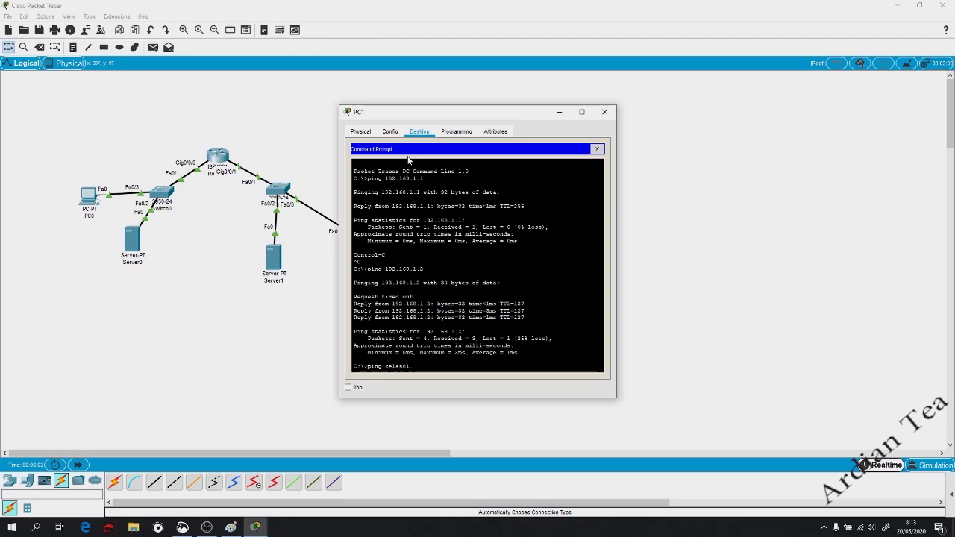
text(jarkom.com)
key(Return)
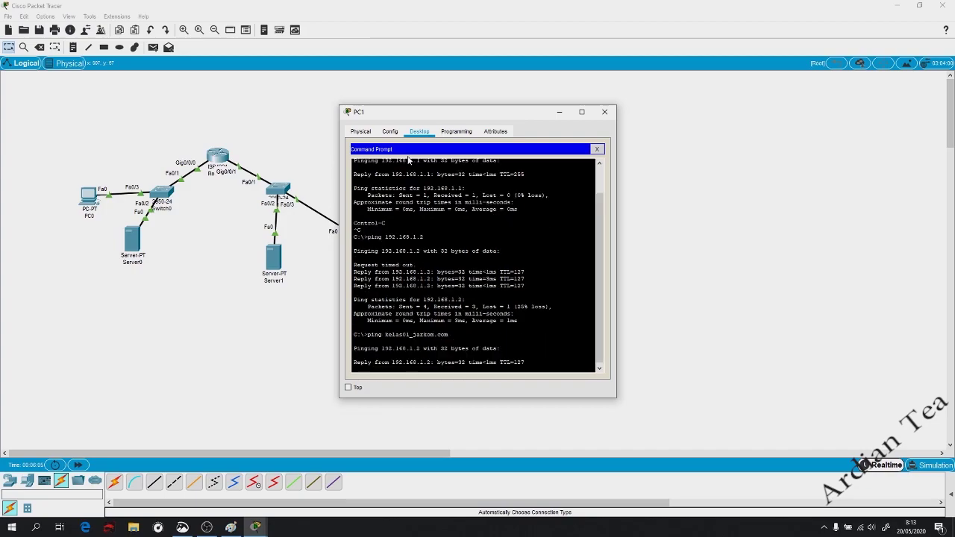
key(ctrl+c)
- Ping kelas02_jarkom.com from PC1 twice to test name resolution of the second domain
key(Up)
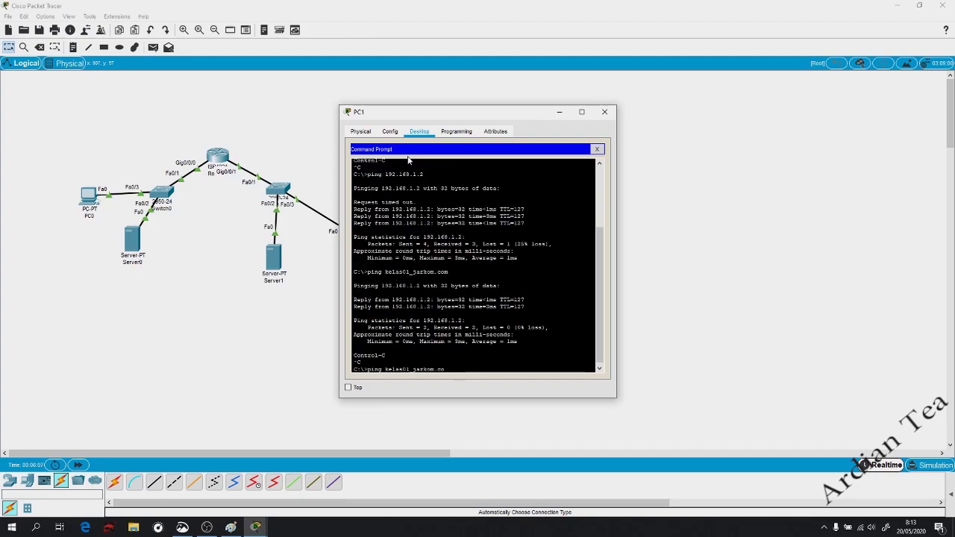
key(BackSpace)
key(BackSpace)
key(BackSpace)
key(BackSpace)
key(BackSpace)
key(BackSpace)
key(BackSpace)
text(com)
key(Return)
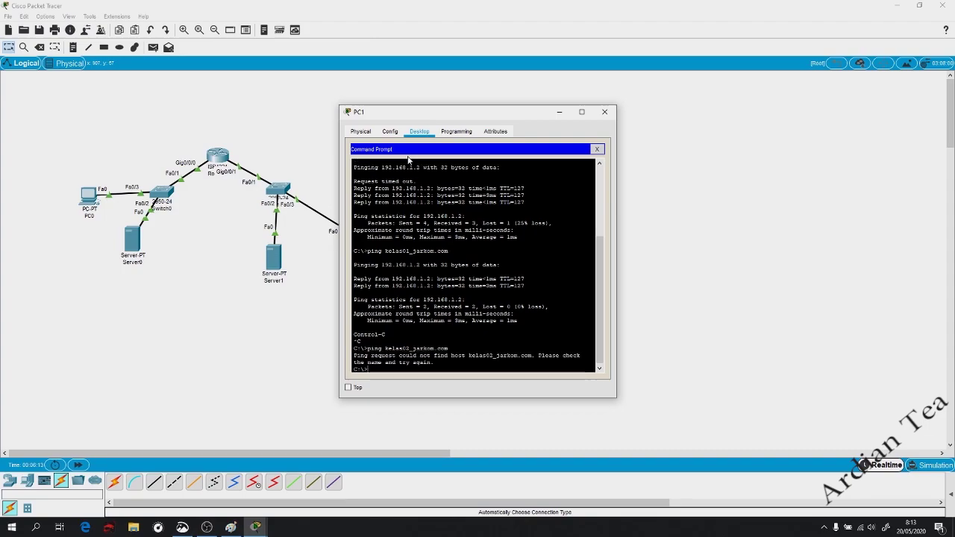
text(ping kelas02_j)
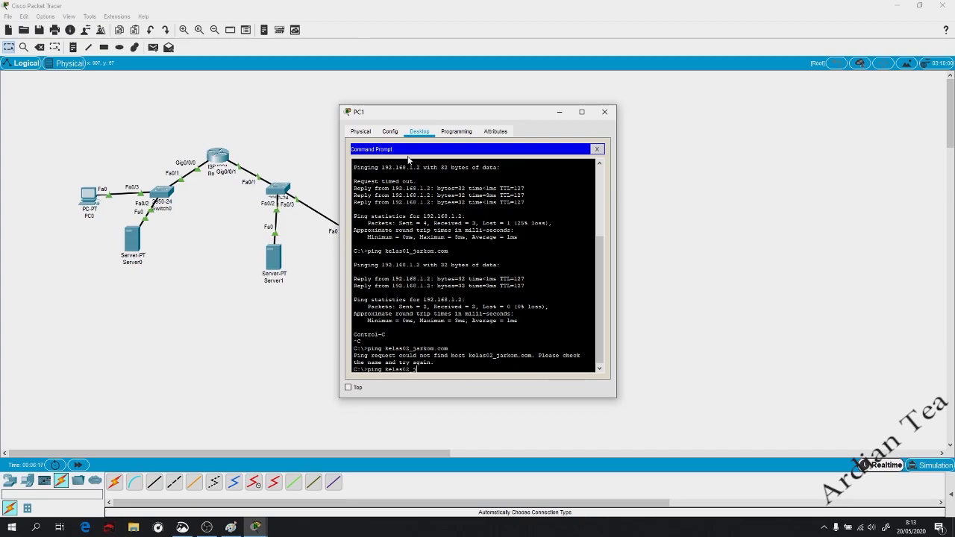
text(arkom.com)
key(Return)
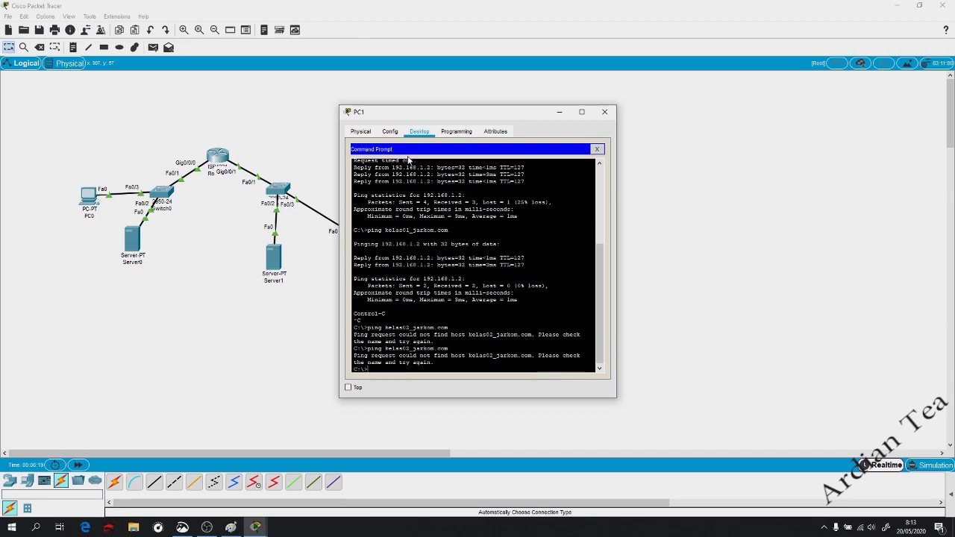
- Add an A record to Server1's DNS service, mapping kelas02_jarkom.com to 192.168.2.2
click(272, 257)
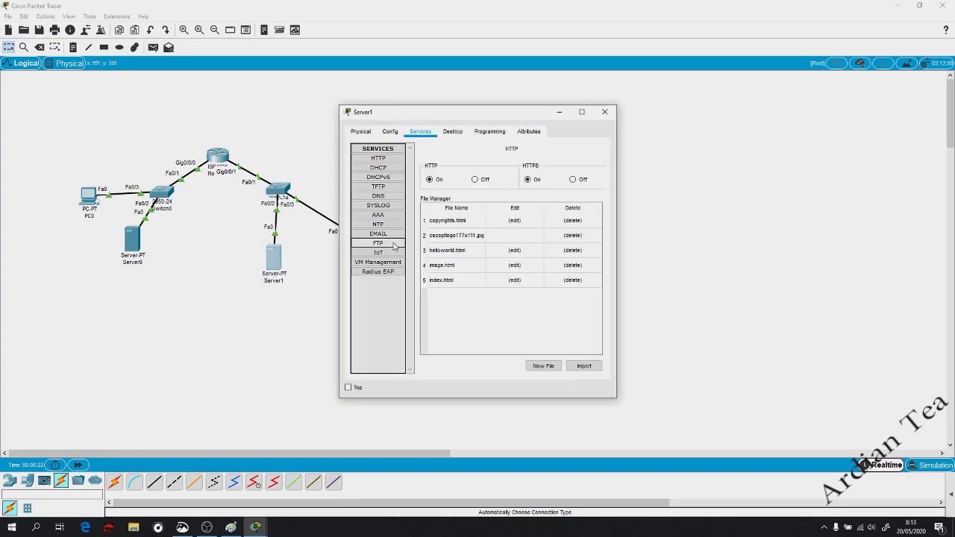
click(396, 196)
click(483, 195)
text(kelas02_jarkom.com)
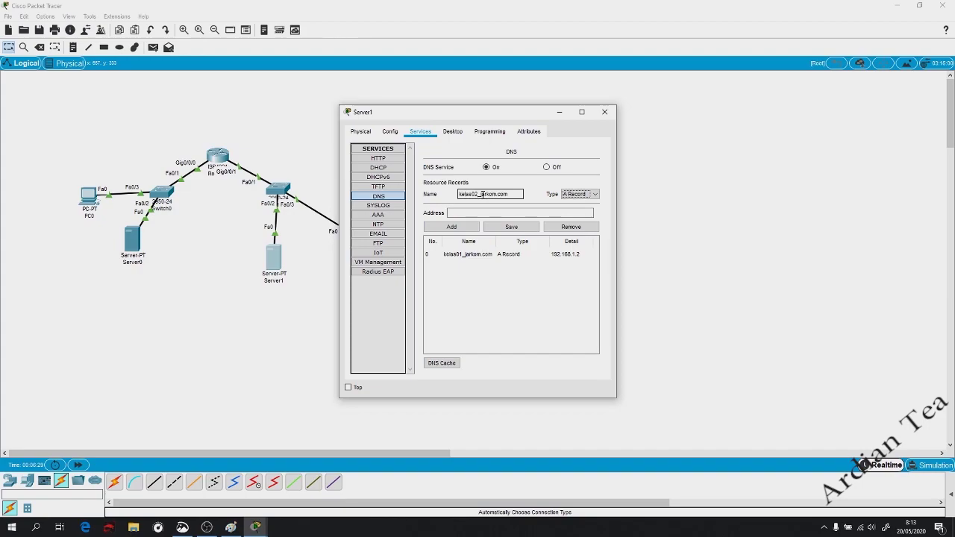
key(Tab)
text(1921)
text(.168.2.2)
click(451, 227)
- Return to PC1's command prompt and ping kelas02_jarkom.com again
click(256, 528)
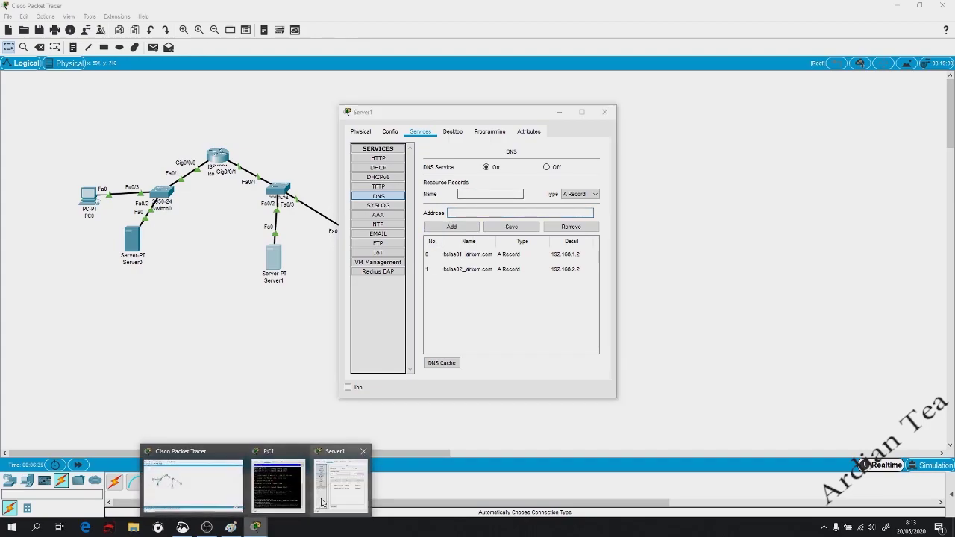
click(278, 485)
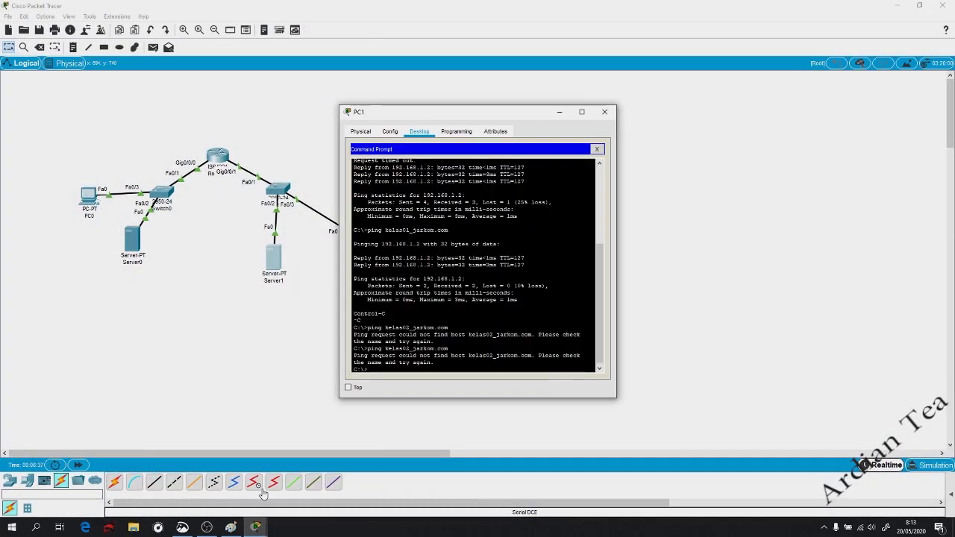
key(Up)
key(Return)
key(ctrl+c)
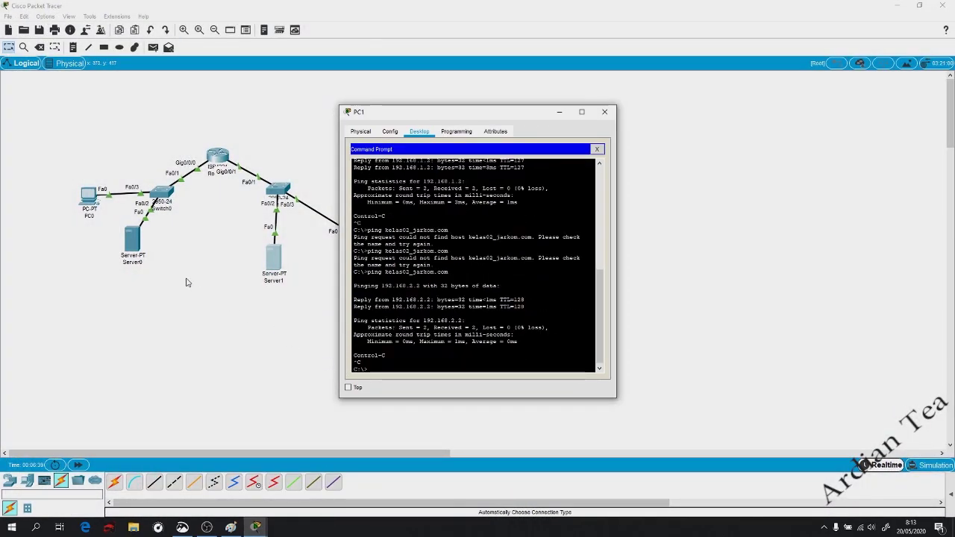
- Open PC0's command prompt and ping 192.168.2.1 twice to test connectivity to the other network
click(192, 285)
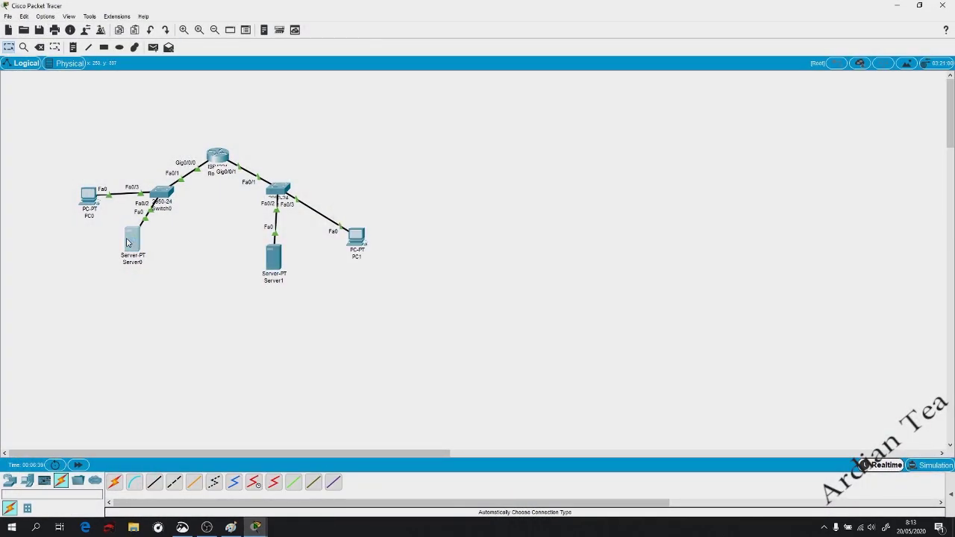
click(91, 195)
click(421, 134)
click(500, 171)
click(361, 131)
click(417, 132)
click(606, 144)
click(562, 168)
text(ping 192.168.2.1)
key(Return)
key(ctrl+c)
key(Up)
key(Return)
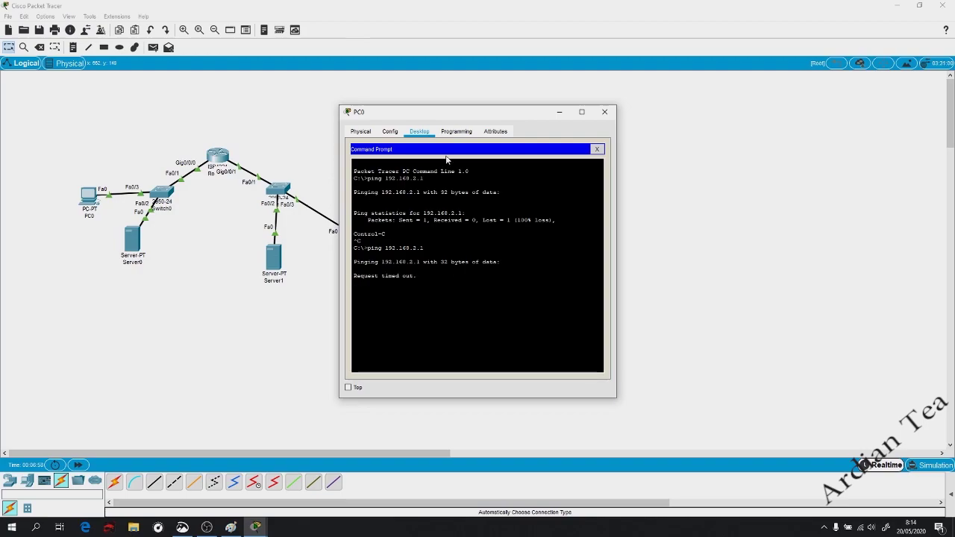
- Set the IP address of PC0's FastEthernet0 interface to 192.168.1.3
click(396, 135)
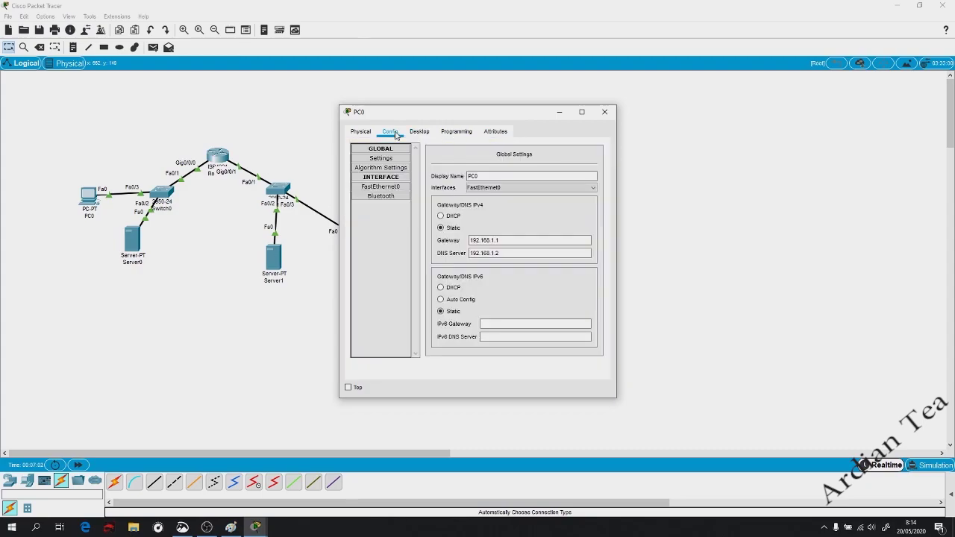
click(388, 187)
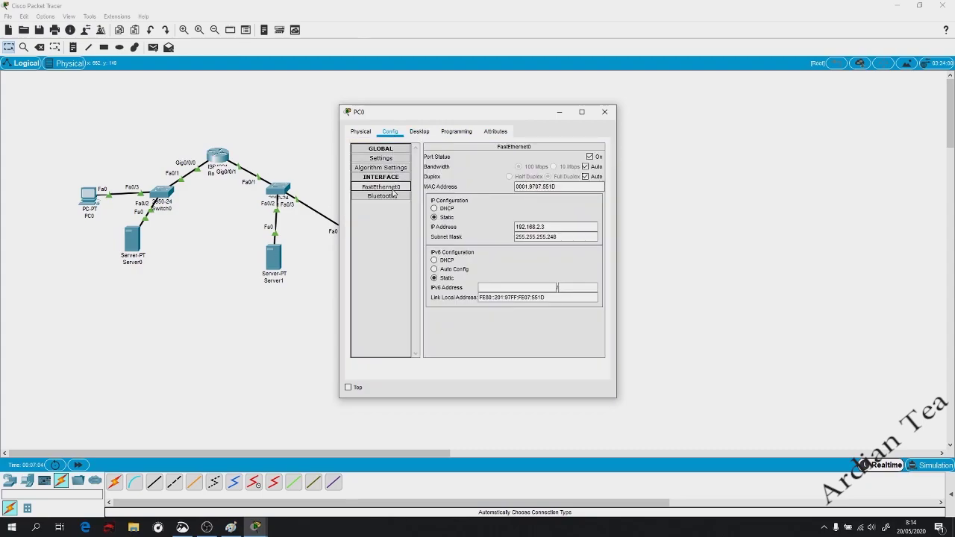
click(561, 228)
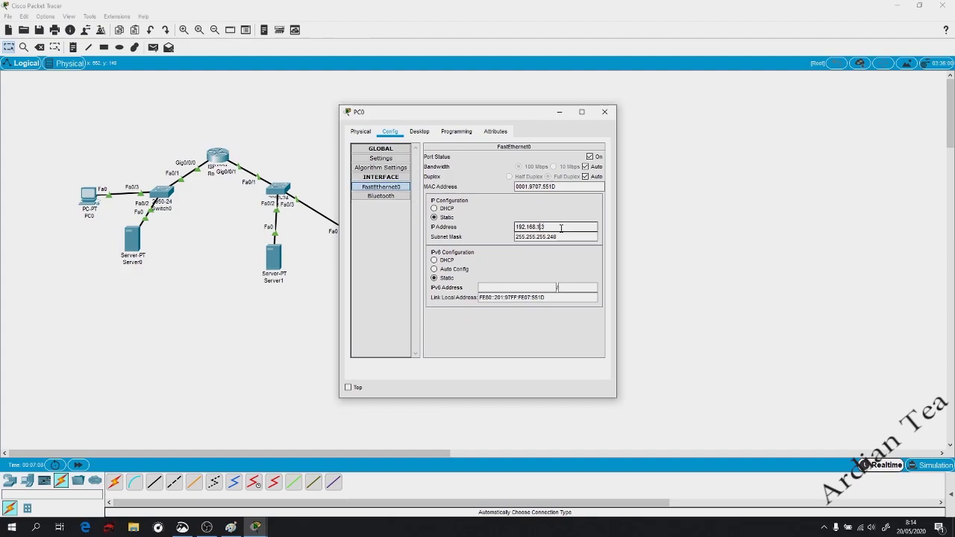
- Return to PC0's command prompt and retest connectivity by pinging 192.168.2.1
click(420, 131)
key(ctrl+c)
key(Up)
key(Return)
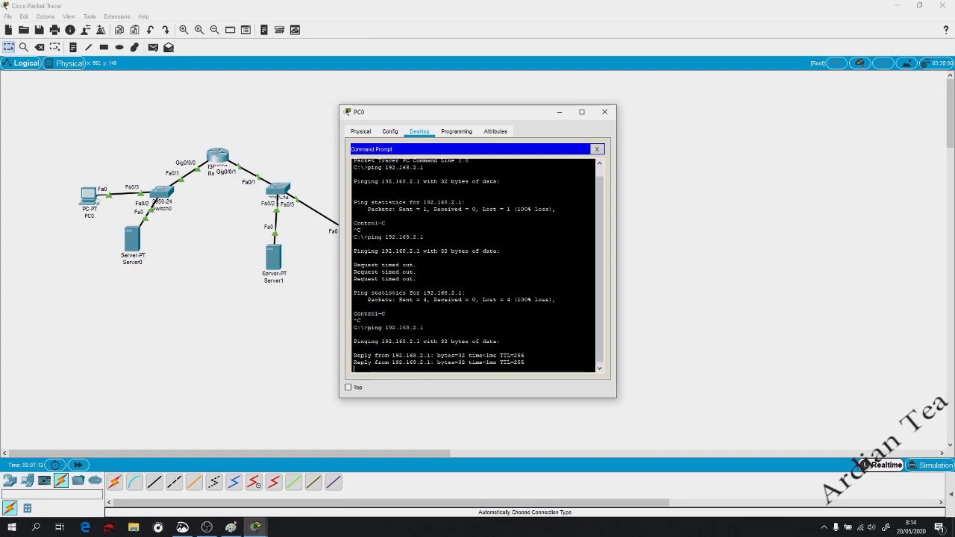
key(ctrl+c)
- Ping 192.168.2.2 twice from PC0 to test the connection to Server1
key(Up)
text(2)
key(Return)
key(ctrl+c)
key(Up)
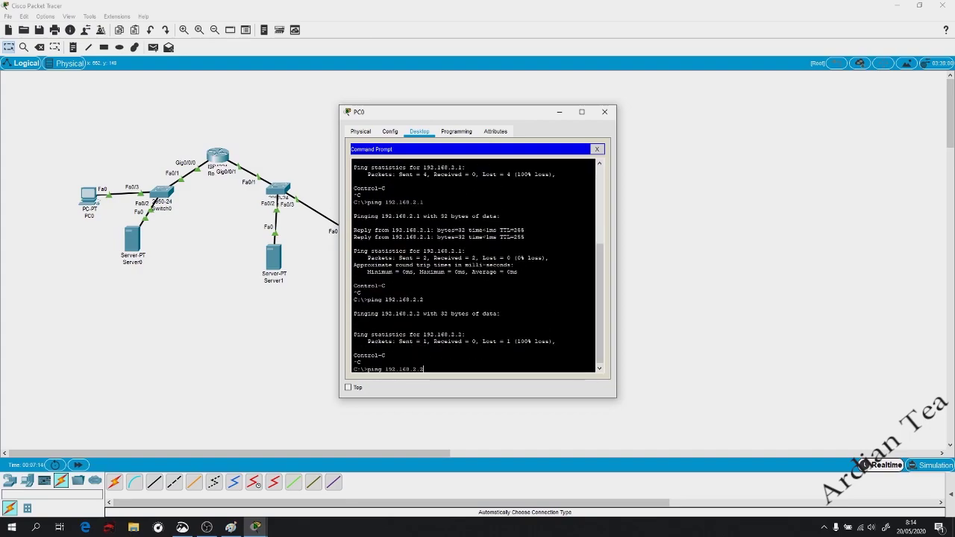
key(Return)
key(ctrl+c)
- Ping 192.168.1.2 and 192.168.1.1 from PC0 to test connectivity within its own network
key(Up)
key(BackSpace)
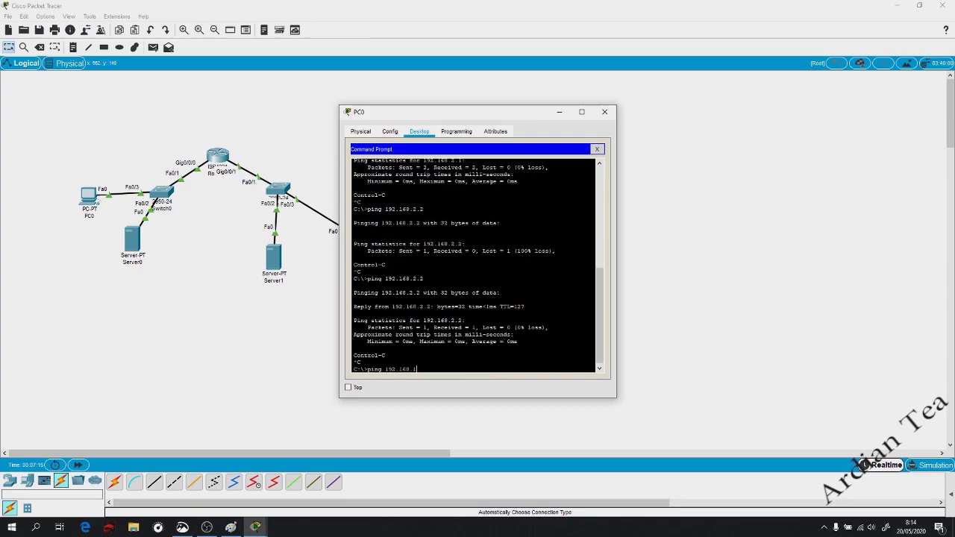
key(Return)
key(ctrl+c)
key(Up)
key(BackSpace)
text(1)
key(Return)
key(ctrl+c)
- Ping kelas01_jarkom.com and kelas02_jarkom.com from PC0 to test name resolution of both domains
text(ping kelas02)
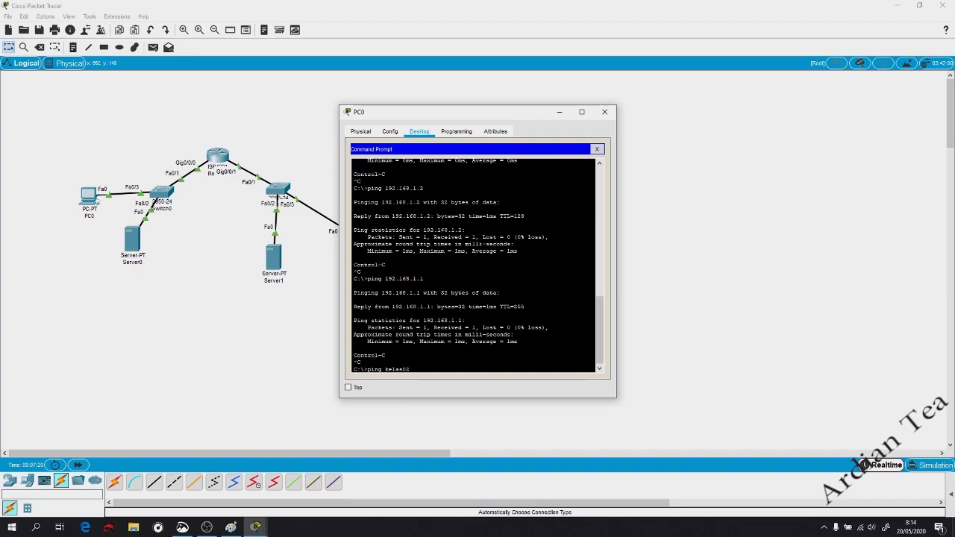
text(_jarkom.com)
key(Return)
key(ctrl+c)
key(Up)
key(BackSpace)
text(2)
text(m.com)
key(Return)
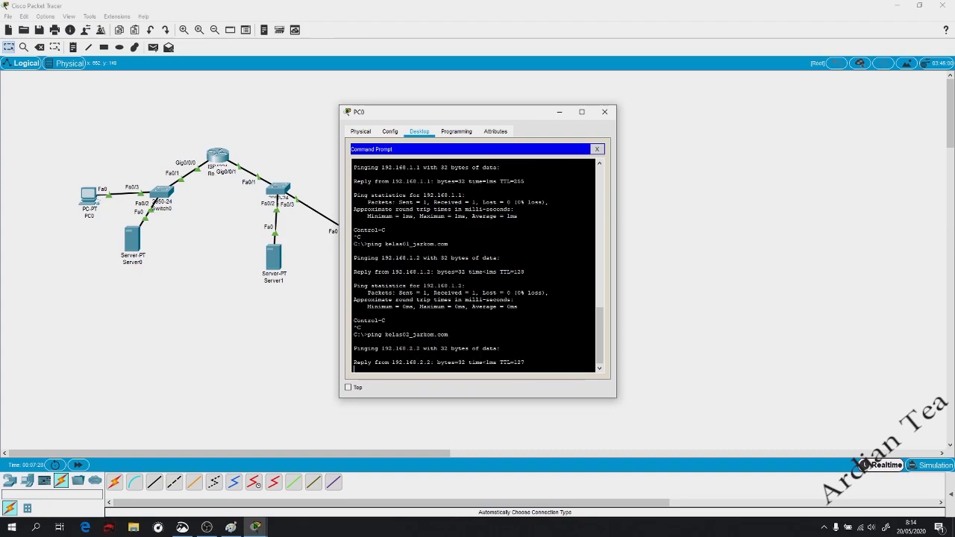
key(ctrl+c)
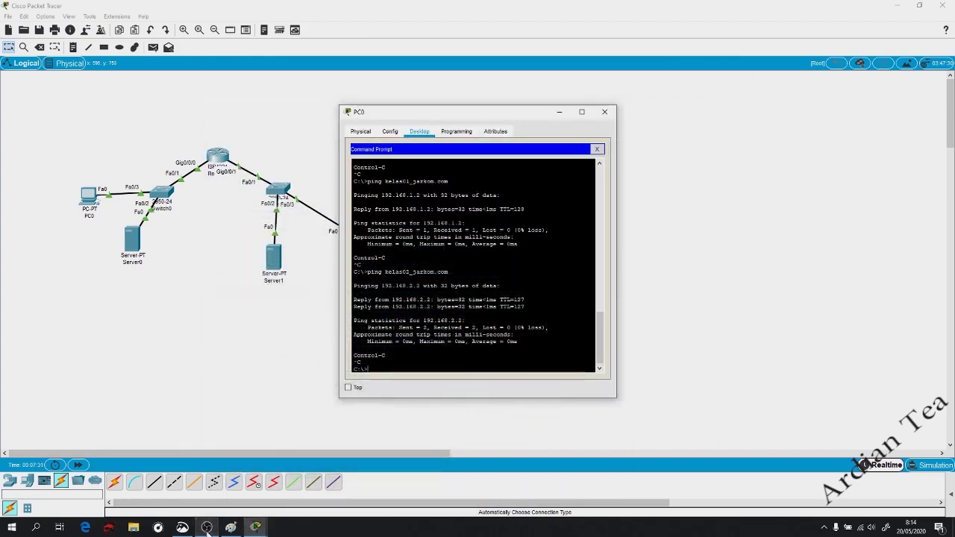
- Consult the assignment in Snip & Sketch and add an A record for kelas3_jarkom.com with address 192.168.2.2 to Server1's DNS service
click(182, 528)
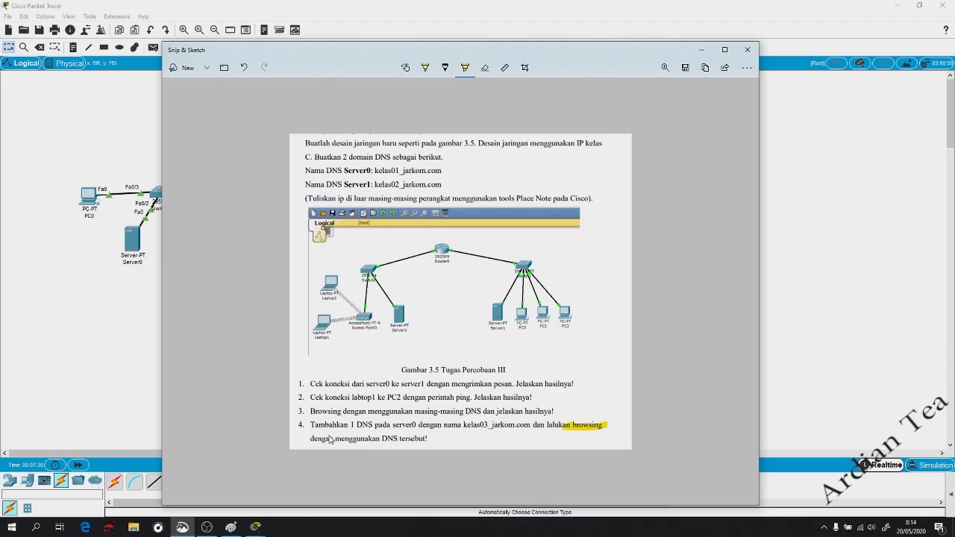
click(139, 273)
click(273, 257)
click(473, 195)
text(k)
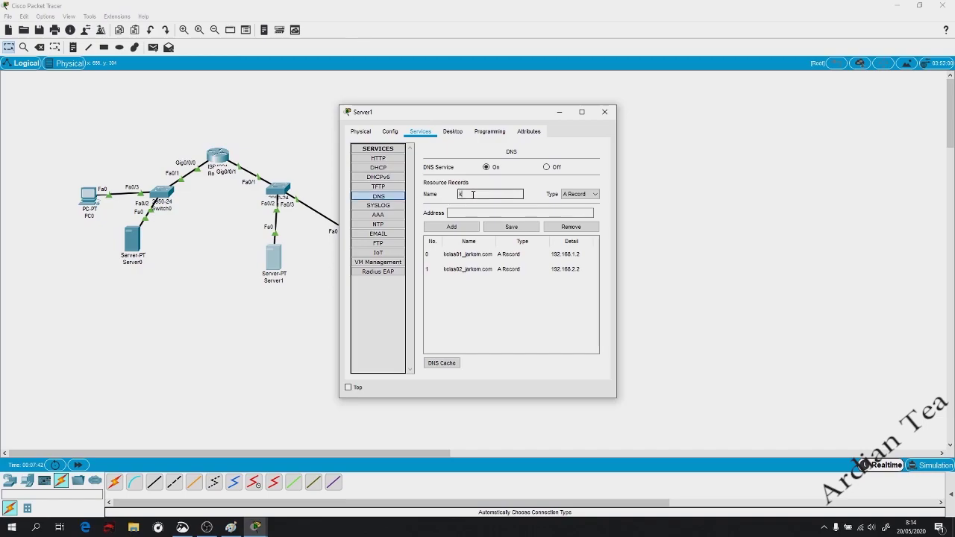
text(elase)
text(3_jarkom.com)
key(Tab)
key(Tab)
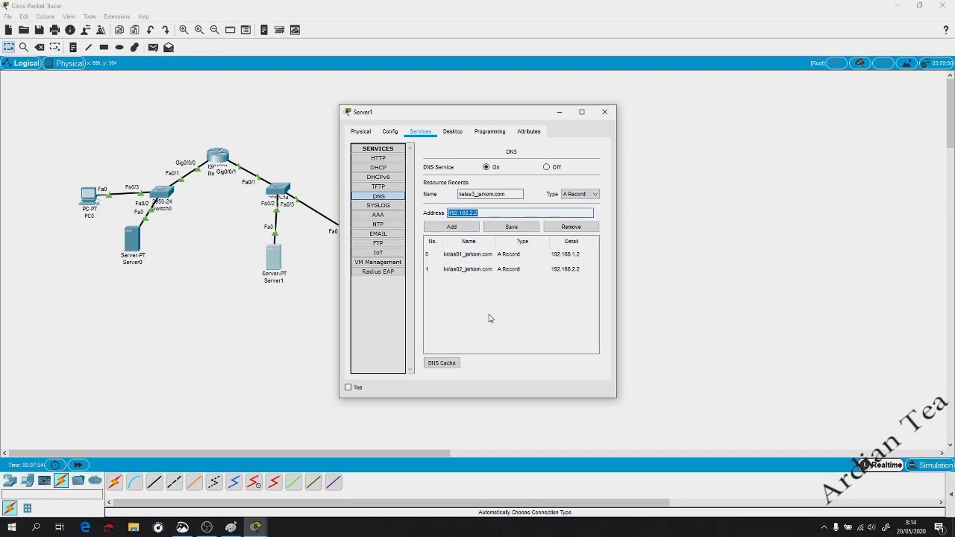
click(467, 228)
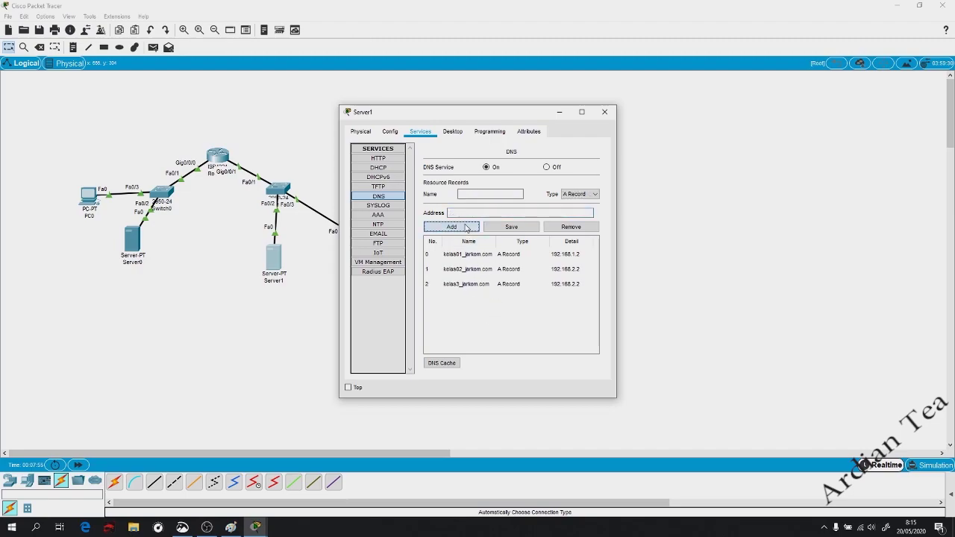
- Add an A record to Server0's DNS service, mapping kelas03_jarkom.com to 192.168.2.2
click(133, 240)
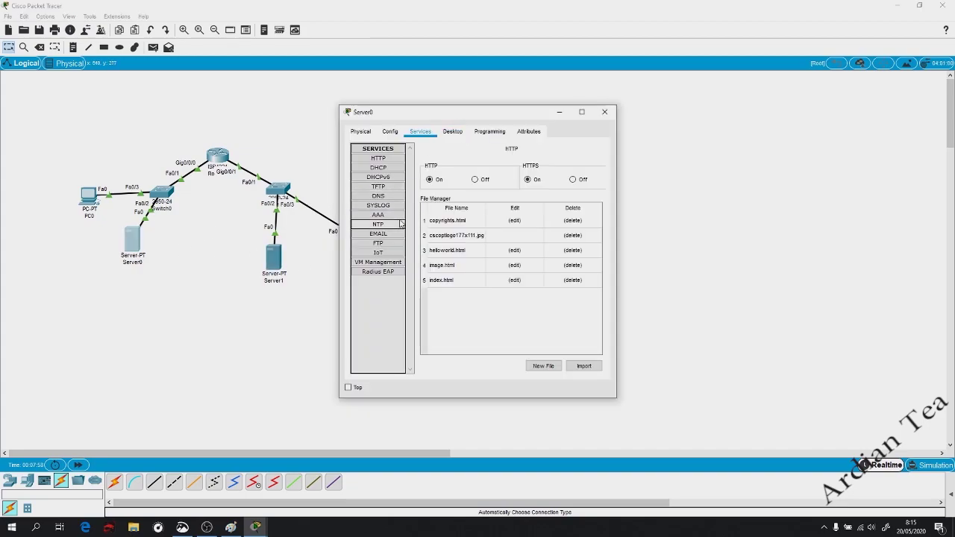
click(394, 196)
click(473, 193)
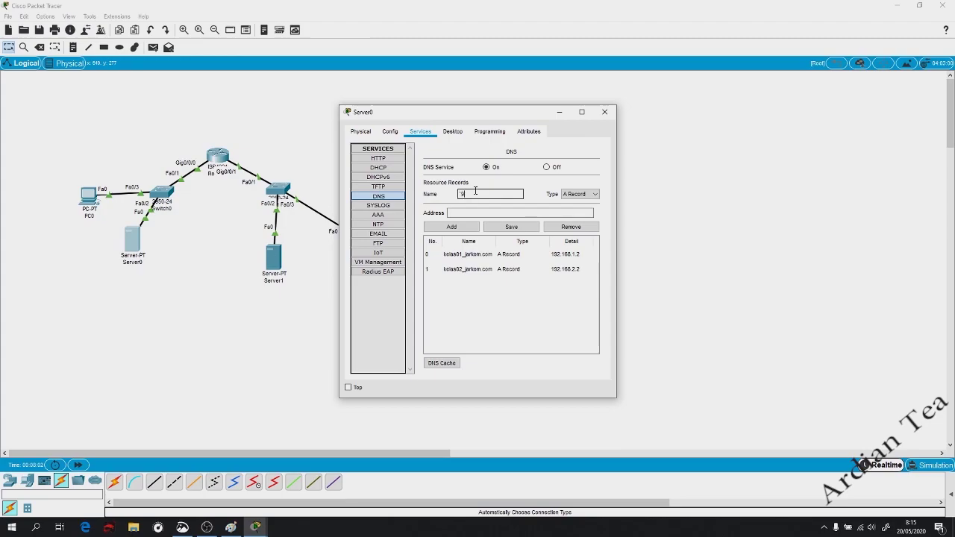
text(192.)
key(BackSpace)
key(BackSpace)
key(BackSpace)
key(BackSpace)
key(BackSpace)
key(BackSpace)
key(BackSpace)
key(Tab)
key(Tab)
text(192.168.2.2)
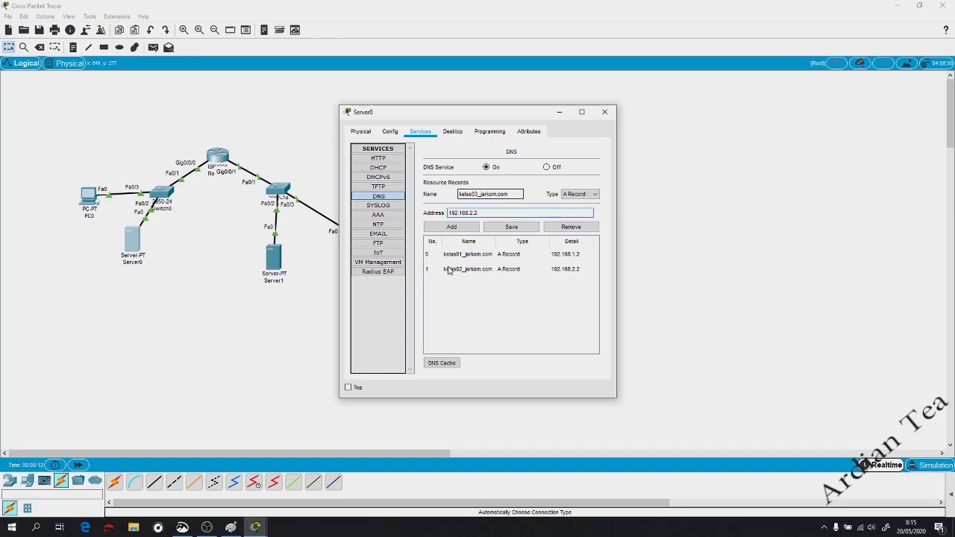
click(451, 226)
- Ping kelas03_jarkom.com from PC0's command prompt and close the PC0 window
click(86, 198)
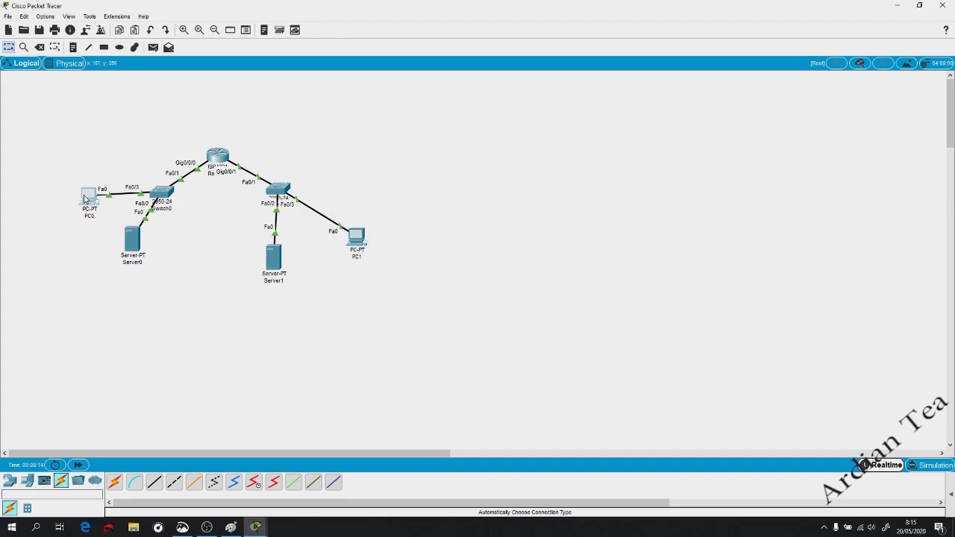
key(Up)
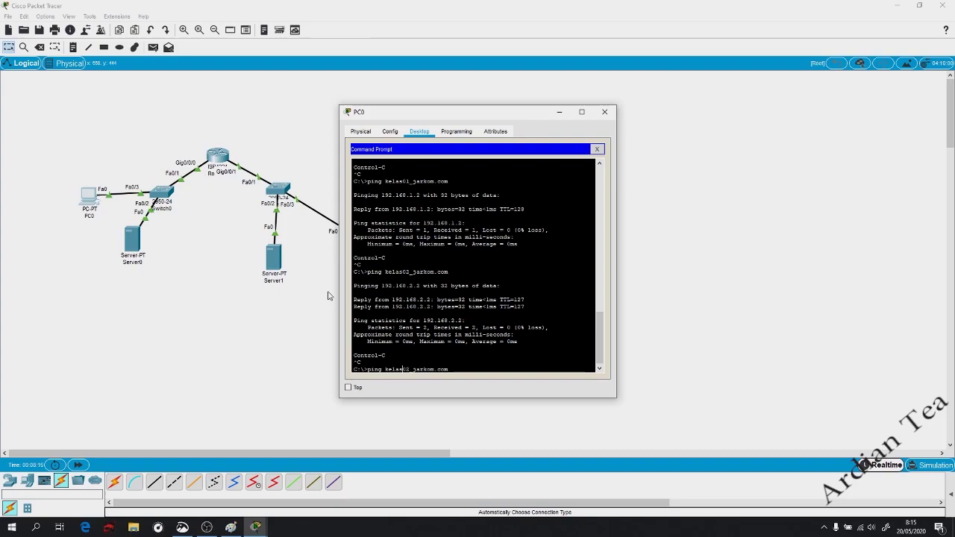
key(BackSpace)
text(3)
key(Return)
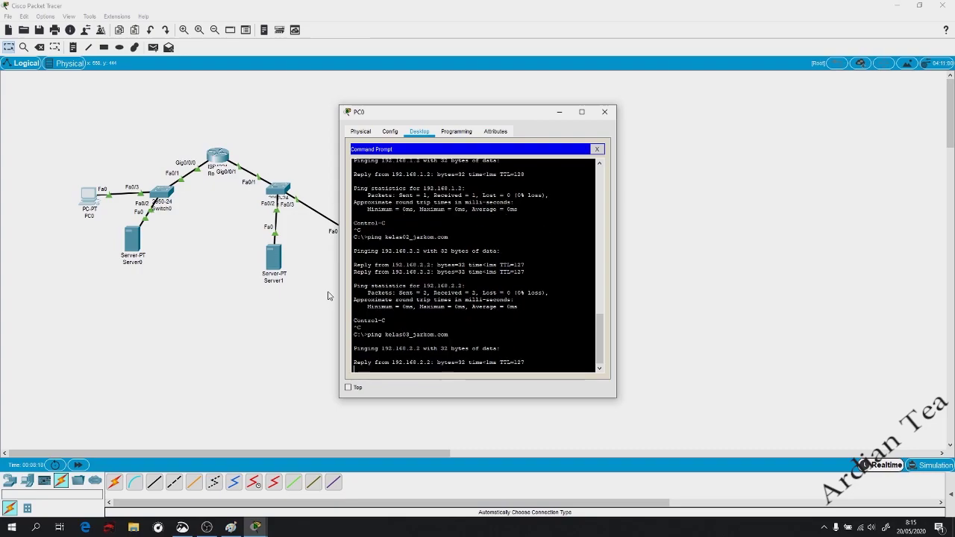
key(ctrl+c)
click(605, 112)
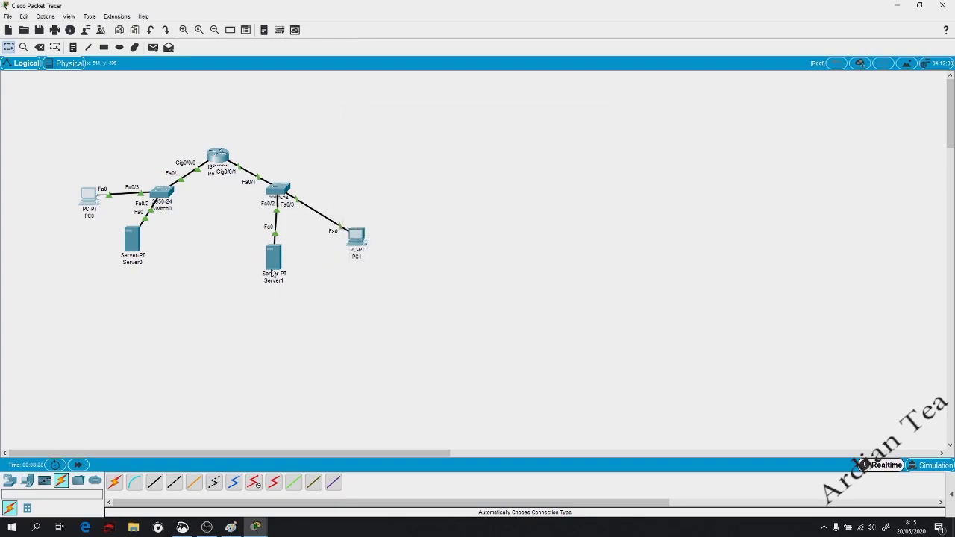
- Open the command prompt on Server1
click(272, 267)
click(453, 131)
click(461, 171)
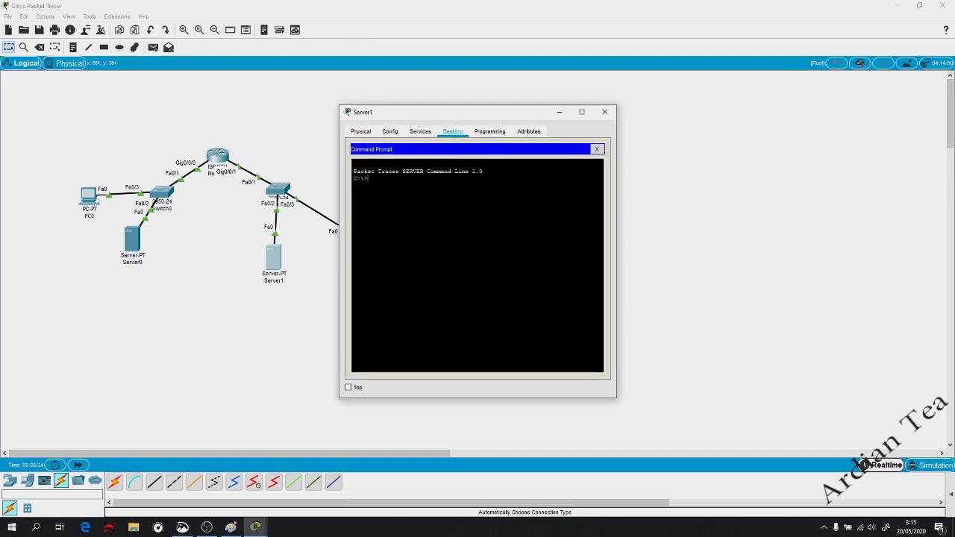
- Ping kelas03_jarkom.com from Server1's command prompt and close the Server1 window
text(ping 192.1)
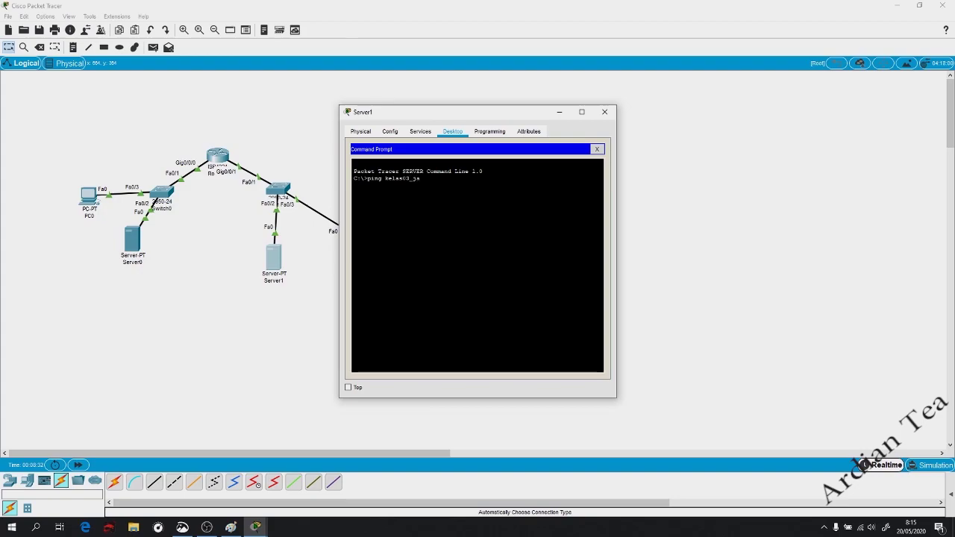
text(m)
key(Return)
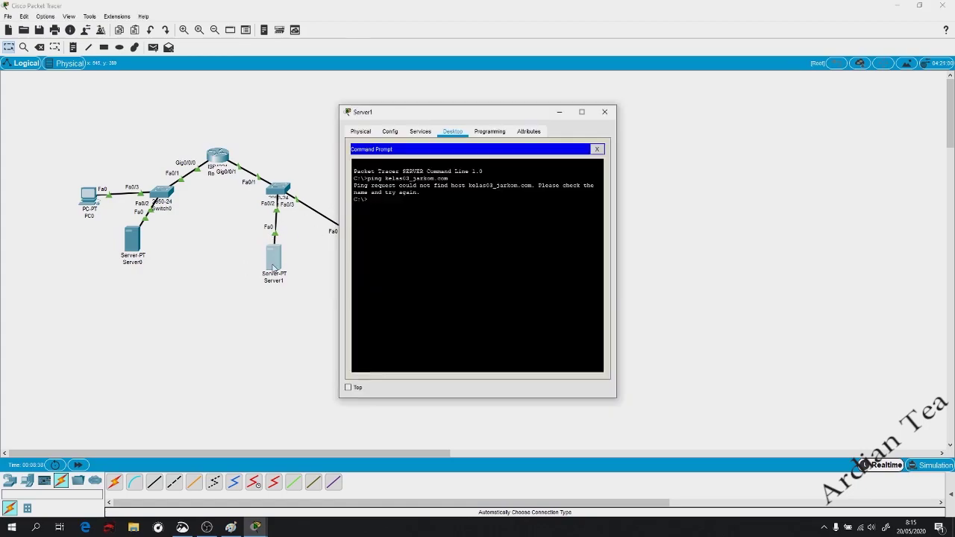
click(605, 112)
- Ping kelas03_jarkom.com from PC1's command prompt
click(366, 241)
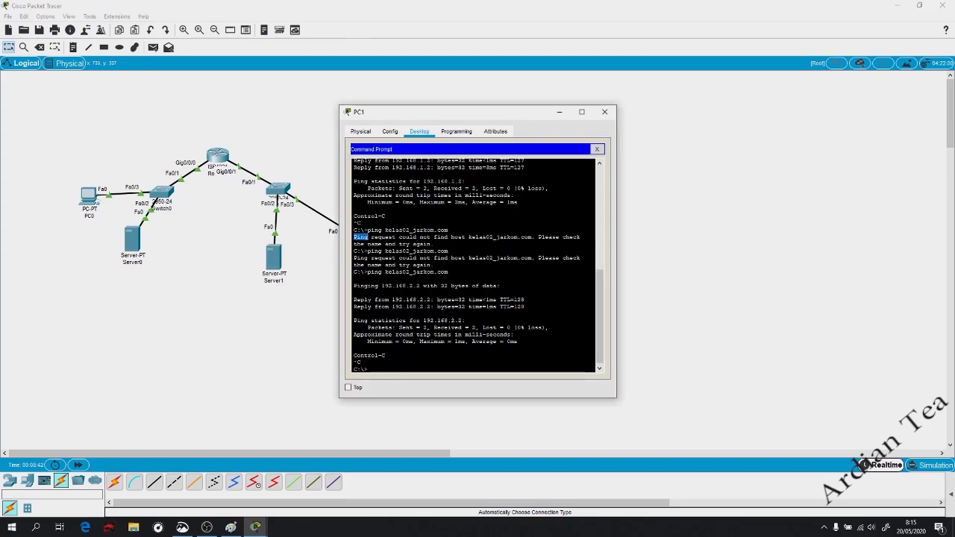
click(450, 160)
key(Up)
key(BackSpace)
text(3_jarkom.com)
key(Return)
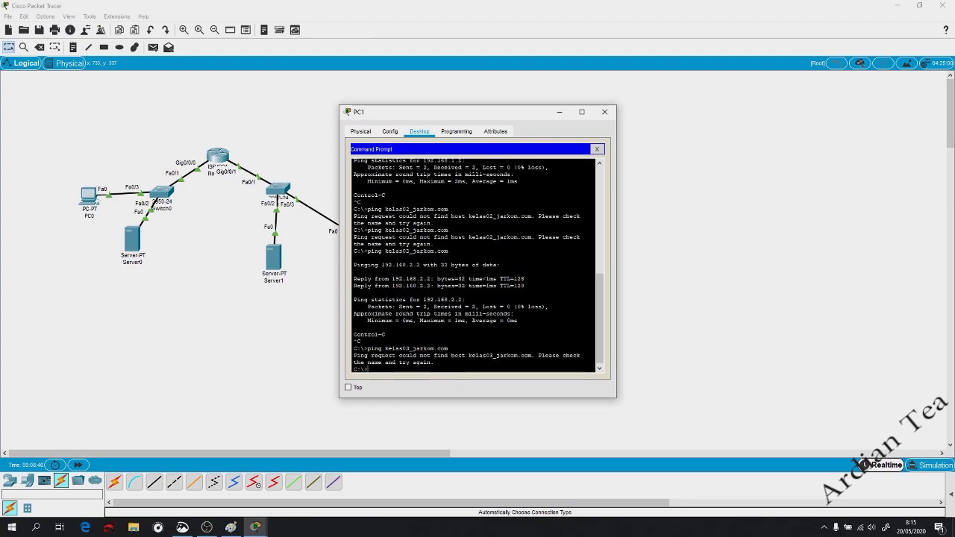
- Rename the kelas3_jarkom.com A record in Server1's DNS service to kelas03_jarkom.com, save it and close the Server1 window
click(277, 246)
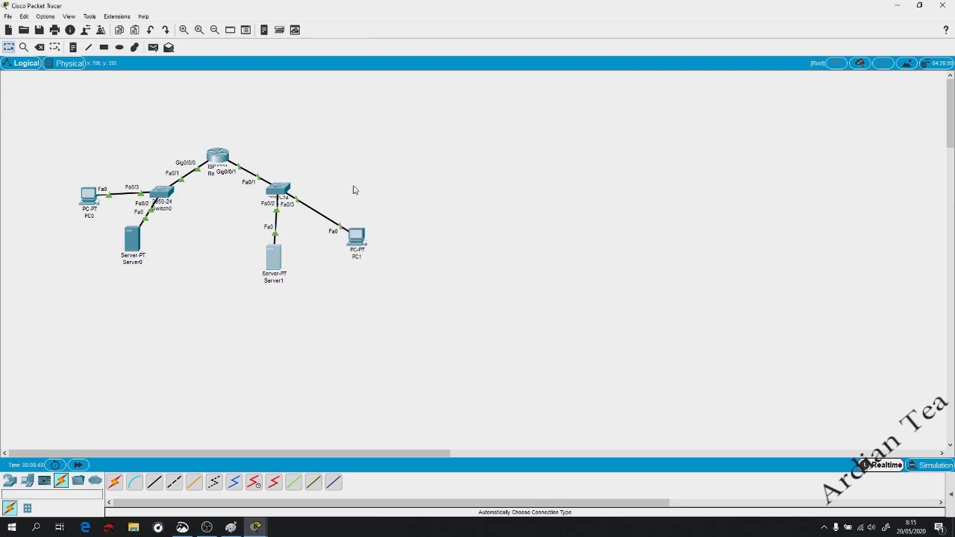
click(283, 256)
click(275, 257)
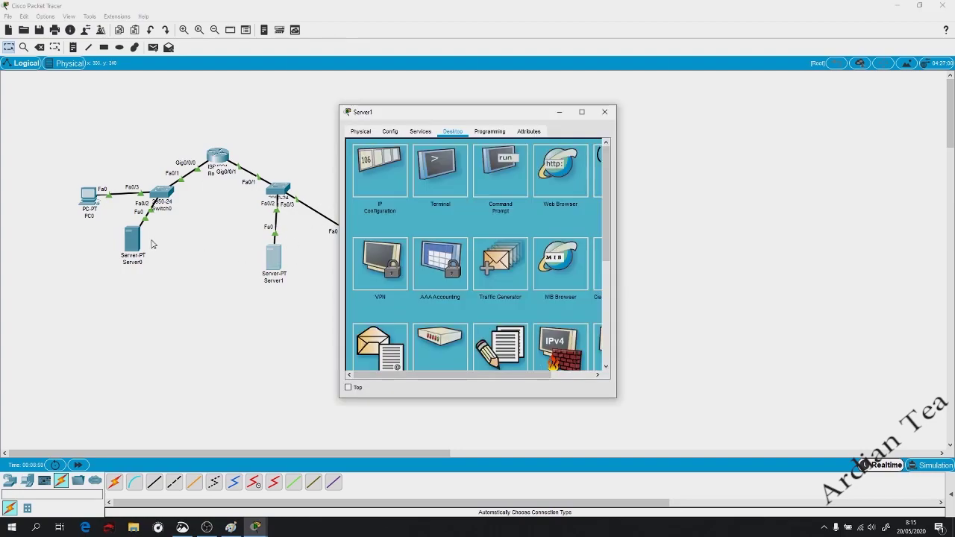
click(391, 132)
click(415, 132)
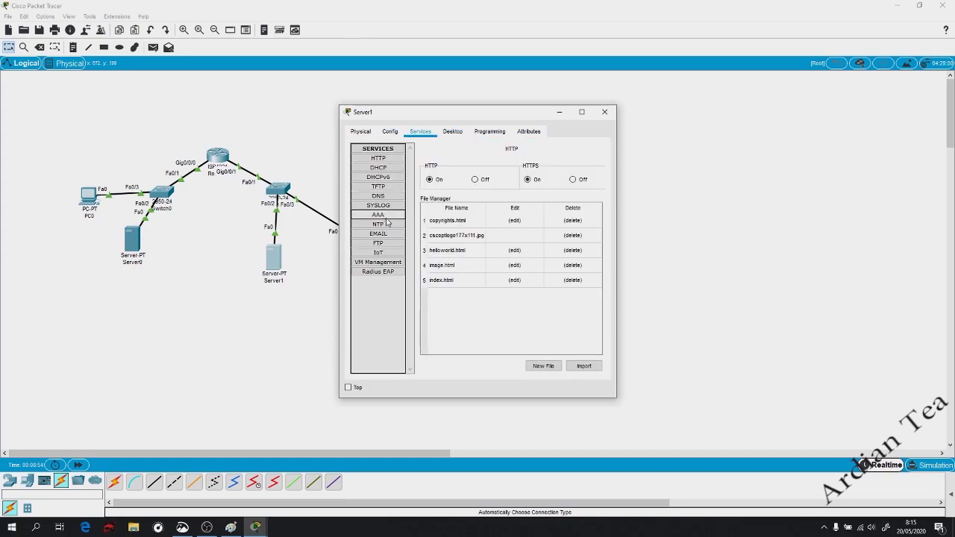
click(378, 197)
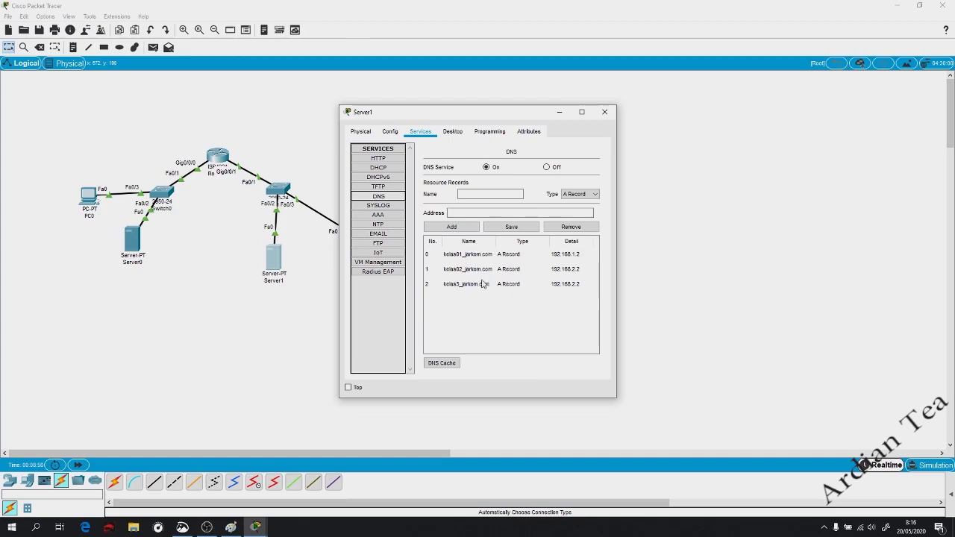
click(482, 283)
click(479, 198)
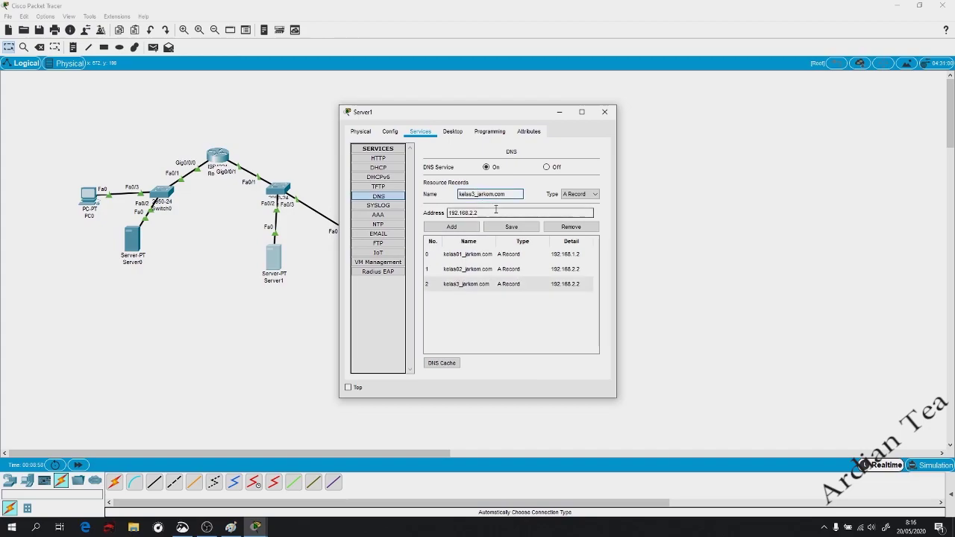
text(0)
click(512, 227)
click(599, 117)
- Repeat the kelas03_jarkom.com ping from PC1, stop it after a few replies and close the command prompt
click(366, 240)
key(Up)
key(Return)
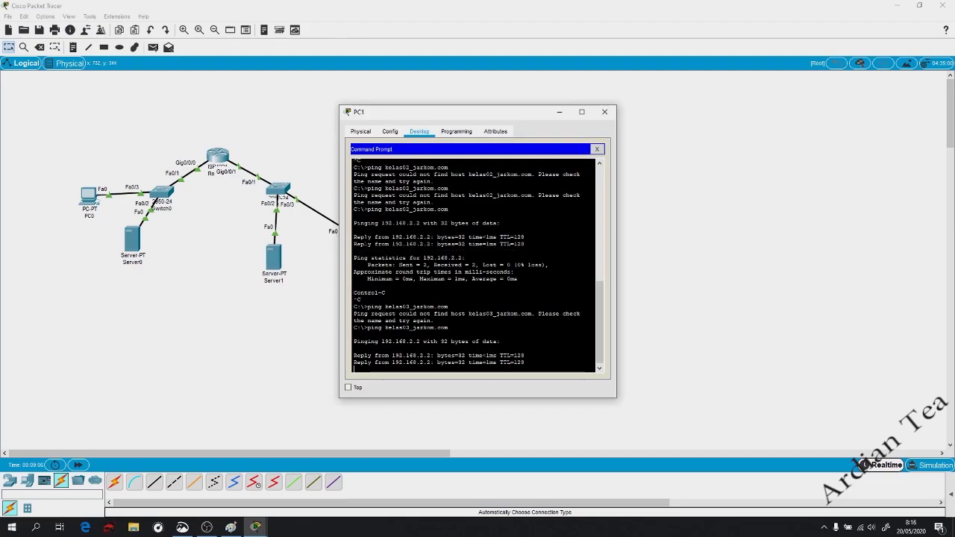
key(ctrl+c)
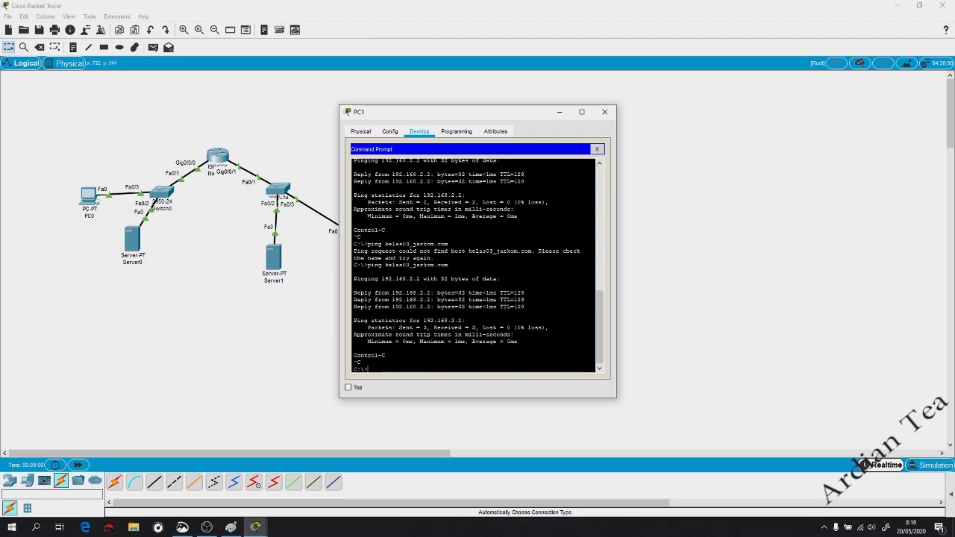
click(597, 150)
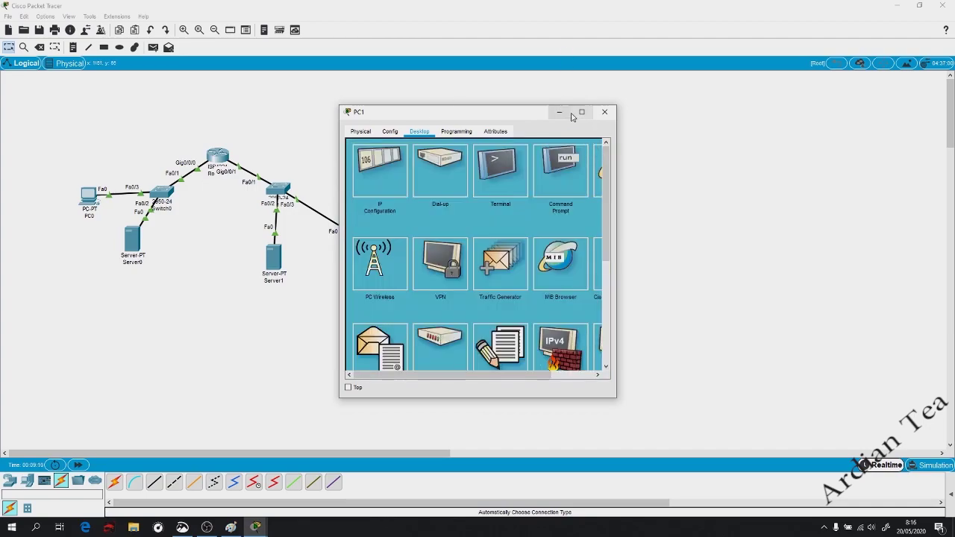
- Browse to kelas03_jarkom.com in PC1's web browser and restore the maximized PC1 window to its smaller size
click(582, 112)
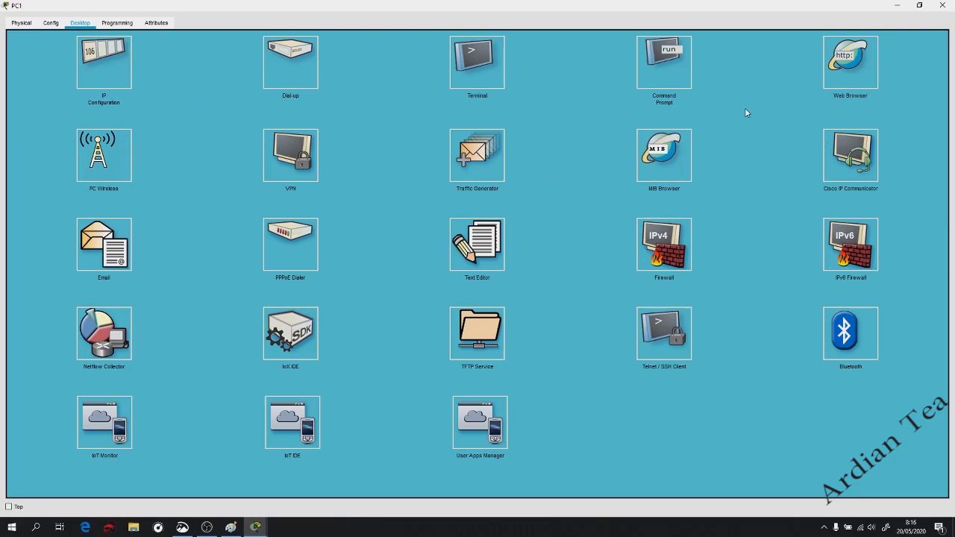
click(834, 67)
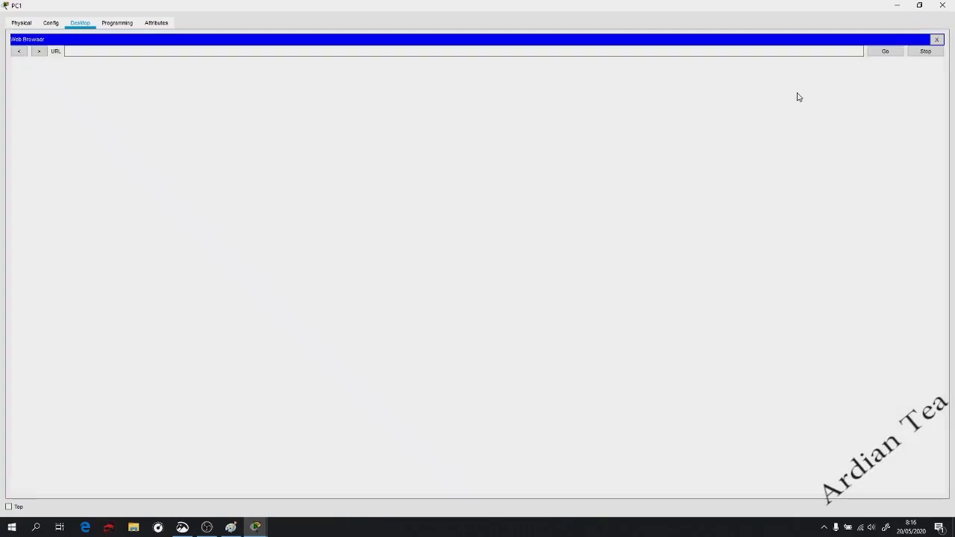
text(kelas03_jarkom.com)
key(Return)
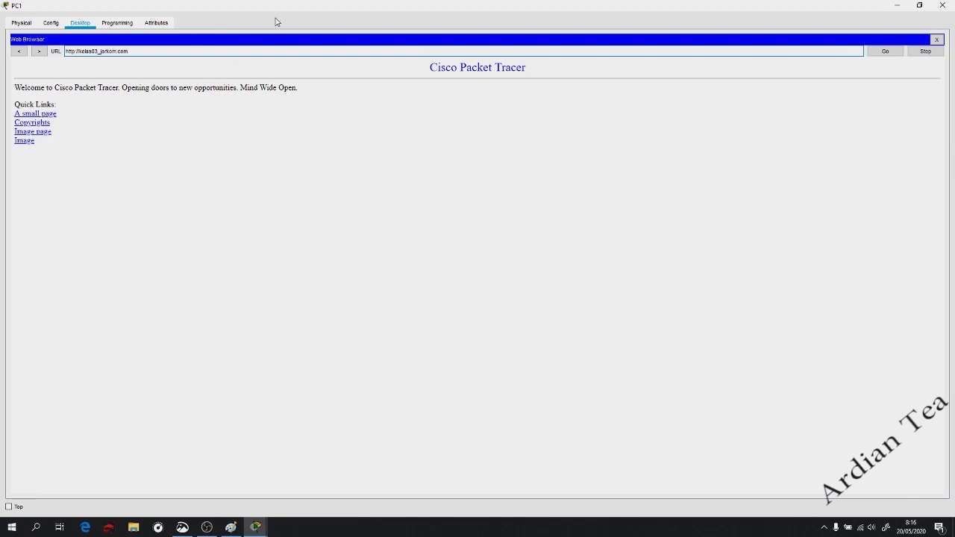
drag(273, 8, 468, 92)
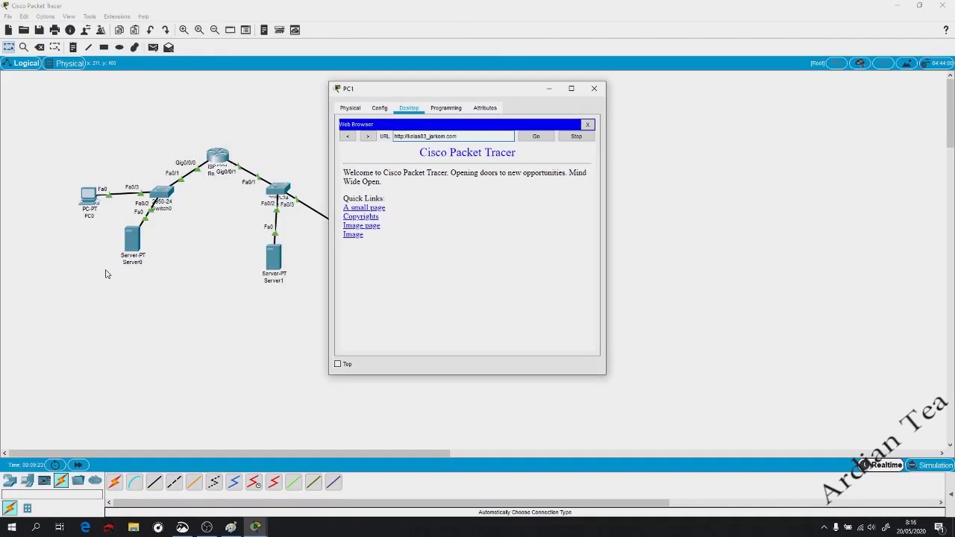
- Add the line <p>Ini server0 </p> before the closing html tag of Server0's index.html and save, overwriting the existing file
click(144, 248)
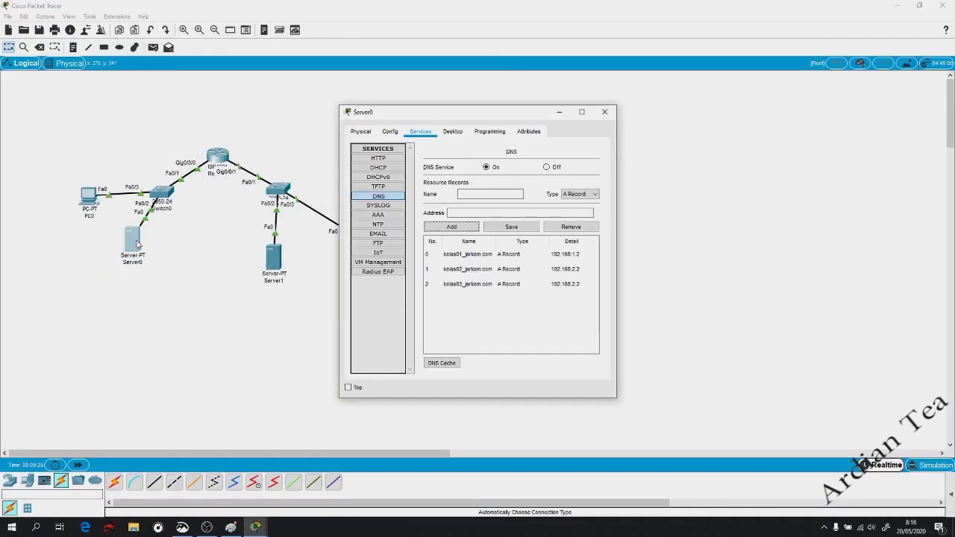
click(399, 161)
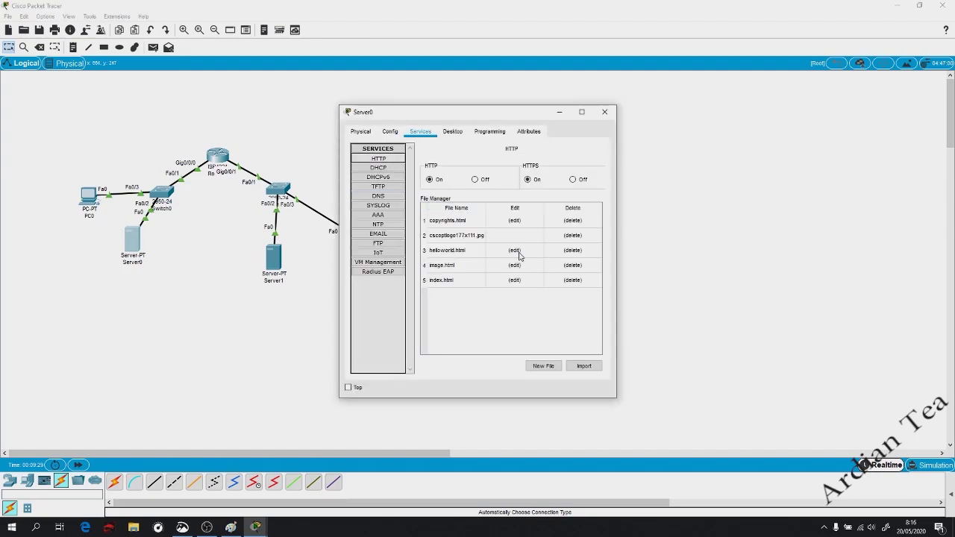
click(515, 280)
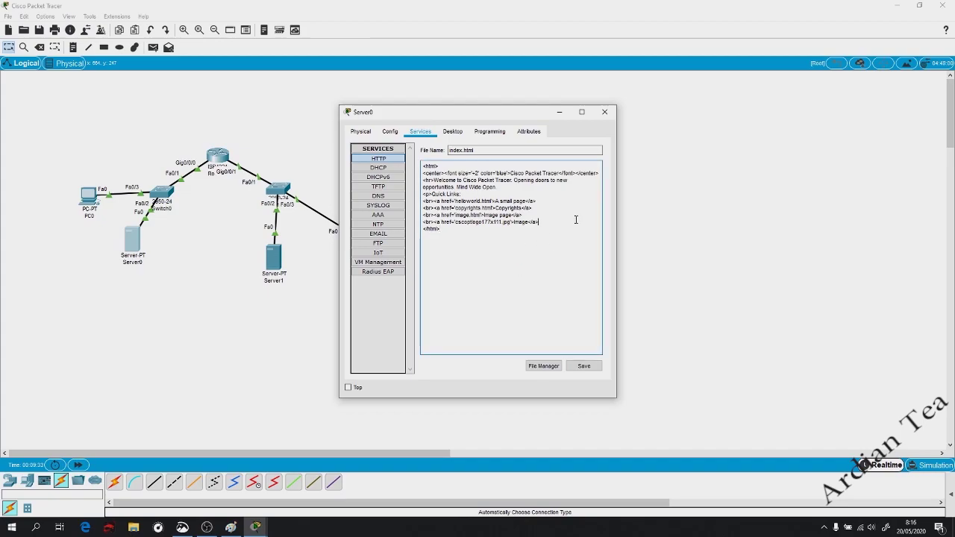
key(Return)
text(<p>Ini server0 </p>)
click(583, 366)
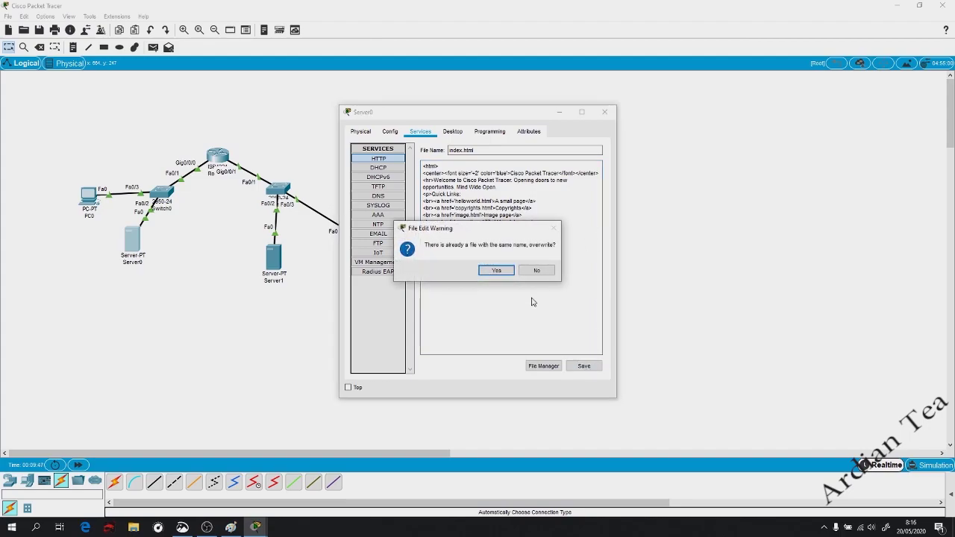
click(489, 273)
click(605, 112)
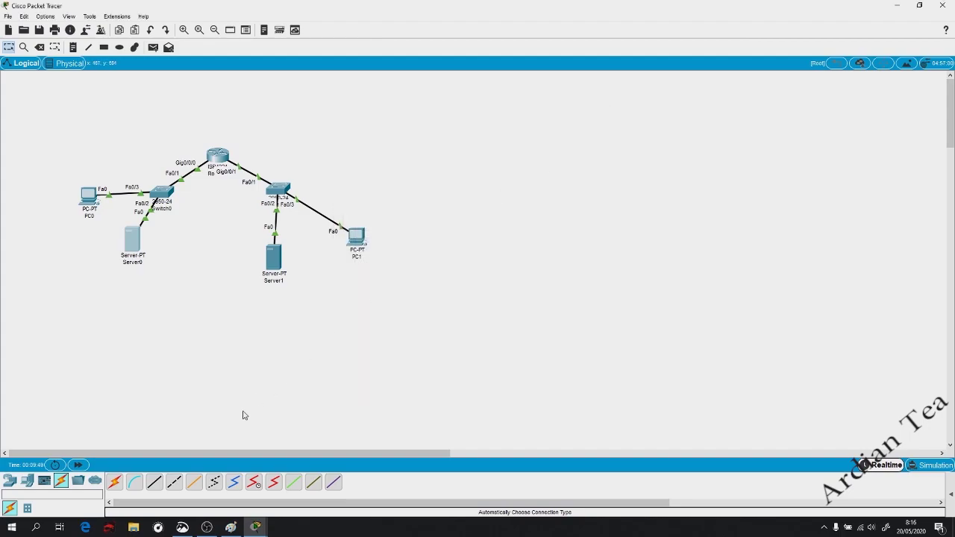
- Reload kelas03_jarkom.com in PC1's web browser to check for the edited page
mouse_move(269, 530)
click(309, 452)
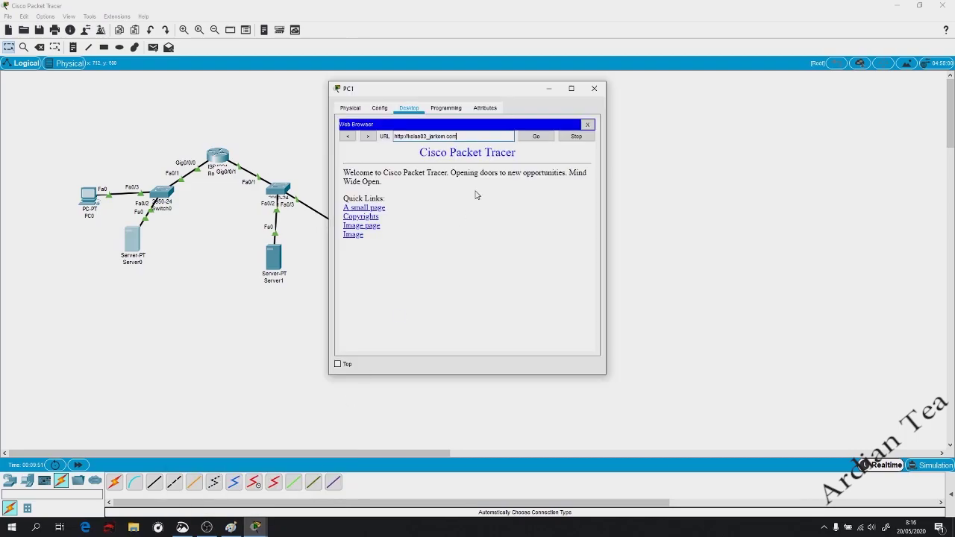
click(538, 138)
click(496, 141)
- Change the p tags around "Ini server0" in Server0's index.html to a tags and save, overwriting the file
click(132, 242)
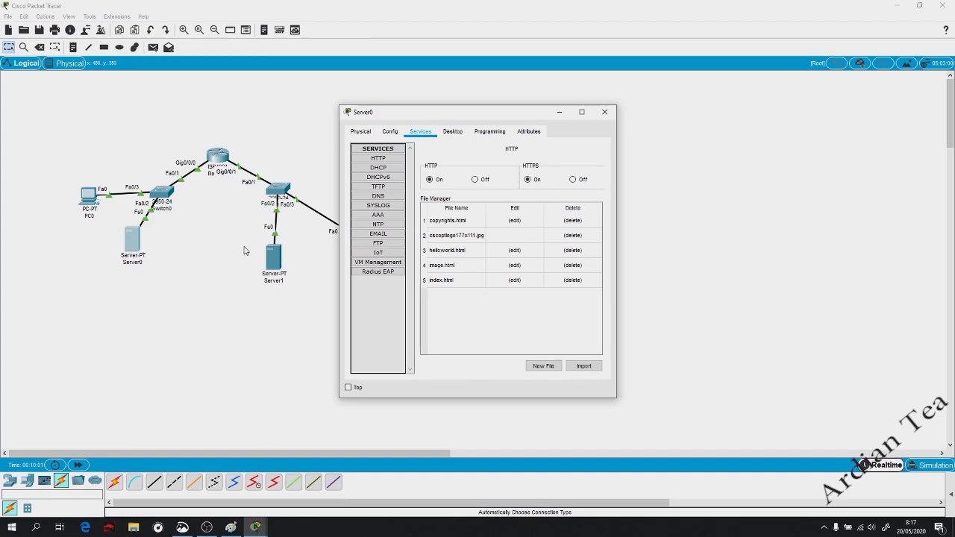
click(524, 280)
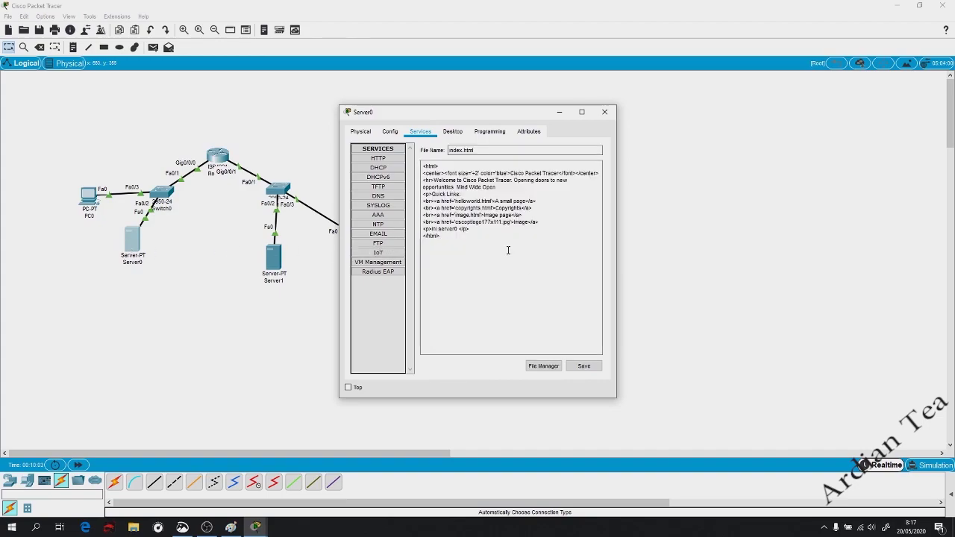
click(498, 231)
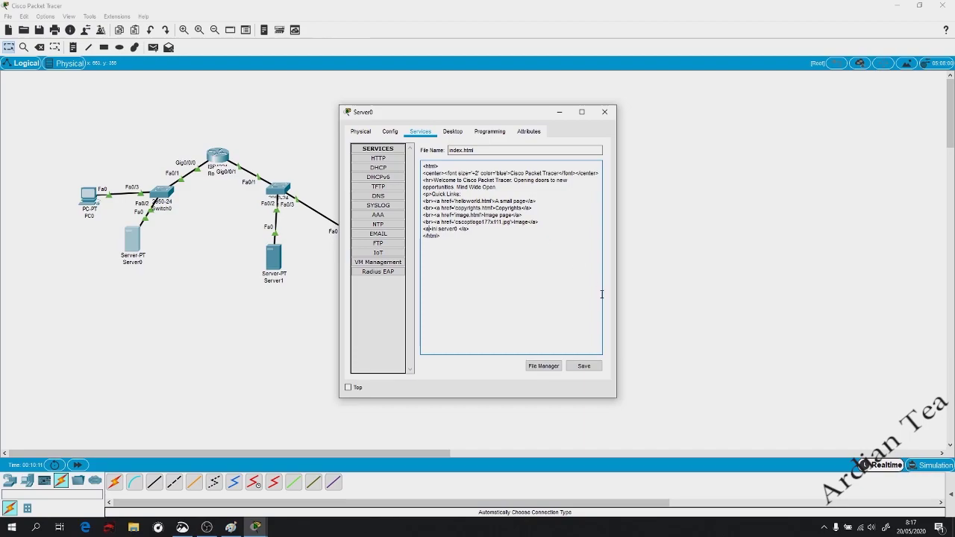
click(580, 366)
click(437, 270)
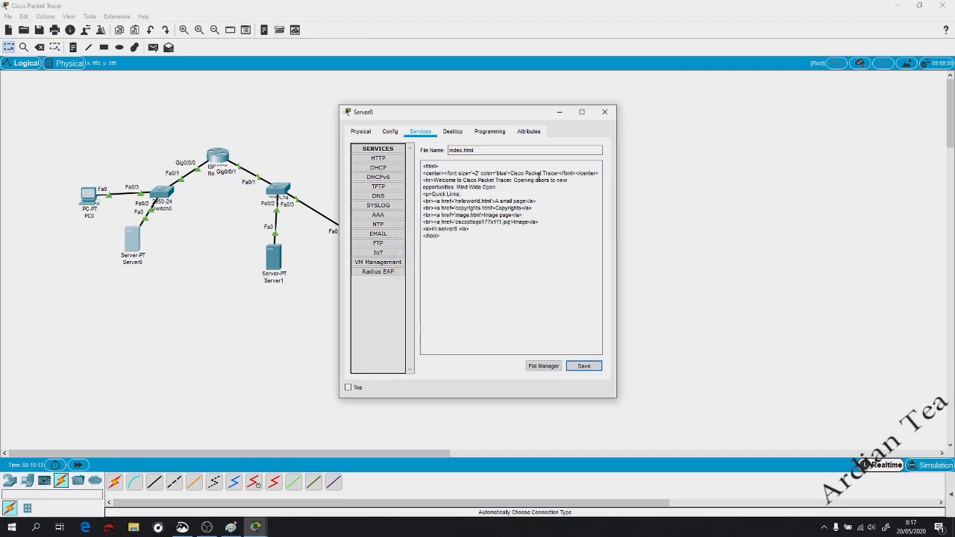
- Switch Server0's HTTP service off and on again and close the Server0 window
click(395, 166)
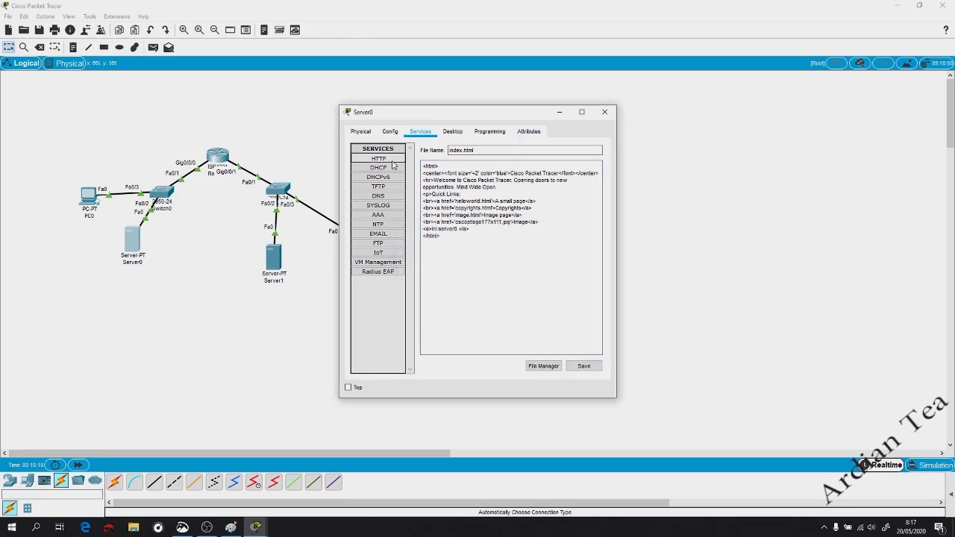
click(394, 161)
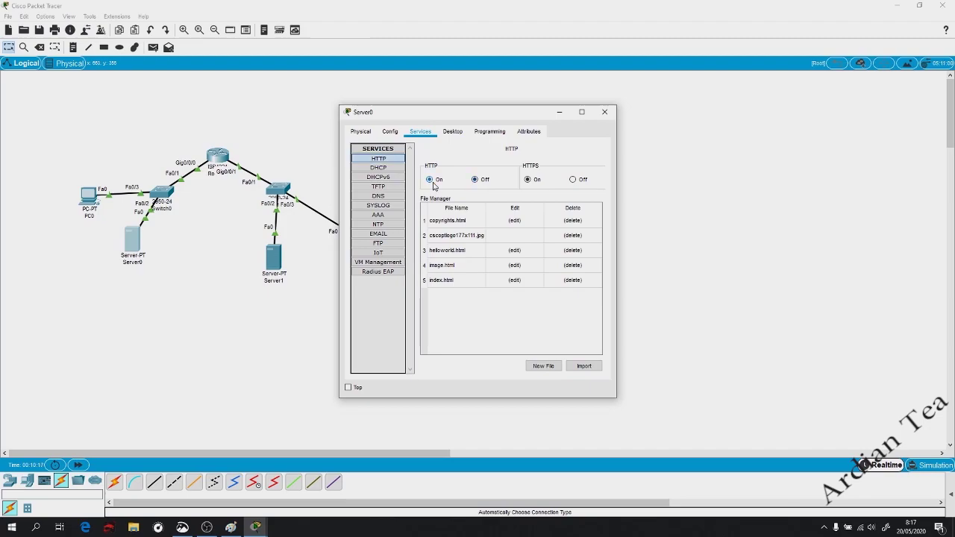
click(604, 111)
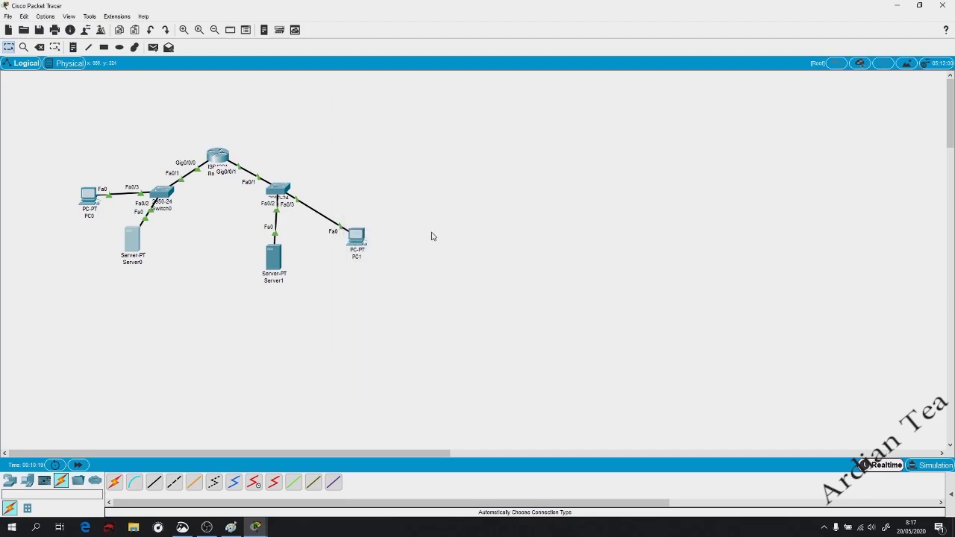
- Check the kelas03_jarkom.com page in PC1's web browser again and close the PC1 window
click(344, 233)
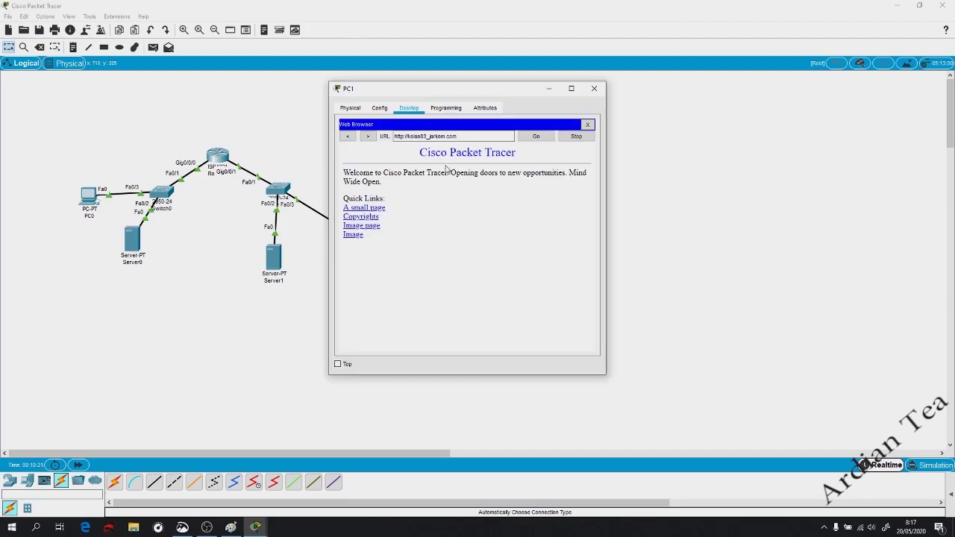
click(499, 135)
double_click(500, 135)
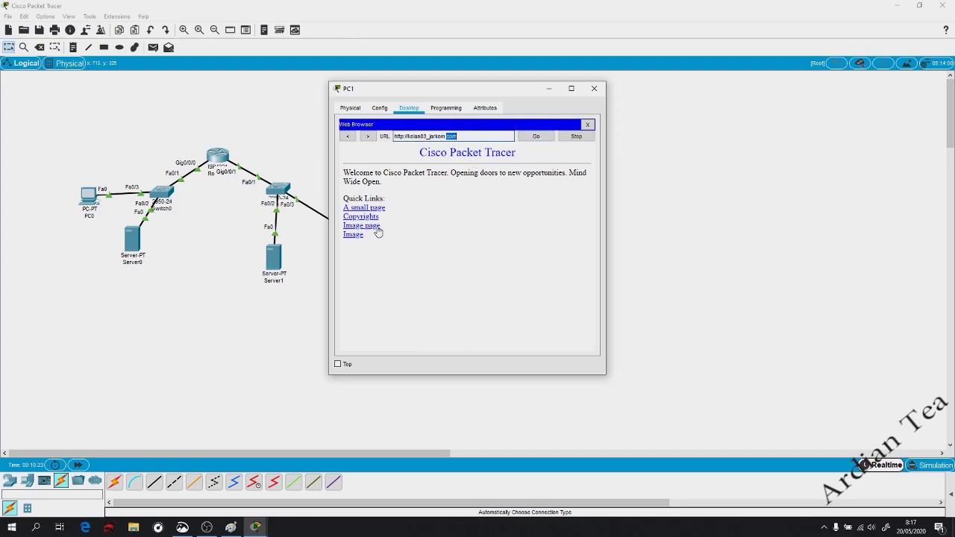
click(594, 88)
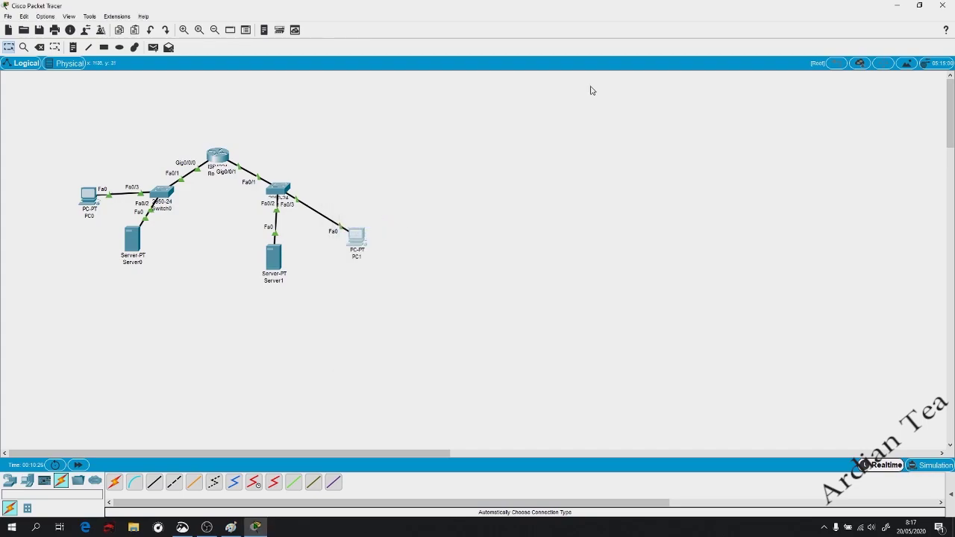
- Switch to Snip & Sketch and read the assignment's instructions for browsing with the DNS names
click(213, 529)
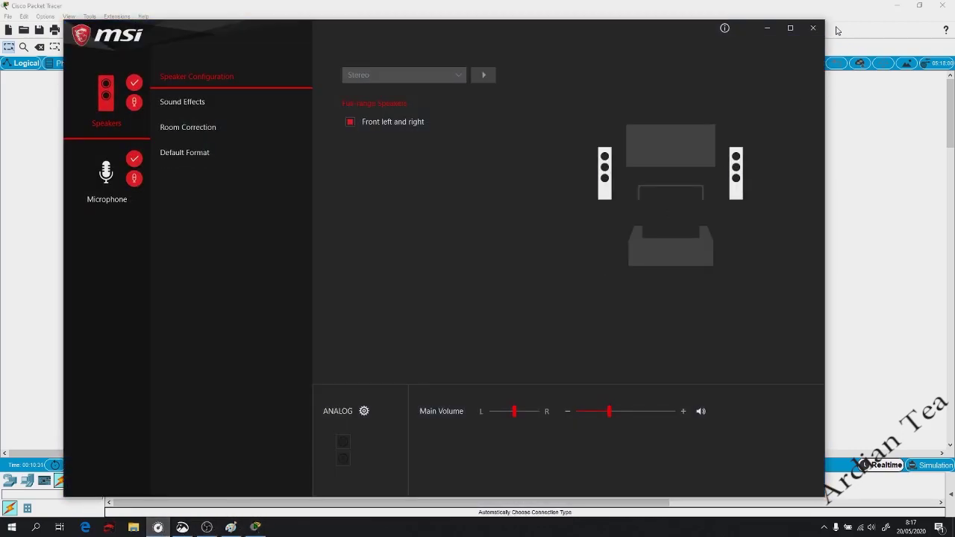
click(813, 28)
click(182, 528)
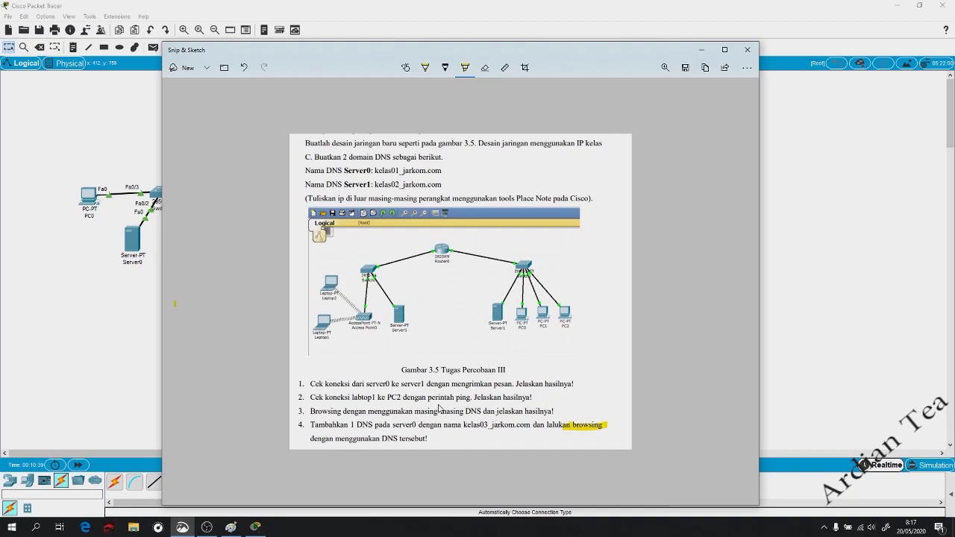
- Return to Packet Tracer, remove all three A records from Server1's DNS service and check its DNS cache
click(57, 330)
click(272, 261)
click(276, 264)
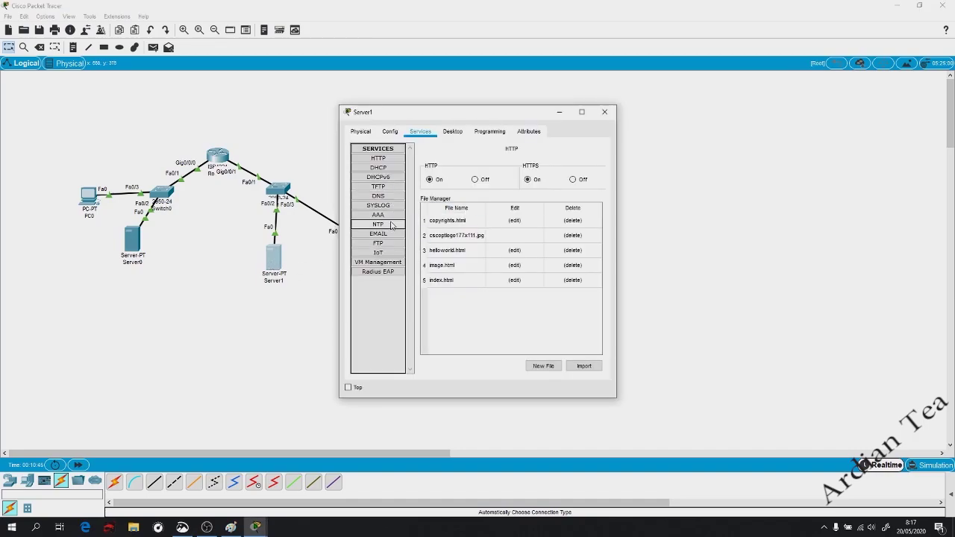
click(389, 196)
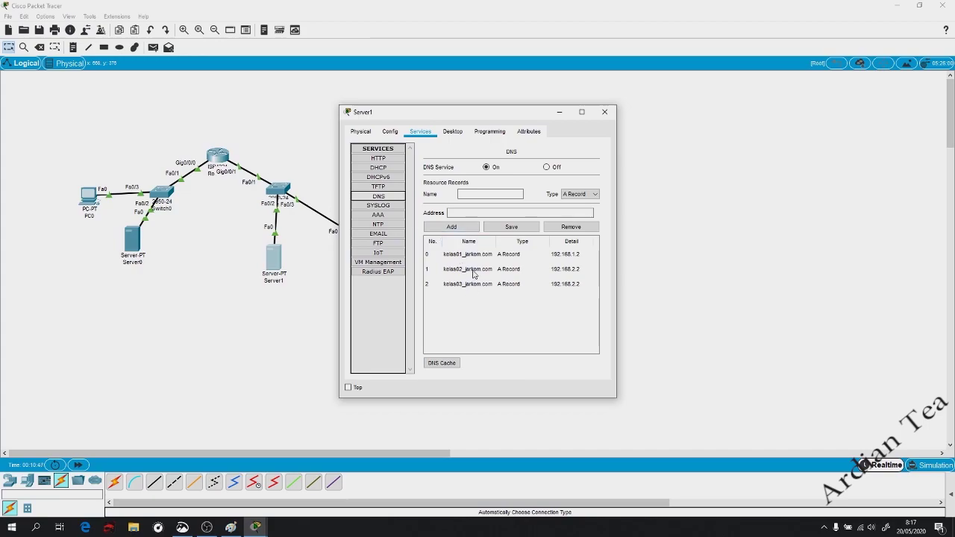
click(476, 259)
click(576, 228)
click(575, 254)
click(576, 228)
click(576, 254)
click(575, 229)
click(575, 253)
click(576, 228)
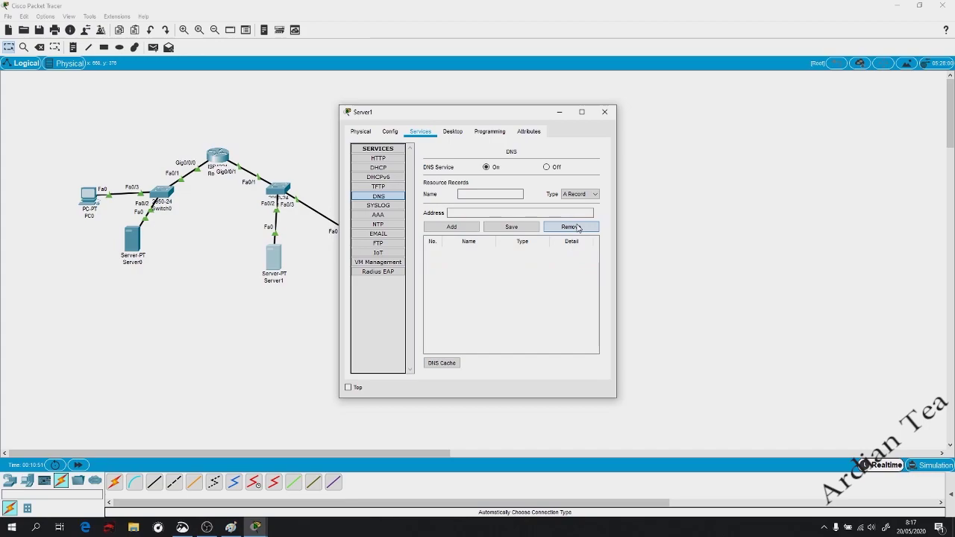
click(442, 363)
click(523, 359)
- Set Server1's IPv4 DNS server to 192.168.1.2 in its global settings and close the Server1 window
click(390, 131)
click(482, 241)
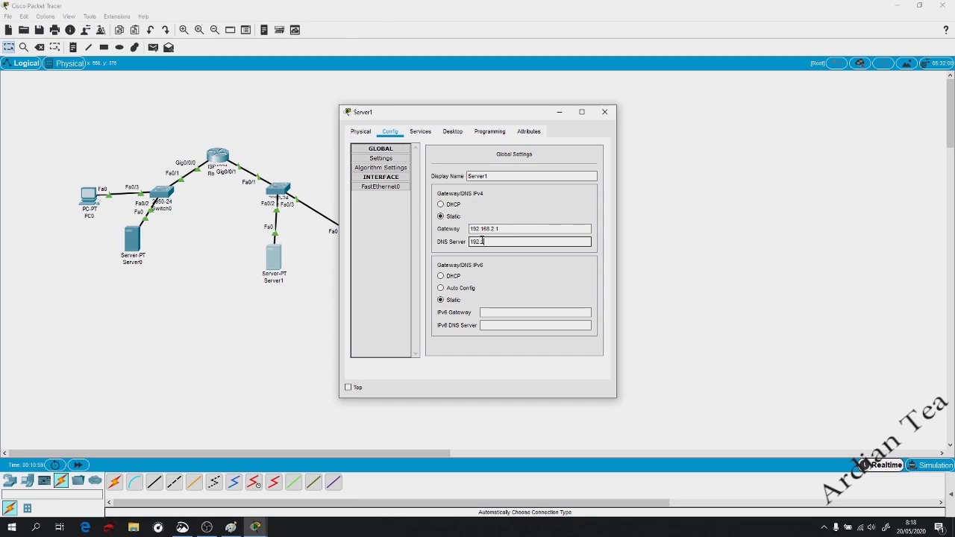
text(192.168.2.1.2)
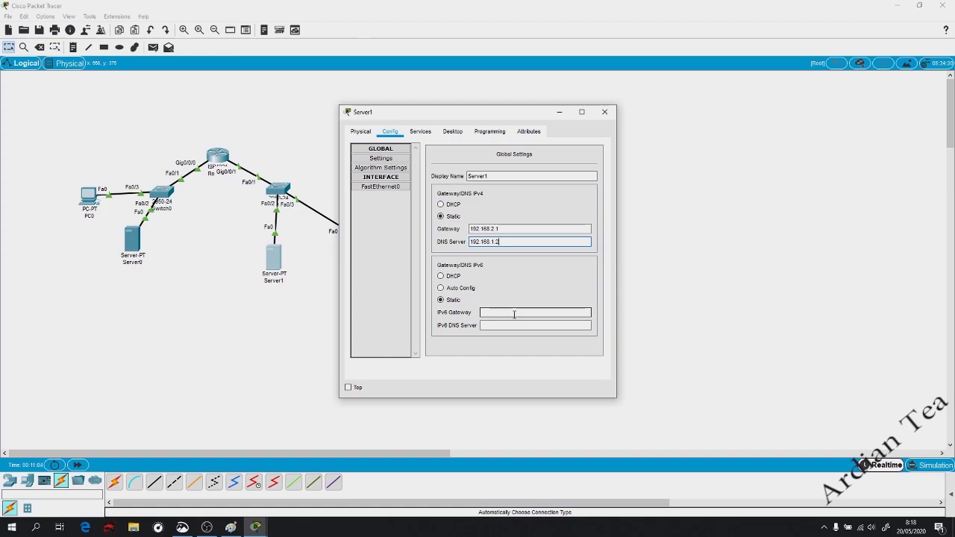
click(512, 226)
right_click(525, 201)
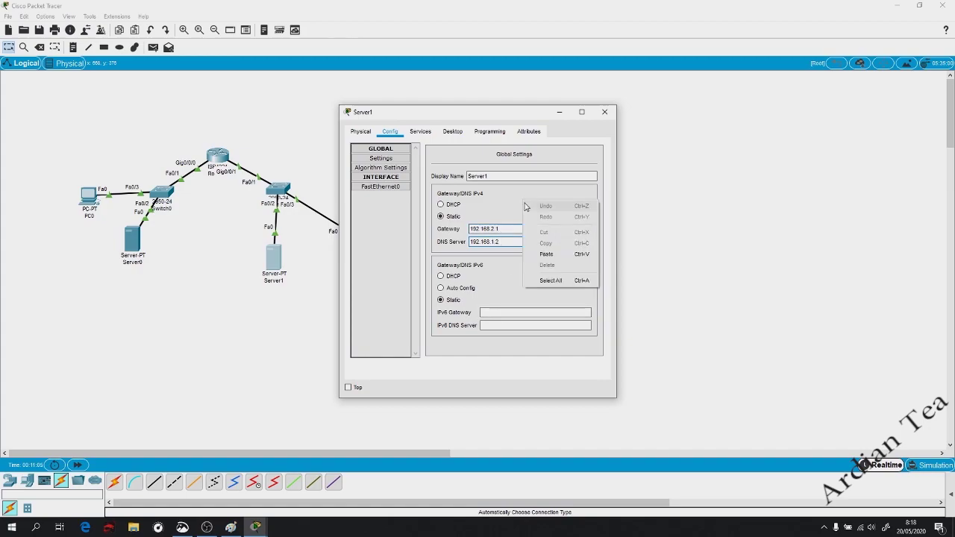
click(606, 115)
- Ping kelas03_jarkom.com three times from PC1's Command Prompt
click(363, 235)
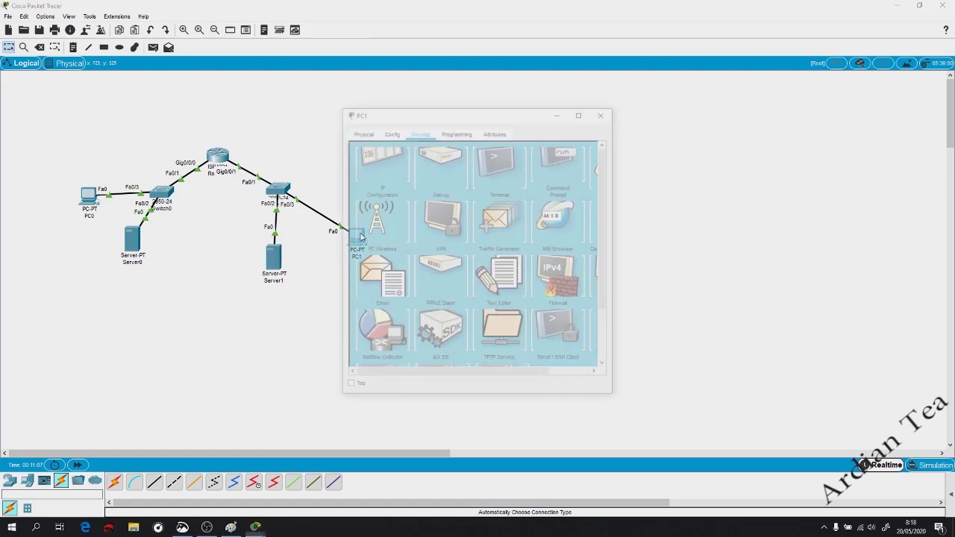
click(560, 168)
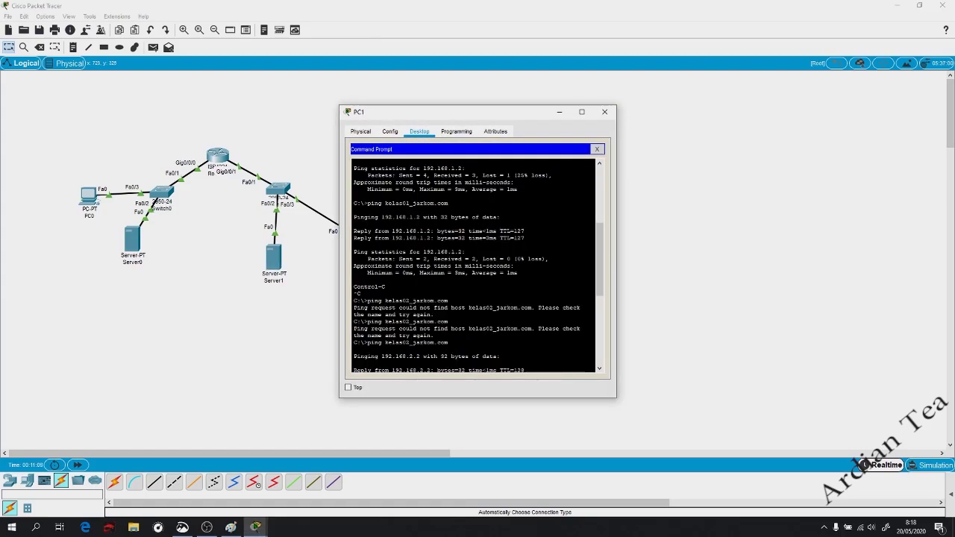
key(Up)
key(Return)
key(Up)
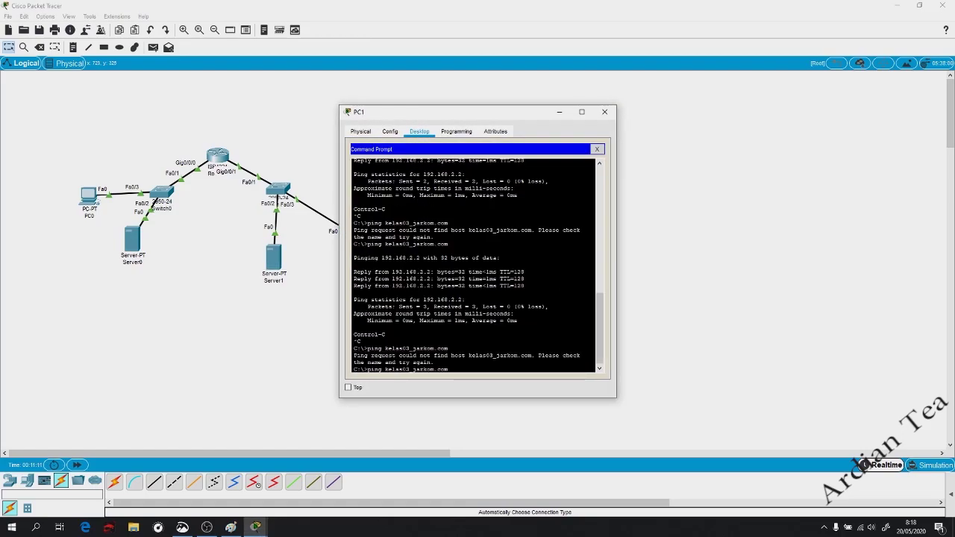
key(Return)
key(Up)
key(Return)
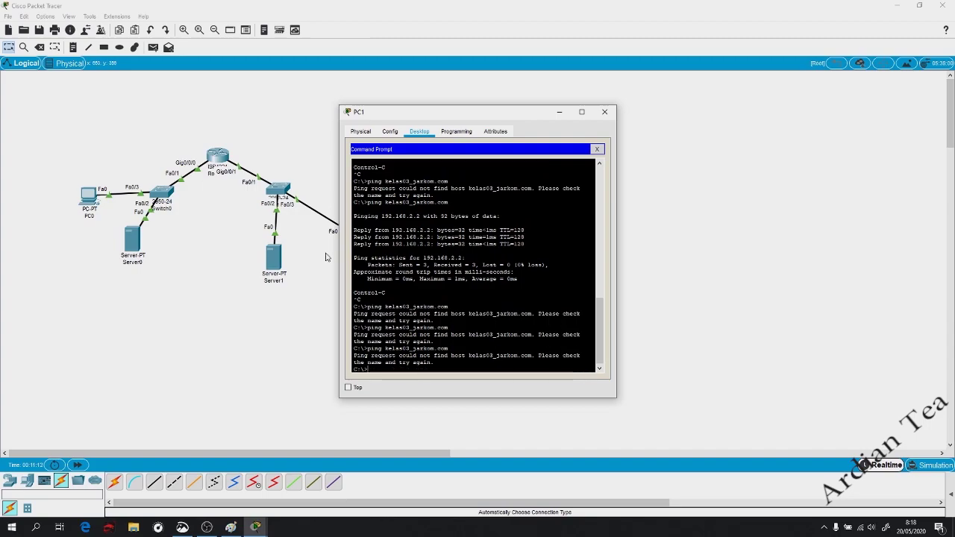
- Check Server1's DNS records, DNS cache and gateway/DNS settings, and close the Server1 window
click(270, 270)
click(277, 256)
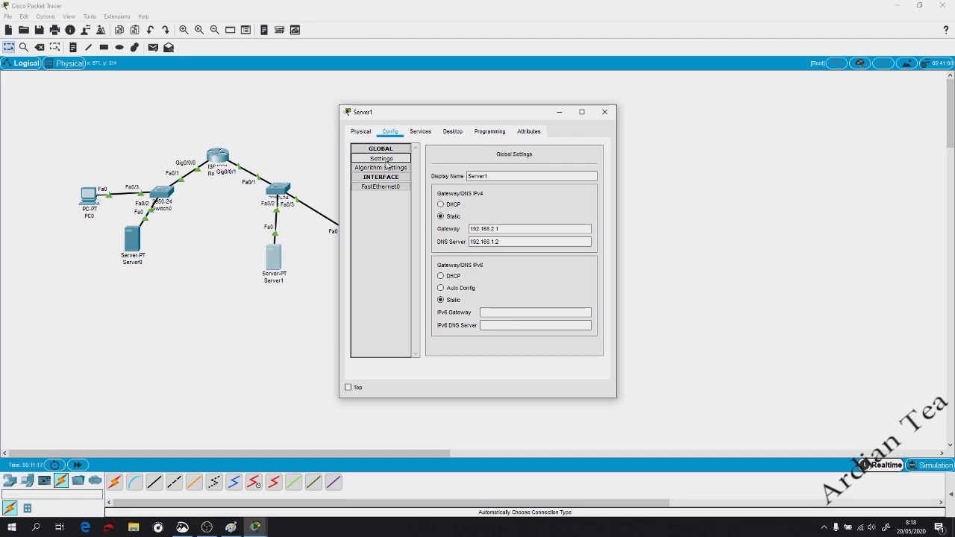
click(421, 132)
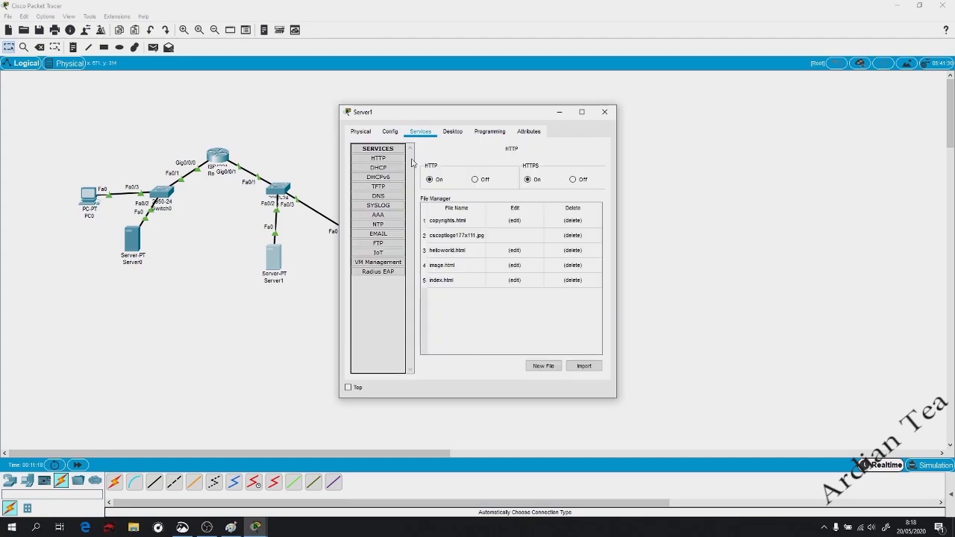
click(396, 205)
click(395, 196)
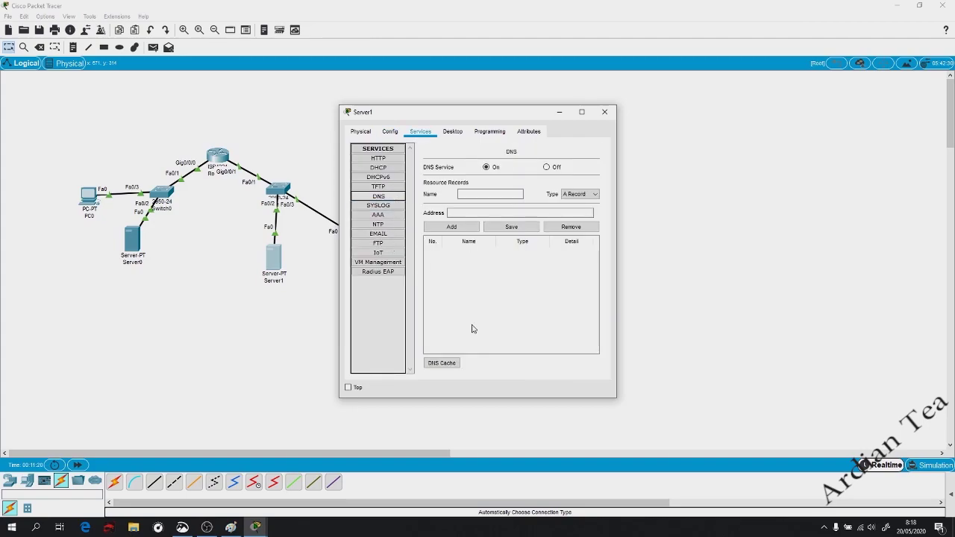
click(459, 363)
click(518, 360)
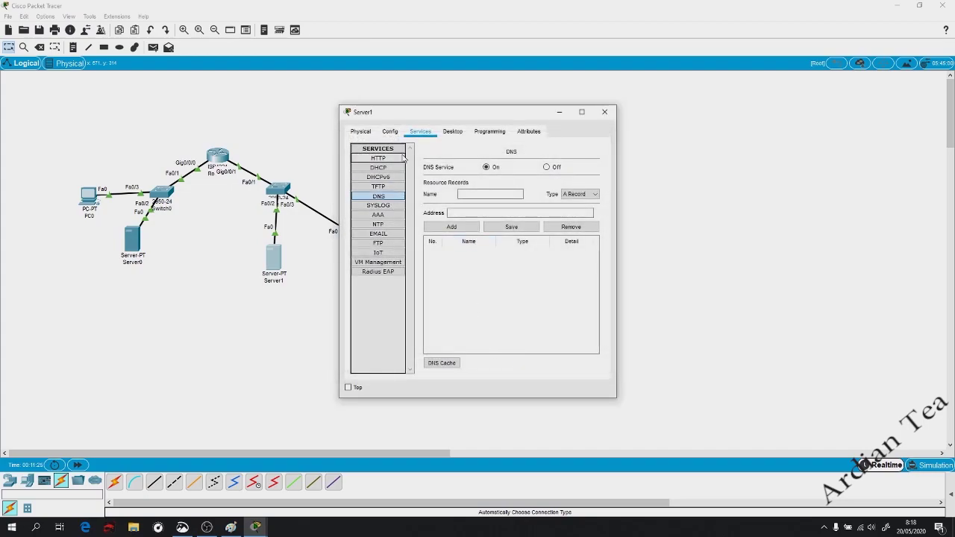
click(391, 131)
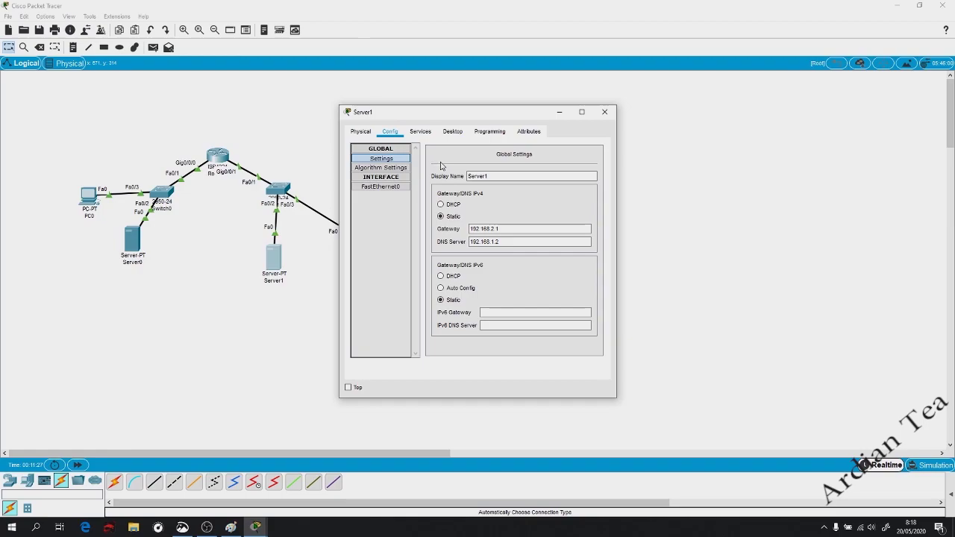
click(421, 133)
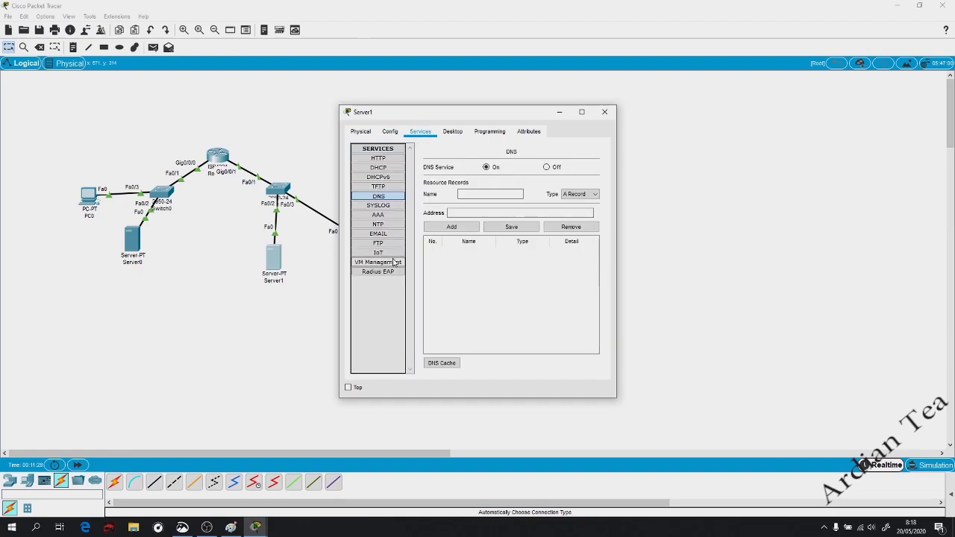
click(605, 112)
- Rearrange the topology by moving the Server1 and PC1 network up and outward and the Server0 and PC0 network upward, nearly level with the router
drag(47, 157, 483, 332)
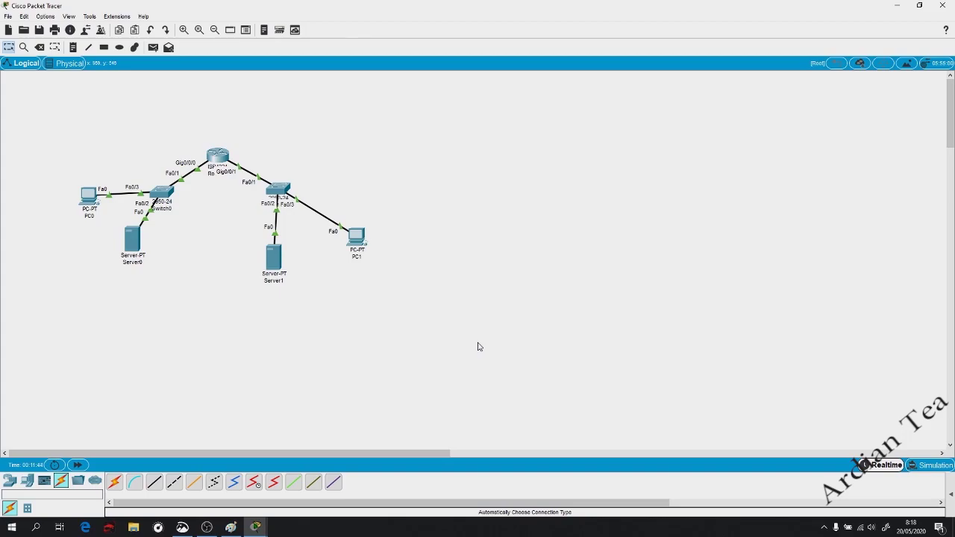
drag(328, 151, 262, 160)
drag(278, 193, 308, 159)
drag(47, 161, 179, 275)
drag(167, 206, 159, 179)
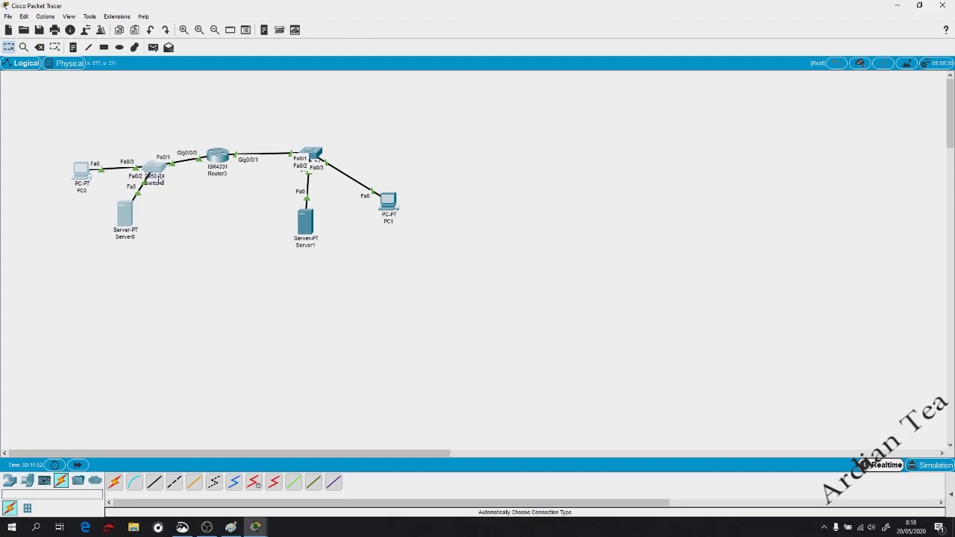
click(166, 246)
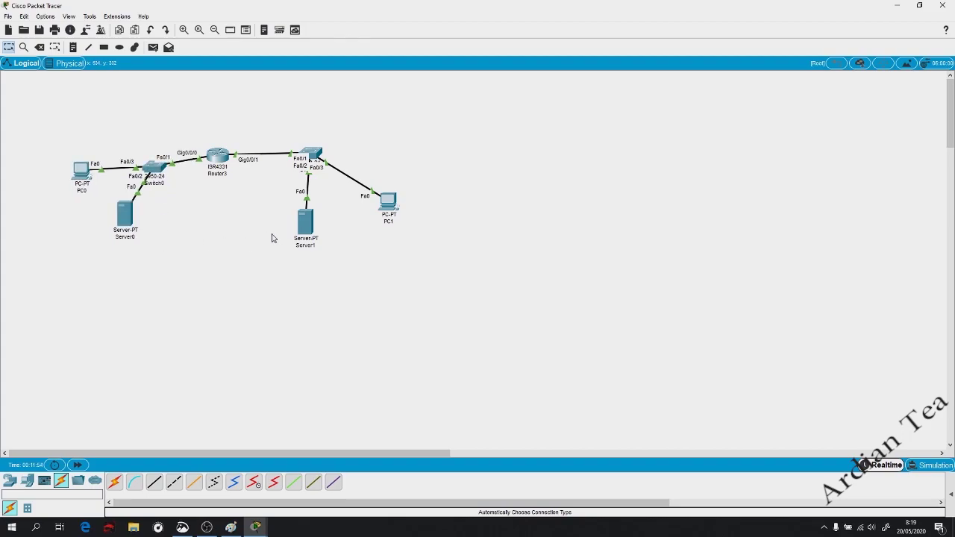